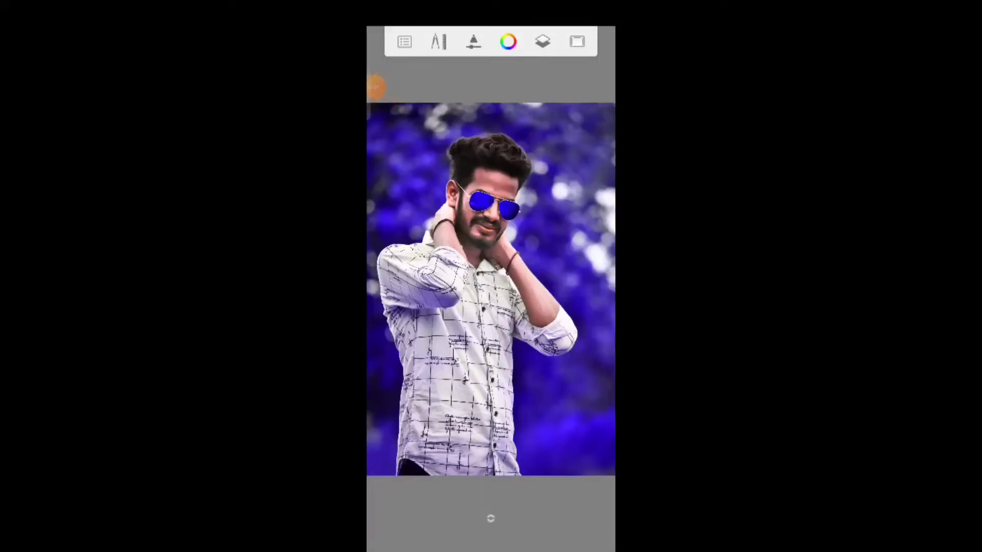
- Select the Smudge Round Bristle Brush from the Brush Library
click(376, 87)
click(425, 110)
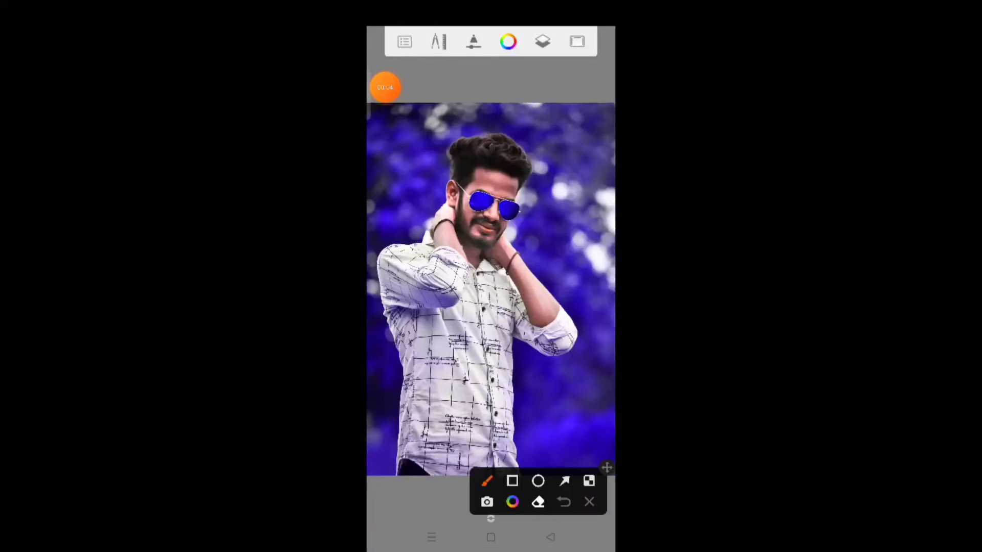
click(565, 481)
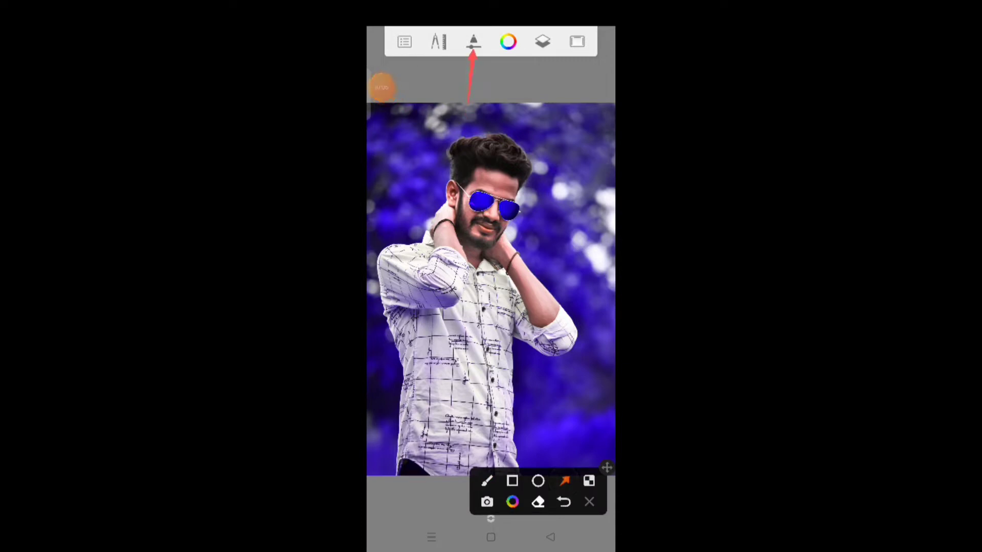
click(589, 501)
click(473, 41)
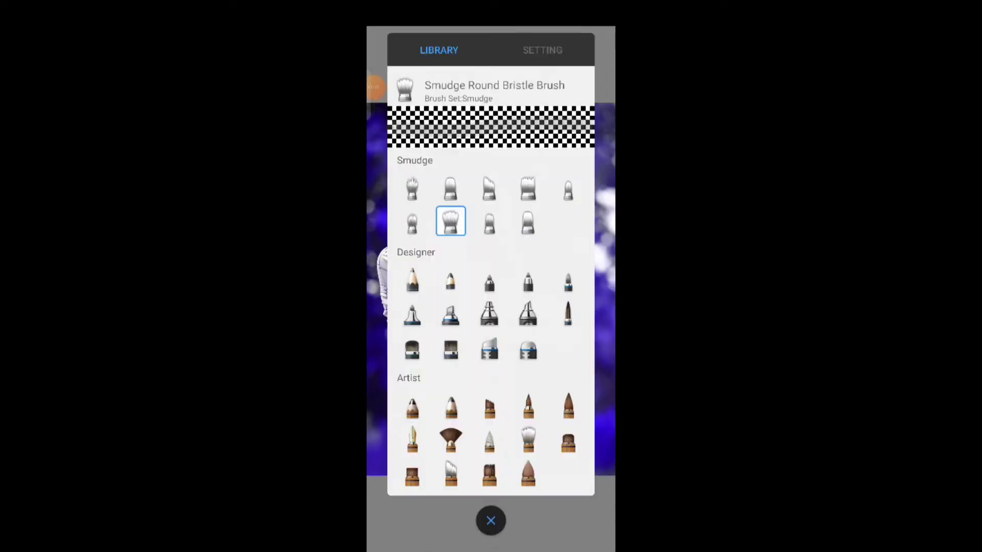
- Bring up the Smudge Round Bristle Brush's size, flow and strength settings
click(378, 88)
click(417, 104)
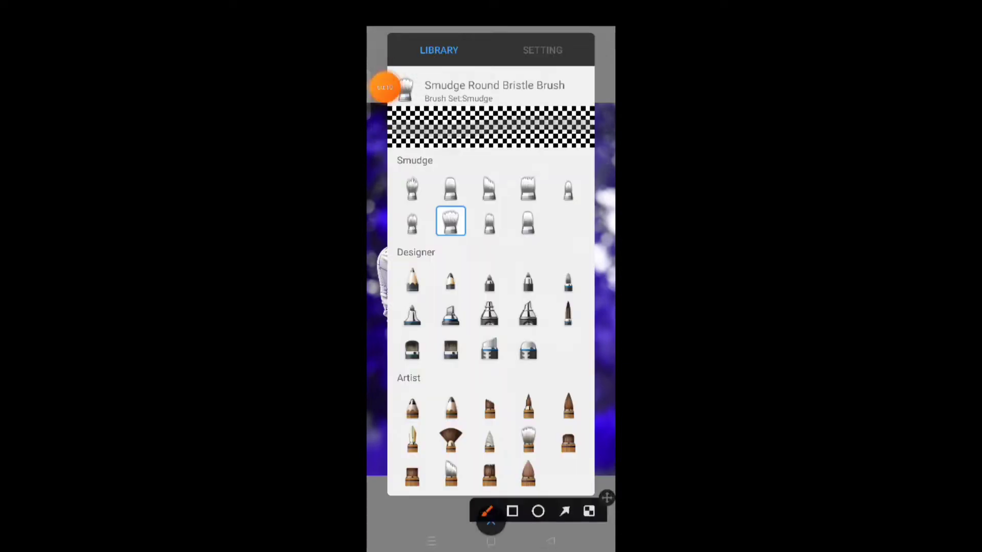
click(565, 481)
drag(527, 105, 543, 69)
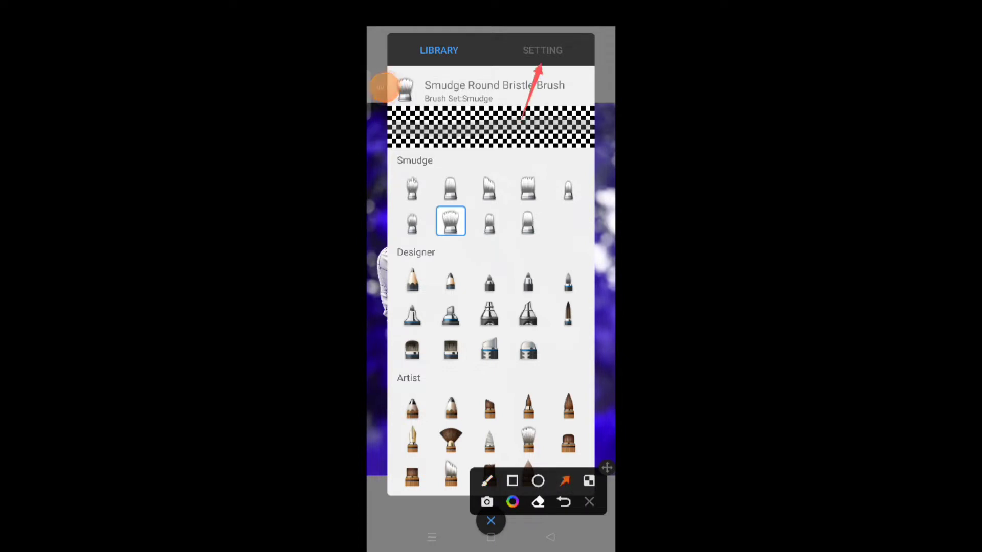
click(590, 502)
click(542, 50)
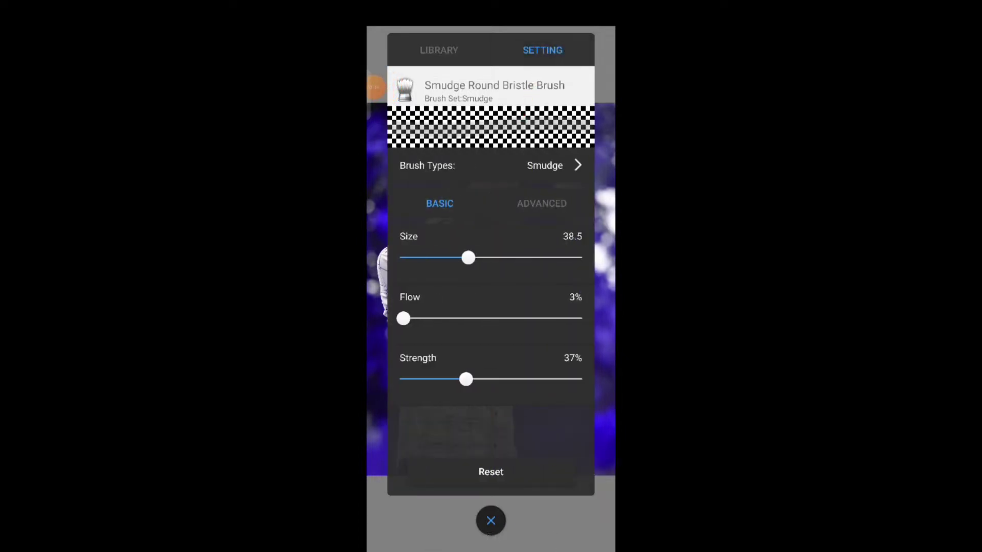
- Set the smudge brush flow to 3% and strength to 37%, keeping size 38.5
click(376, 87)
click(421, 104)
click(538, 481)
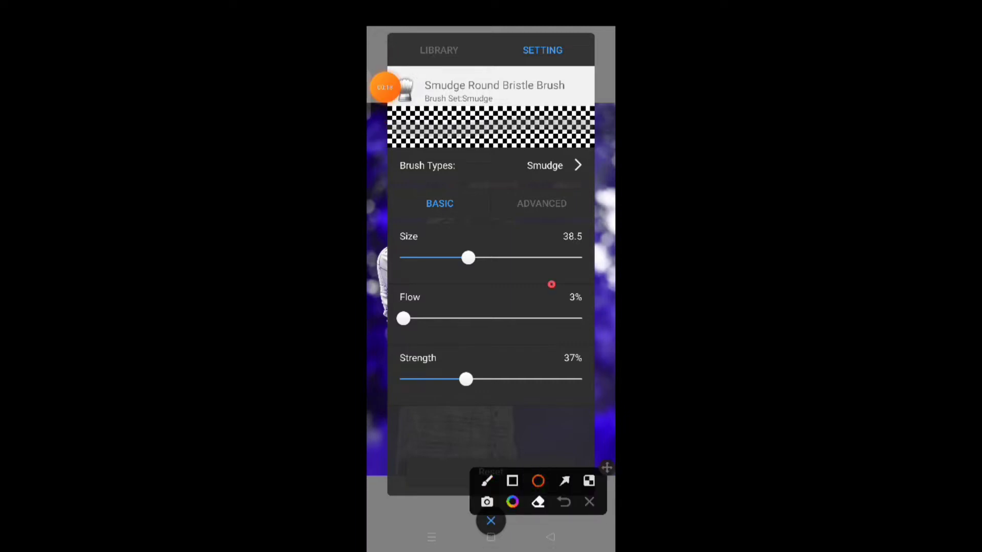
drag(550, 284, 605, 338)
drag(546, 358, 602, 393)
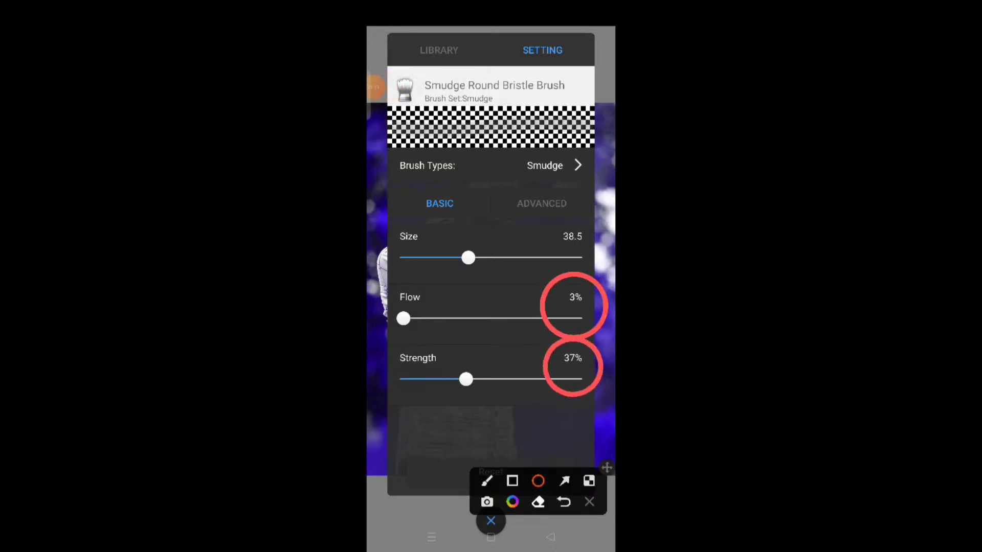
click(589, 502)
click(491, 521)
- Zoom into the face and set the smudge brush size to 64.2
scroll(491, 286, up, 3)
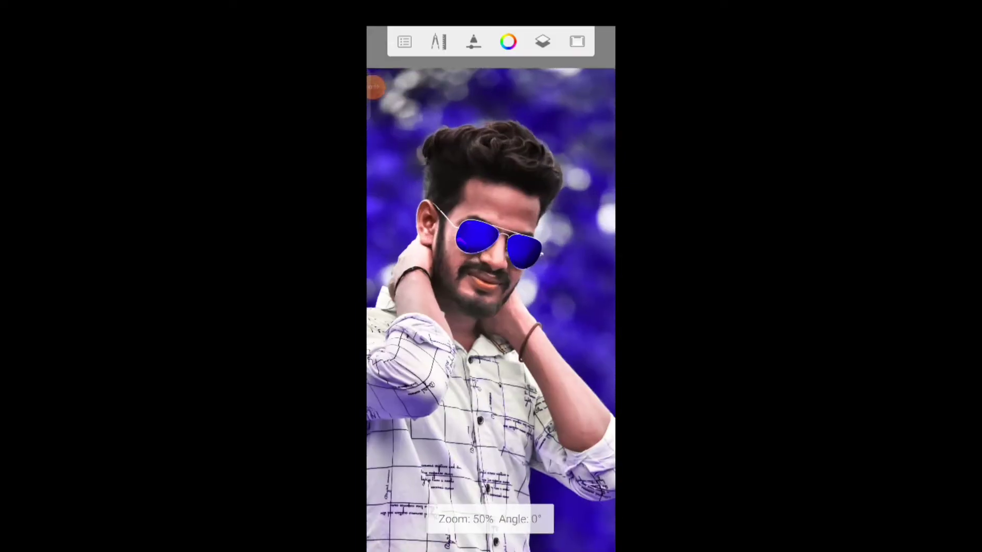
scroll(491, 287, up, 3)
scroll(491, 286, up, 3)
scroll(491, 286, up, 3)
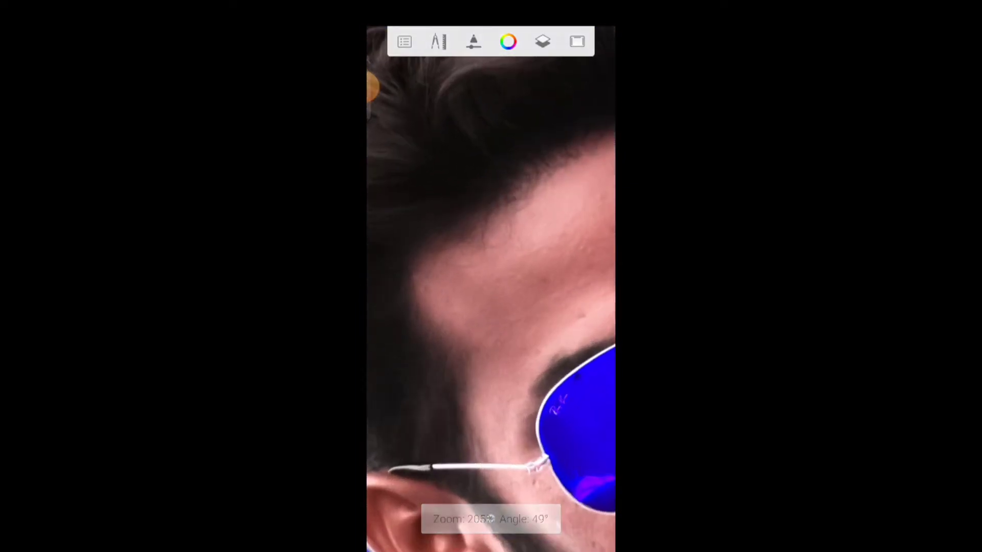
mouse_move(491, 317)
mouse_down()
mouse_move(491, 246)
mouse_move(469, 254)
mouse_move(468, 237)
mouse_up()
scroll(491, 286, up, 3)
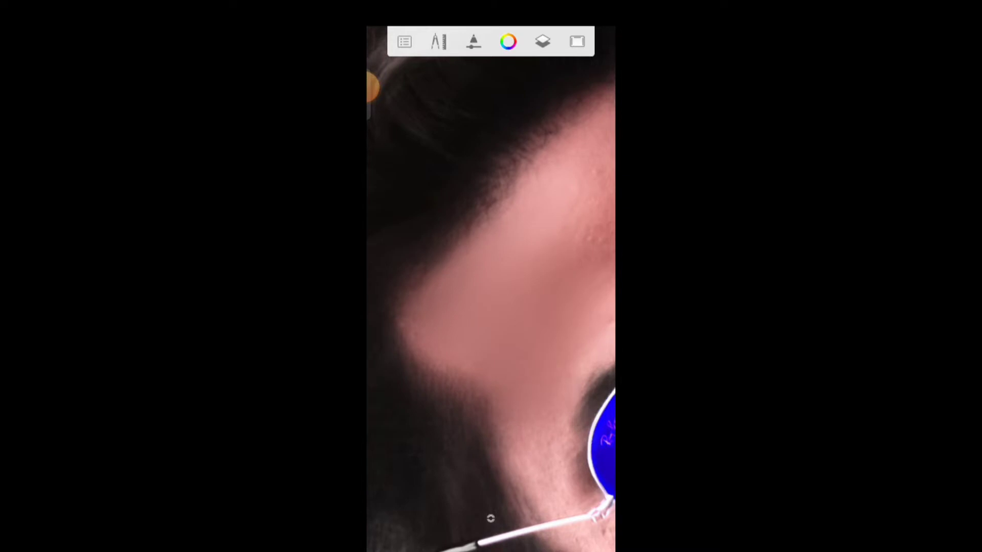
scroll(491, 287, down, 3)
- Smudge the dark shadow beside the eye corner and the reddish right-forehead skin
click(491, 519)
mouse_move(491, 317)
mouse_down()
mouse_move(491, 256)
mouse_move(491, 287)
mouse_up()
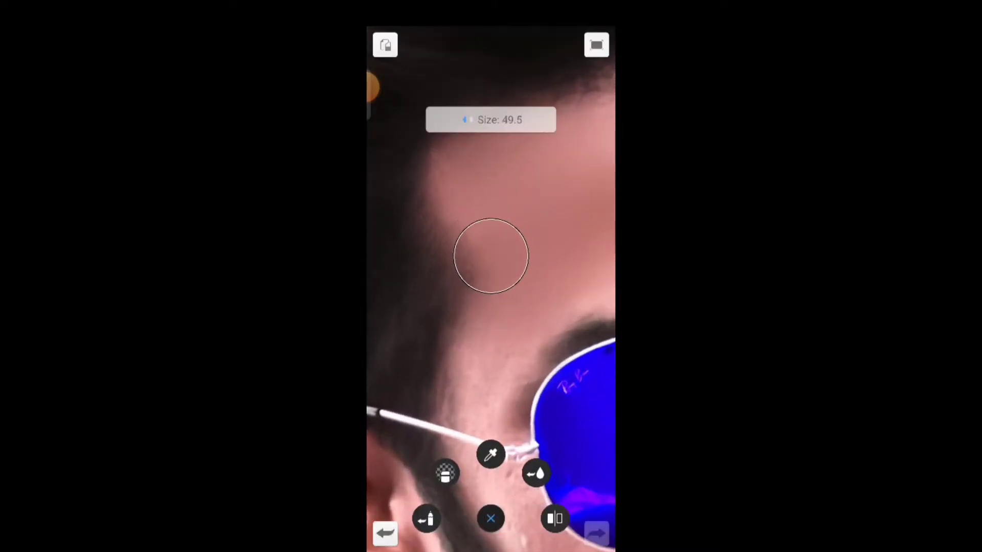
scroll(491, 286, down, 2)
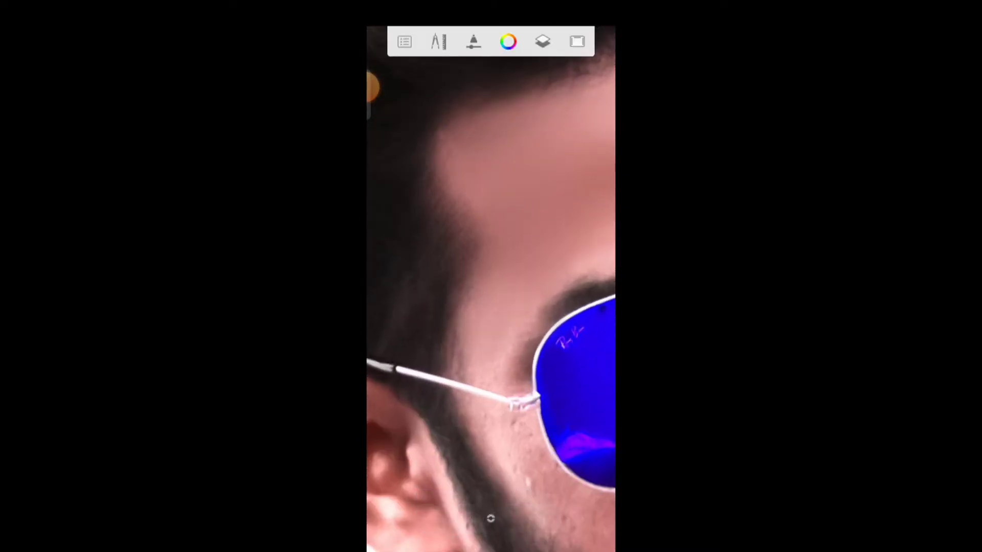
drag(511, 378, 529, 348)
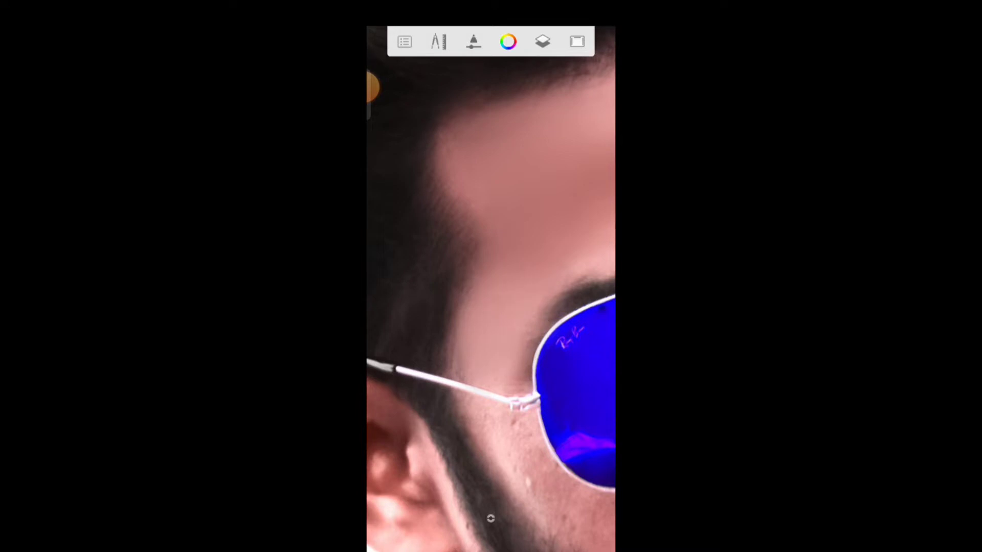
scroll(491, 286, up, 3)
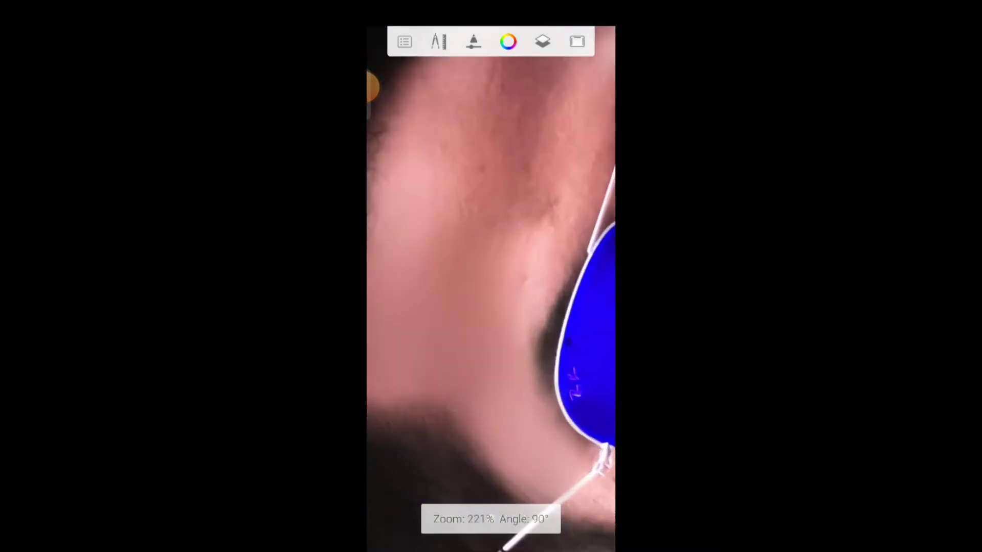
drag(491, 286, 450, 245)
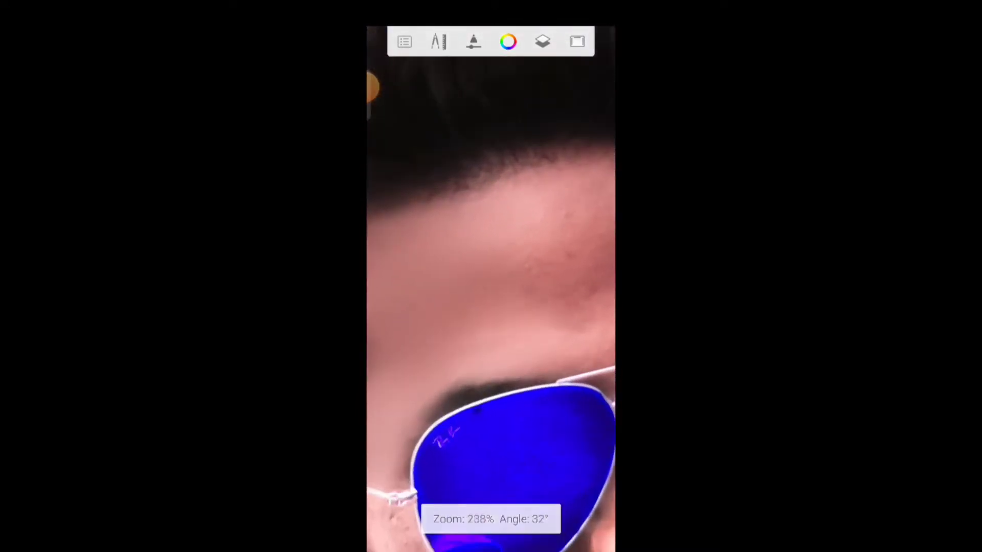
drag(491, 312, 491, 266)
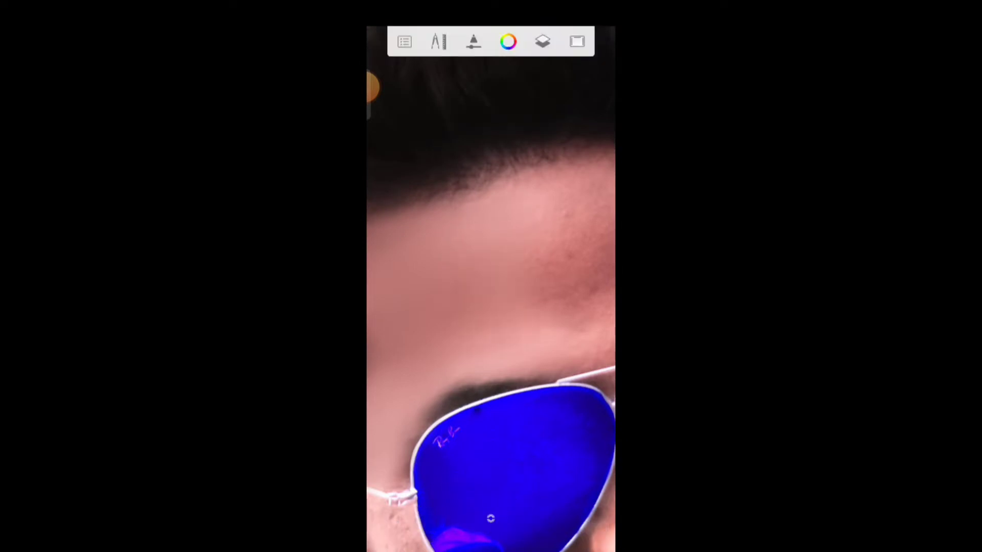
mouse_move(529, 302)
mouse_down()
mouse_move(550, 265)
mouse_move(586, 271)
mouse_up()
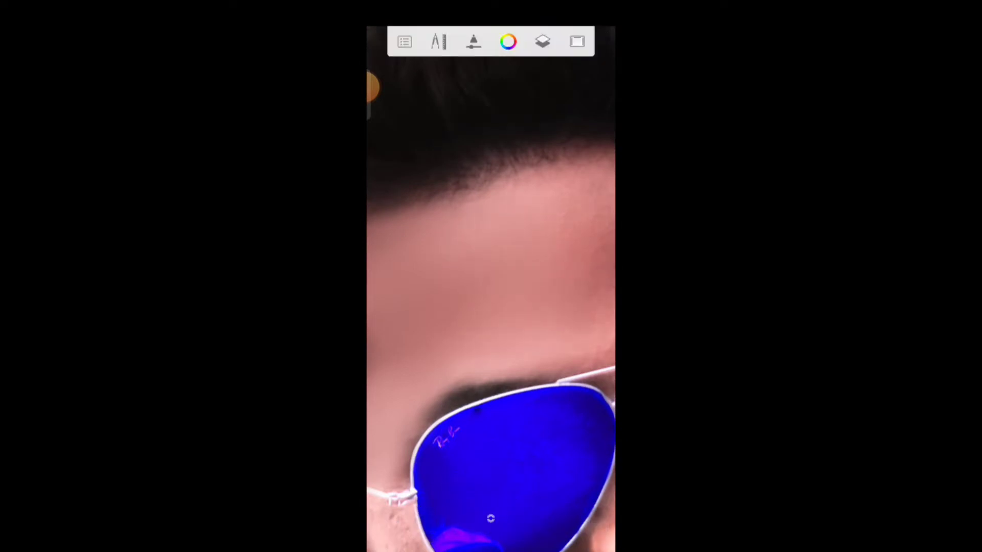
- At brush size 71.4, blend the forehead speck and blotch, then reduce the brush to 49.3
drag(491, 286, 460, 256)
mouse_move(491, 297)
mouse_down()
mouse_move(491, 266)
mouse_move(491, 287)
mouse_move(562, 254)
mouse_up()
drag(578, 310, 592, 302)
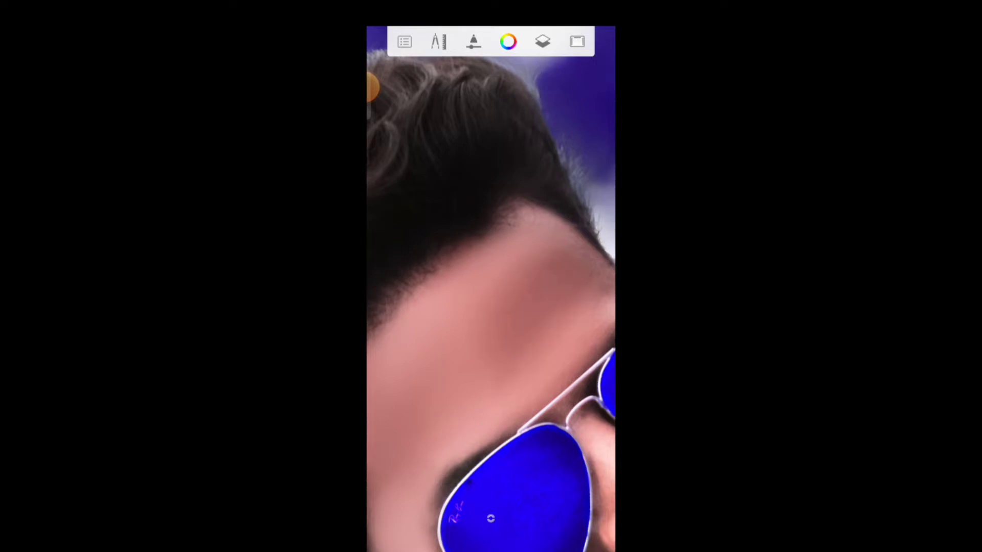
drag(491, 287, 461, 246)
click(491, 519)
drag(491, 317, 491, 297)
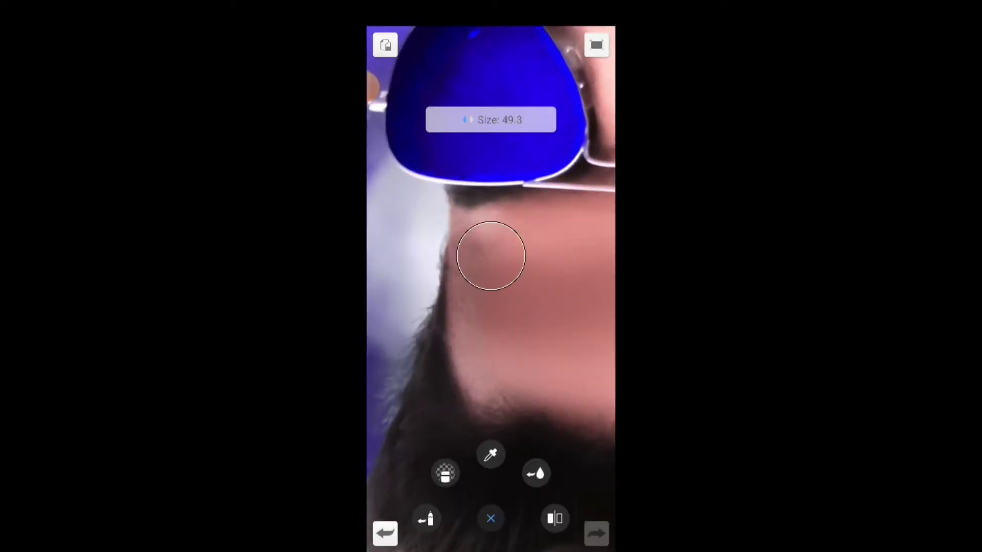
click(491, 519)
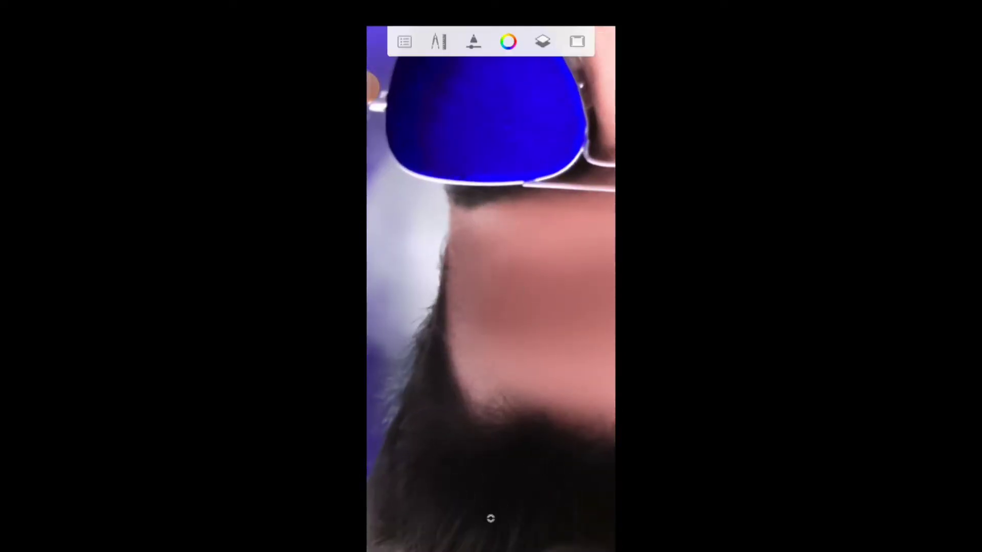
- Reframe across cheek and forehead, then zoom out to show hair and both lenses
mouse_move(512, 307)
mouse_down()
mouse_move(460, 256)
mouse_move(460, 318)
mouse_up()
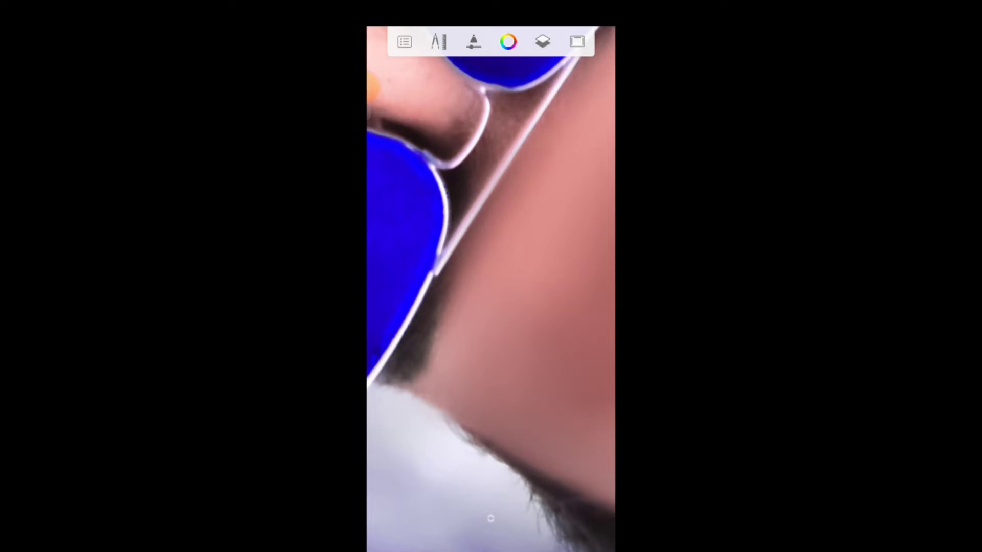
mouse_move(491, 276)
mouse_down()
mouse_move(506, 296)
mouse_move(471, 307)
mouse_move(507, 255)
mouse_move(481, 296)
mouse_move(491, 276)
mouse_move(491, 307)
mouse_move(512, 245)
mouse_up()
drag(491, 312, 491, 287)
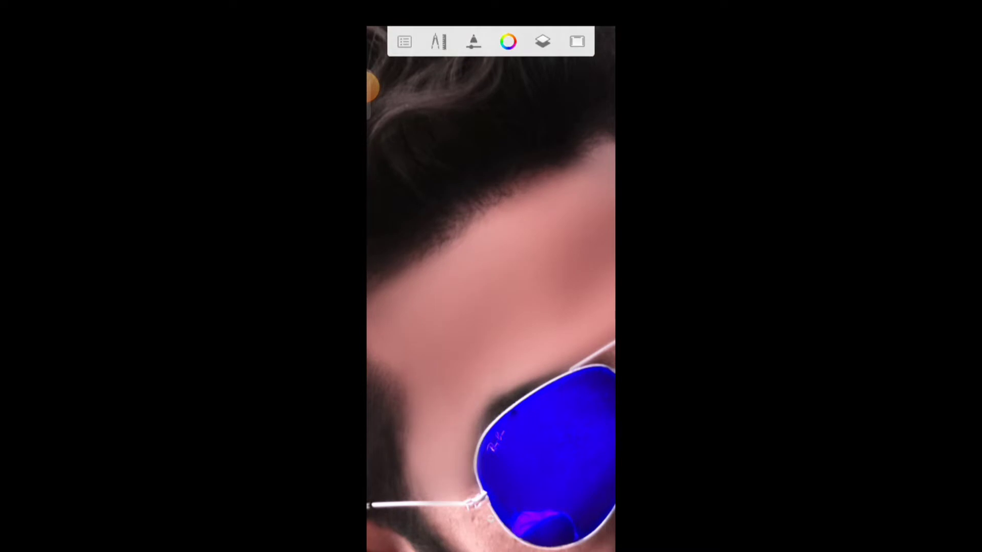
drag(491, 307, 491, 276)
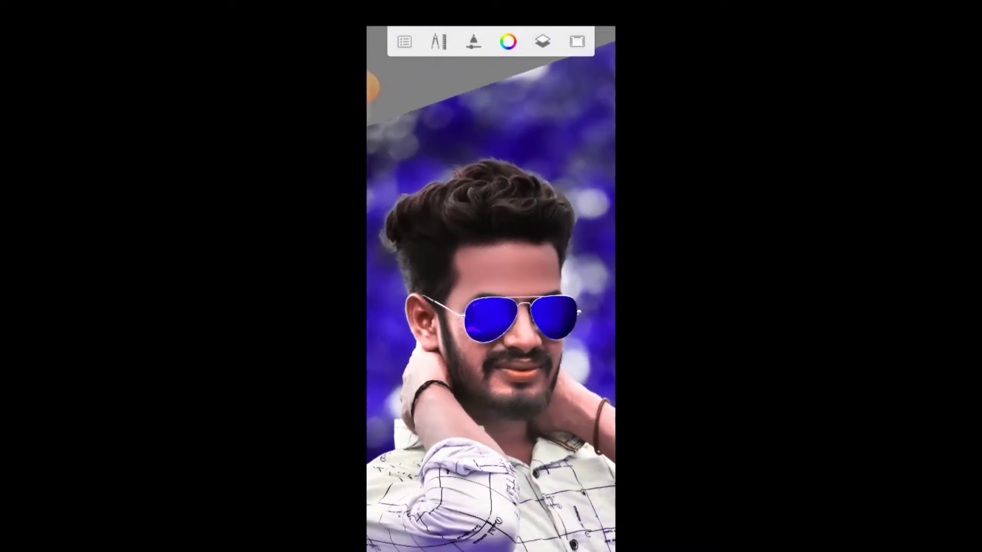
- Set the smudge brush to 128.1 and turn the view onto the cheek below the lens
scroll(491, 286, up, 3)
scroll(491, 286, up, 5)
scroll(491, 286, up, 5)
mouse_move(491, 317)
mouse_down()
mouse_move(511, 317)
mouse_move(481, 317)
mouse_move(512, 317)
mouse_move(511, 286)
mouse_up()
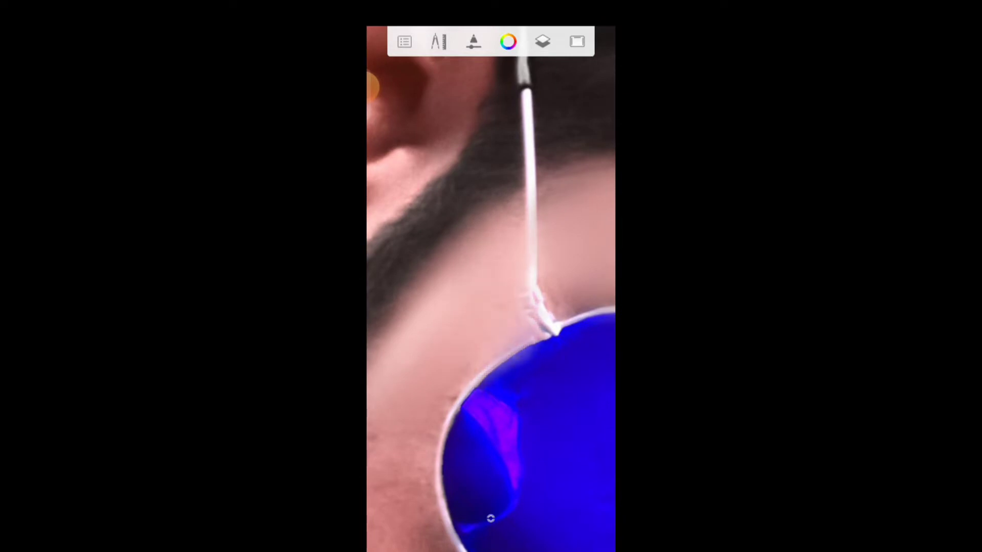
drag(490, 518, 460, 537)
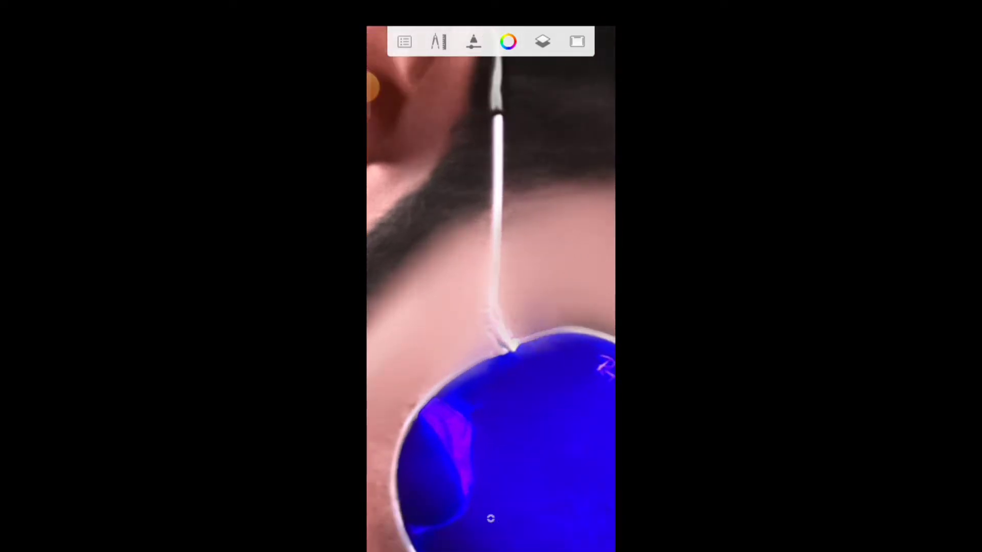
mouse_move(491, 519)
mouse_down()
mouse_move(481, 527)
mouse_move(511, 507)
mouse_move(498, 511)
mouse_up()
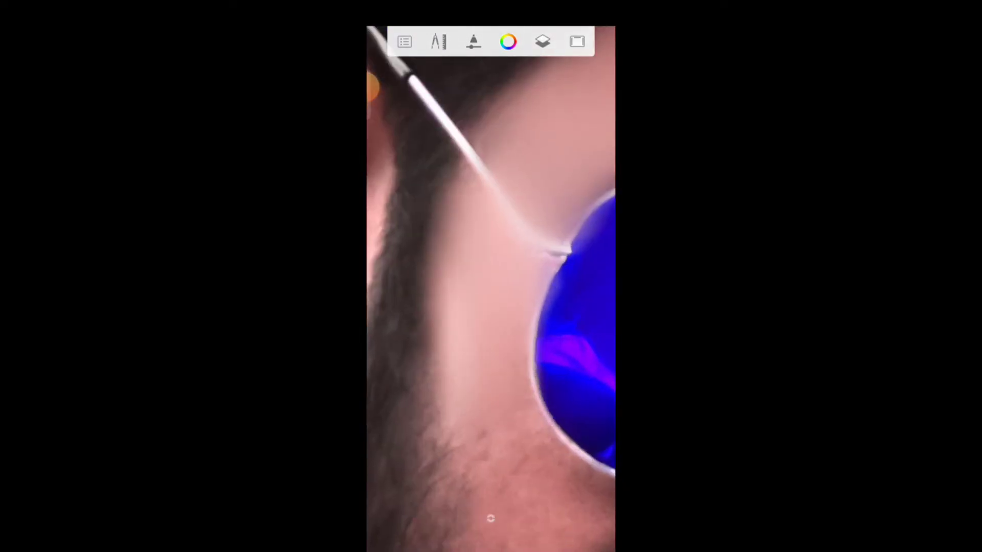
drag(490, 518, 494, 509)
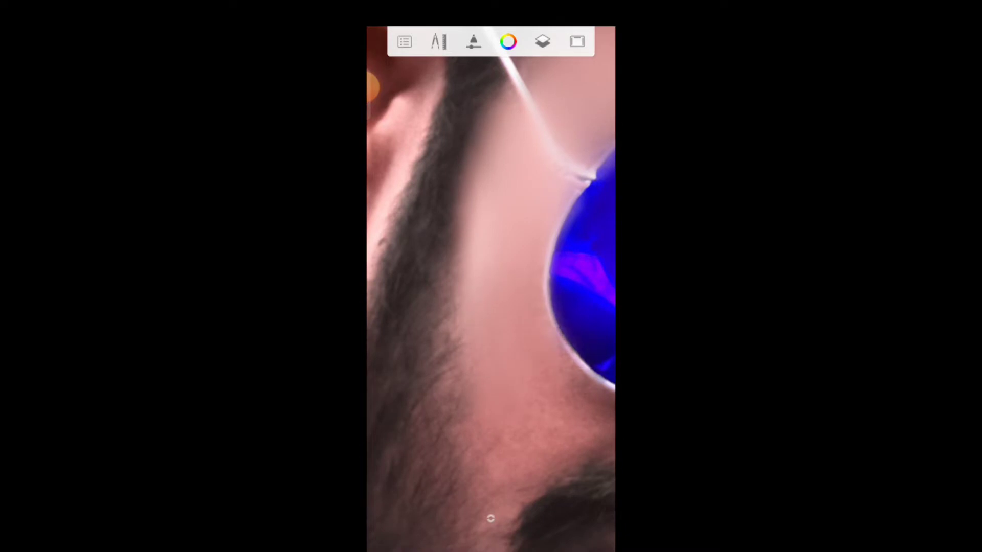
- Smooth the cheek under the lens toward the ear and beard, zooming to check the result
drag(491, 518, 491, 527)
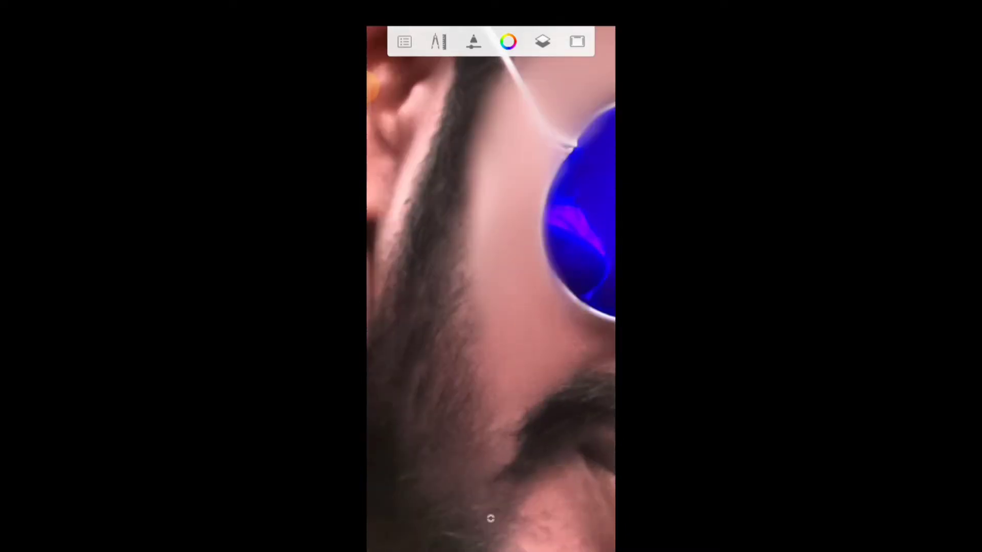
drag(490, 518, 491, 527)
drag(491, 276, 490, 256)
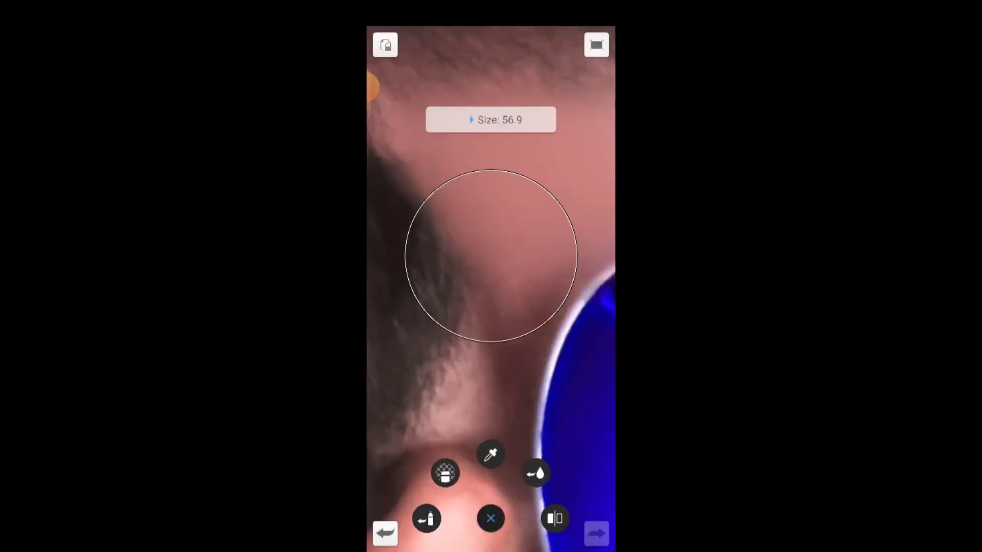
drag(490, 519, 491, 527)
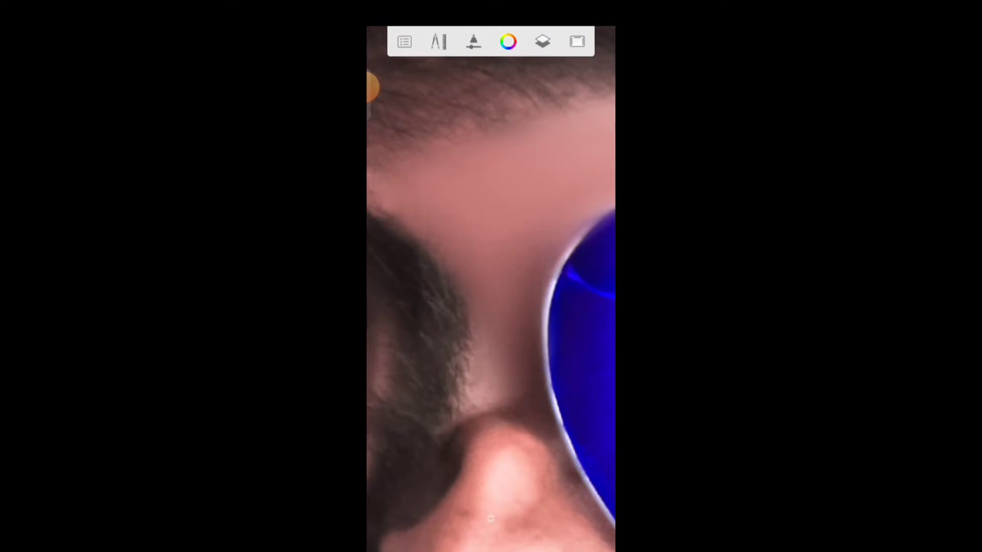
drag(490, 519, 491, 483)
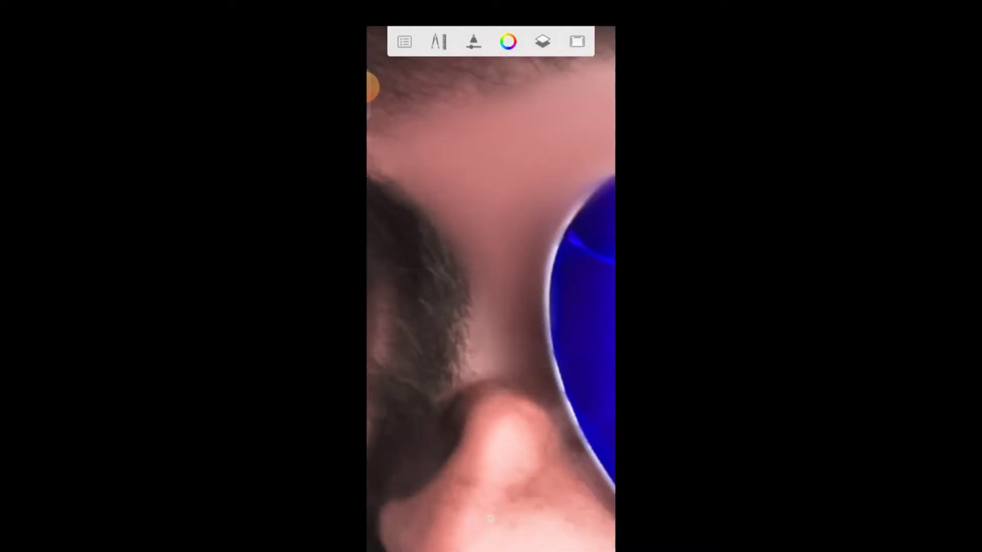
scroll(490, 518, up, 5)
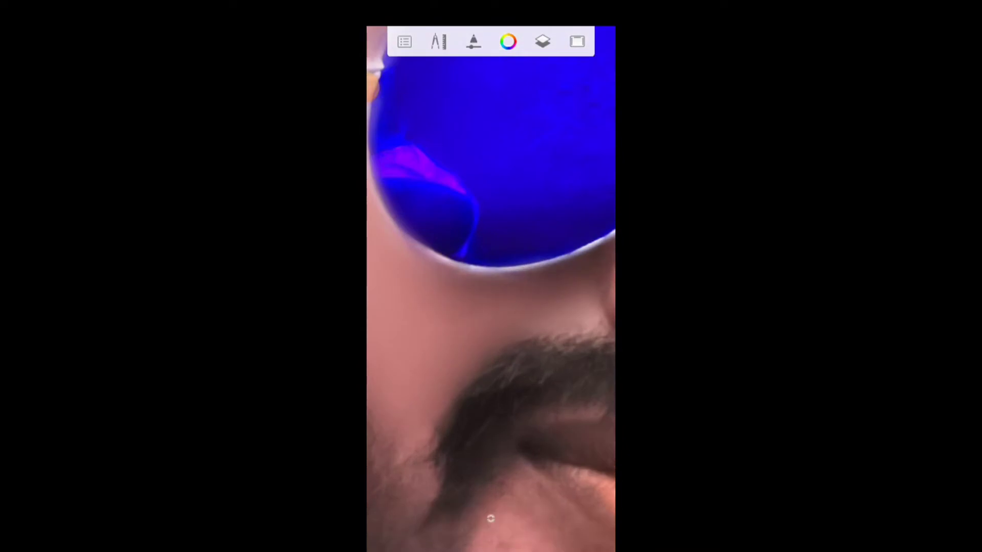
scroll(490, 518, down, 1)
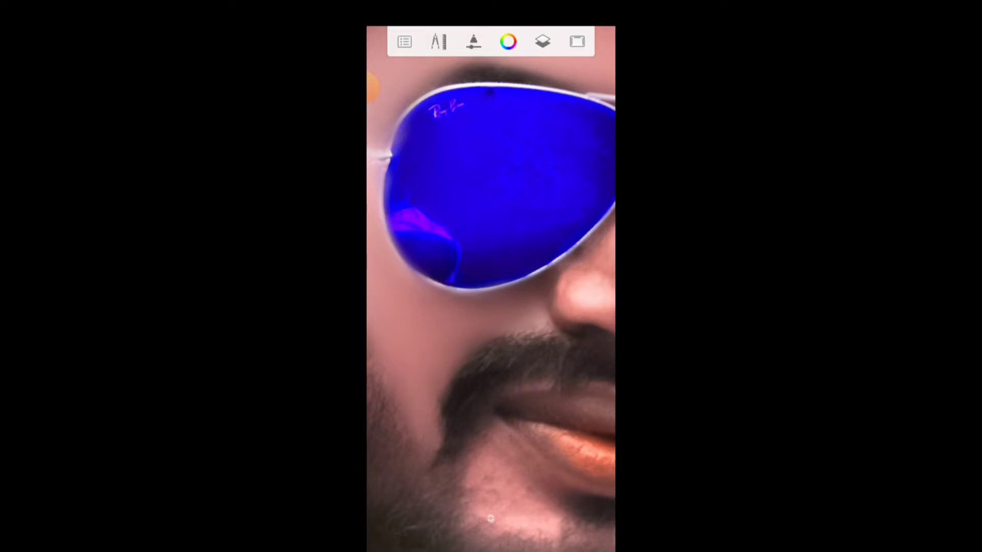
scroll(491, 519, down, 5)
scroll(491, 519, up, 5)
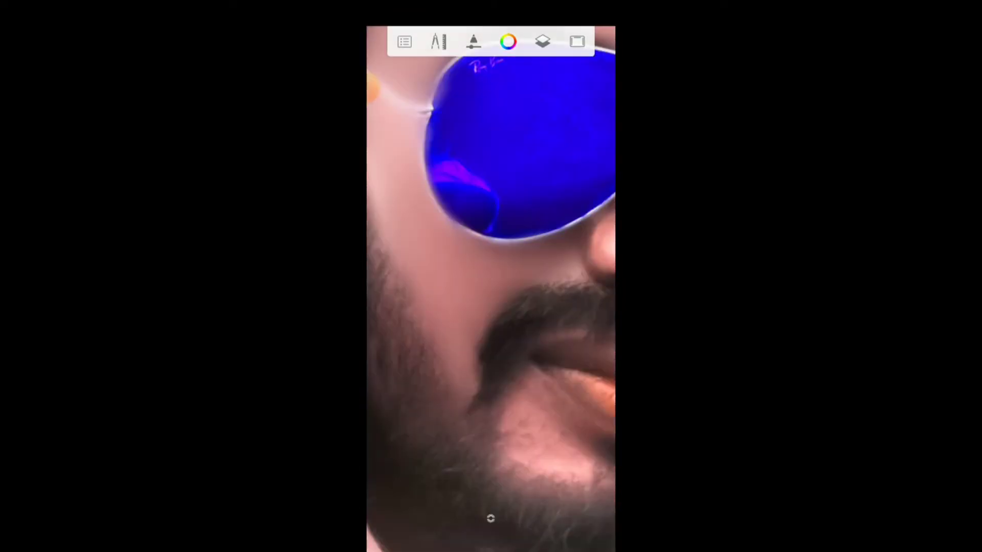
- Smooth the skin along the lower lip edge
scroll(490, 519, down, 5)
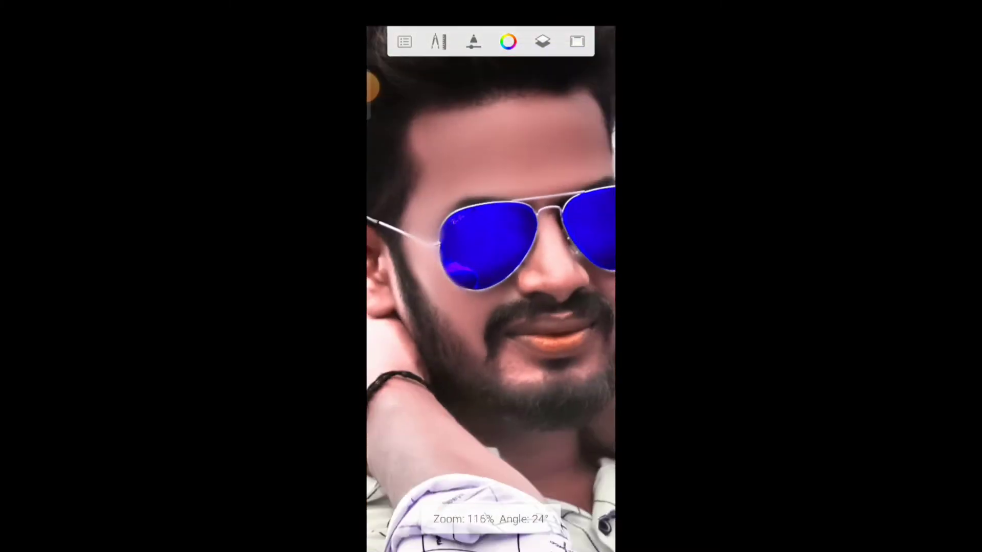
scroll(491, 519, up, 5)
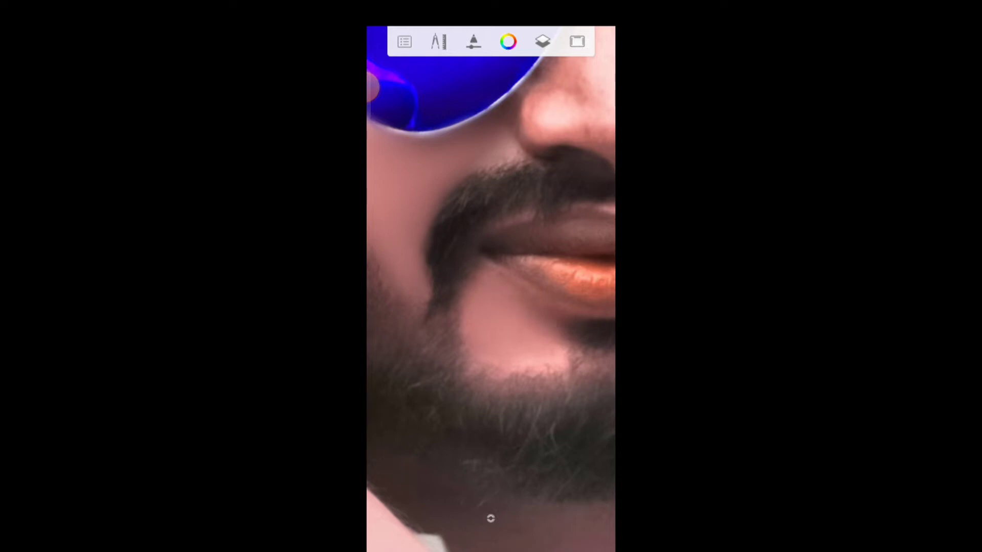
scroll(491, 287, down, 5)
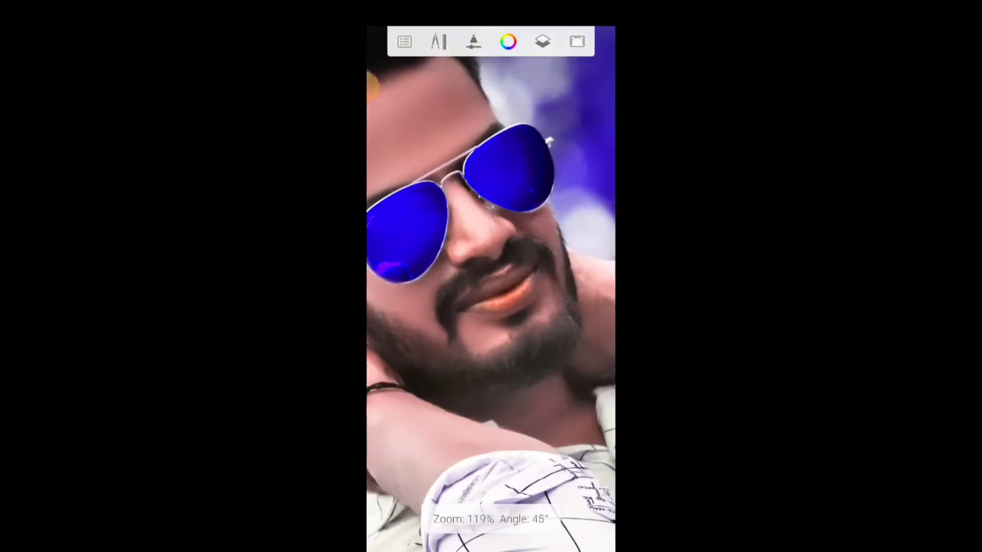
scroll(491, 287, up, 5)
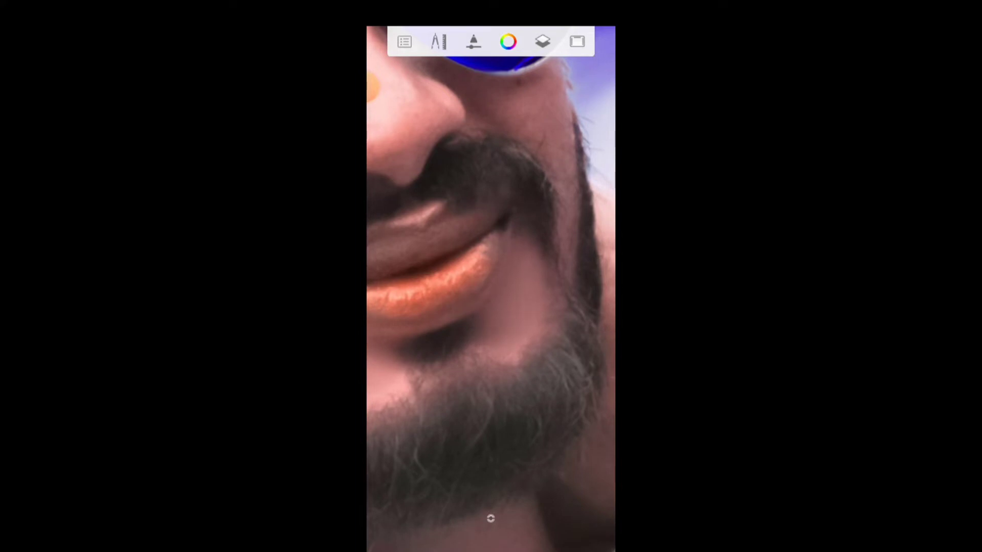
mouse_move(512, 205)
mouse_down()
mouse_move(553, 286)
mouse_move(505, 286)
mouse_move(473, 311)
mouse_up()
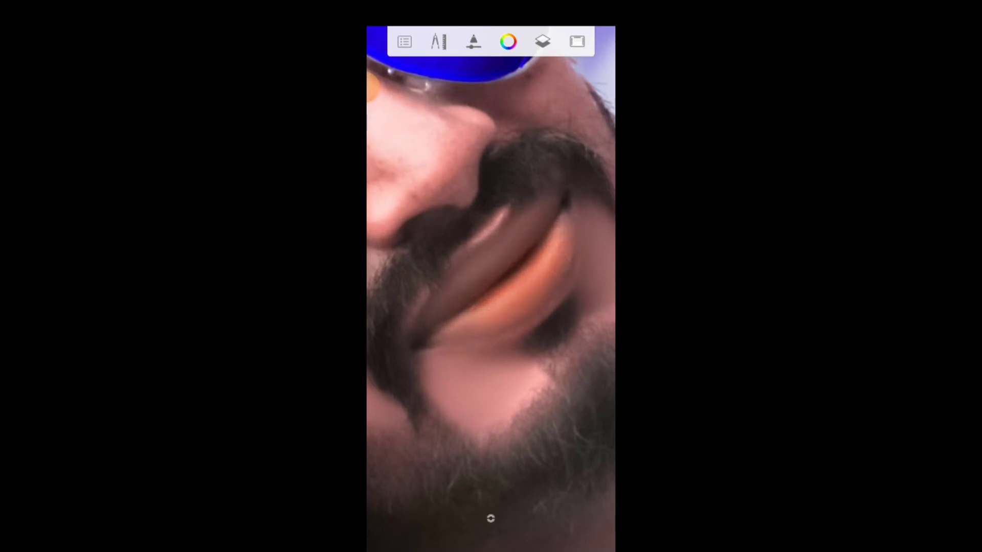
drag(493, 296, 503, 303)
- Smooth the left side of the nose, the skin under its tip, and the tip's shading
scroll(491, 287, down, 5)
scroll(491, 205, up, 5)
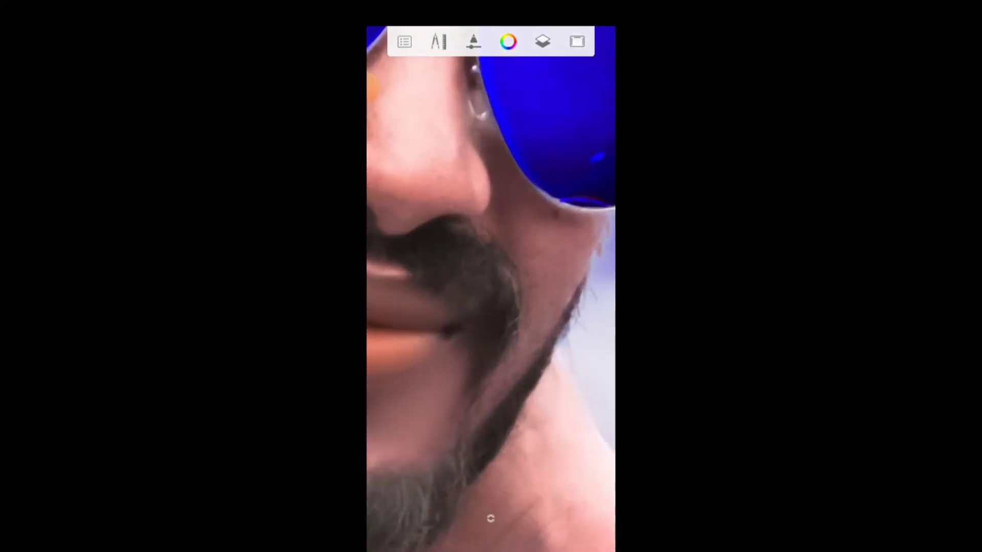
scroll(491, 287, up, 2)
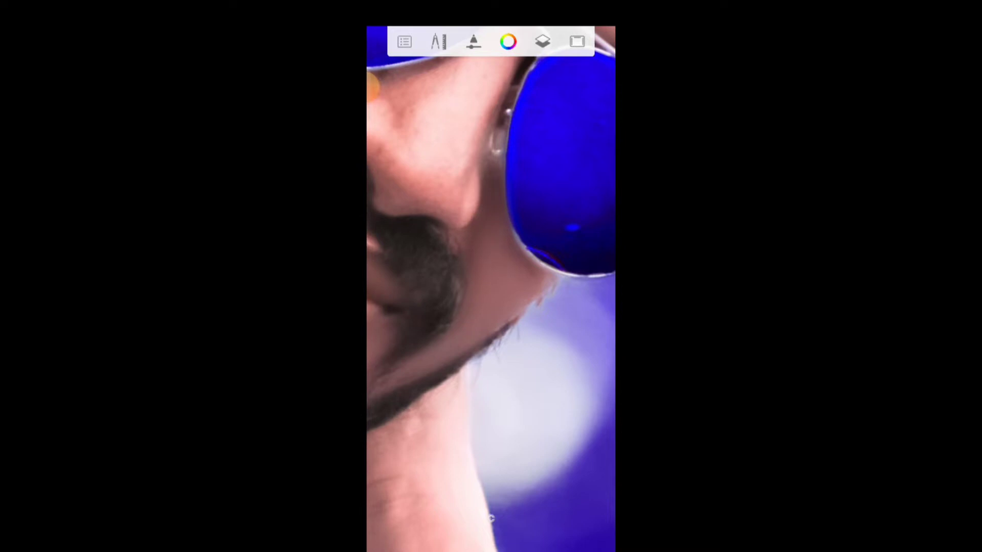
scroll(491, 287, up, 2)
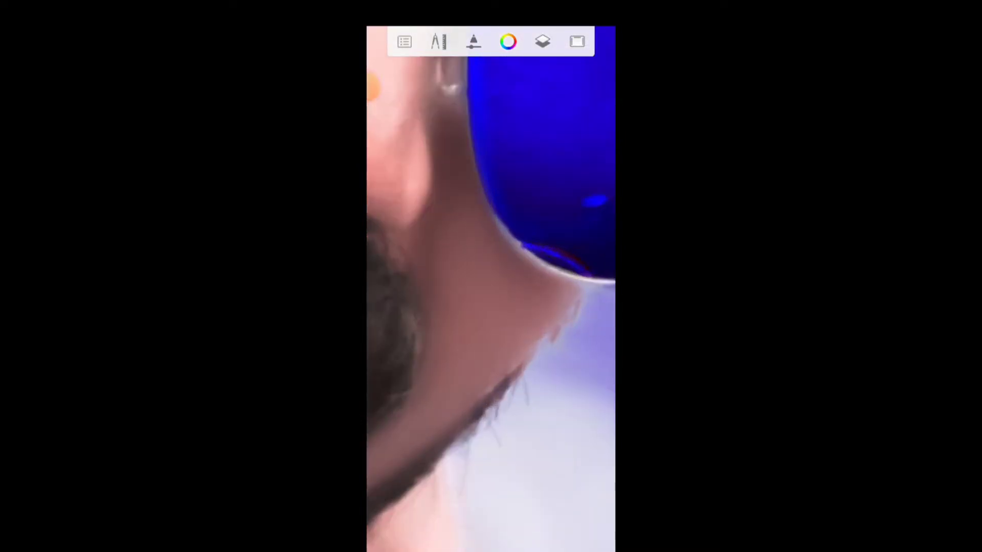
scroll(491, 286, down, 2)
scroll(491, 286, up, 2)
scroll(491, 286, up, 1)
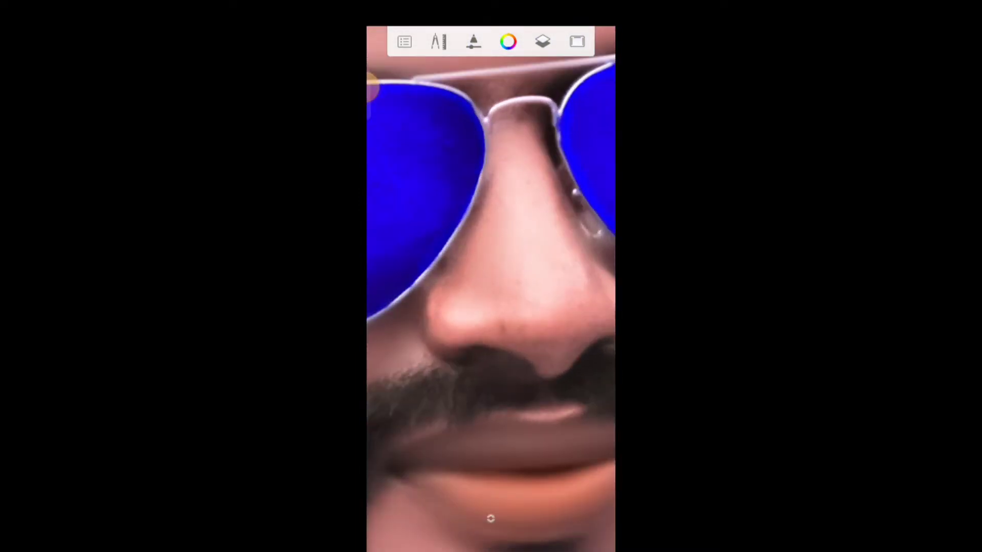
drag(437, 281, 458, 261)
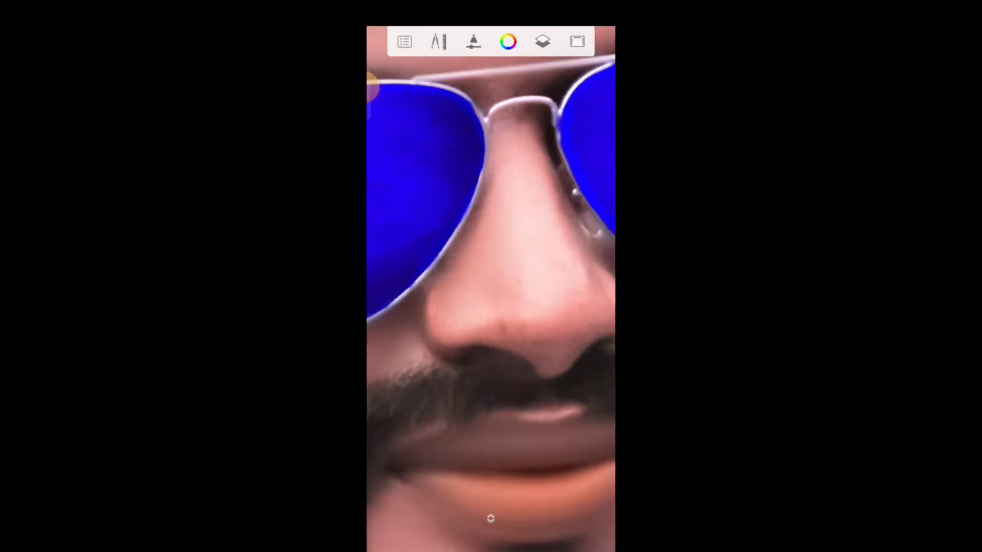
drag(440, 347, 489, 341)
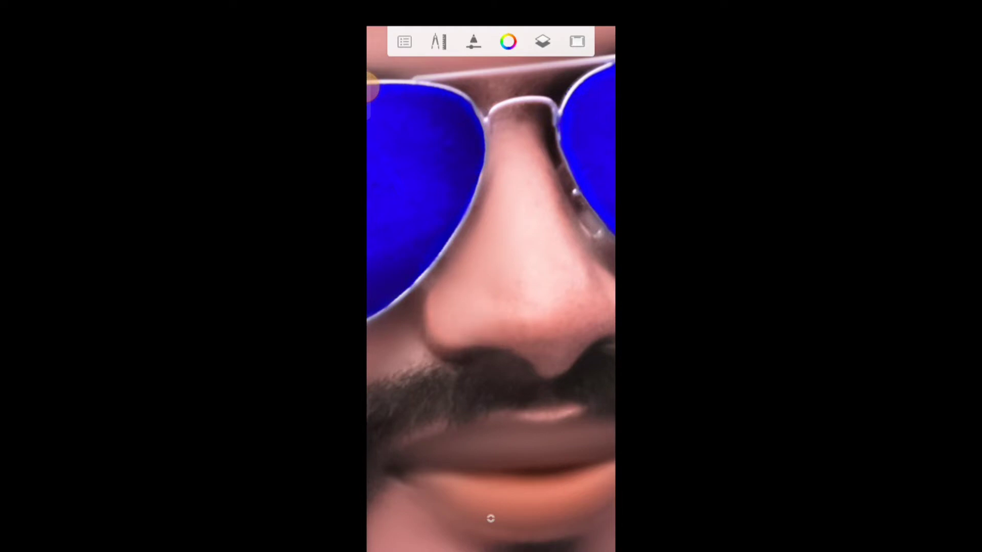
drag(517, 312, 543, 306)
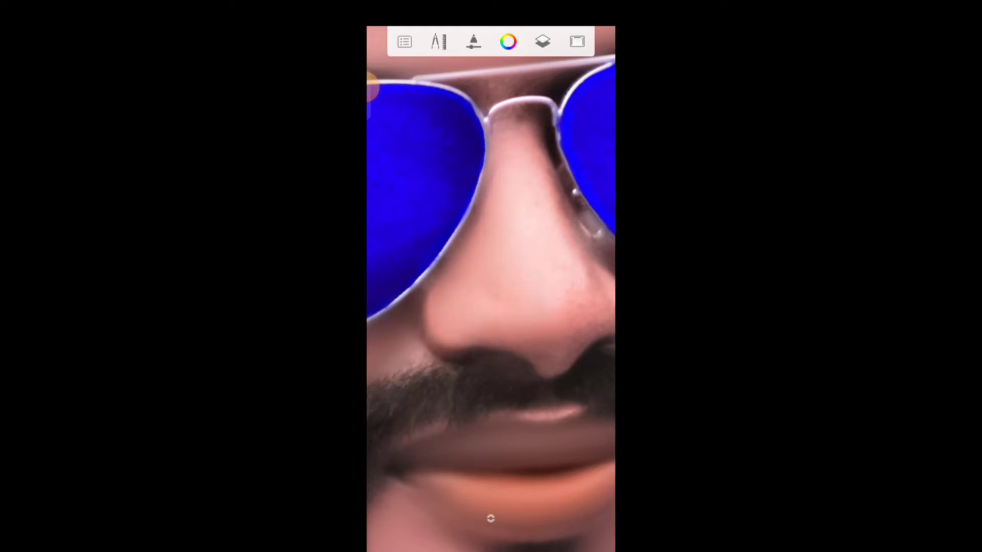
- Rotate and zoom the view onto the nose bridge and glasses bridge
drag(491, 287, 461, 359)
drag(491, 286, 481, 317)
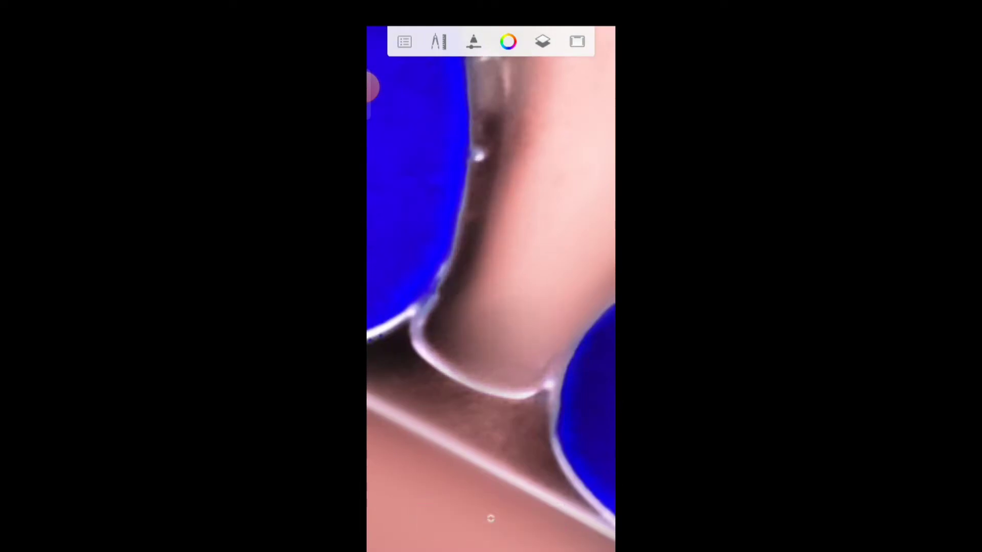
drag(492, 358, 491, 286)
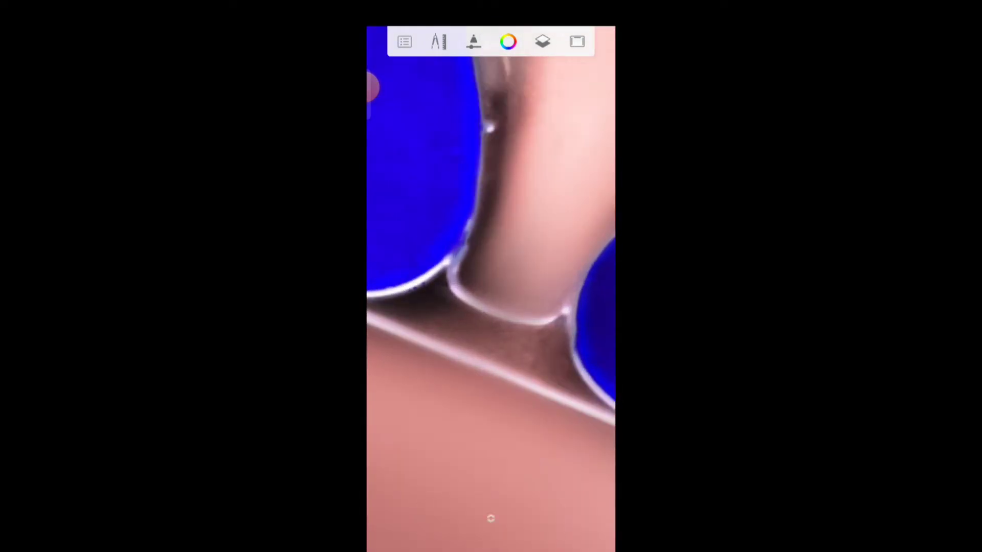
drag(512, 230, 496, 266)
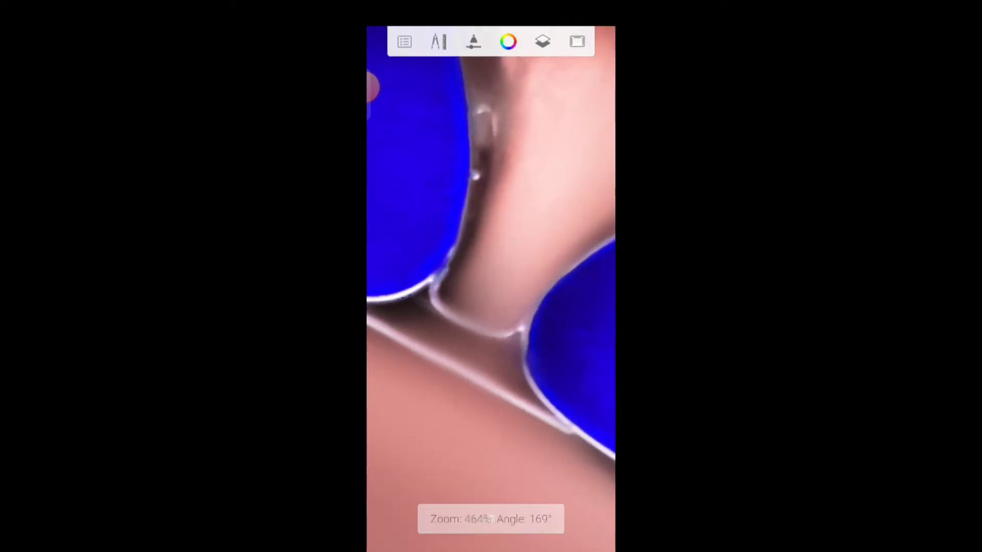
mouse_move(481, 230)
mouse_down()
mouse_move(532, 271)
mouse_move(491, 286)
mouse_move(491, 266)
mouse_move(512, 287)
mouse_move(491, 245)
mouse_move(491, 287)
mouse_up()
- Set the smudge brush size to 32.1 and smooth the skin beside the nose
click(491, 519)
click(490, 519)
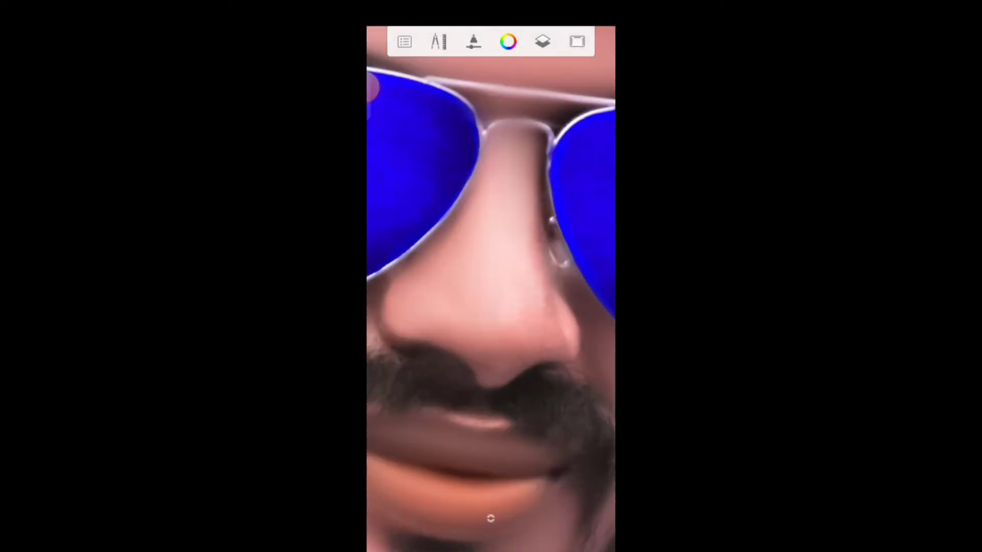
drag(539, 272, 539, 285)
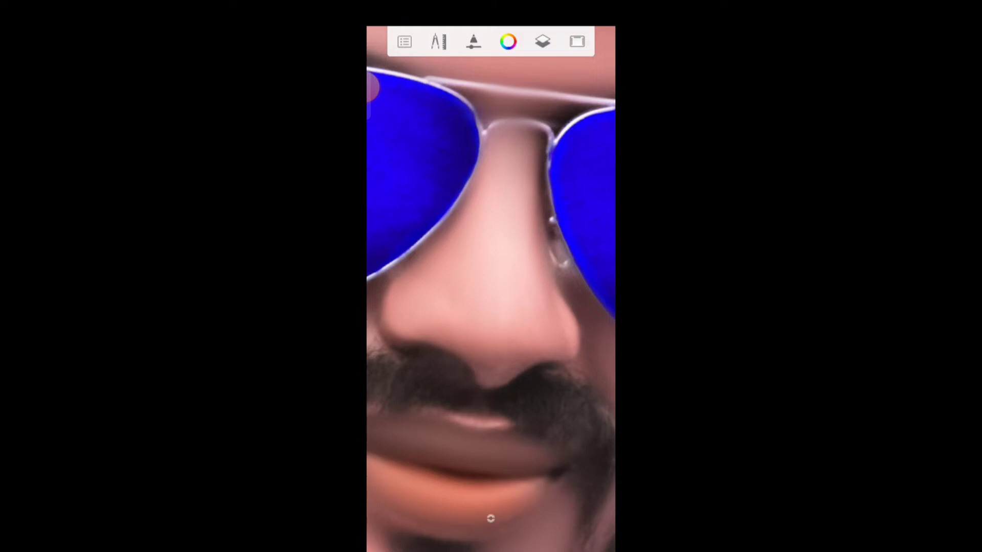
scroll(491, 286, up, 2)
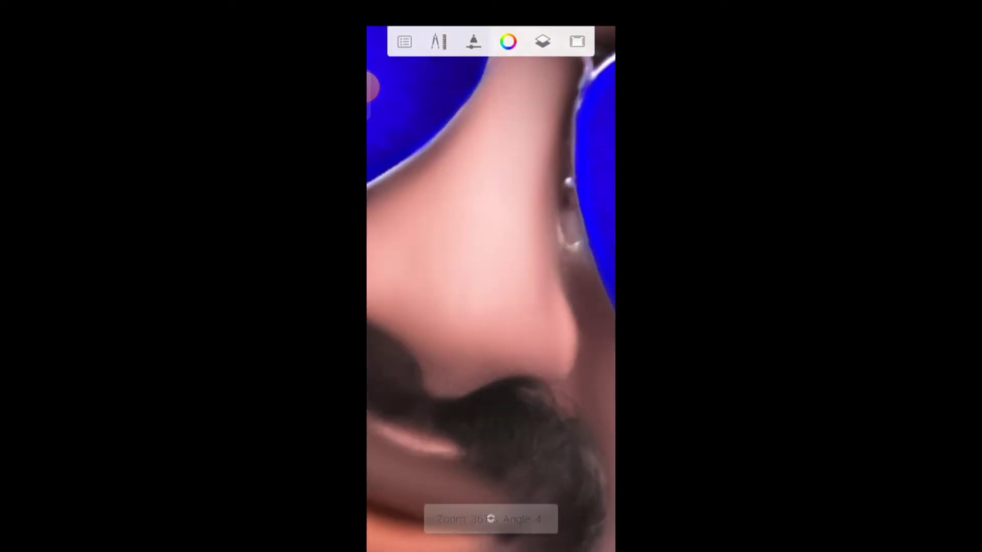
scroll(491, 287, down, 3)
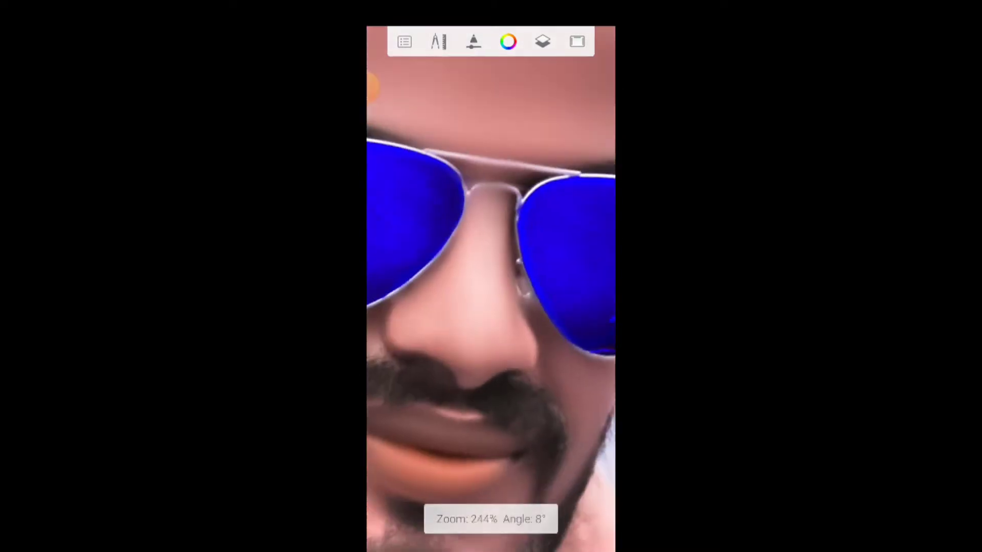
scroll(492, 286, up, 2)
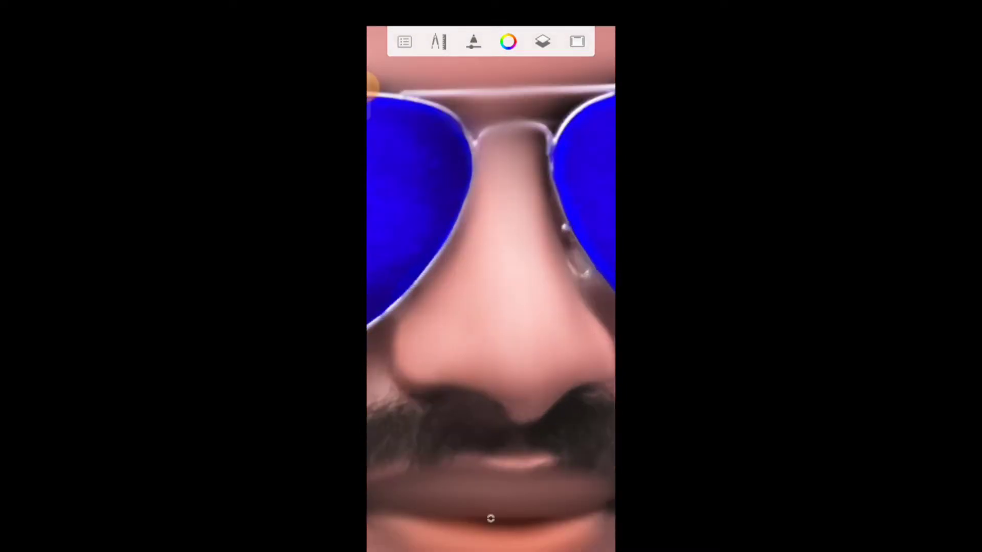
scroll(491, 287, down, 3)
scroll(491, 286, down, 1)
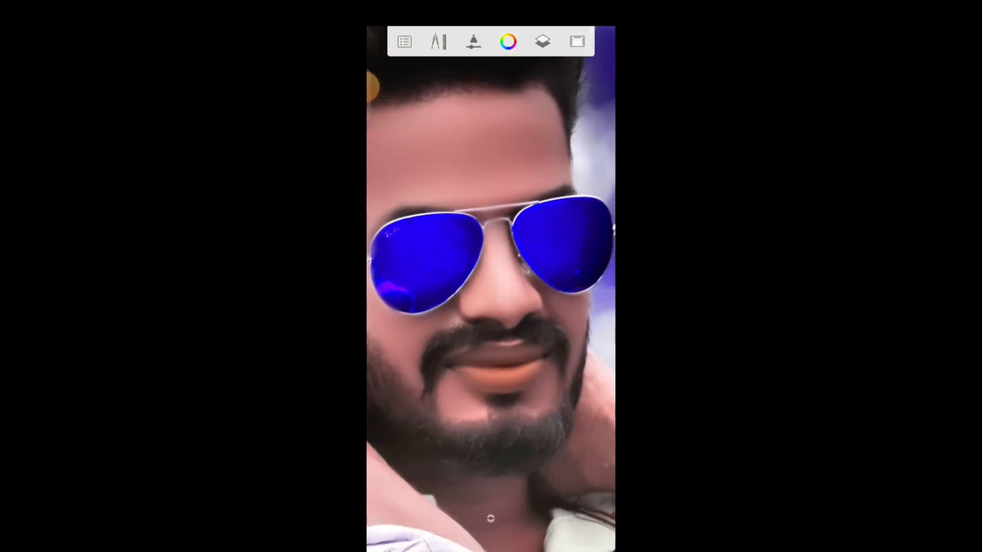
- Smudge the skin beside the ear and along the glasses arm up close, with the brush at 42.1
scroll(491, 286, down, 2)
scroll(491, 286, up, 3)
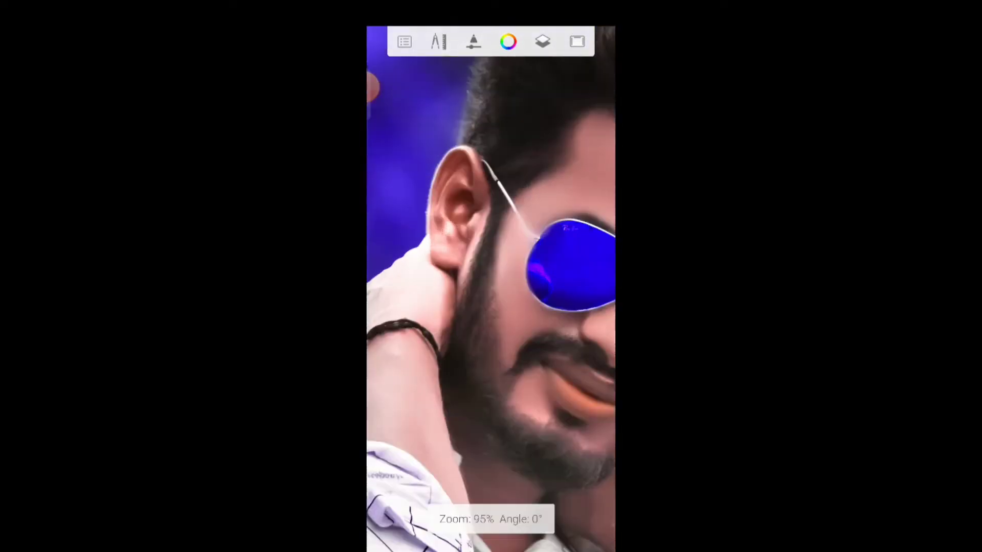
scroll(491, 286, up, 2)
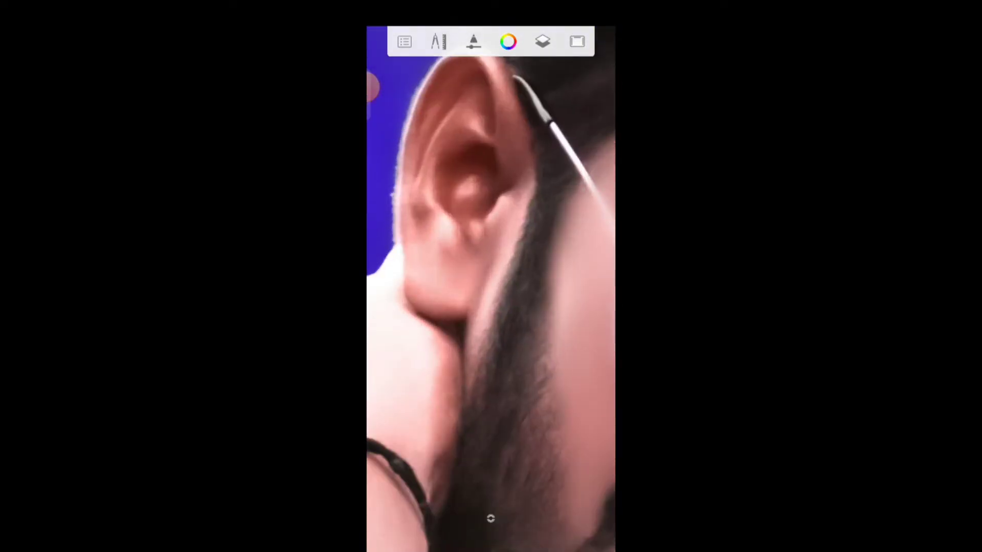
scroll(491, 287, down, 1)
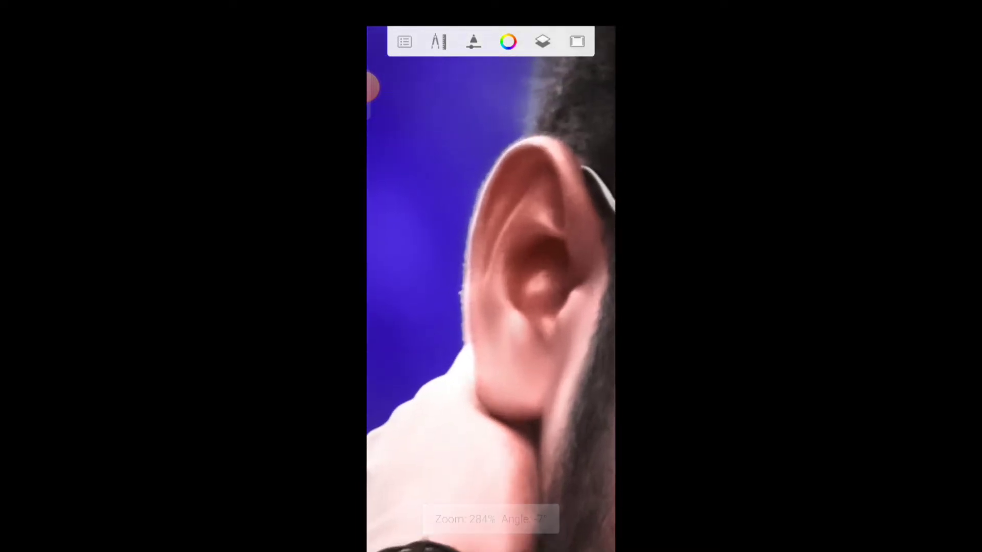
click(385, 87)
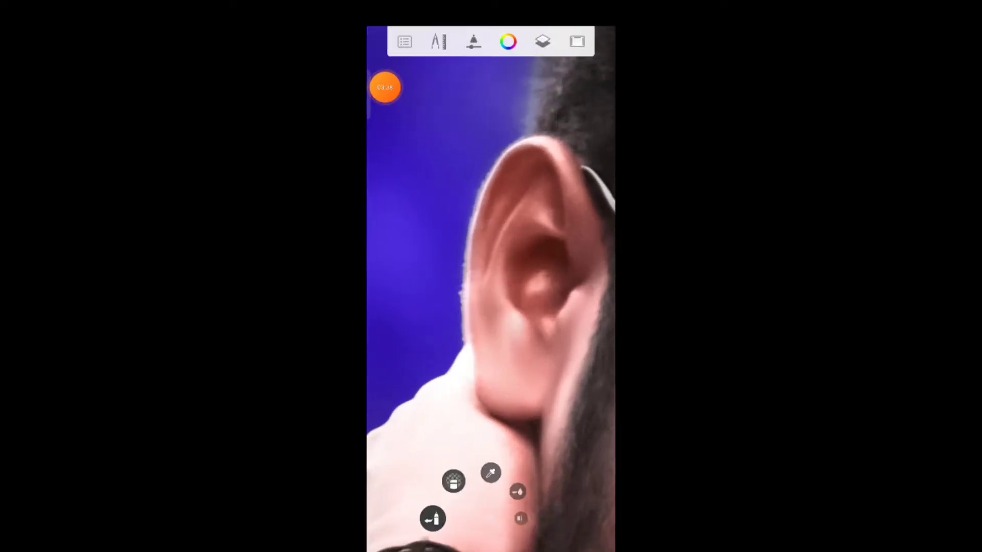
scroll(491, 287, down, 1)
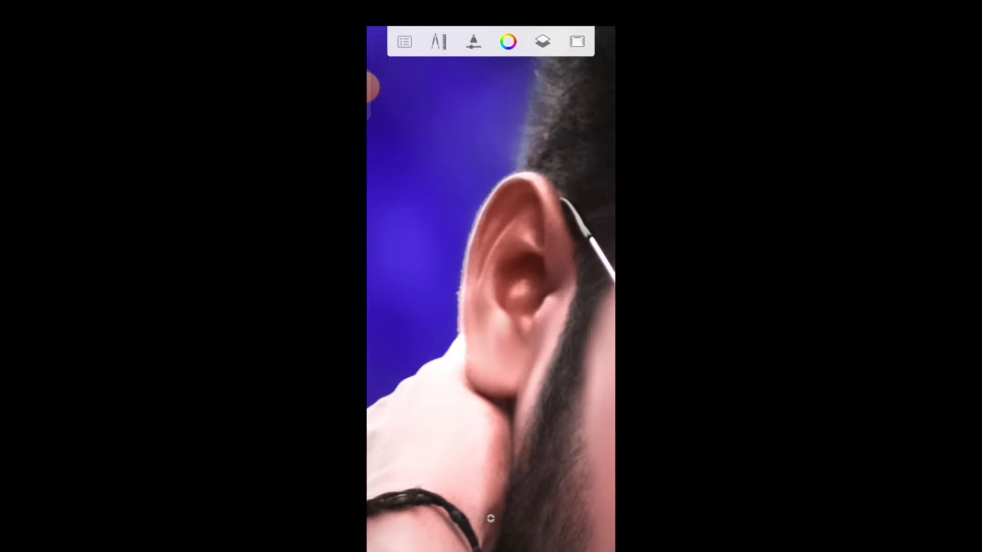
scroll(491, 287, up, 2)
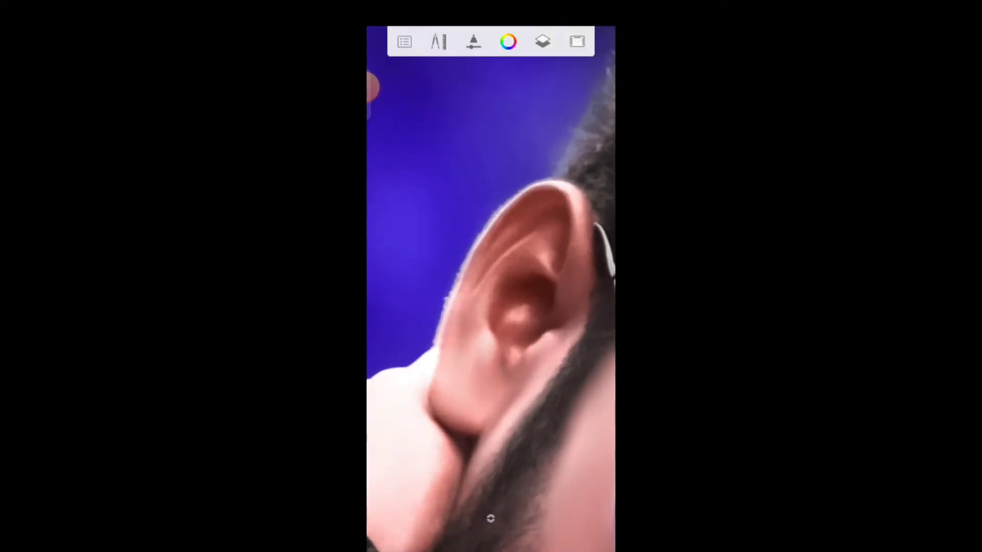
scroll(491, 287, up, 1)
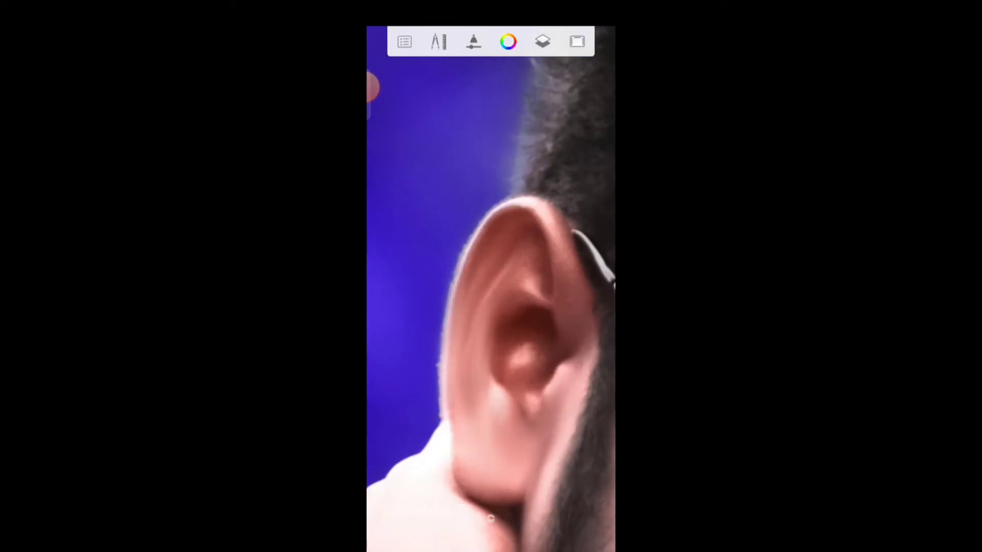
scroll(491, 287, up, 2)
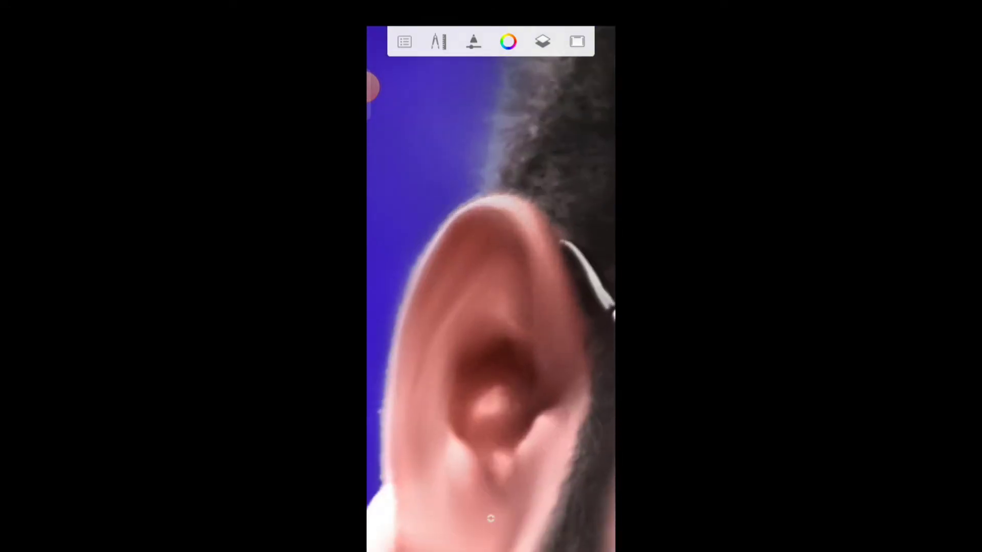
scroll(491, 287, down, 2)
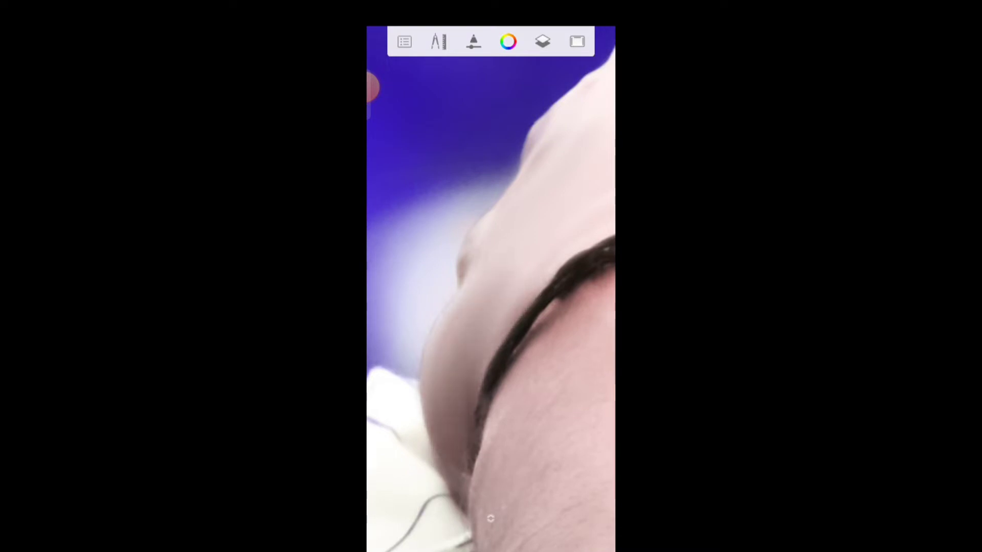
- Smudge the wrist skin along the dark bracelet's edge
scroll(491, 287, down, 3)
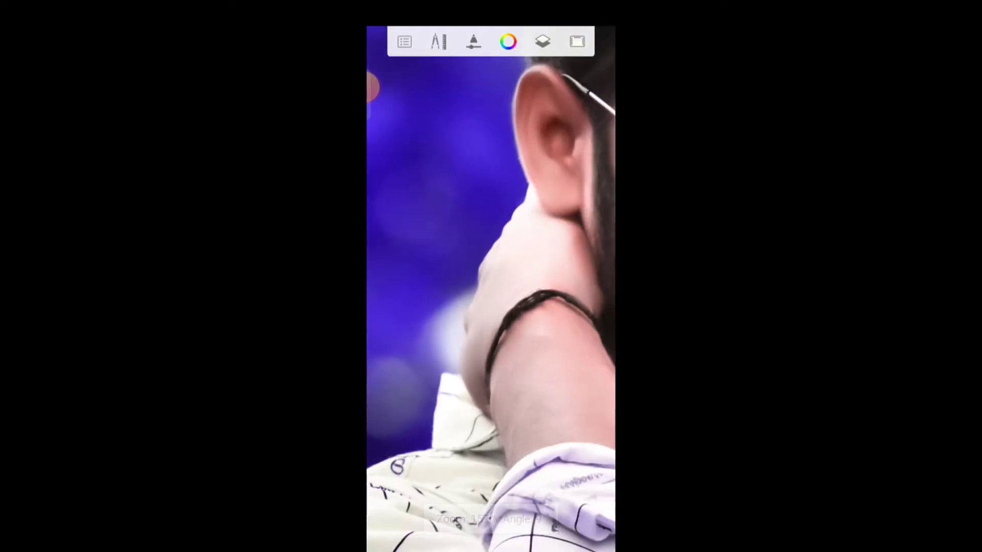
scroll(491, 287, down, 1)
scroll(501, 307, up, 5)
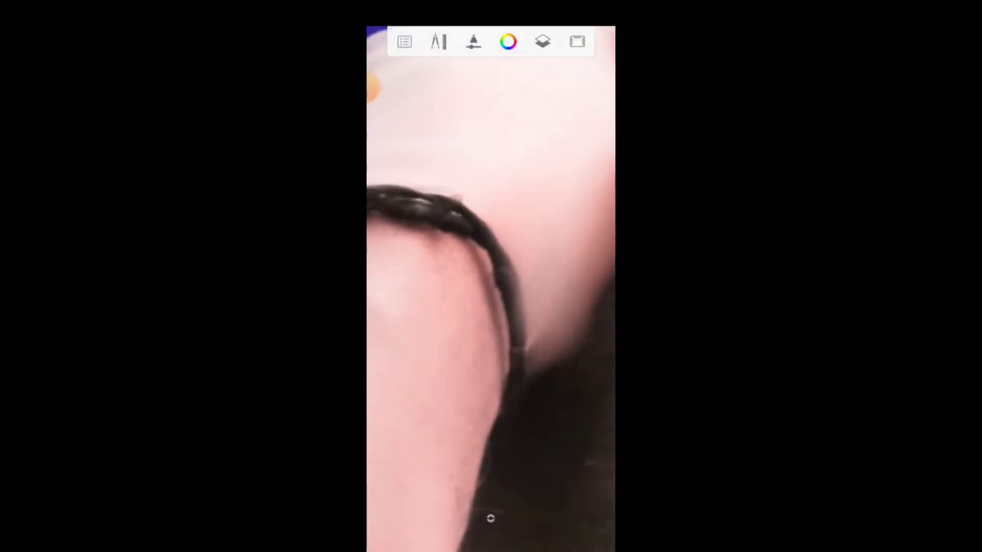
scroll(491, 286, down, 2)
click(490, 519)
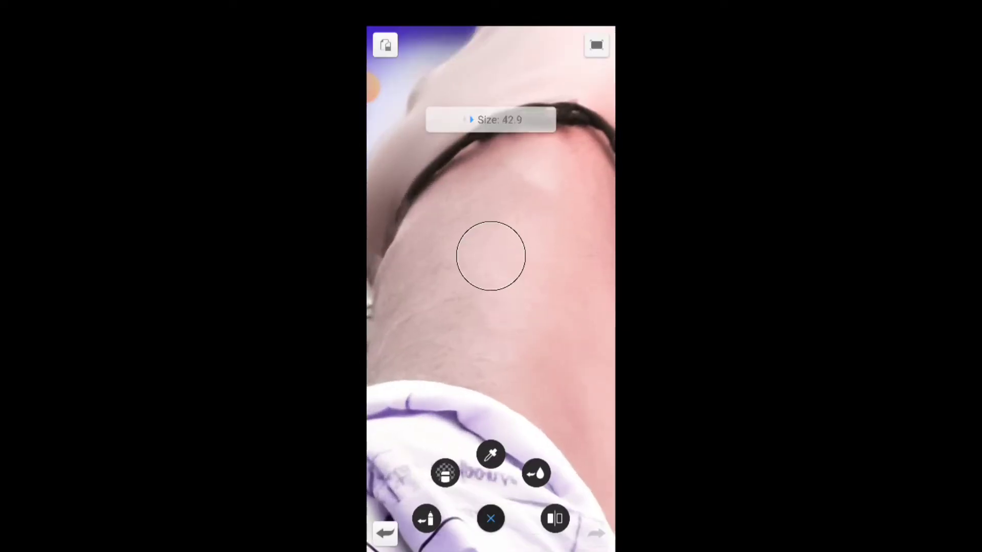
scroll(491, 287, up, 2)
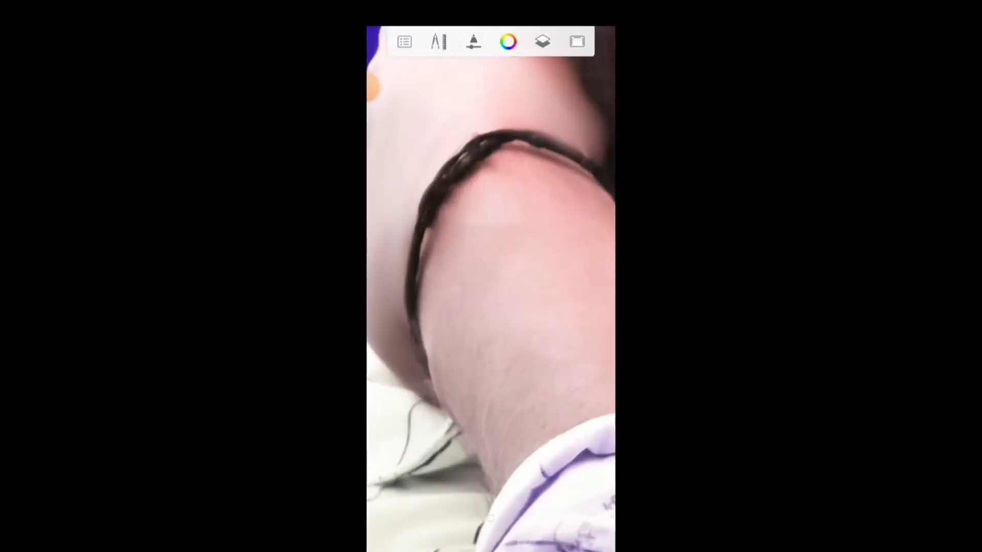
drag(429, 230, 423, 246)
drag(449, 205, 440, 218)
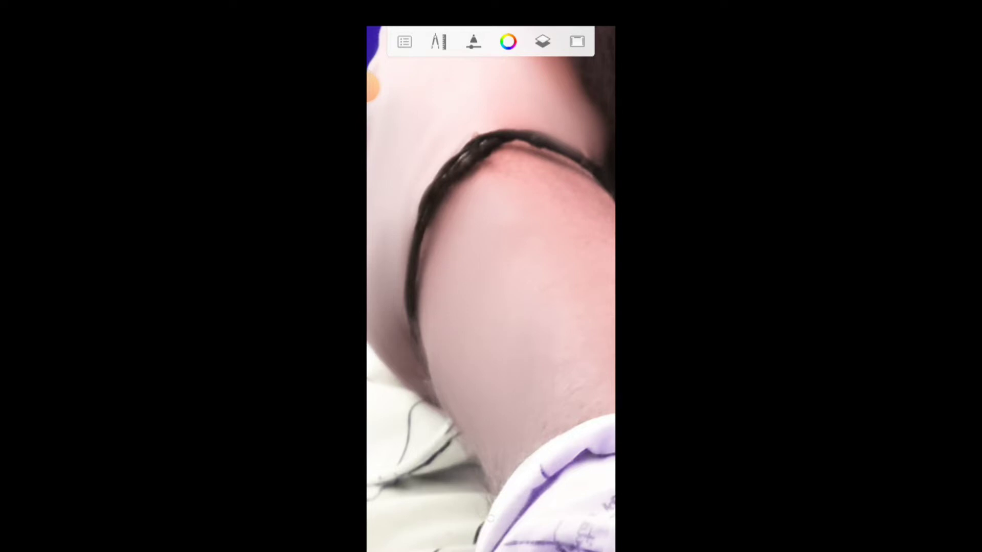
- Zoom around the raised forearm to check the smoothing and resize the brush to 48.4
scroll(491, 287, up, 3)
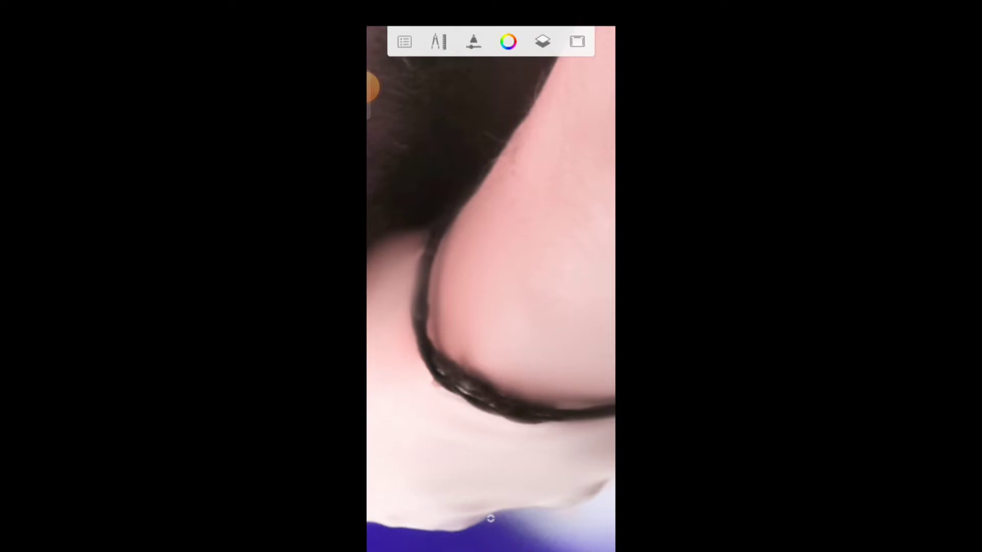
scroll(491, 287, up, 2)
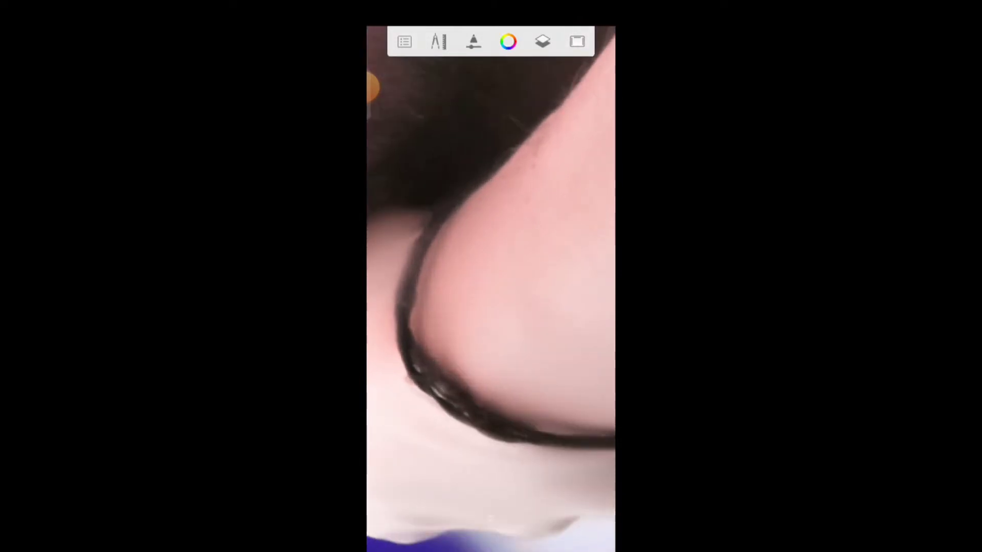
scroll(491, 286, up, 1)
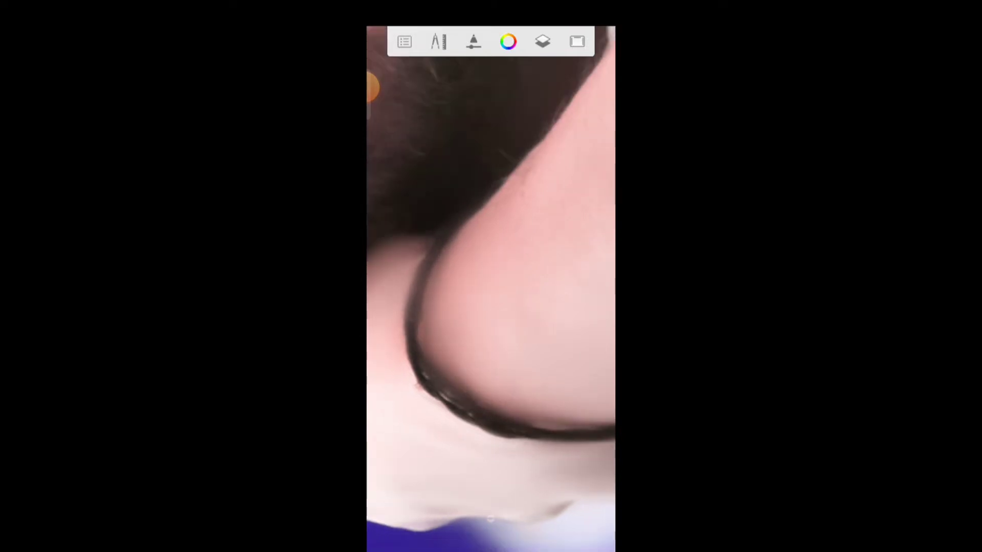
scroll(491, 287, up, 2)
scroll(491, 287, up, 1)
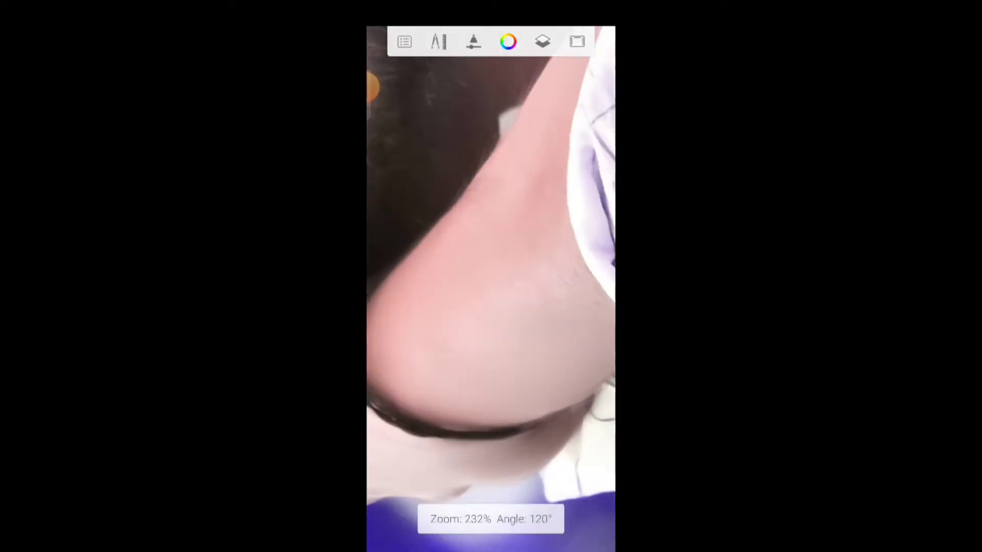
scroll(491, 286, down, 1)
scroll(491, 287, down, 1)
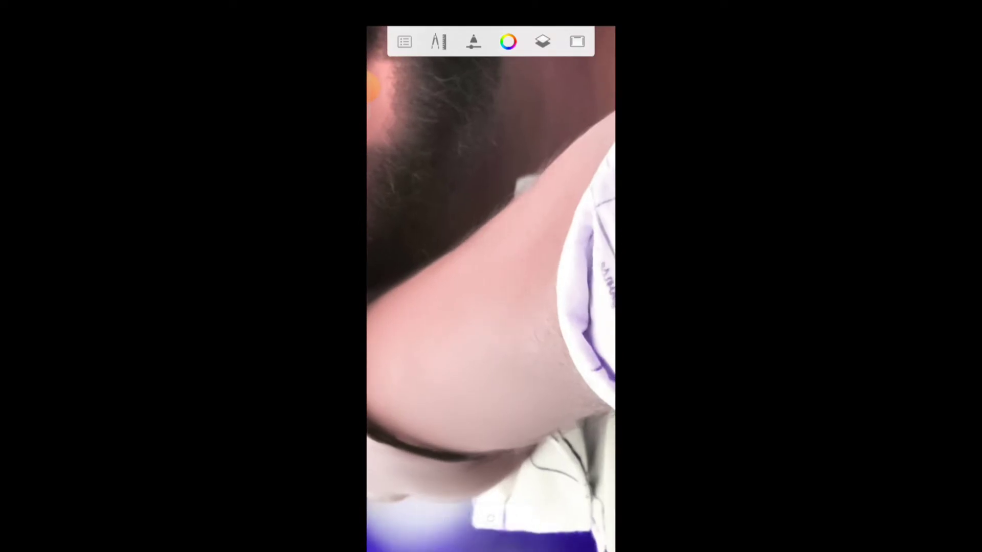
scroll(491, 287, down, 1)
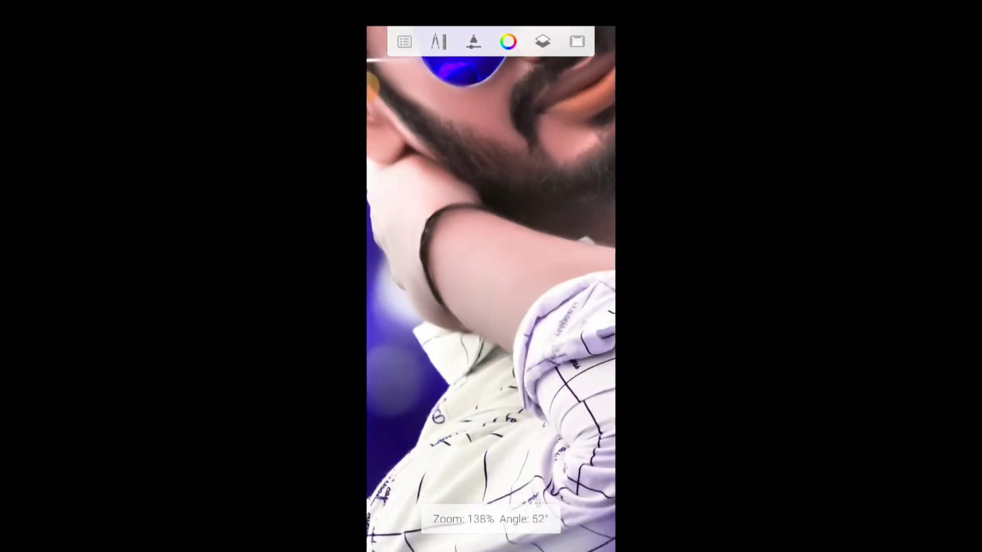
scroll(491, 287, up, 1)
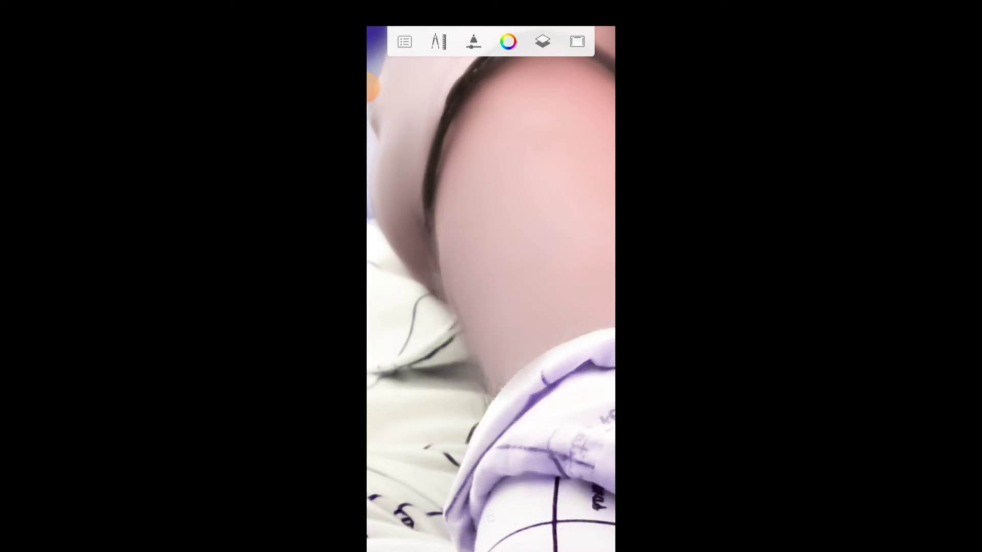
scroll(491, 287, down, 1)
scroll(491, 286, down, 1)
scroll(491, 286, up, 1)
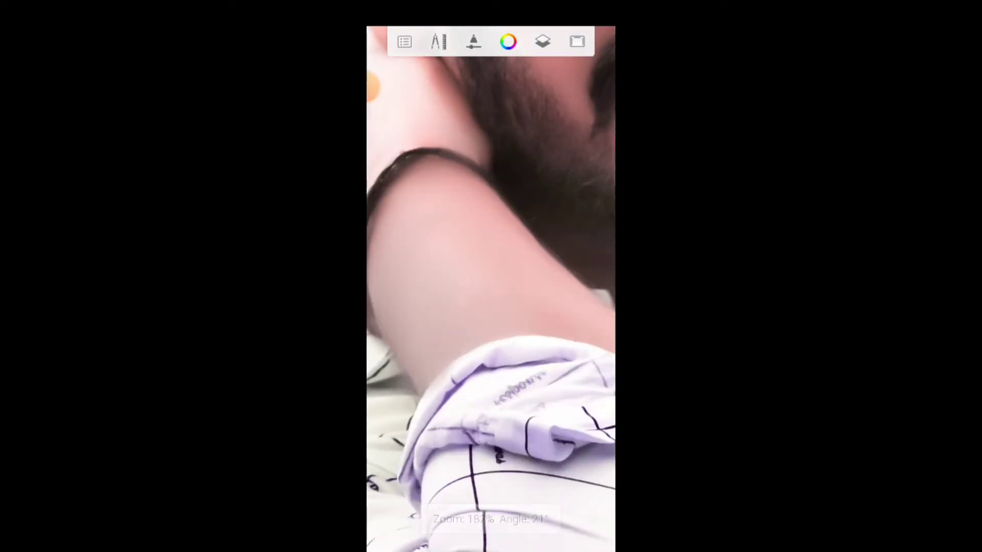
scroll(492, 286, down, 1)
scroll(491, 287, up, 1)
drag(491, 306, 506, 307)
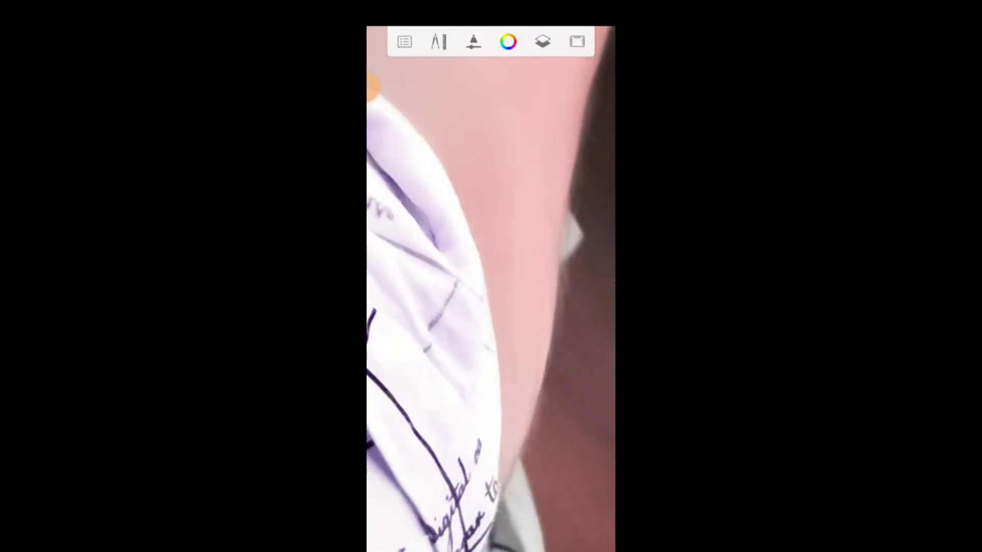
scroll(491, 286, down, 1)
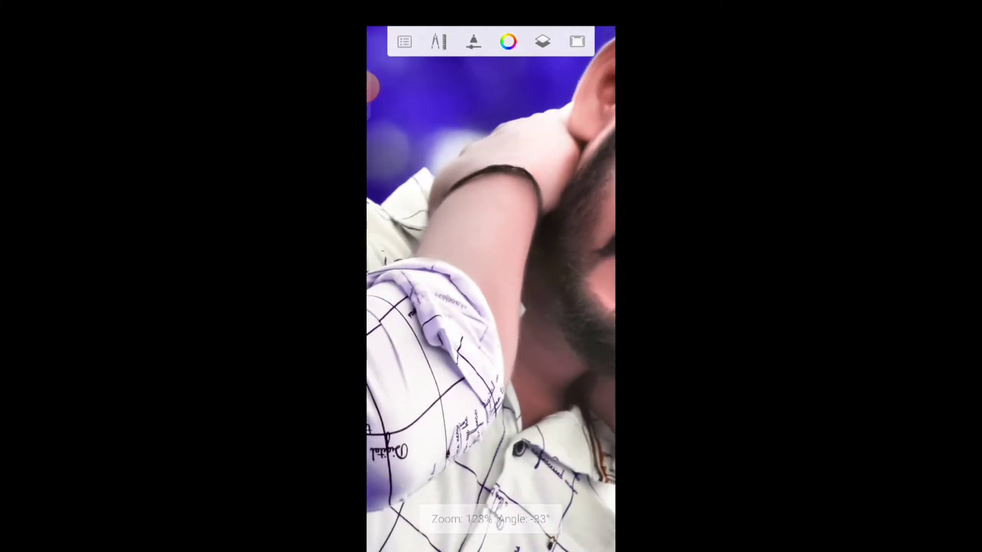
- Zoom and pan the view onto the neck and chin below the beard
scroll(491, 286, down, 1)
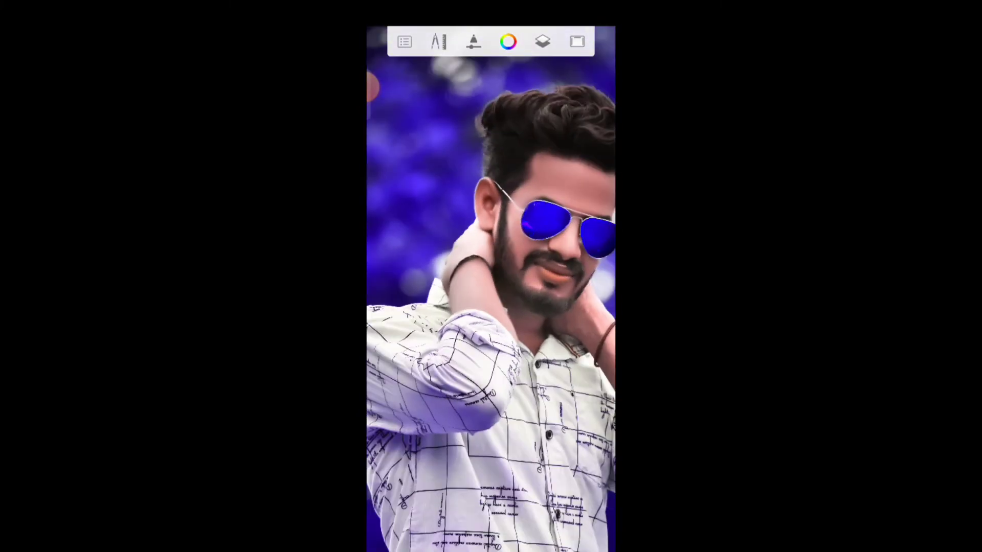
scroll(491, 286, up, 2)
scroll(491, 286, down, 2)
mouse_move(547, 204)
mouse_down()
mouse_move(512, 236)
mouse_move(511, 261)
mouse_up()
scroll(491, 286, up, 3)
scroll(491, 287, up, 2)
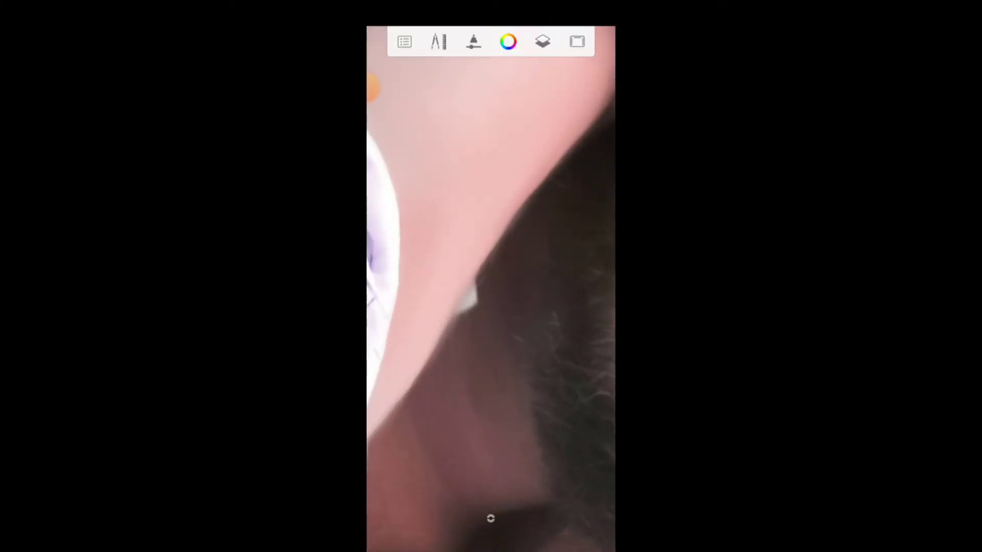
scroll(491, 286, down, 2)
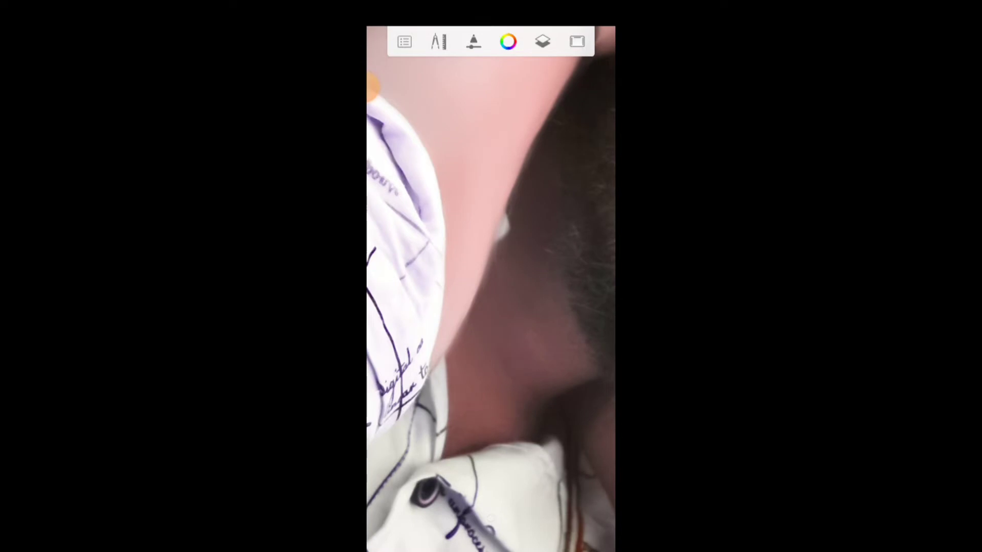
scroll(491, 287, up, 2)
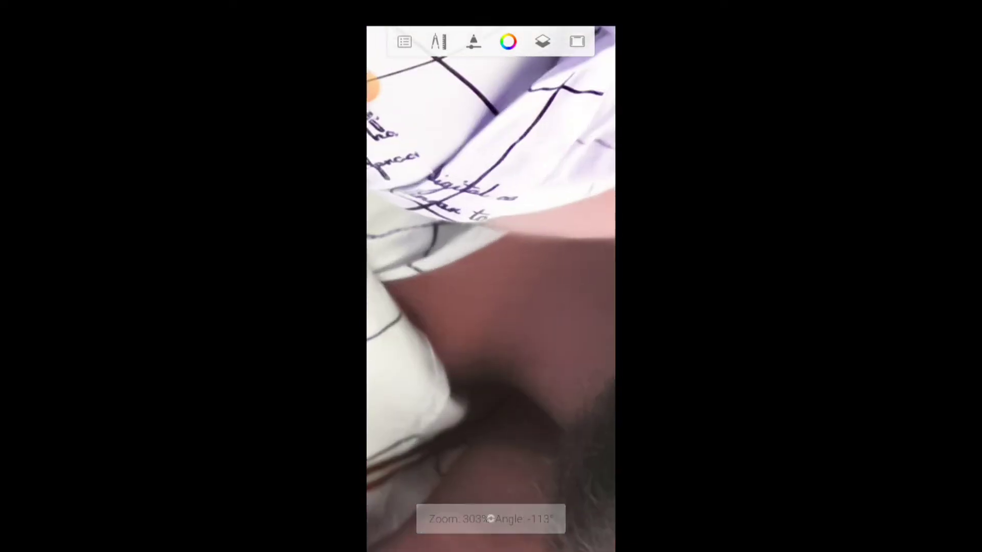
scroll(491, 287, up, 2)
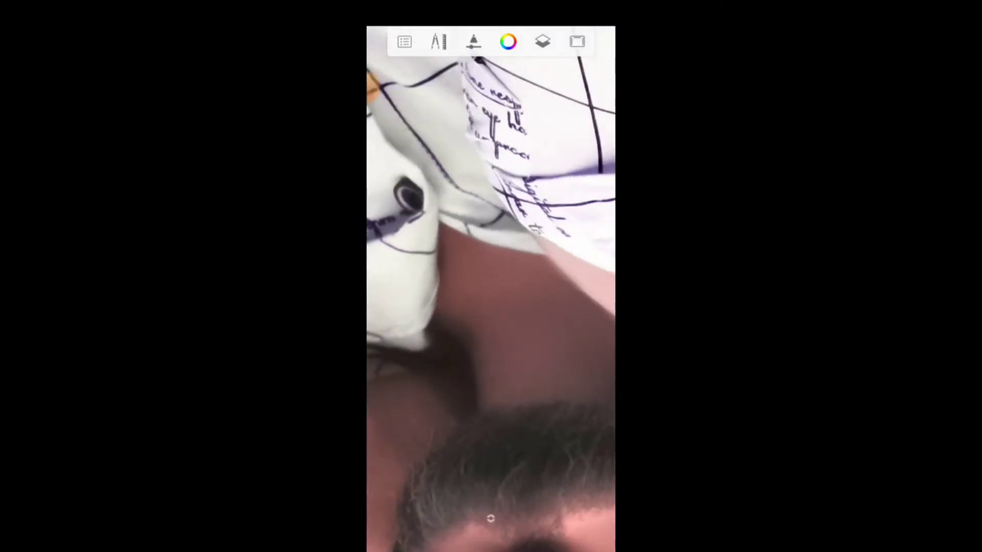
scroll(491, 286, up, 1)
scroll(491, 287, down, 2)
scroll(491, 287, up, 2)
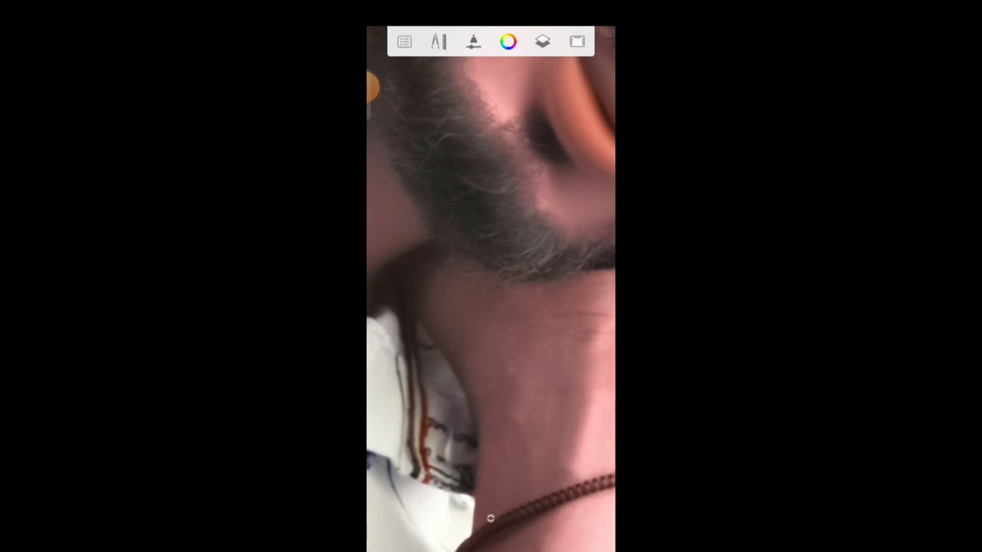
scroll(491, 286, down, 2)
- Pan down along the neck, then bring the beard and chin back into view
drag(491, 320, 491, 259)
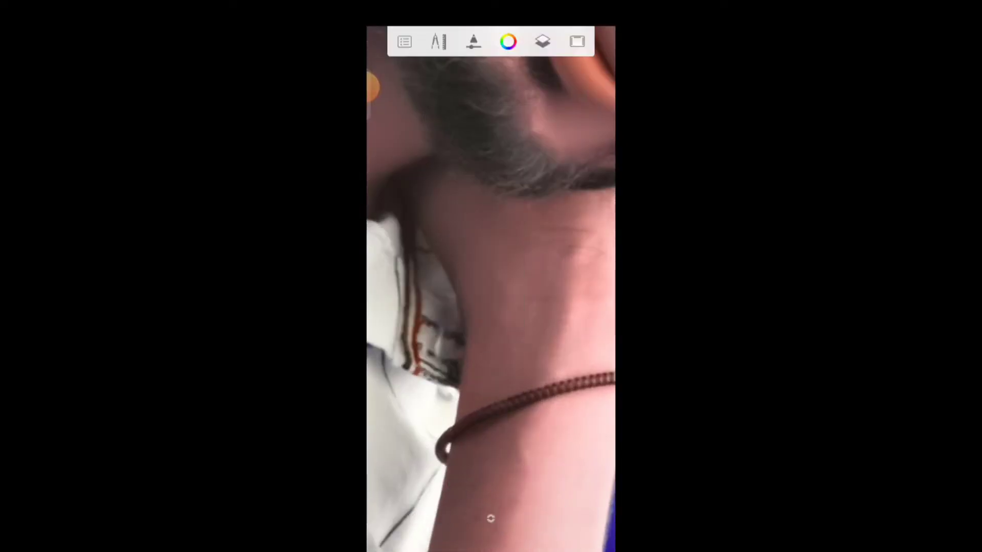
drag(491, 286, 491, 389)
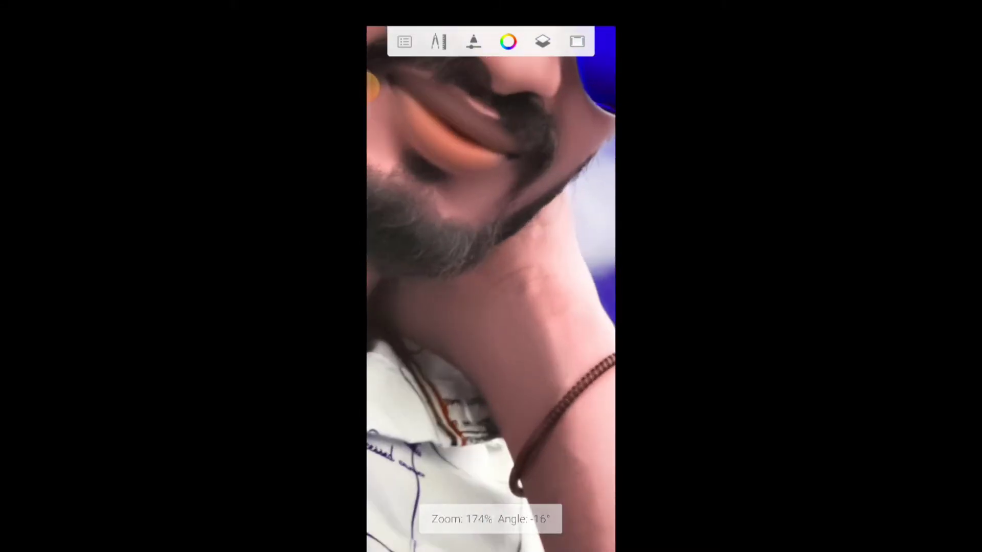
drag(491, 307, 491, 328)
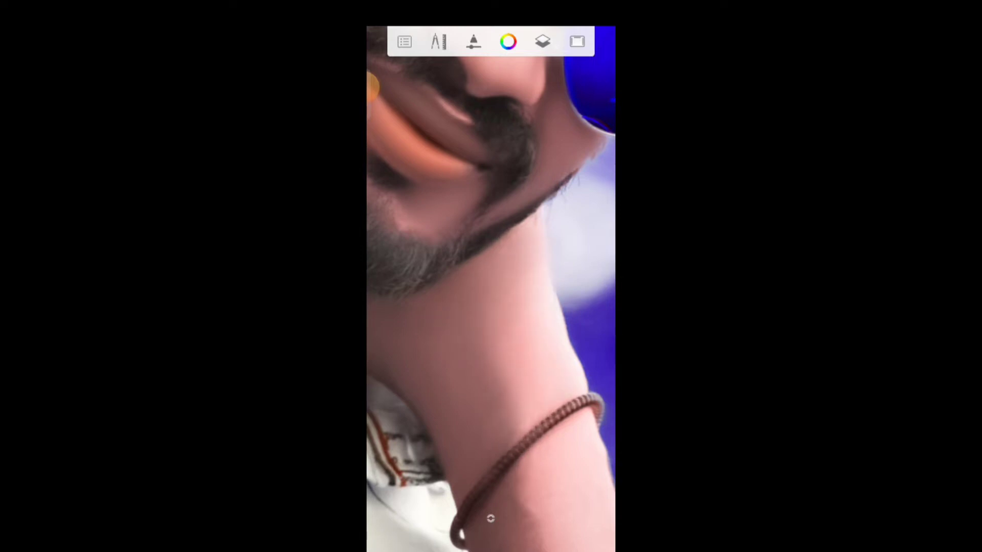
scroll(490, 286, down, 3)
scroll(491, 286, down, 3)
scroll(490, 286, down, 3)
- Zoom to the raised forearm, check the smudge brush quick settings, then zoom back out
scroll(490, 287, down, 2)
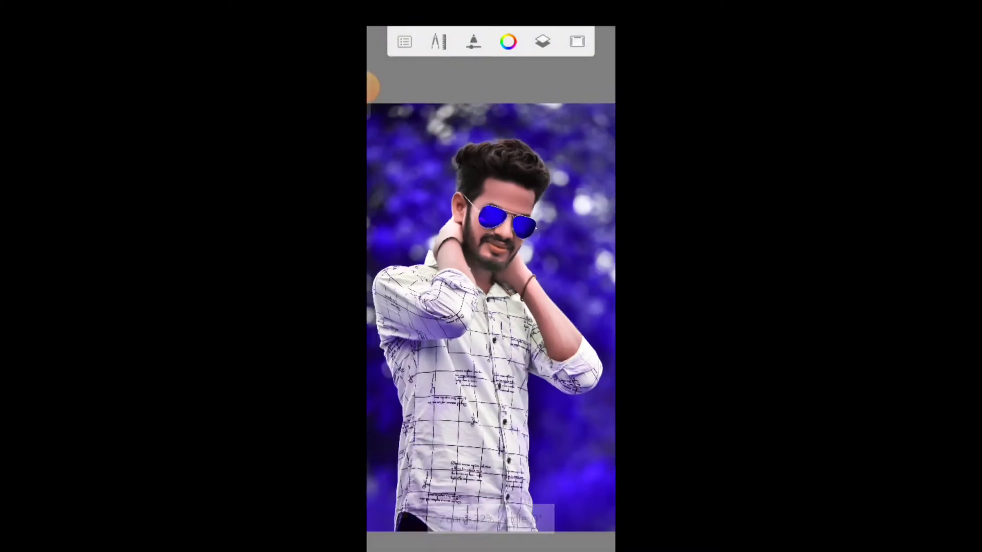
scroll(491, 286, up, 3)
scroll(491, 287, down, 2)
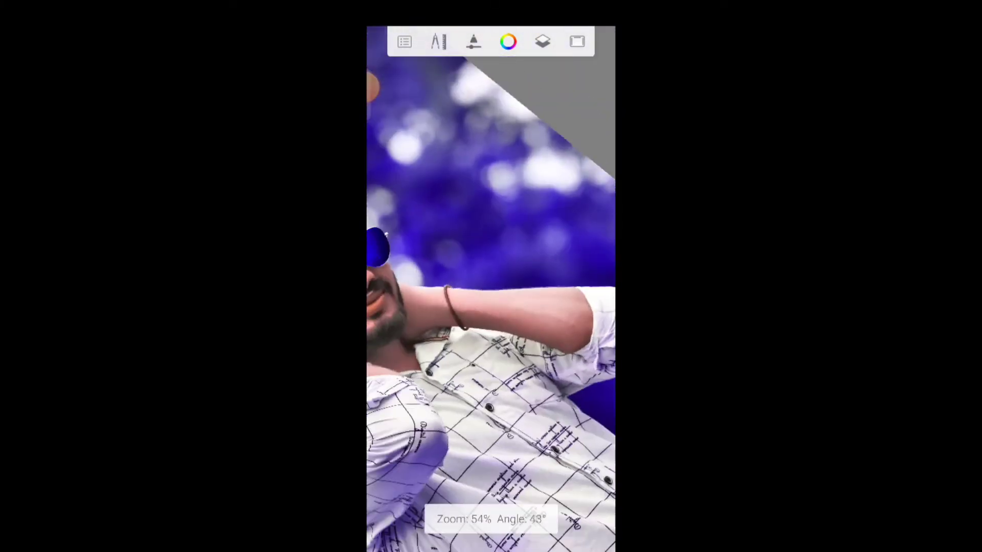
scroll(490, 287, up, 2)
scroll(490, 287, up, 2)
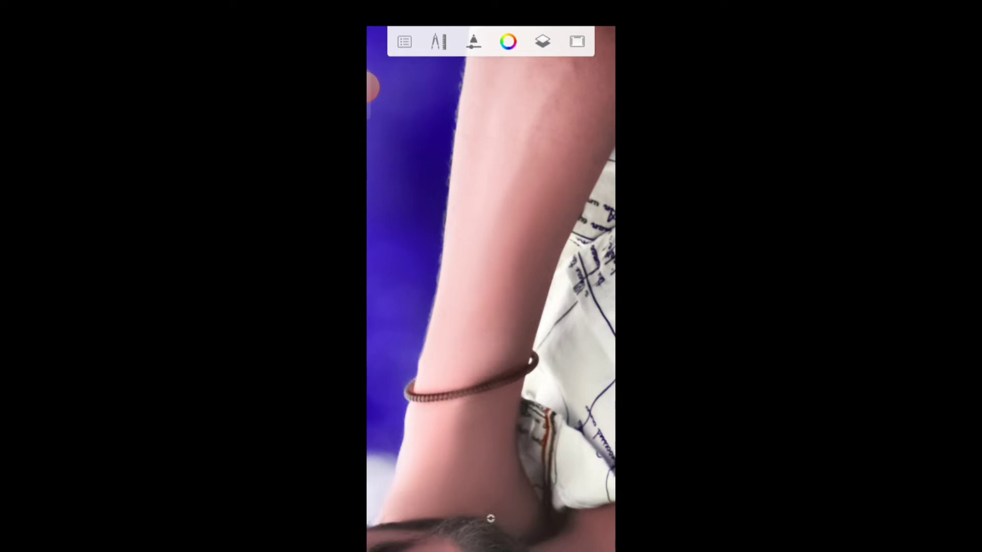
click(490, 519)
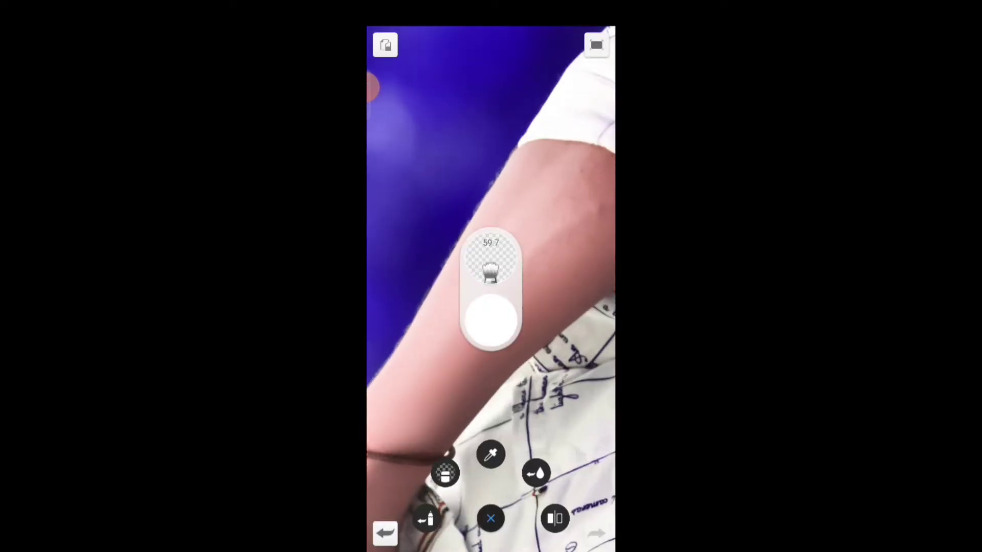
click(490, 518)
scroll(491, 287, up, 3)
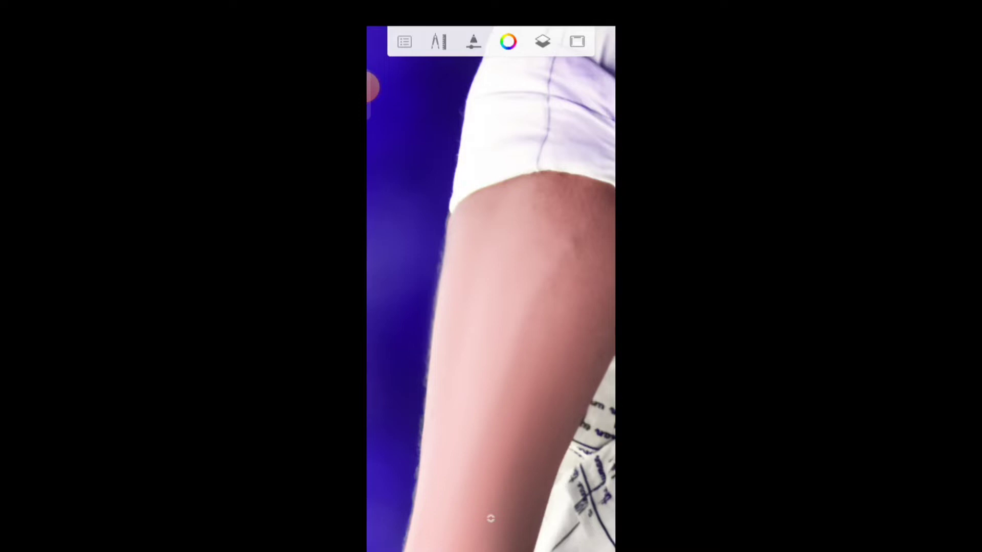
scroll(491, 287, down, 2)
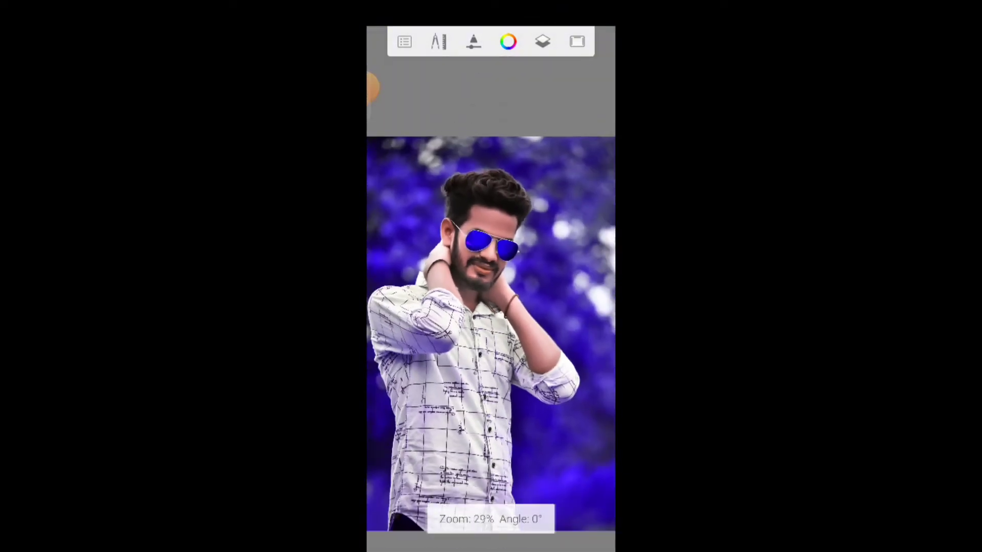
- Add a Soft Light layer above the photo and pick a saturated light pink colour
click(543, 41)
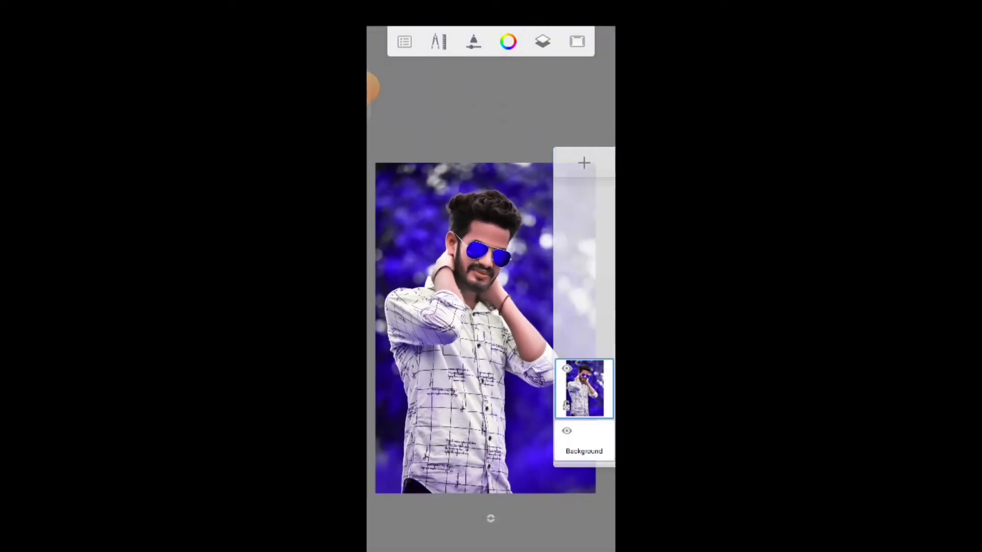
click(584, 163)
click(584, 327)
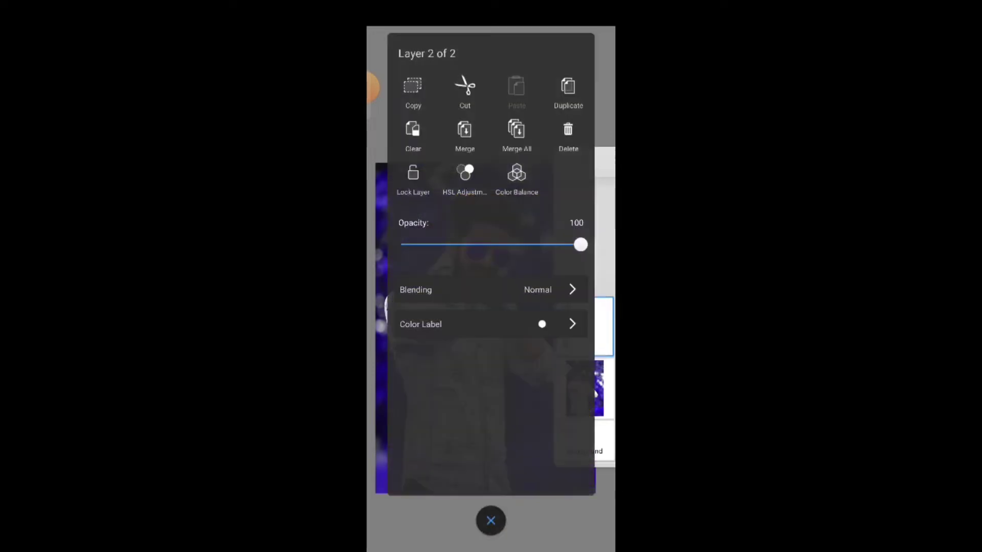
click(491, 287)
click(431, 445)
click(491, 521)
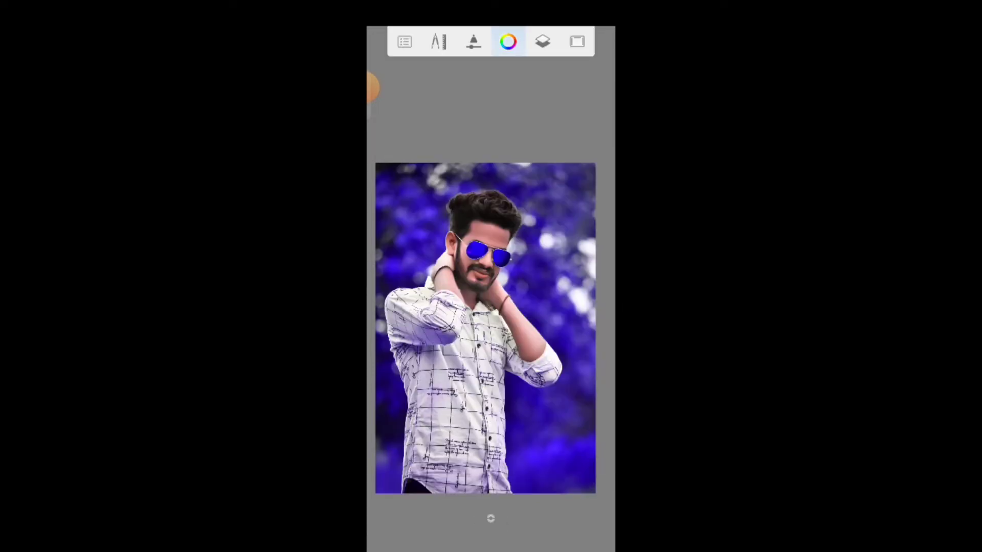
click(506, 40)
drag(499, 159, 505, 162)
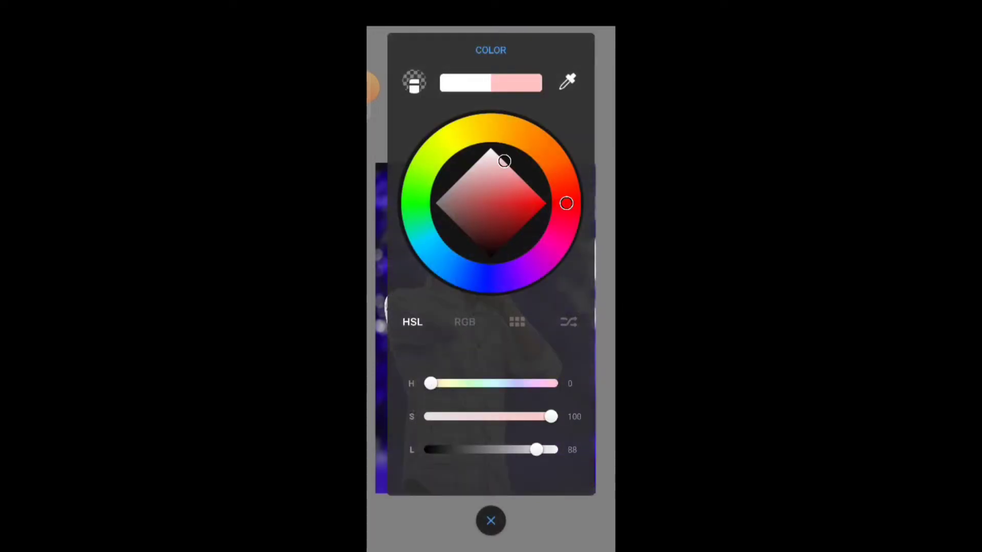
click(491, 521)
- Choose the Ball Point Pen brush from the library and check its size and opacity
click(471, 39)
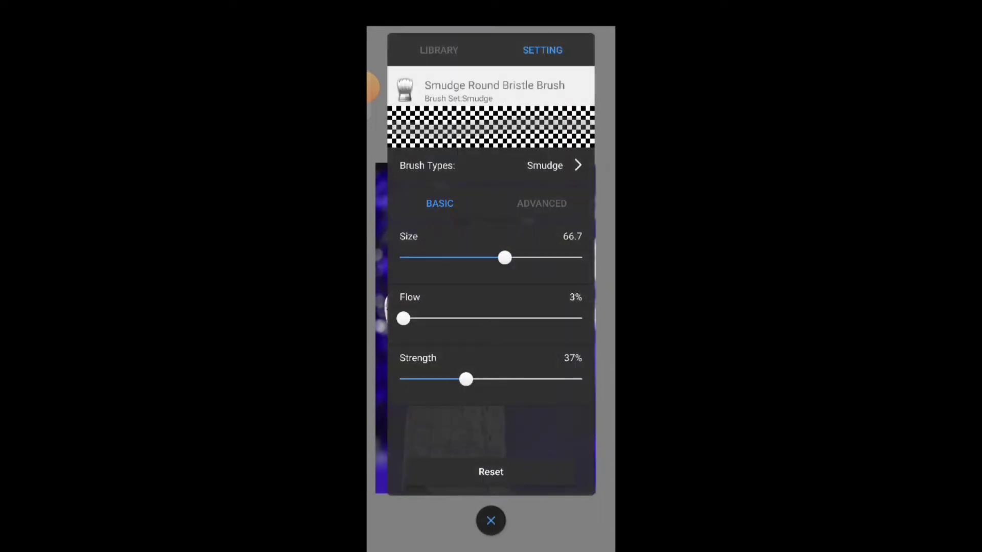
click(438, 50)
scroll(488, 322, down, 10)
scroll(488, 322, down, 10)
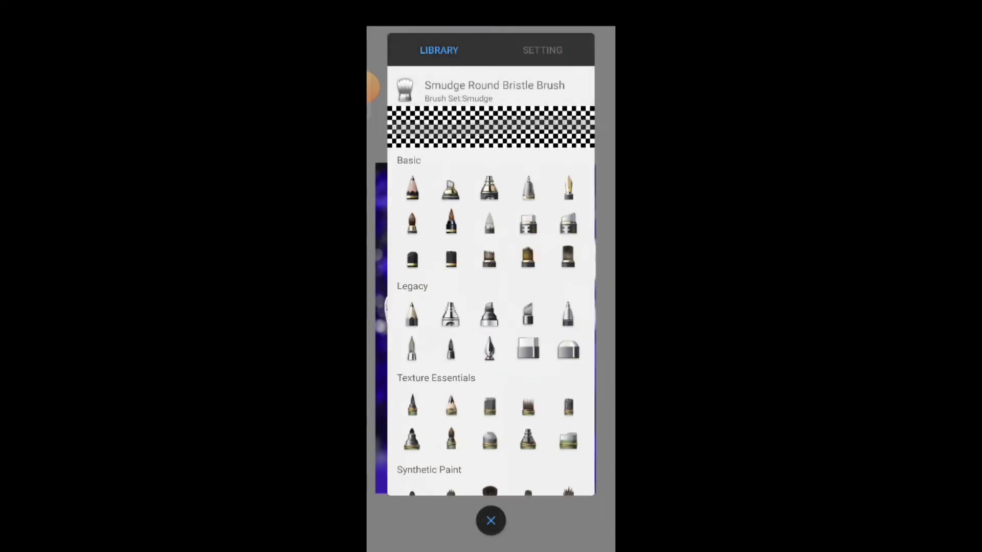
scroll(488, 322, down, 3)
scroll(488, 322, down, 3)
scroll(488, 322, down, 2)
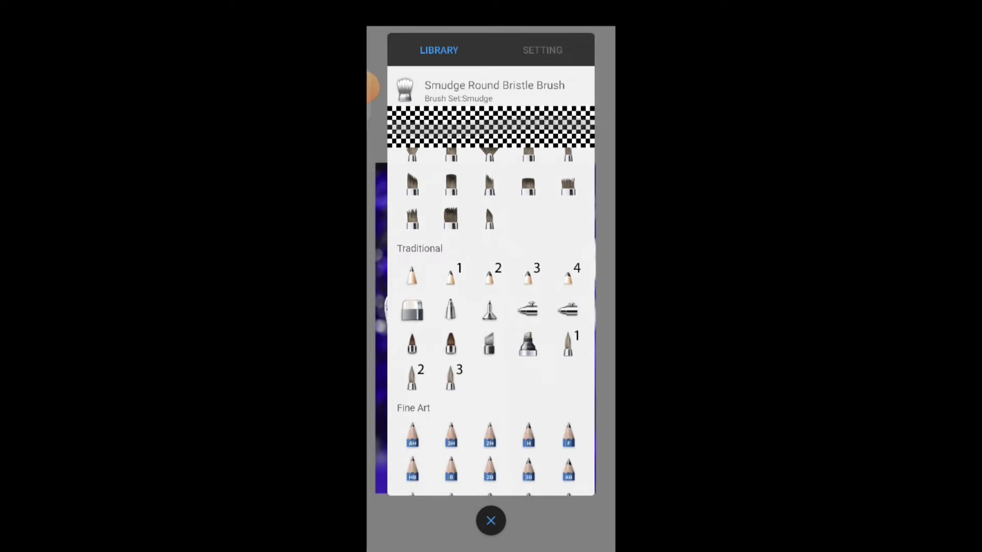
click(451, 309)
click(542, 50)
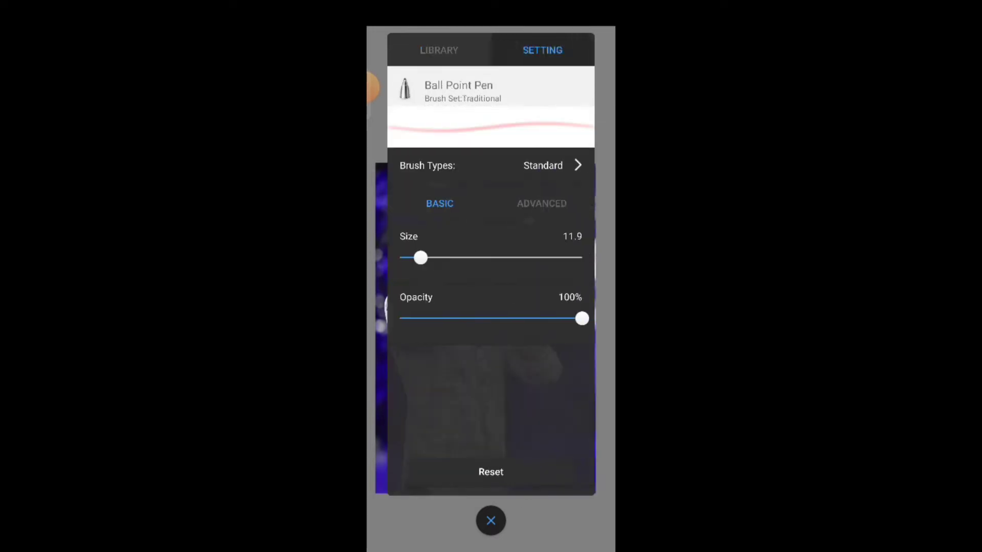
click(491, 521)
scroll(491, 306, up, 5)
scroll(491, 307, up, 5)
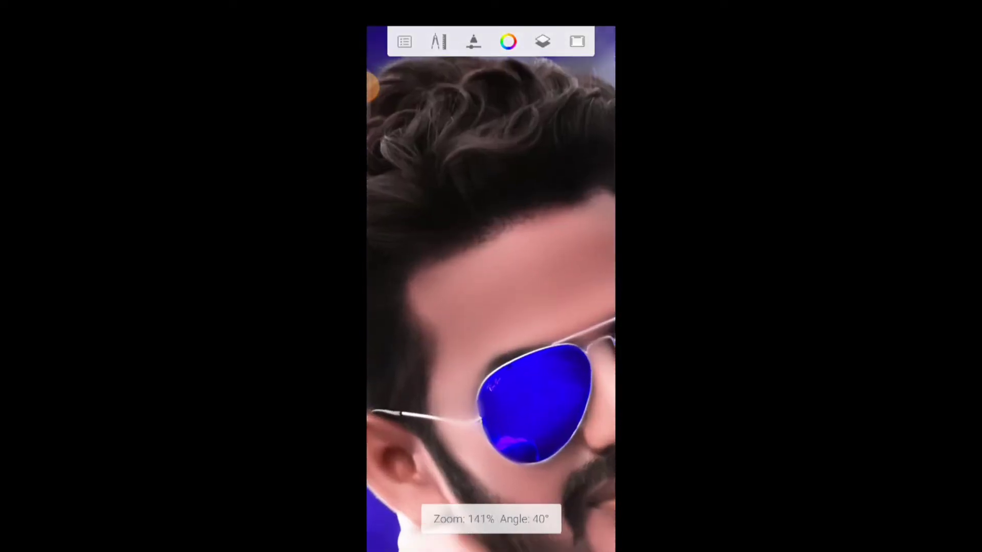
- Resize the pen, test a pink dab on the forehead, then delete that test layer
click(491, 518)
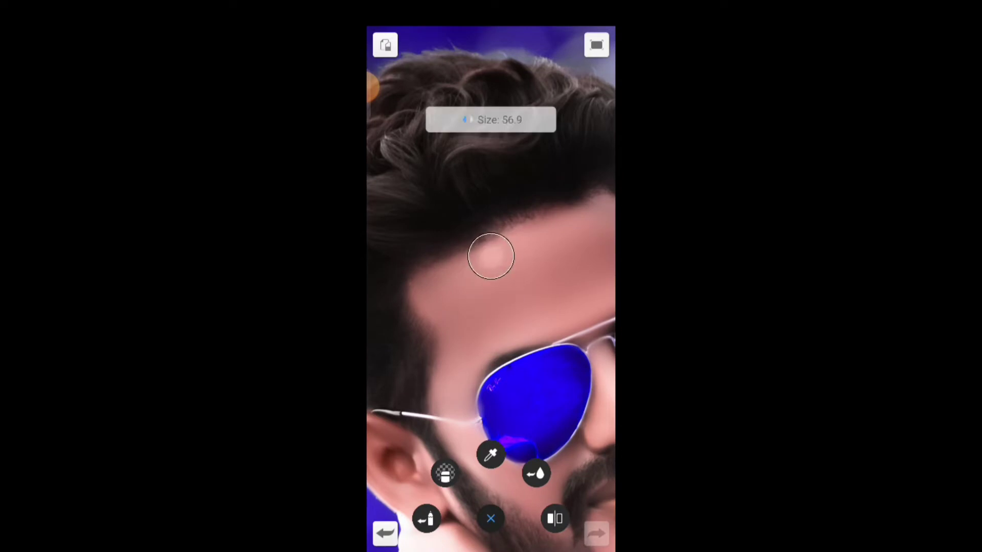
click(493, 285)
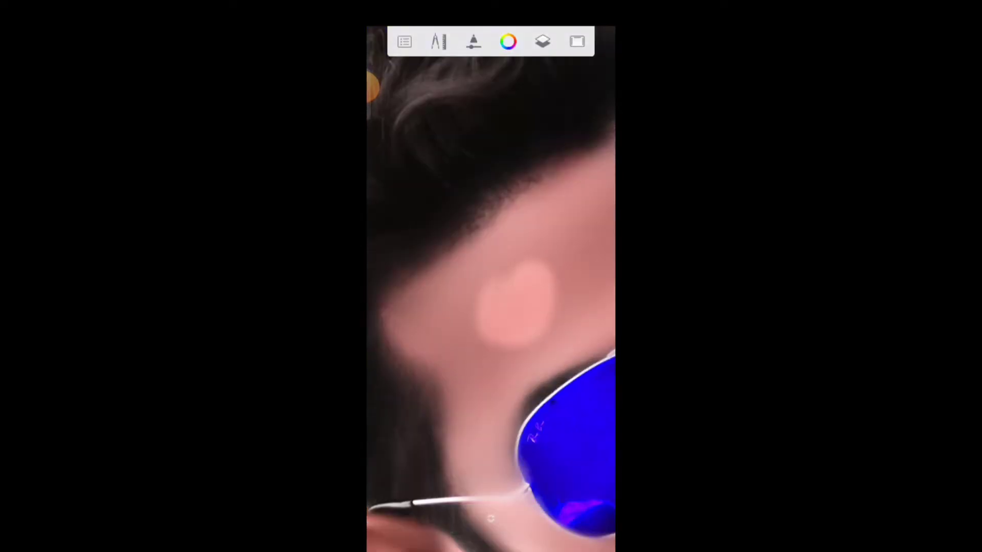
scroll(491, 307, down, 3)
click(542, 41)
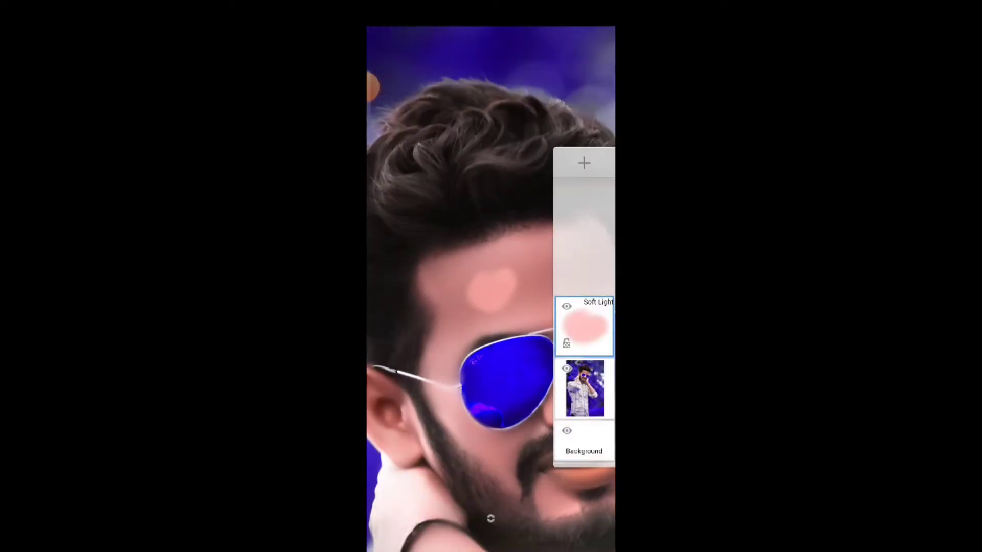
click(588, 325)
click(568, 136)
click(583, 162)
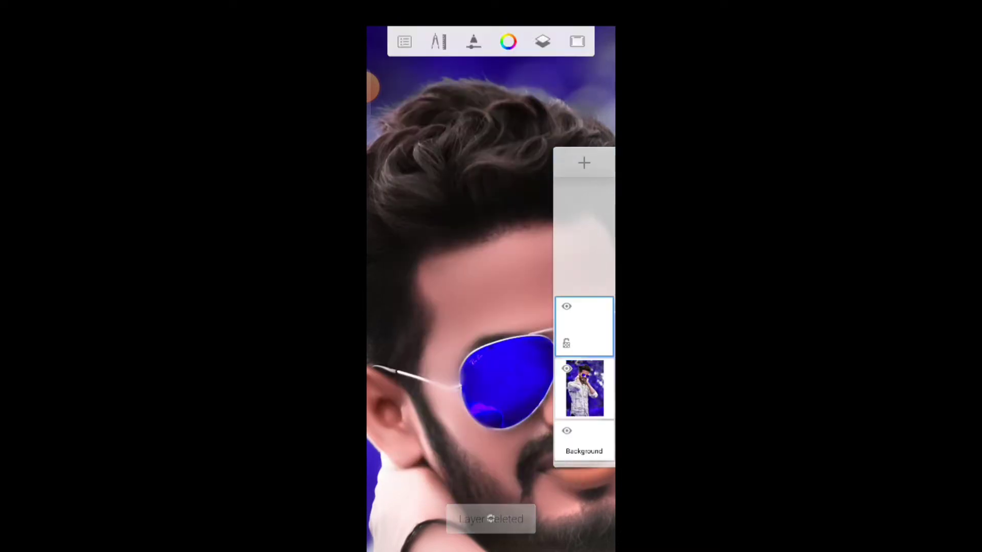
- Add a fresh empty layer set to Soft Light blending
click(587, 325)
click(572, 290)
click(491, 521)
click(507, 42)
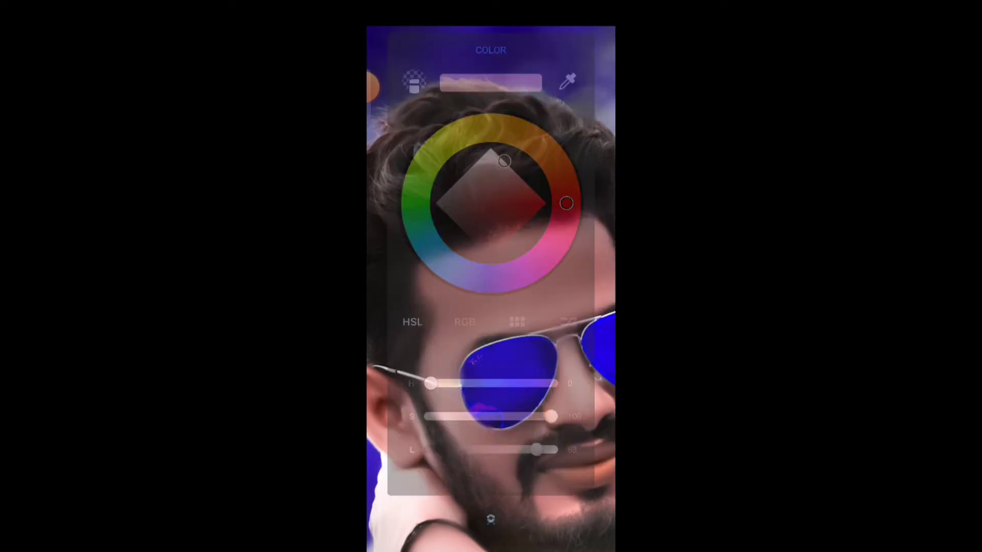
click(491, 520)
- Enlarge the pen to about 80 and paint light pink over the forehead, brow and nose bridge
drag(491, 454, 491, 439)
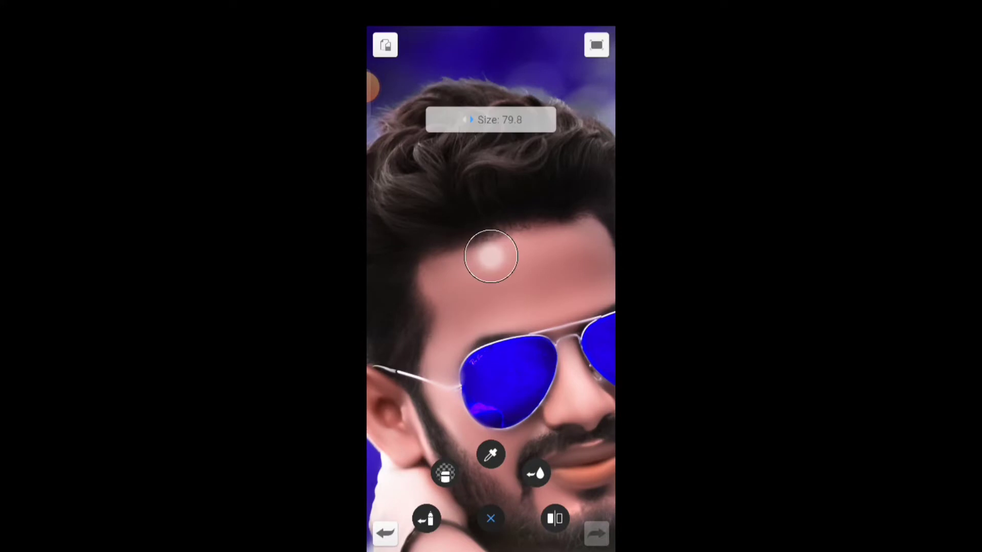
scroll(491, 286, up, 5)
mouse_move(509, 307)
mouse_down()
mouse_move(499, 271)
mouse_move(460, 225)
mouse_move(404, 271)
mouse_move(476, 307)
mouse_move(492, 347)
mouse_move(476, 424)
mouse_move(506, 307)
mouse_move(537, 384)
mouse_up()
scroll(491, 286, down, 2)
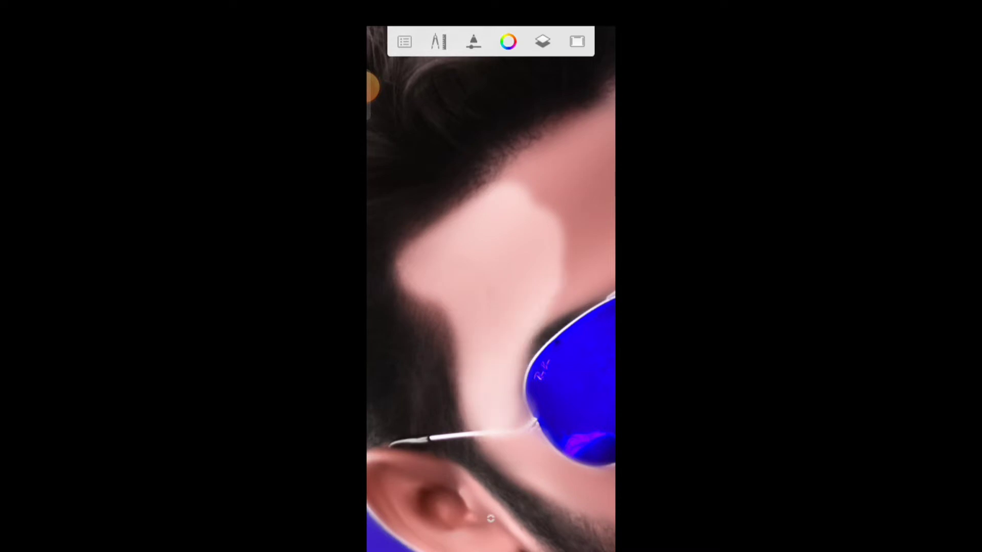
mouse_move(517, 420)
mouse_down()
mouse_move(588, 246)
mouse_move(542, 154)
mouse_move(496, 133)
mouse_up()
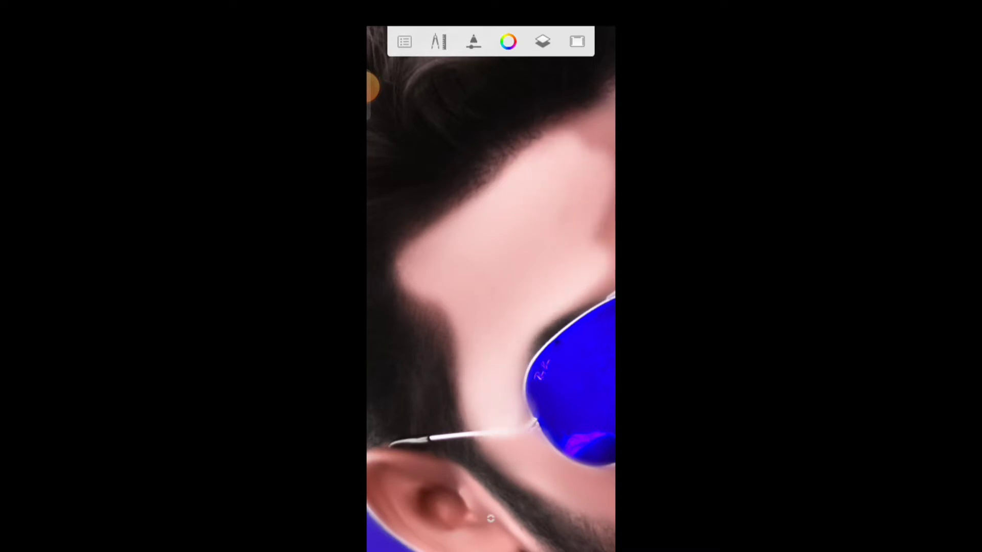
scroll(491, 287, down, 2)
scroll(491, 287, up, 2)
- Brighten the forehead further and smooth the shadow along the nose bridge
drag(471, 277, 532, 230)
drag(506, 276, 588, 210)
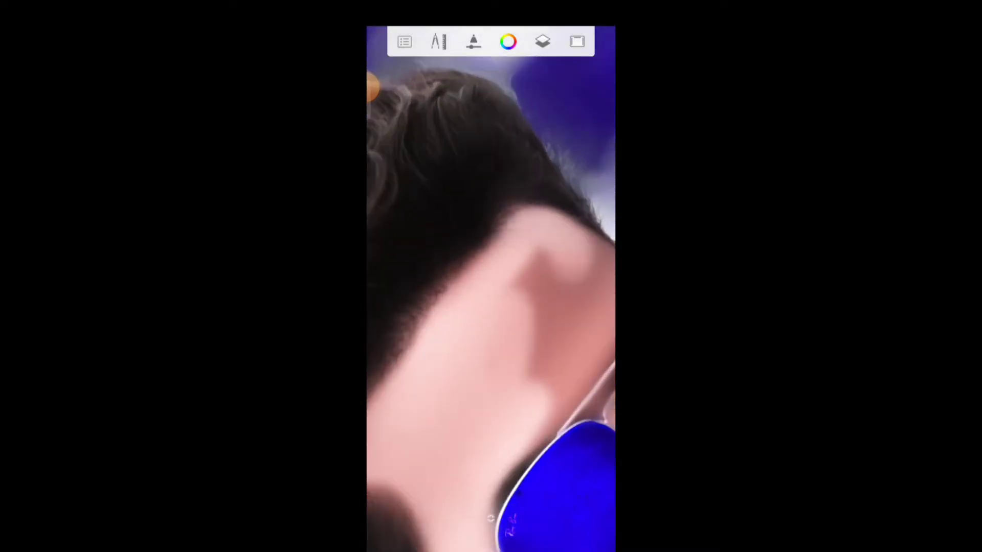
mouse_move(583, 246)
mouse_down()
mouse_move(522, 358)
mouse_move(563, 327)
mouse_up()
drag(543, 440, 593, 317)
drag(563, 425, 604, 261)
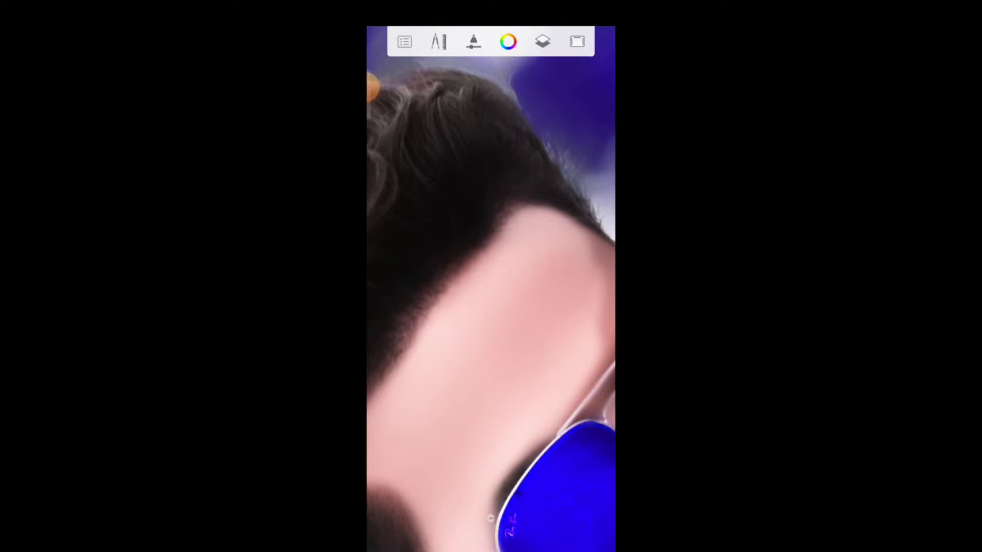
scroll(491, 286, up, 2)
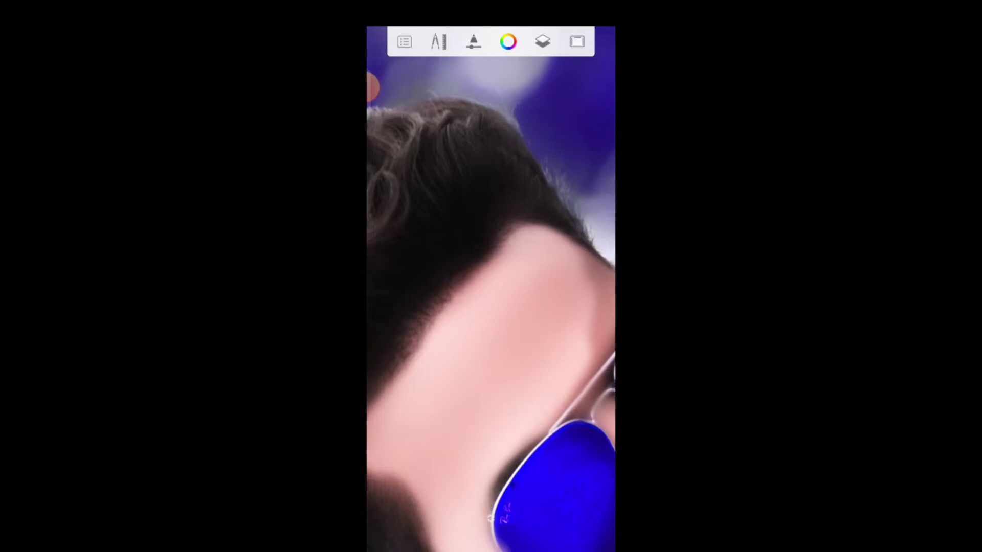
drag(491, 307, 491, 205)
drag(491, 256, 491, 204)
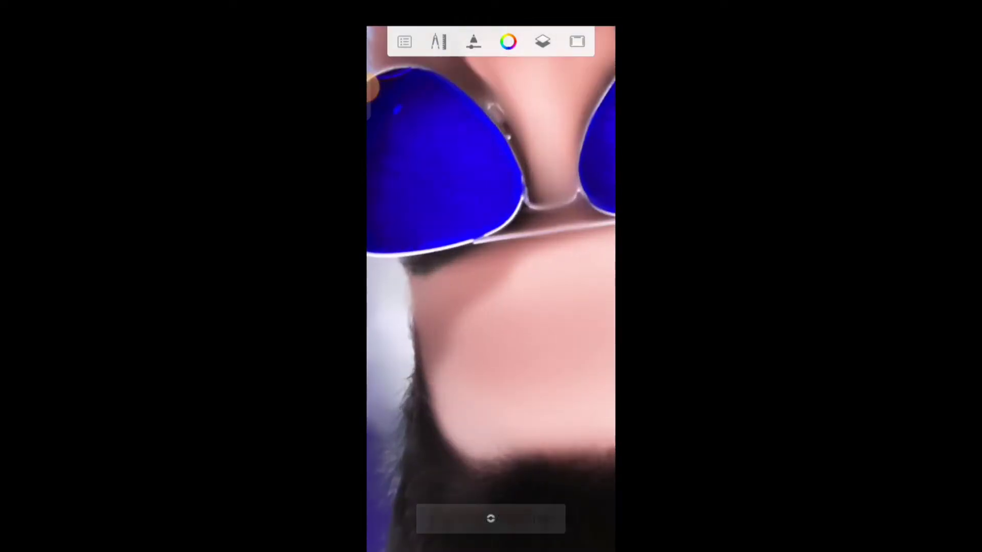
- Resize the brush and add faint highlights near the nose bridge and cheek below the glasses
click(577, 41)
mouse_move(491, 271)
mouse_down()
mouse_move(507, 271)
mouse_move(491, 205)
mouse_up()
click(597, 45)
drag(547, 230, 483, 307)
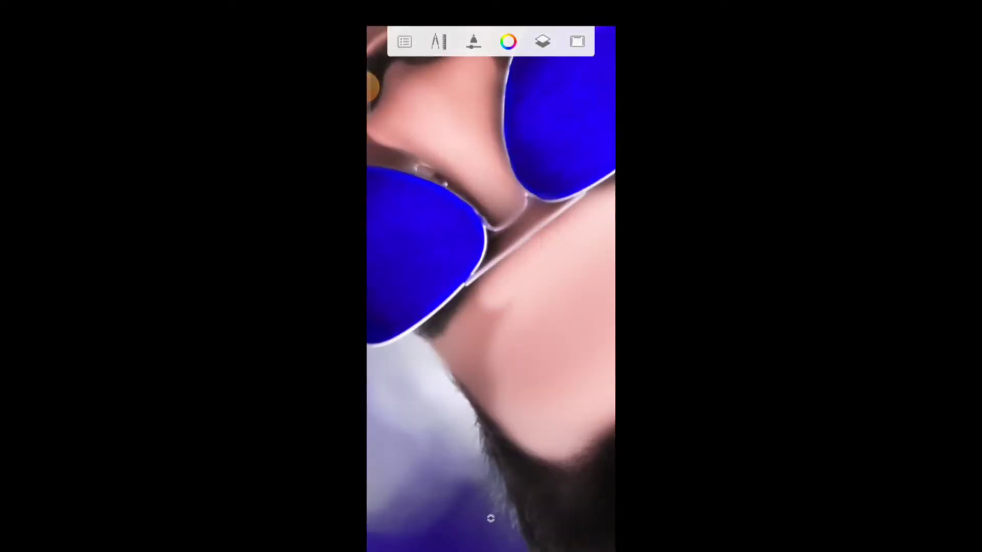
mouse_move(550, 199)
mouse_down()
mouse_move(512, 251)
mouse_move(491, 258)
mouse_move(437, 340)
mouse_up()
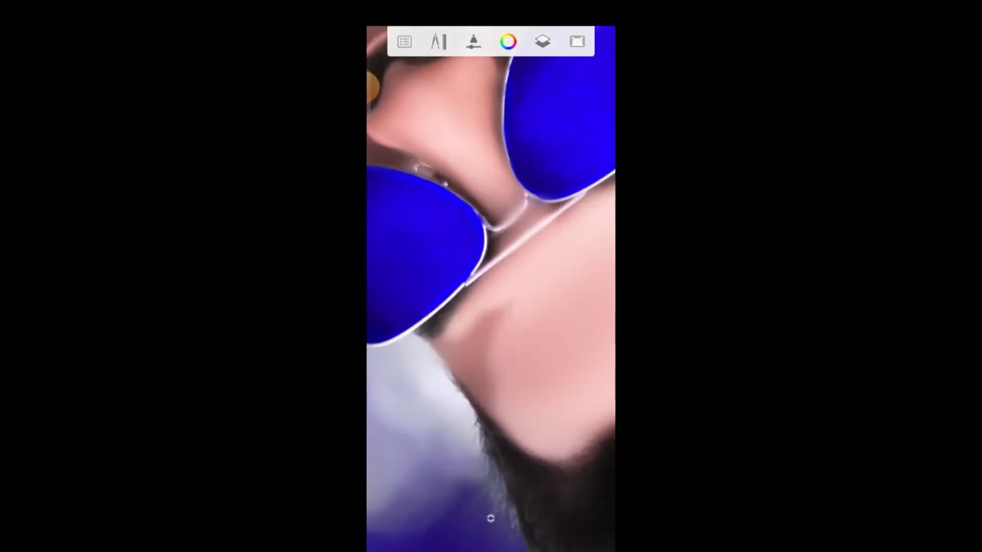
drag(502, 307, 435, 376)
drag(500, 339, 435, 415)
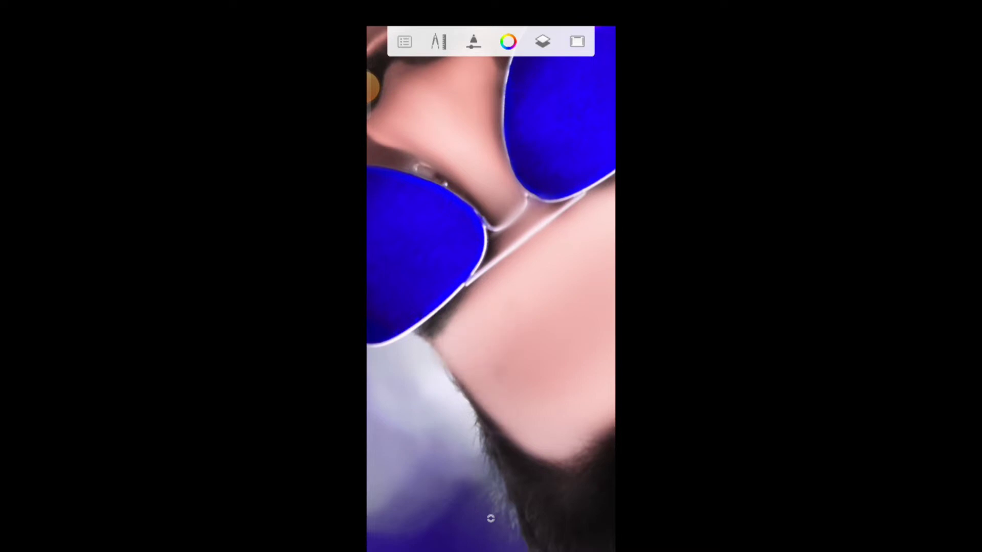
- Brighten the nose bridge, nose tip, nostril and the area above the mustache
scroll(492, 286, down, 5)
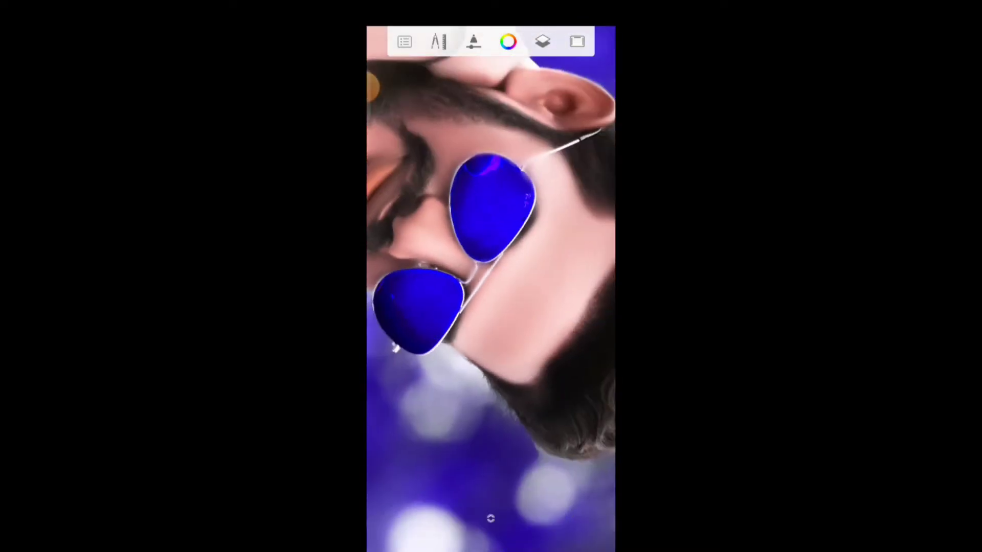
scroll(491, 287, up, 5)
mouse_move(532, 276)
mouse_down()
mouse_move(512, 366)
mouse_move(504, 353)
mouse_up()
mouse_move(504, 304)
mouse_down()
mouse_move(460, 388)
mouse_move(547, 414)
mouse_up()
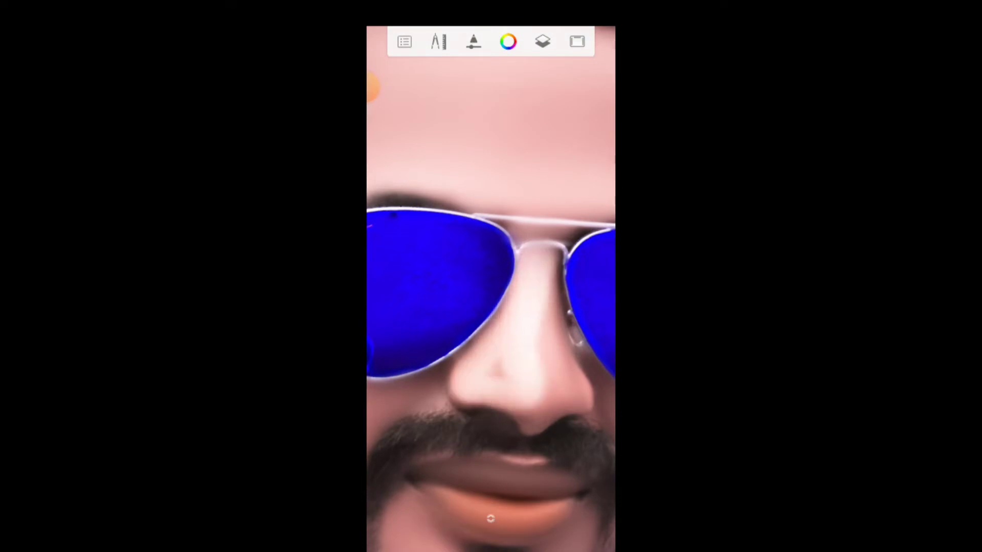
mouse_move(470, 342)
mouse_down()
mouse_move(437, 404)
mouse_move(420, 399)
mouse_up()
drag(484, 415, 553, 391)
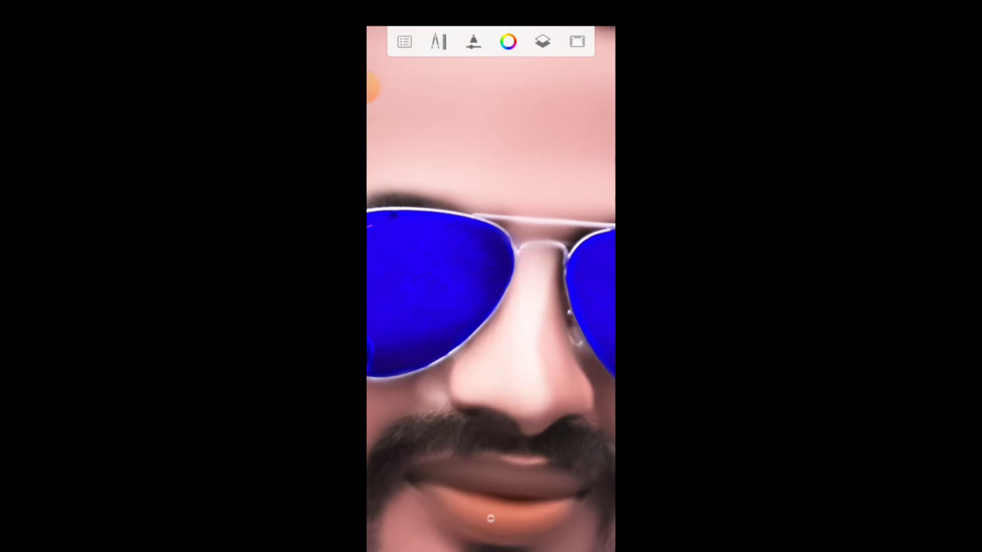
drag(516, 430, 586, 379)
drag(553, 304, 568, 404)
- Soften and brighten the cheek edge beside the nostril and below the right lens
scroll(491, 287, down, 5)
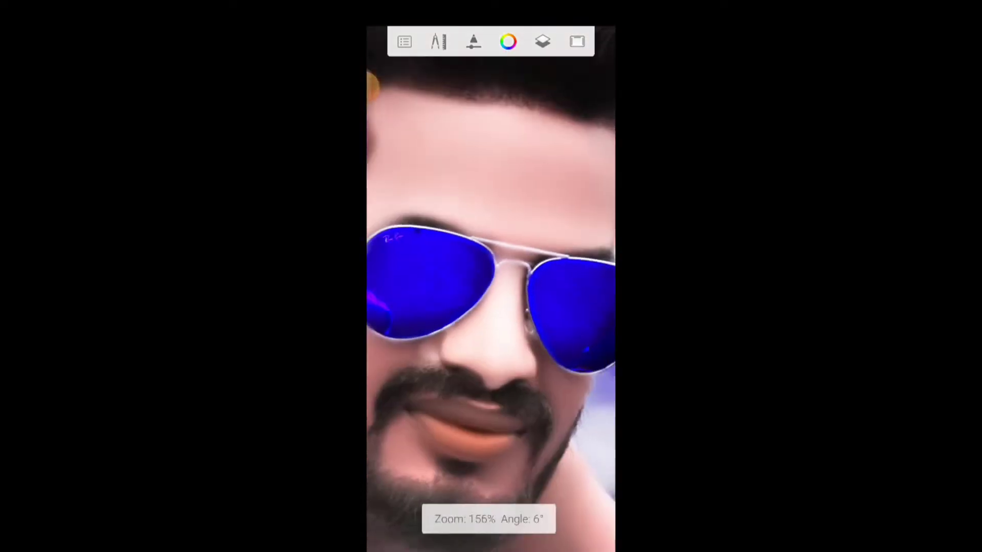
scroll(491, 287, up, 5)
scroll(491, 287, down, 3)
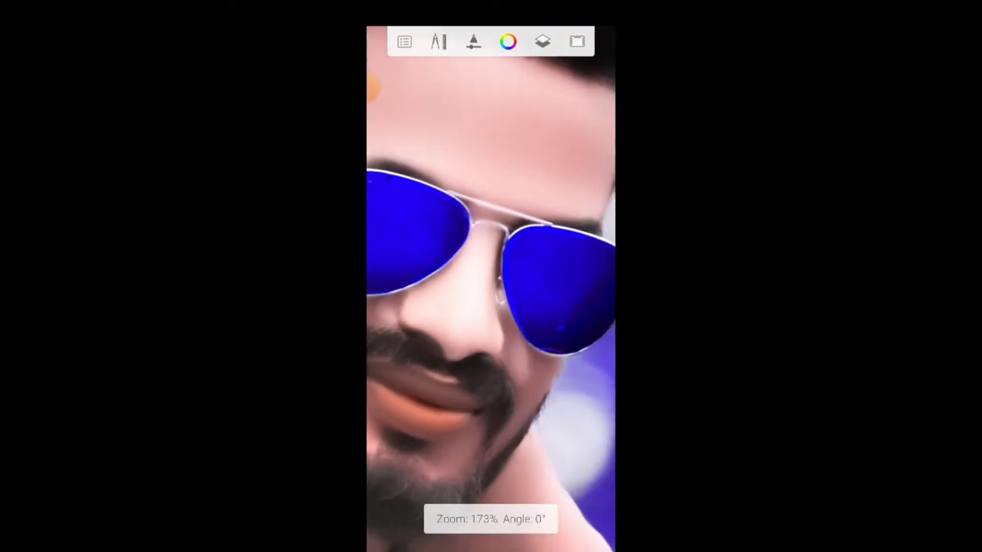
scroll(491, 286, up, 6)
drag(563, 332, 516, 445)
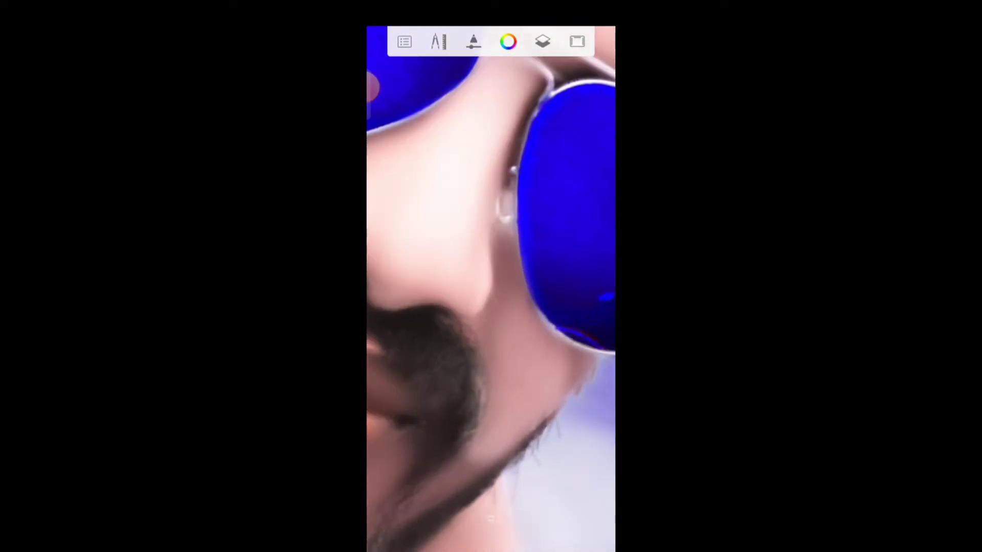
drag(588, 340, 560, 396)
- Brighten the cheek below the temple
scroll(491, 287, down, 2)
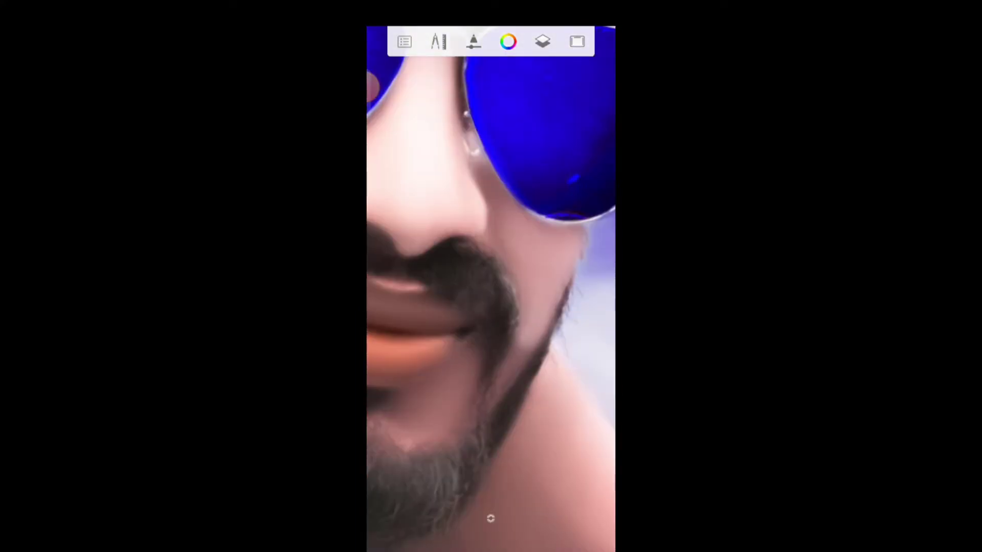
scroll(491, 286, down, 2)
scroll(491, 287, down, 2)
scroll(491, 286, down, 2)
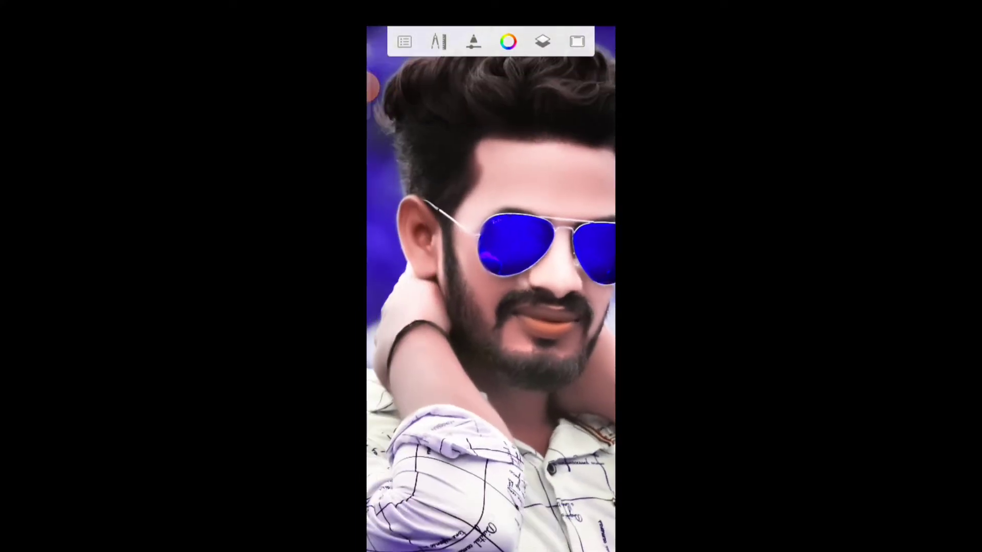
scroll(491, 287, up, 5)
drag(503, 238, 463, 335)
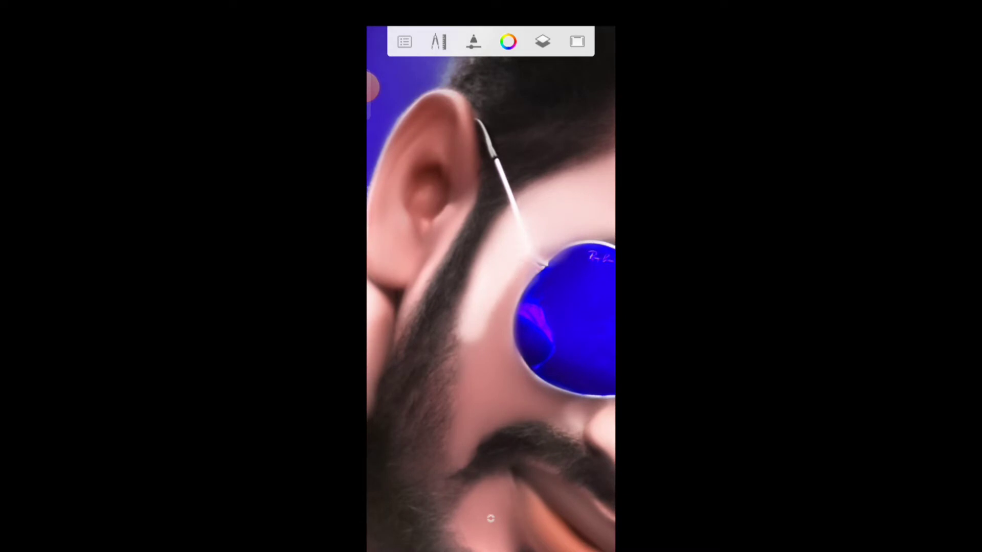
drag(532, 251, 468, 371)
- Brighten the skin between the ear and beard and smooth the shading inside the ear
scroll(491, 286, down, 2)
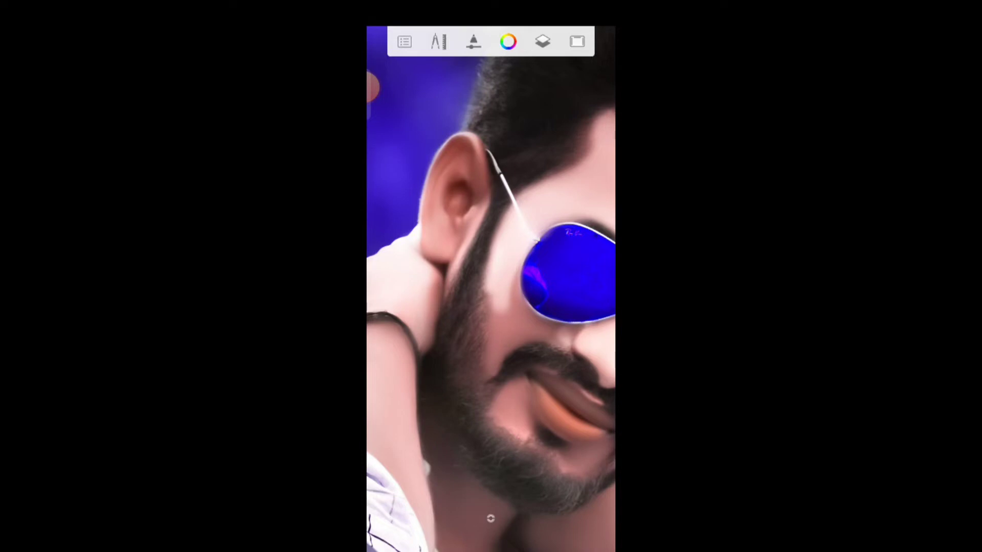
scroll(491, 287, up, 3)
drag(542, 261, 476, 340)
mouse_move(567, 218)
mouse_down()
mouse_move(524, 271)
mouse_move(555, 128)
mouse_move(507, 118)
mouse_move(455, 235)
mouse_move(450, 317)
mouse_up()
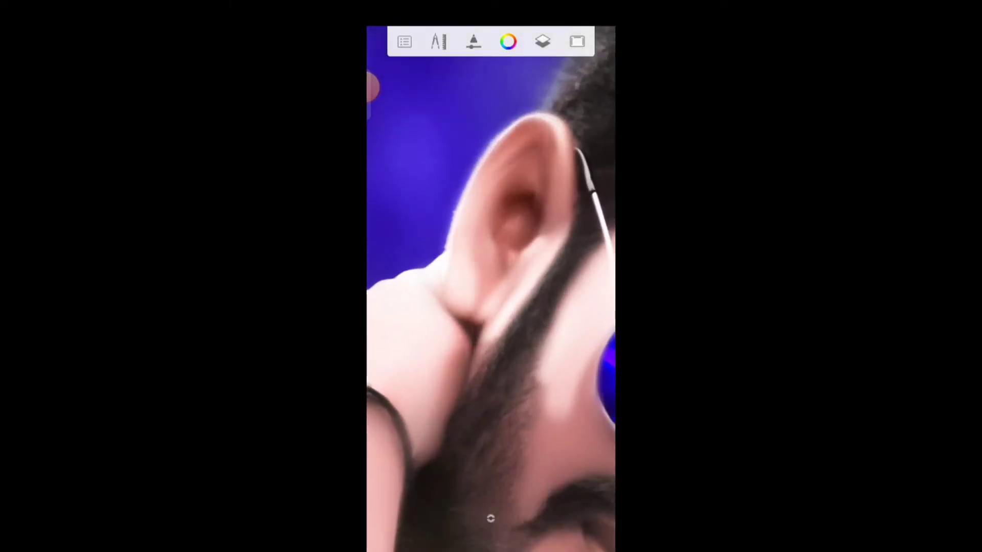
mouse_move(535, 146)
mouse_down()
mouse_move(476, 271)
mouse_move(483, 289)
mouse_move(530, 210)
mouse_move(514, 254)
mouse_move(453, 376)
mouse_up()
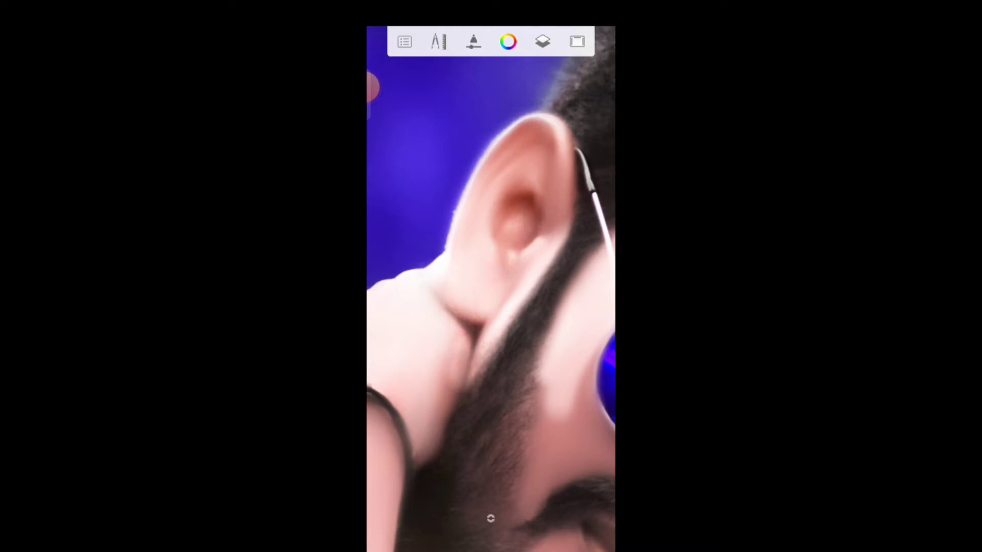
- Brighten the cheek between ear and sunglasses and the shadowed cheek beside the beard
scroll(491, 289, down, 5)
scroll(491, 289, up, 5)
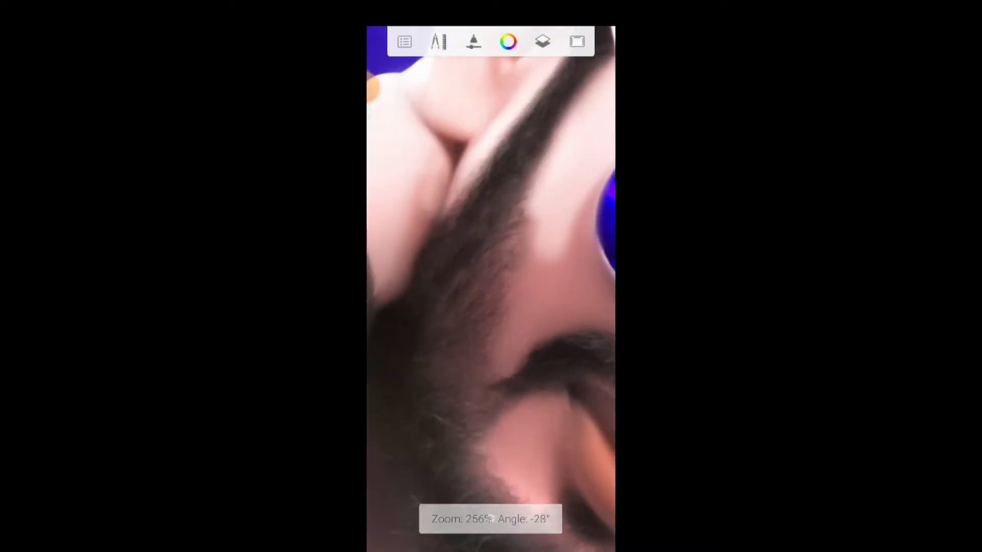
mouse_move(532, 215)
mouse_down()
mouse_move(504, 342)
mouse_move(511, 369)
mouse_move(604, 292)
mouse_move(588, 189)
mouse_up()
drag(568, 241, 511, 383)
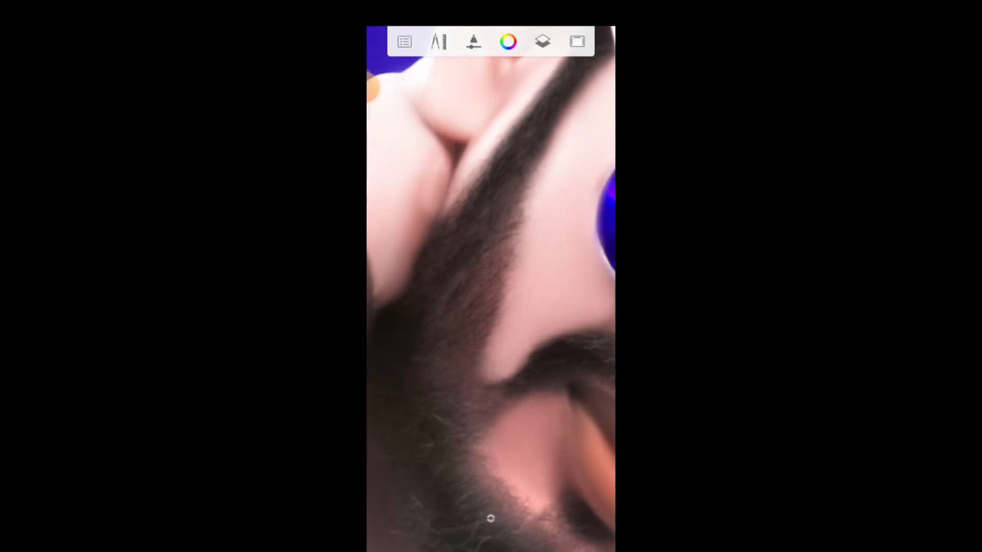
scroll(491, 289, down, 3)
scroll(491, 289, up, 3)
drag(511, 287, 534, 368)
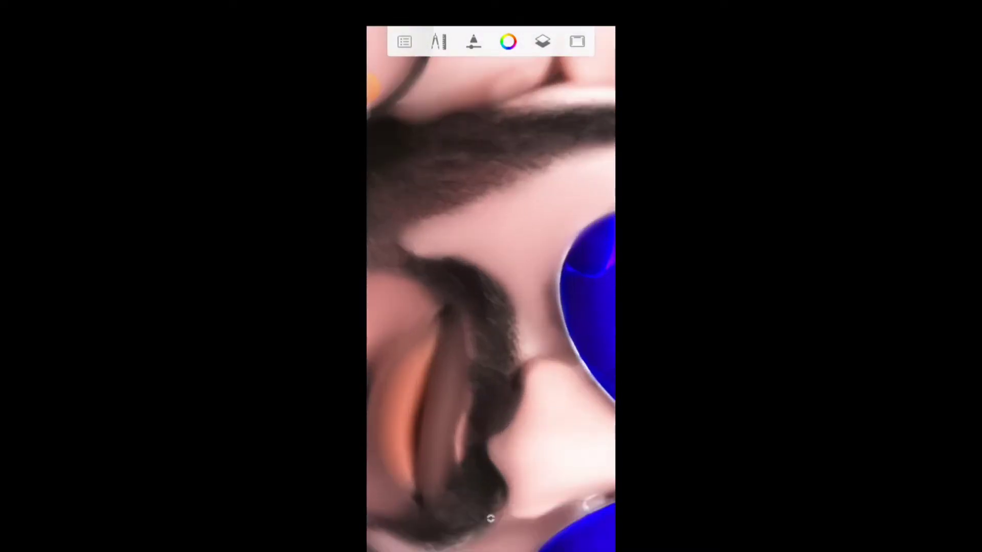
drag(558, 269, 550, 333)
- Lighten the dark patch near the beard
scroll(491, 289, down, 3)
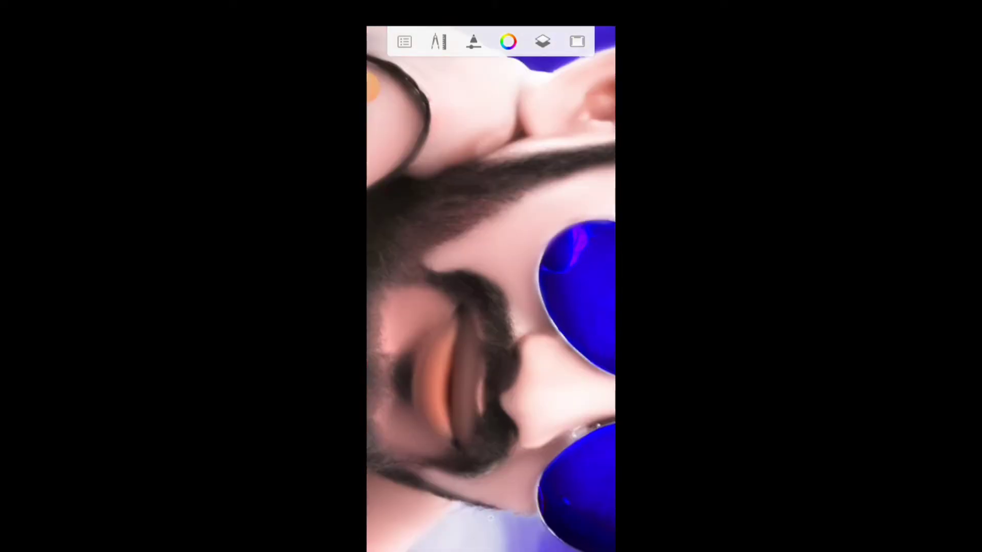
scroll(491, 289, up, 3)
drag(568, 235, 521, 271)
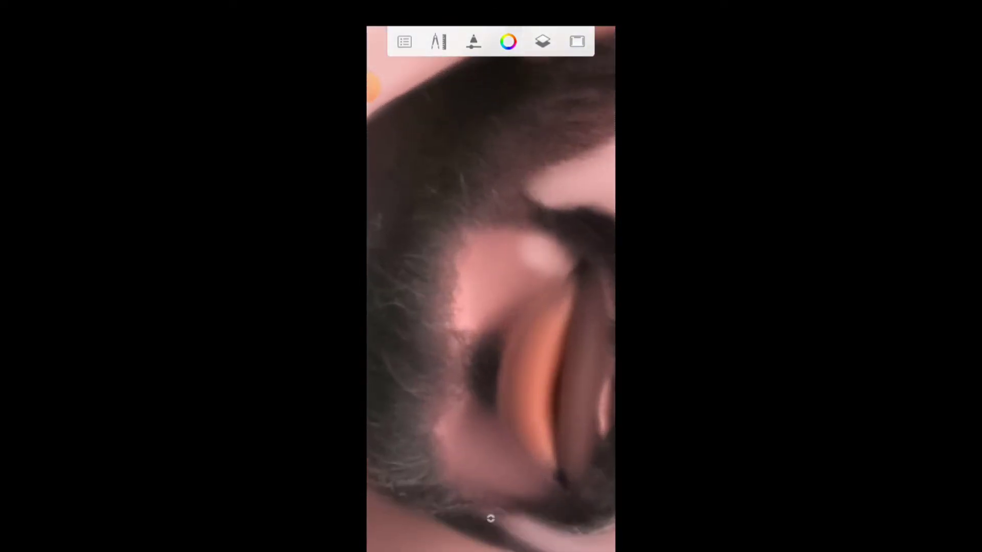
mouse_move(537, 220)
mouse_down()
mouse_move(460, 256)
mouse_move(486, 328)
mouse_up()
drag(481, 322, 567, 271)
drag(491, 256, 562, 266)
- Soften the orange area around the lips and lighten the shadow beside them
mouse_move(516, 440)
mouse_down()
mouse_move(516, 312)
mouse_move(552, 287)
mouse_up()
drag(578, 399, 588, 260)
drag(583, 455, 588, 317)
scroll(491, 289, down, 2)
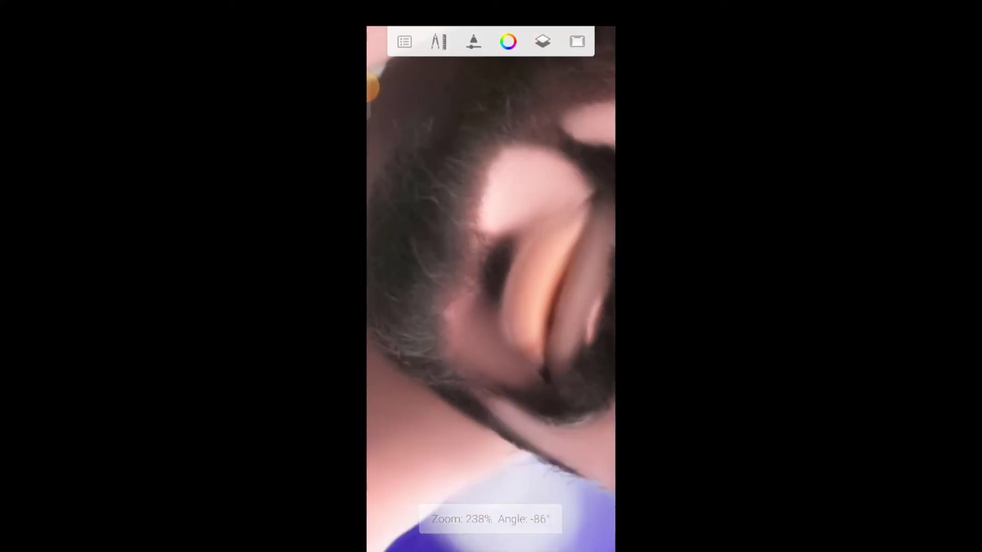
mouse_move(491, 281)
mouse_down()
mouse_move(455, 328)
mouse_move(512, 374)
mouse_up()
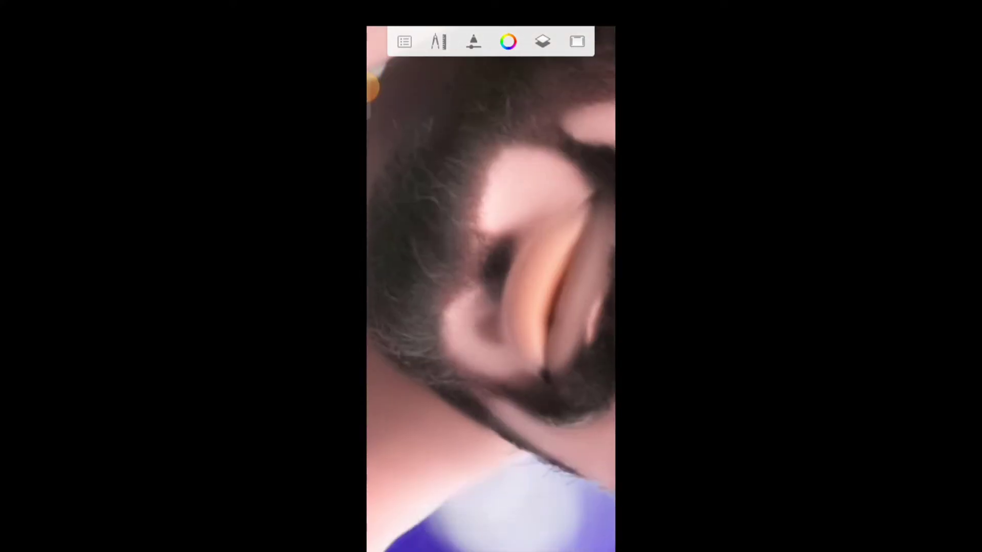
mouse_move(486, 312)
mouse_down()
mouse_move(491, 384)
mouse_move(537, 384)
mouse_up()
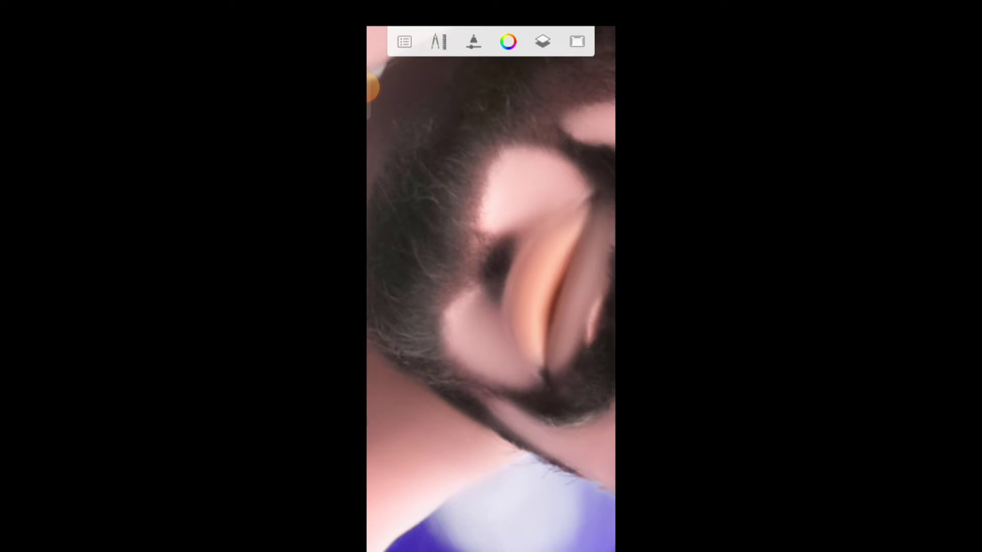
scroll(491, 289, down, 5)
scroll(491, 289, down, 3)
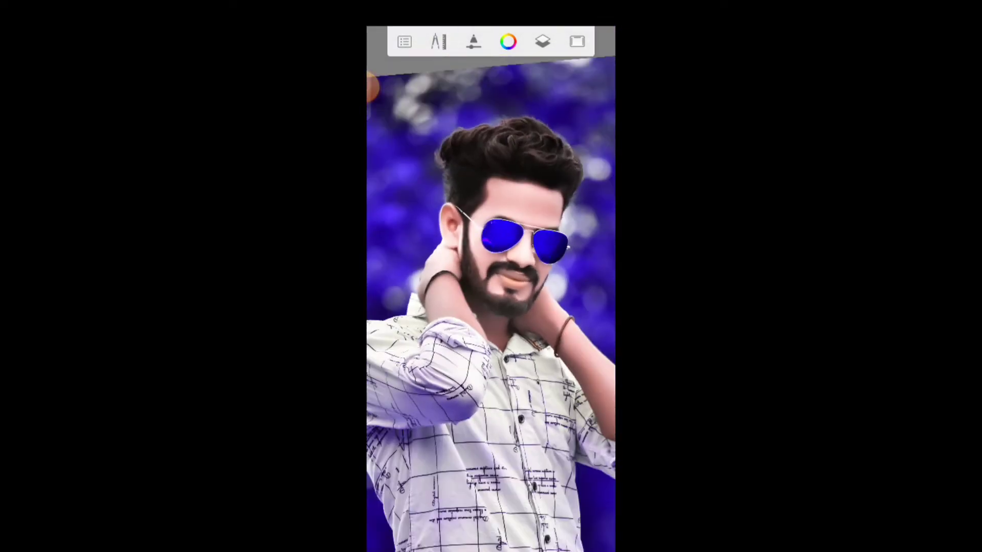
- Lower the Soft Light skin layer's opacity and duplicate it
click(543, 41)
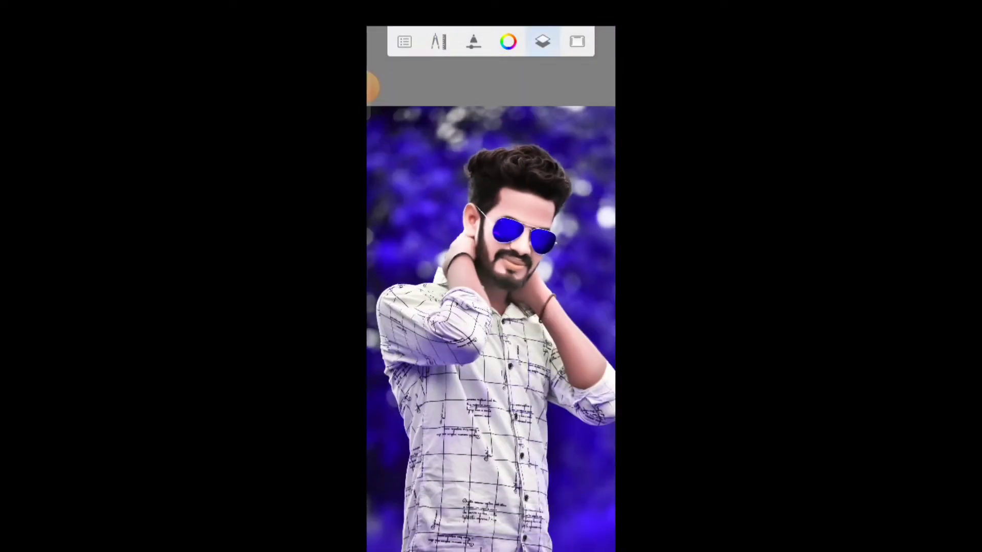
click(566, 305)
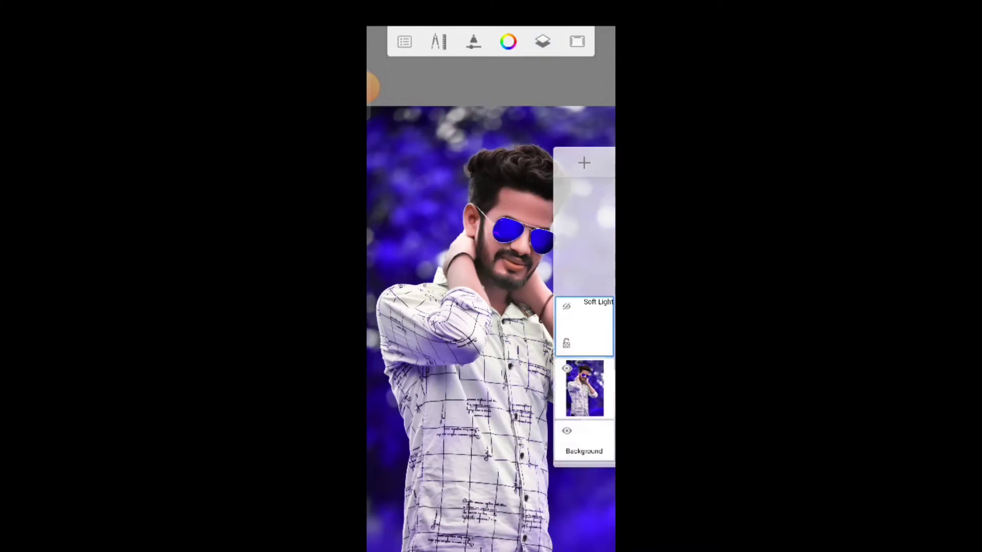
click(584, 328)
drag(570, 246, 433, 244)
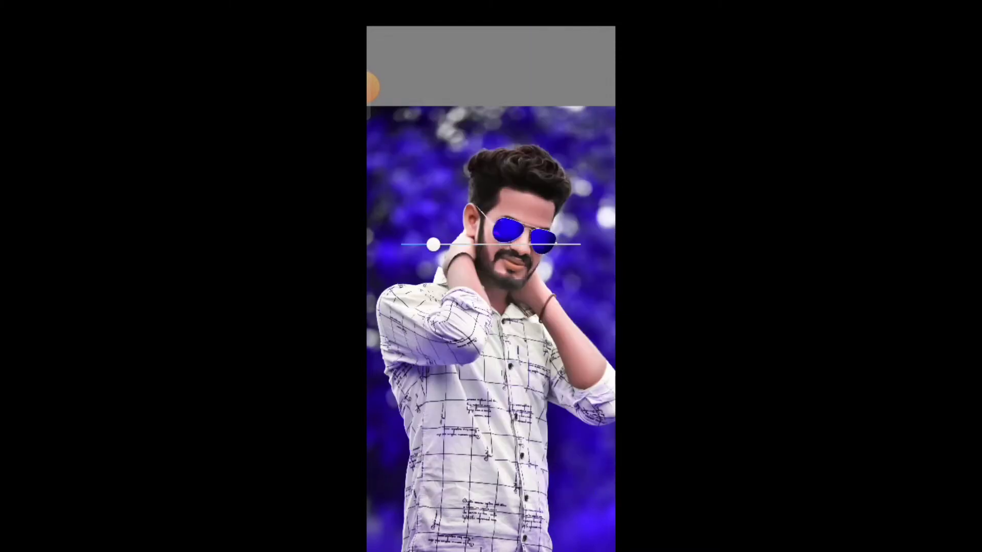
click(567, 88)
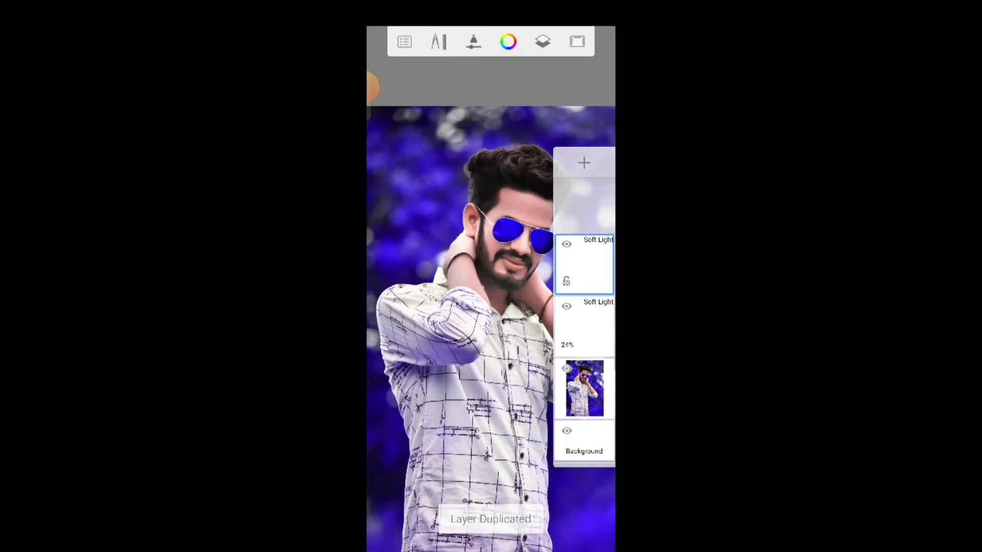
click(584, 263)
click(491, 521)
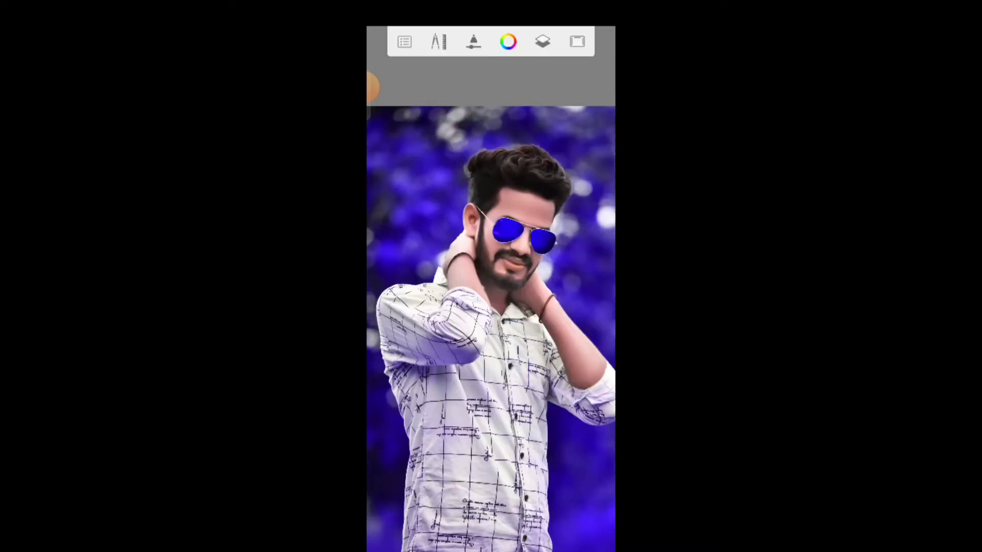
- Hide and reshow the top Soft Light layer to compare the brightening effect
scroll(506, 266, up, 3)
scroll(506, 266, up, 2)
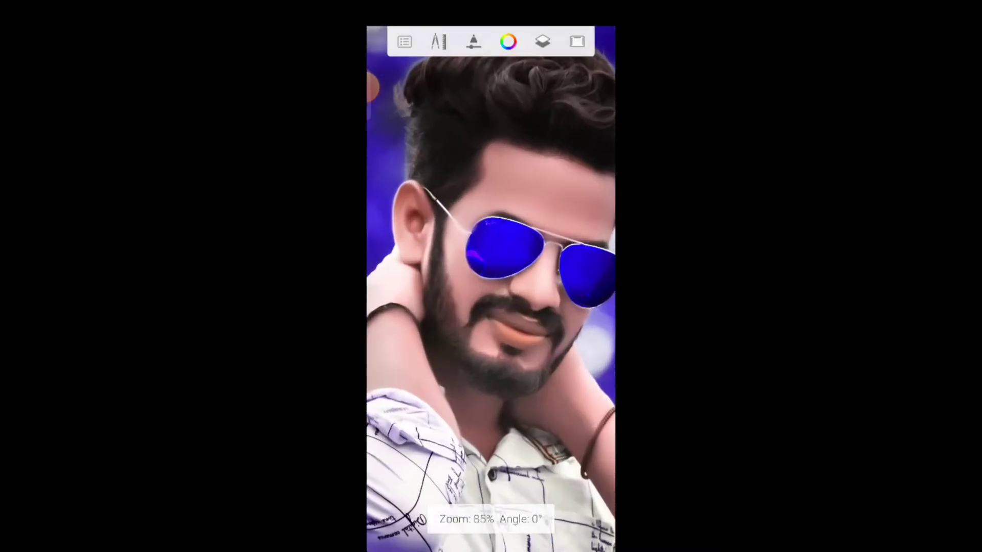
scroll(507, 266, up, 2)
click(543, 41)
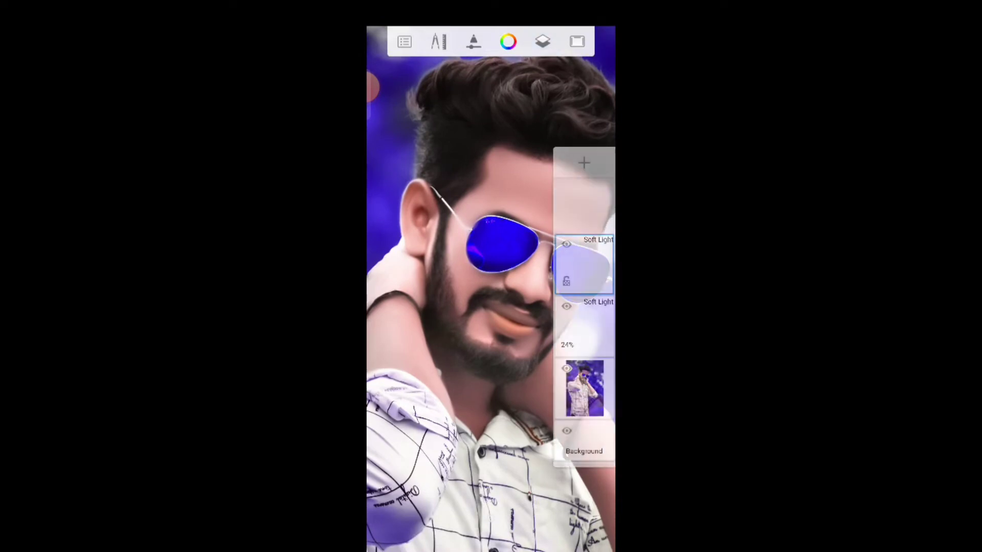
click(567, 306)
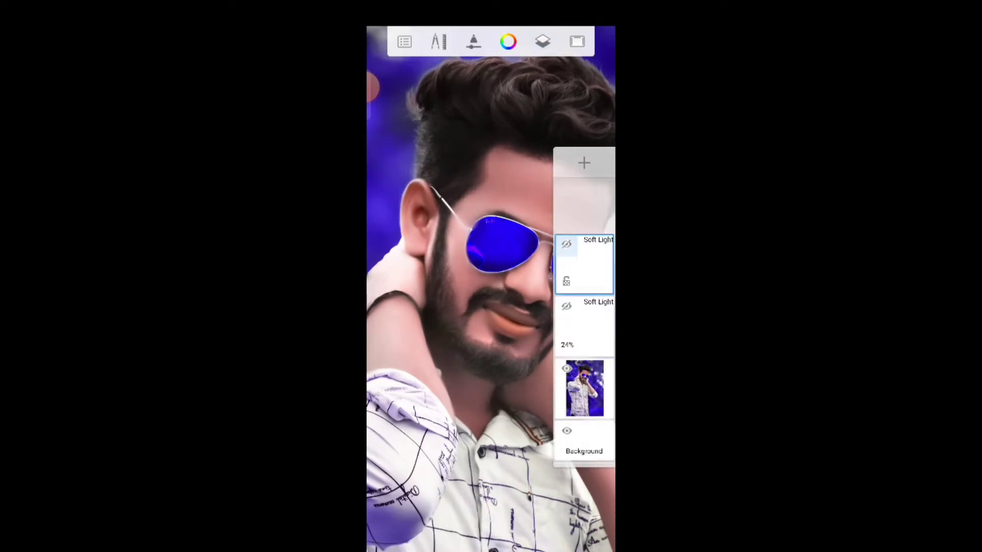
click(566, 306)
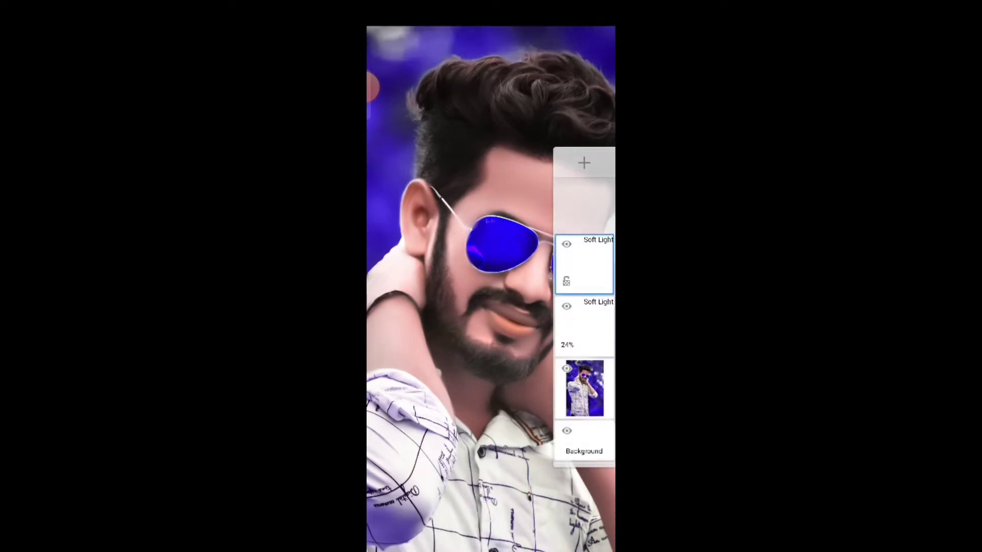
- Merge all layers and confirm the merged layer keeps Soft Light blending
click(584, 263)
click(517, 135)
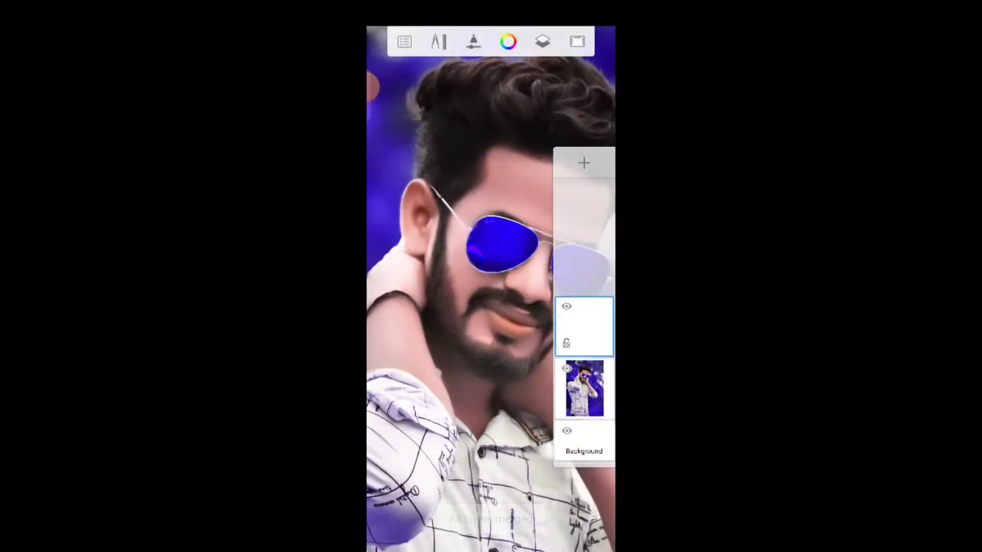
click(604, 326)
click(491, 289)
click(431, 445)
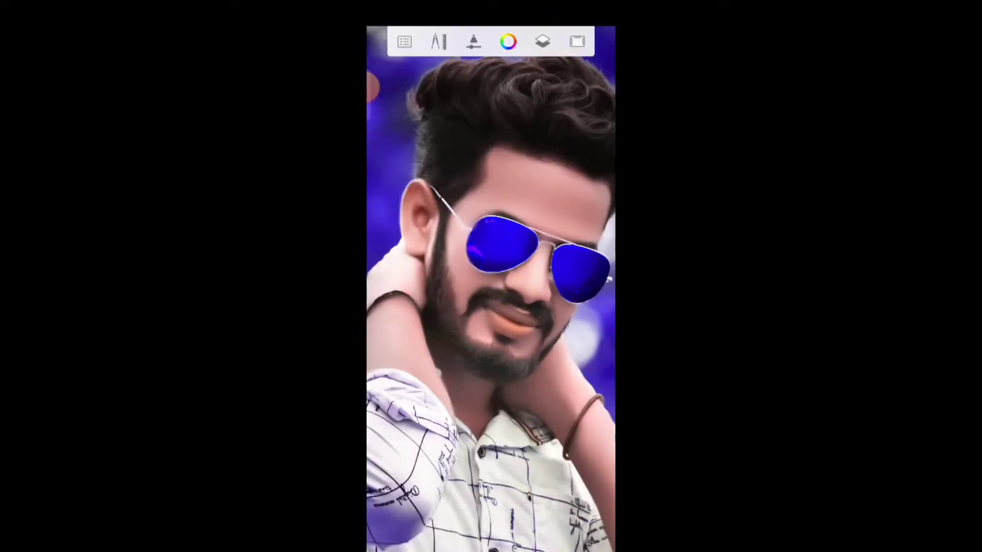
- Set the brush to about 63.6 and paint soft highlights over the arm, covering its blemishes
drag(491, 317, 491, 307)
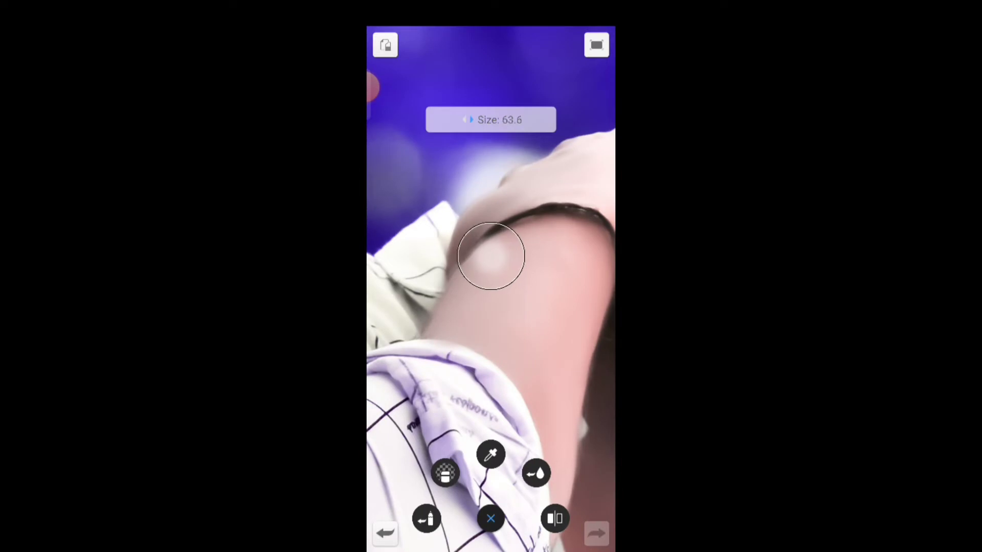
scroll(491, 286, up, 2)
drag(511, 256, 486, 317)
drag(532, 240, 491, 286)
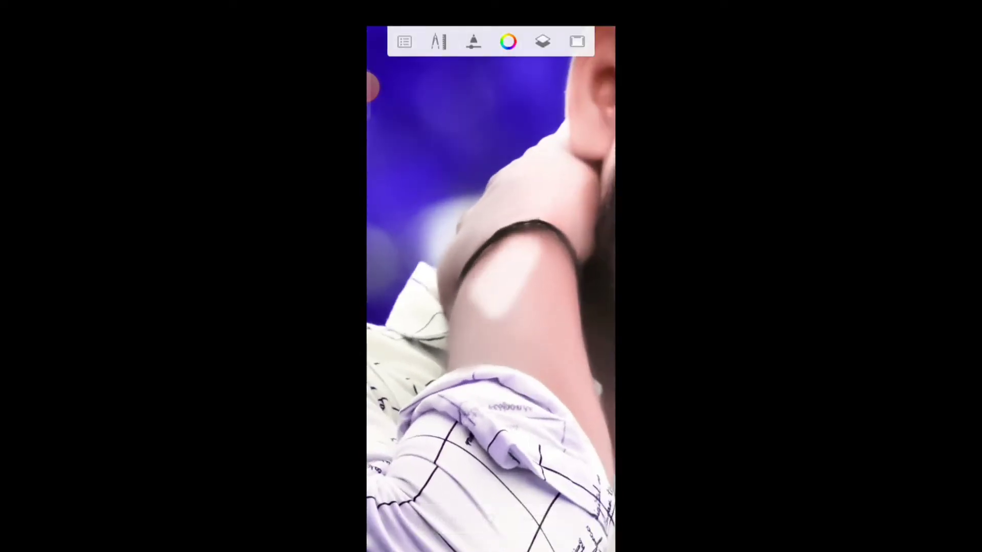
mouse_move(501, 240)
mouse_down()
mouse_move(460, 317)
mouse_move(450, 368)
mouse_move(512, 353)
mouse_up()
drag(542, 286, 512, 368)
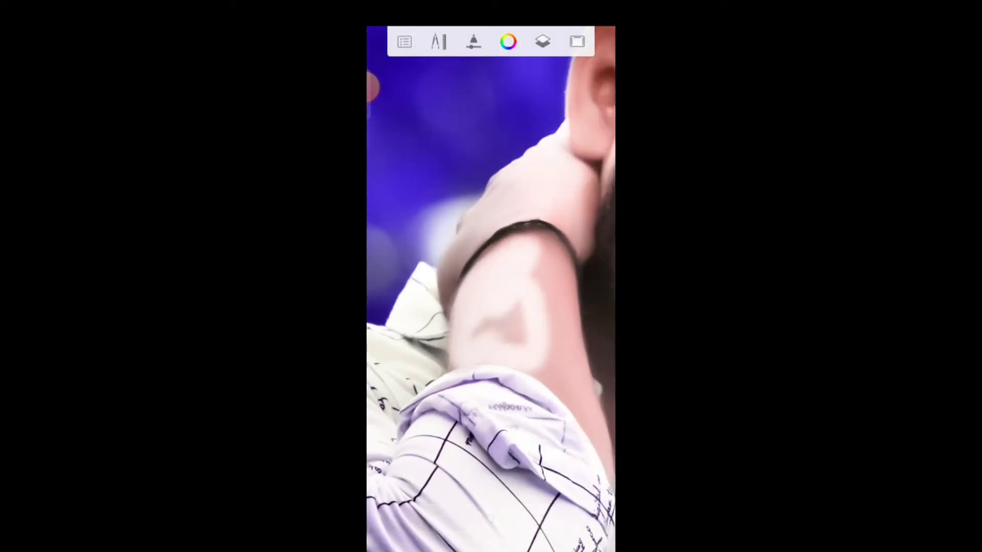
drag(475, 332, 521, 307)
mouse_move(557, 235)
mouse_down()
mouse_move(532, 291)
mouse_move(555, 369)
mouse_up()
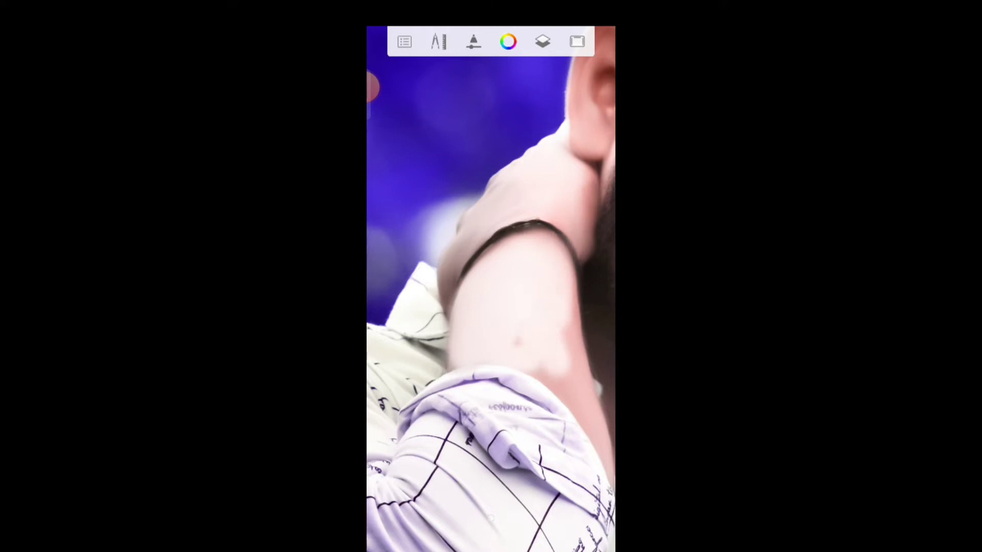
mouse_move(517, 340)
mouse_down()
mouse_move(563, 392)
mouse_move(576, 315)
mouse_up()
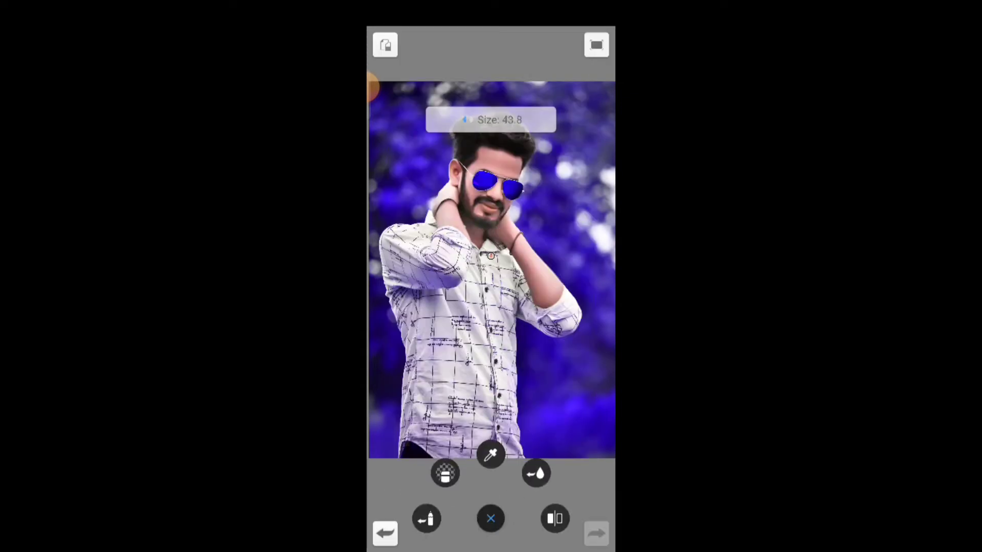
scroll(491, 289, up, 5)
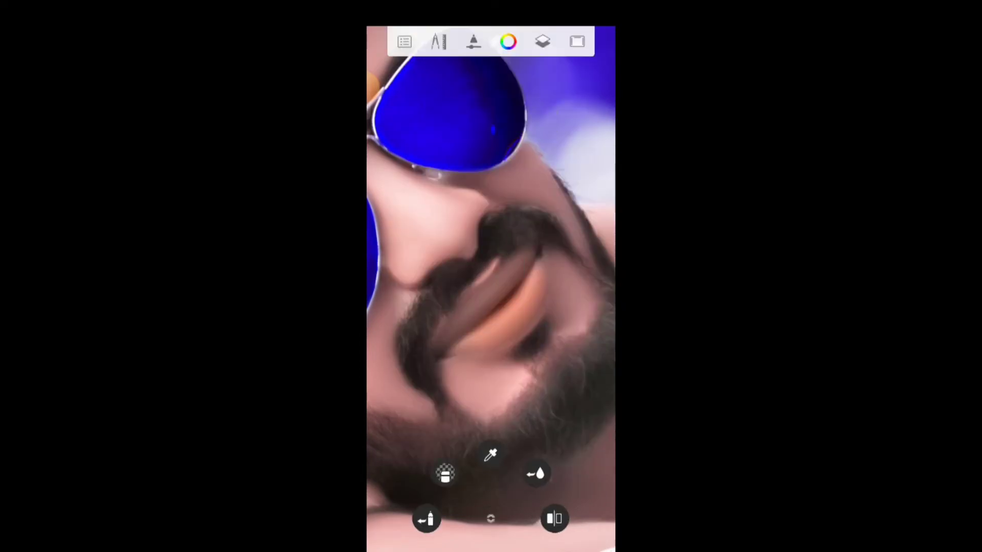
- Fill the lips' interior with red and bring up the layer list
scroll(491, 289, up, 3)
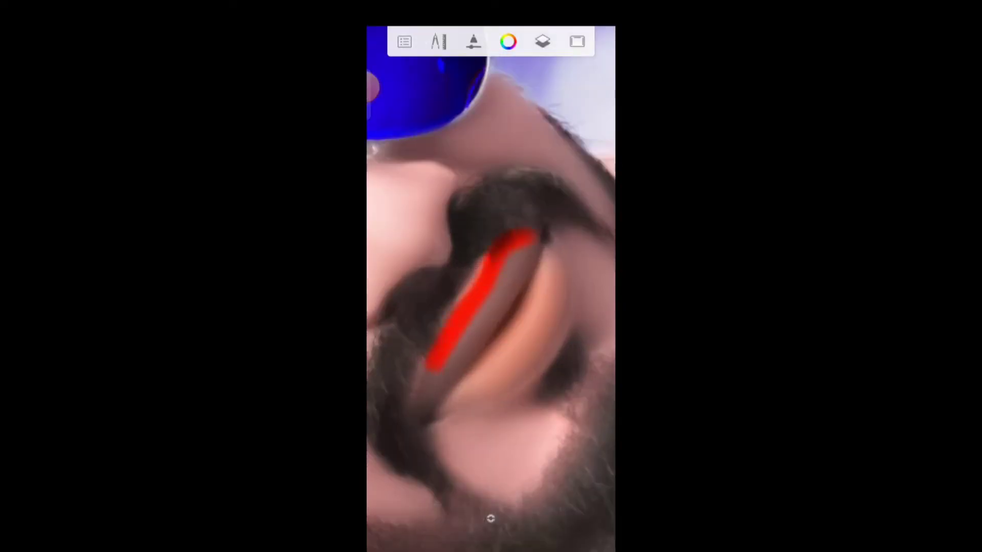
mouse_move(435, 379)
mouse_down()
mouse_move(522, 266)
mouse_move(532, 358)
mouse_move(445, 409)
mouse_move(542, 266)
mouse_move(498, 371)
mouse_up()
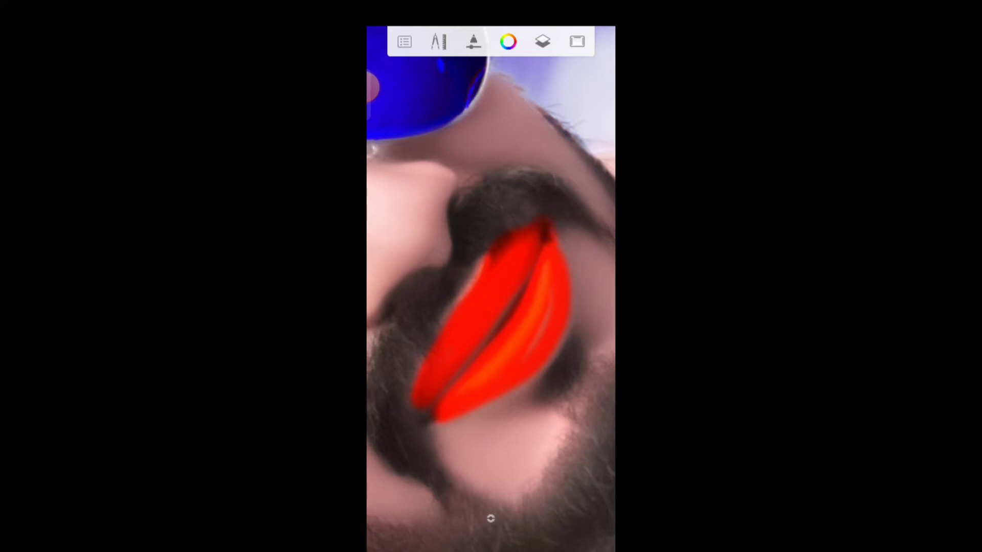
scroll(491, 286, down, 5)
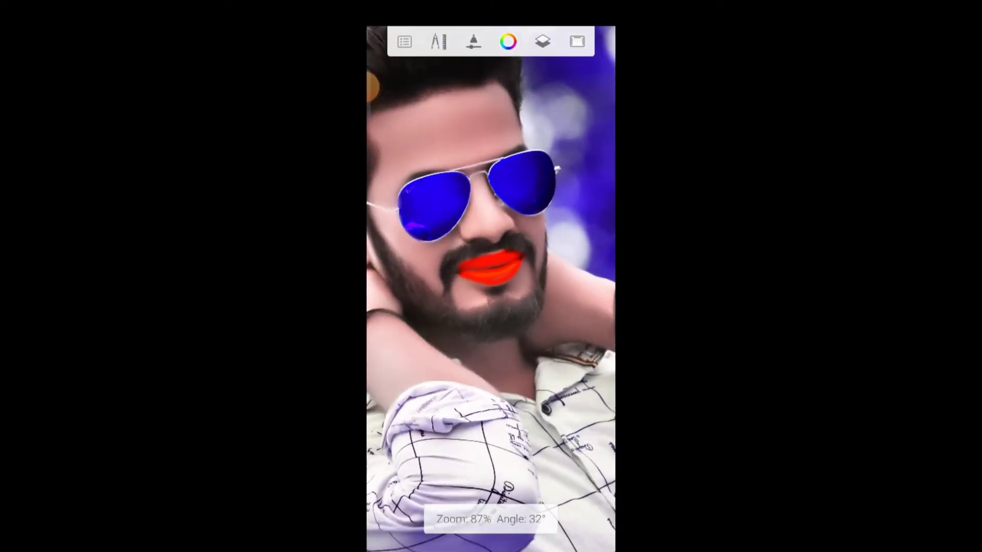
click(542, 41)
- Fade the lips layer to about 6% opacity and duplicate it
click(585, 326)
drag(581, 244, 412, 244)
click(568, 90)
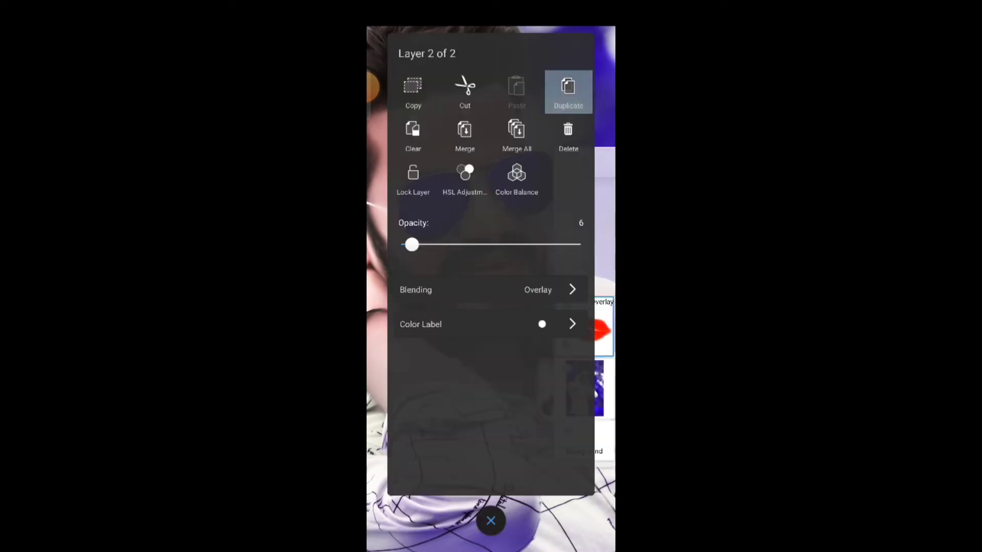
- Try a stronger opacity on the lips copy, then settle it back at about 6
click(584, 265)
drag(412, 245, 462, 245)
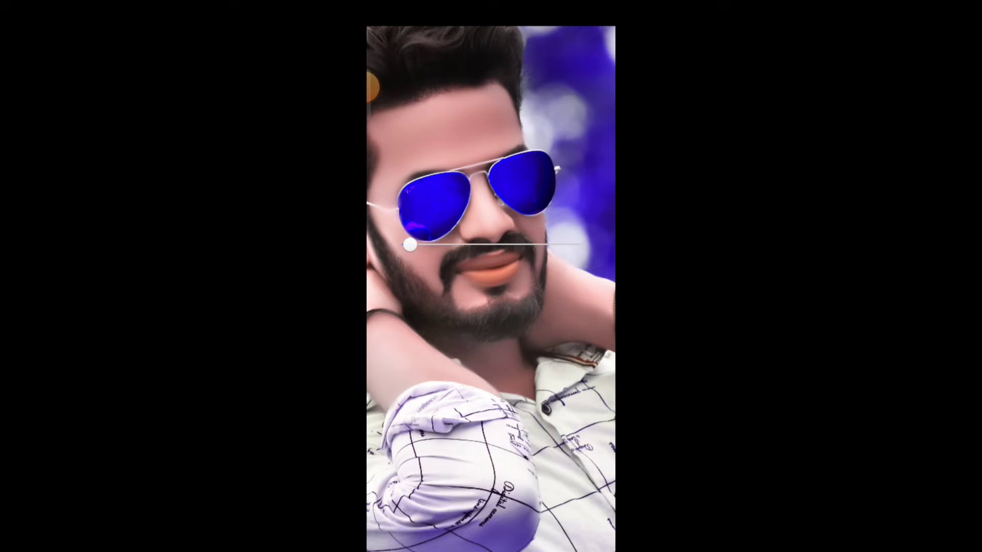
drag(410, 245, 412, 245)
click(516, 177)
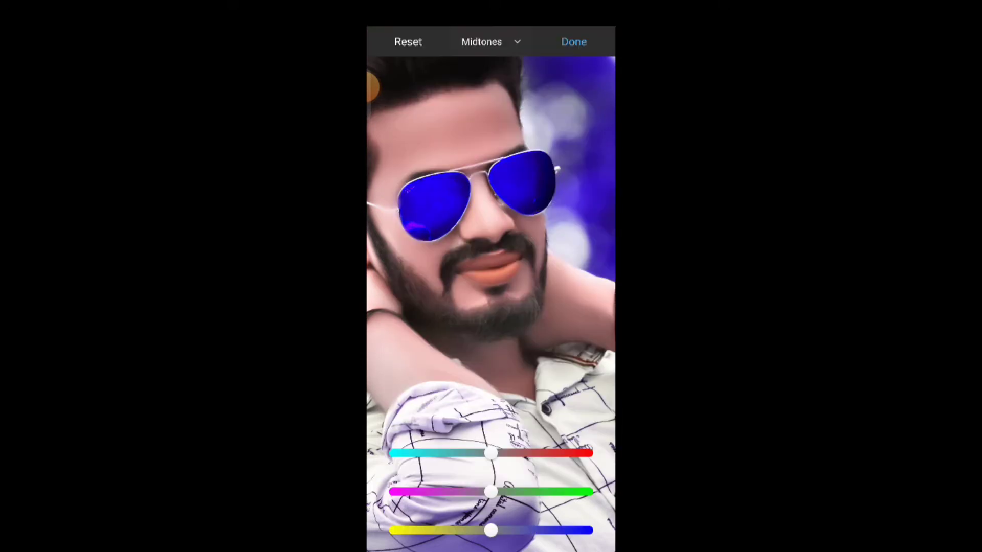
- Shift the lips copy's midtones fully to red, magenta -78 and blue about 60, and apply
drag(491, 453, 593, 453)
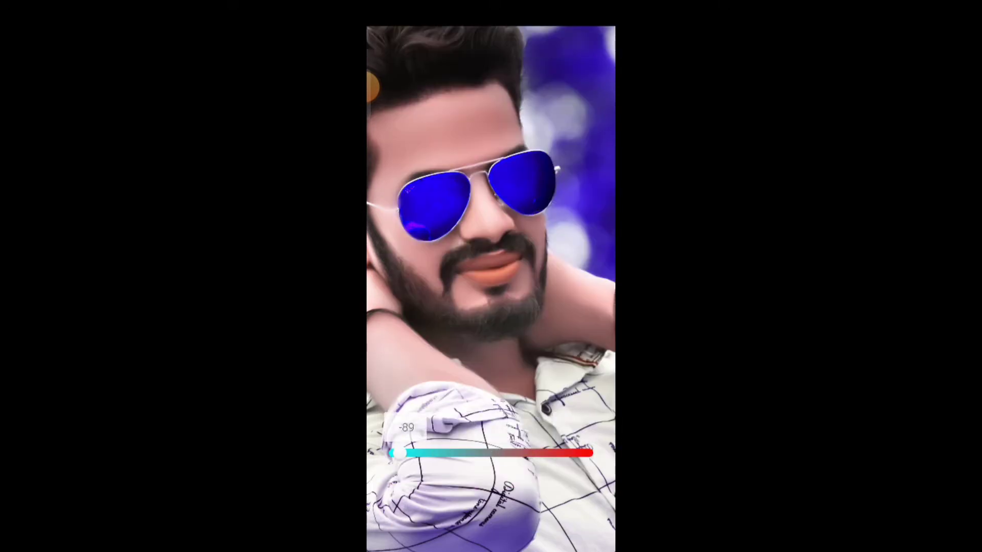
drag(491, 492, 394, 491)
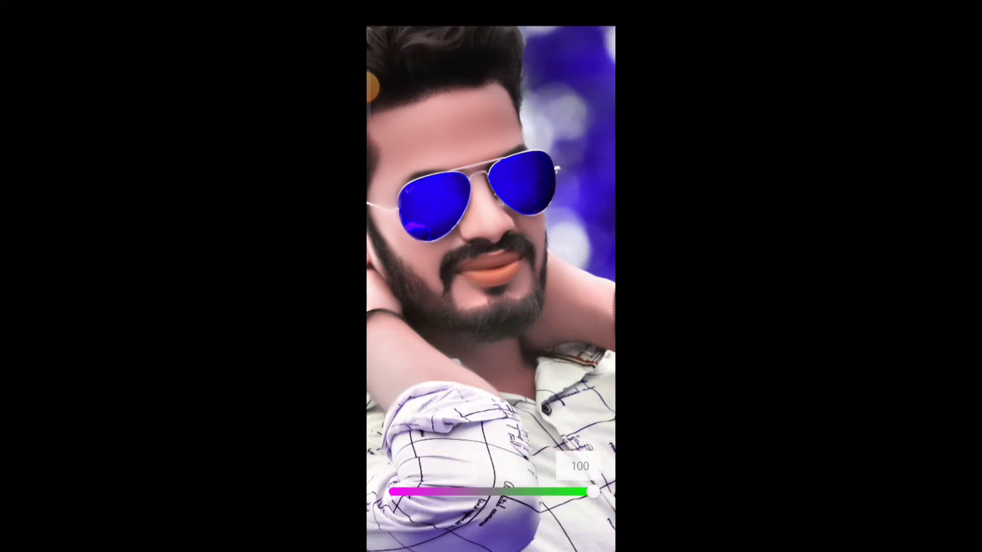
mouse_move(491, 530)
mouse_down()
mouse_move(575, 530)
mouse_move(394, 531)
mouse_move(558, 531)
mouse_up()
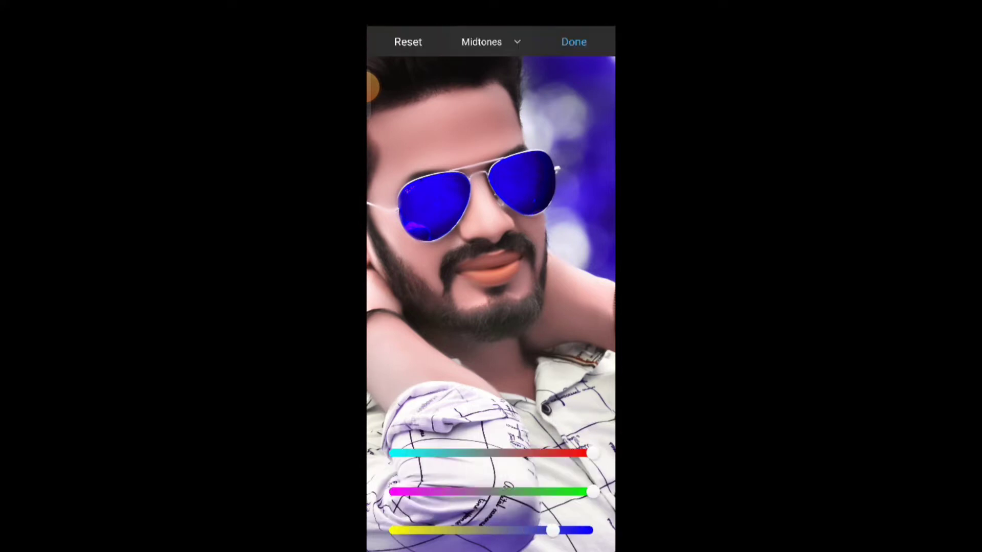
mouse_move(491, 491)
mouse_down()
mouse_move(578, 491)
mouse_move(412, 492)
mouse_up()
mouse_move(491, 453)
mouse_down()
mouse_move(592, 454)
mouse_move(407, 453)
mouse_move(529, 454)
mouse_up()
mouse_move(547, 531)
mouse_down()
mouse_move(401, 530)
mouse_move(540, 531)
mouse_up()
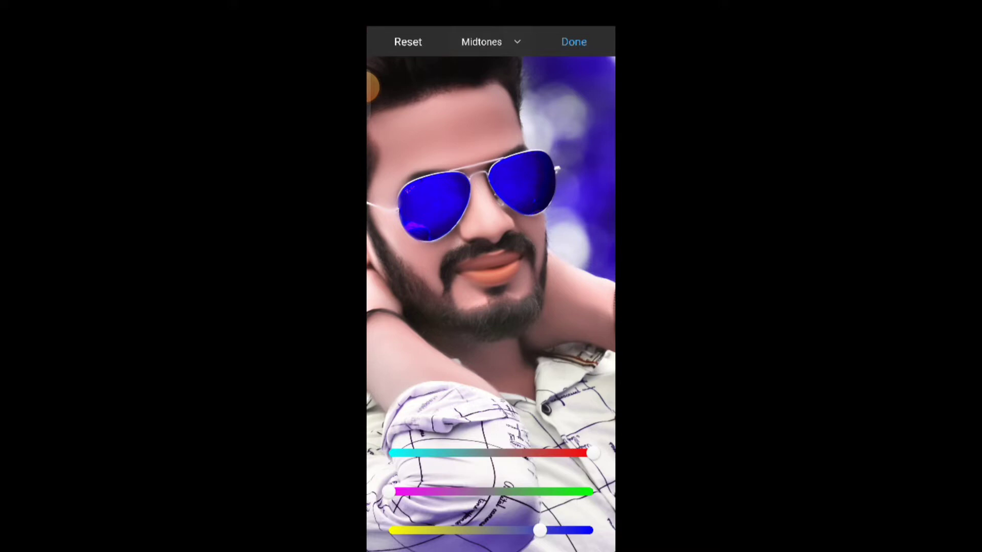
click(574, 42)
click(577, 41)
click(543, 41)
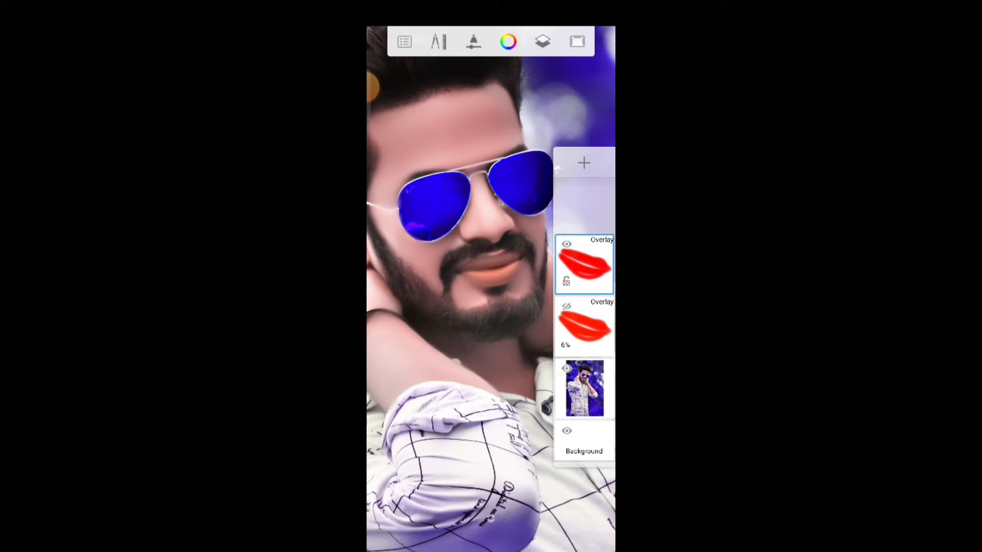
- Give the top lips layer an HSL adjustment: hue 151, saturation 100, lightness -72
click(584, 265)
click(465, 178)
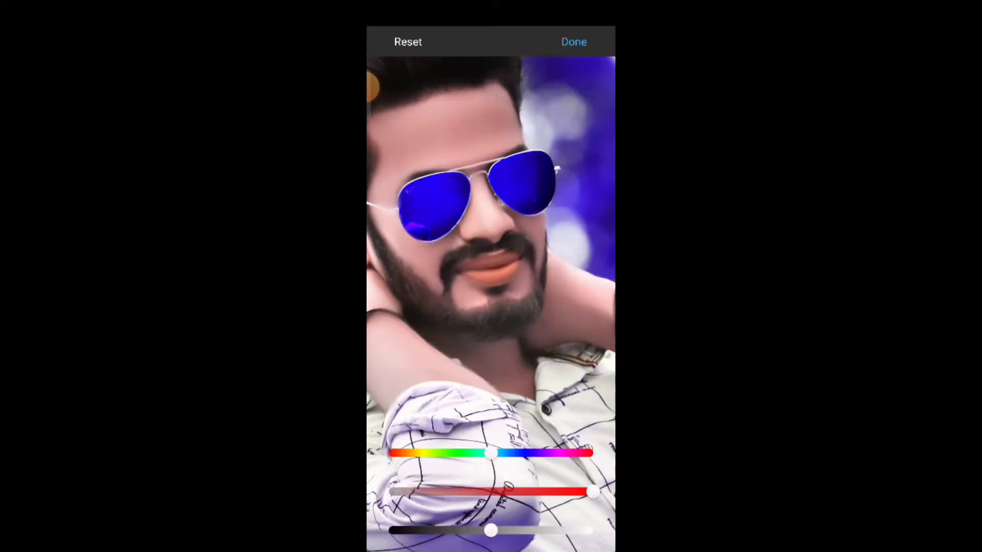
mouse_move(491, 454)
mouse_down()
mouse_move(577, 454)
mouse_move(390, 453)
mouse_move(586, 452)
mouse_move(405, 454)
mouse_move(470, 453)
mouse_up()
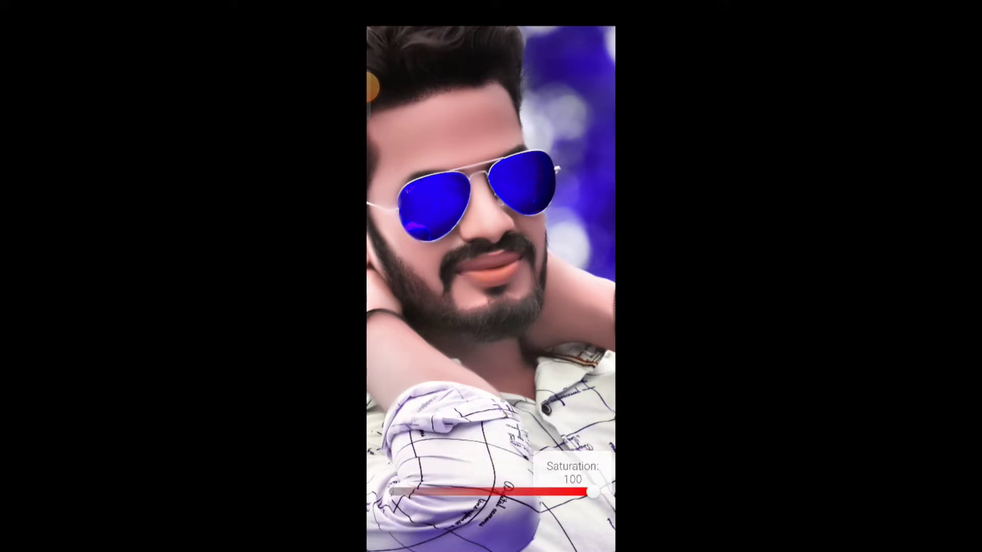
mouse_move(593, 492)
mouse_down()
mouse_move(430, 492)
mouse_move(593, 492)
mouse_up()
mouse_move(491, 531)
mouse_down()
mouse_move(588, 531)
mouse_move(399, 531)
mouse_move(558, 531)
mouse_move(465, 531)
mouse_up()
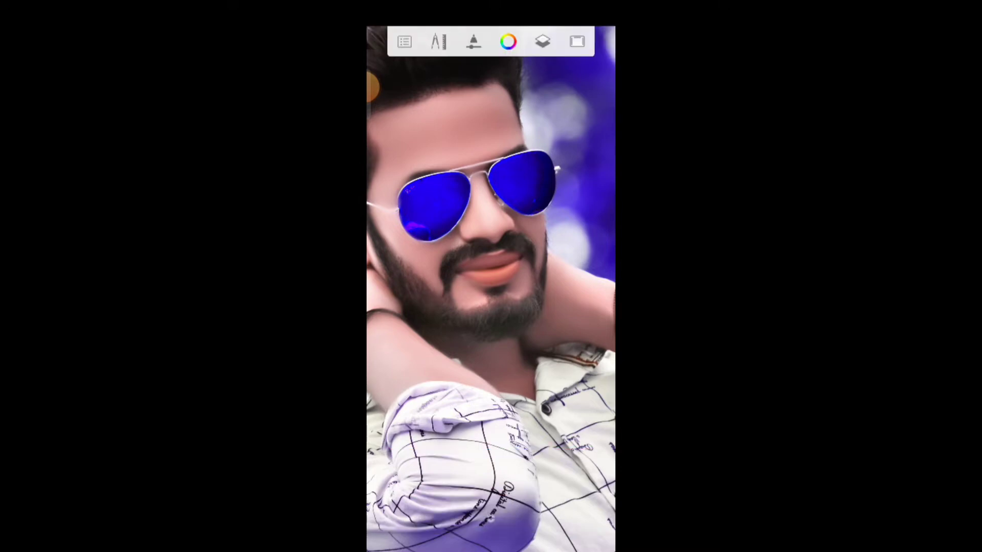
scroll(491, 277, down, 5)
scroll(491, 276, down, 2)
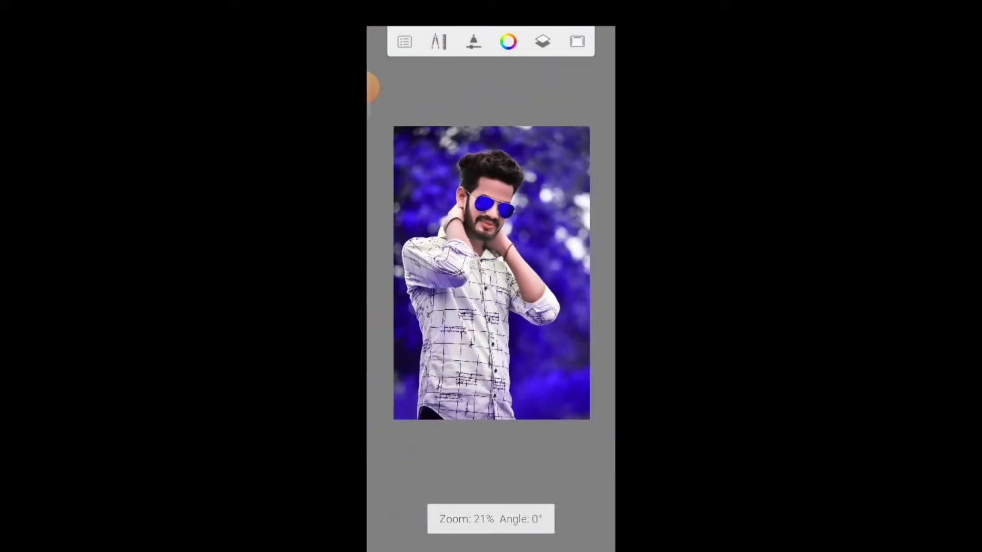
- Merge all the lips layers into one and begin an Import Image
scroll(491, 276, up, 3)
scroll(491, 276, down, 2)
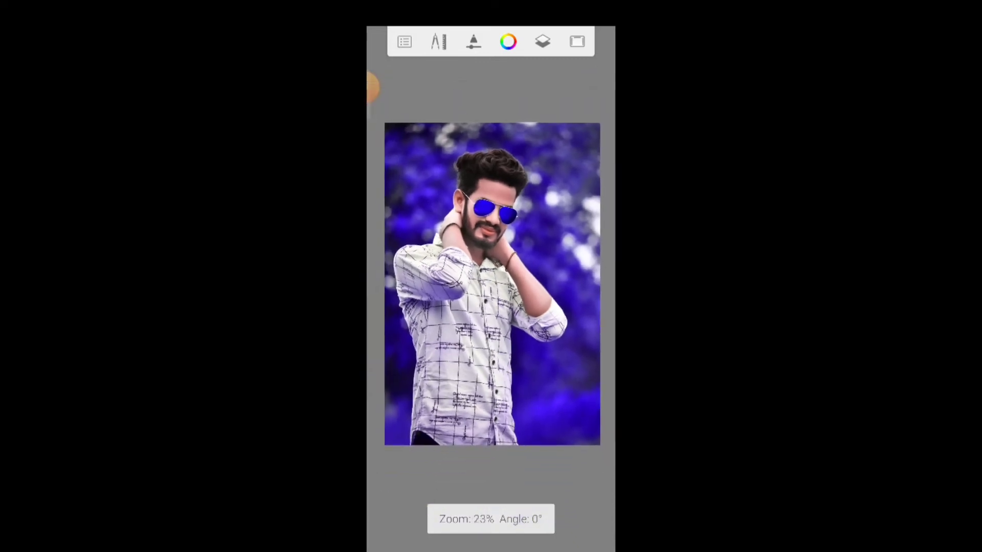
click(543, 41)
click(601, 265)
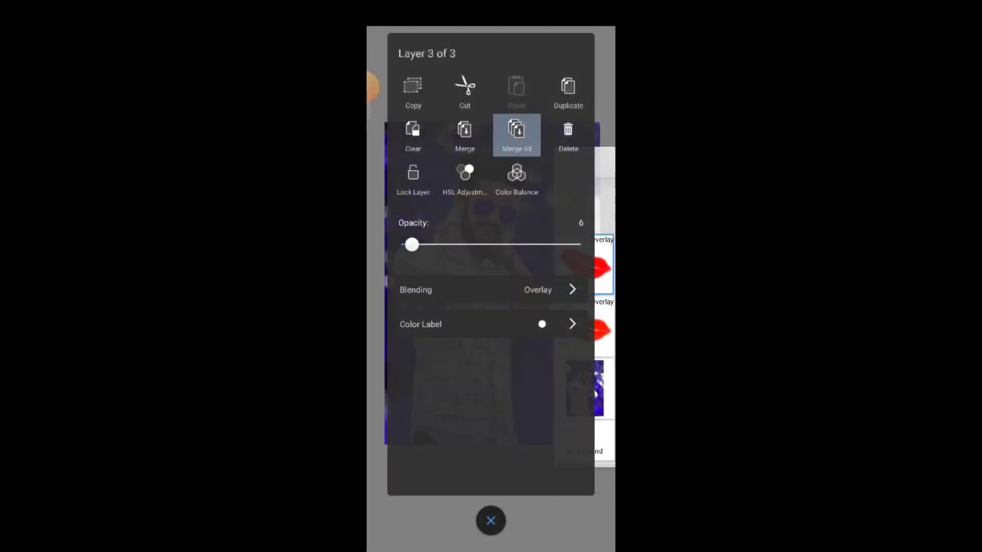
click(517, 135)
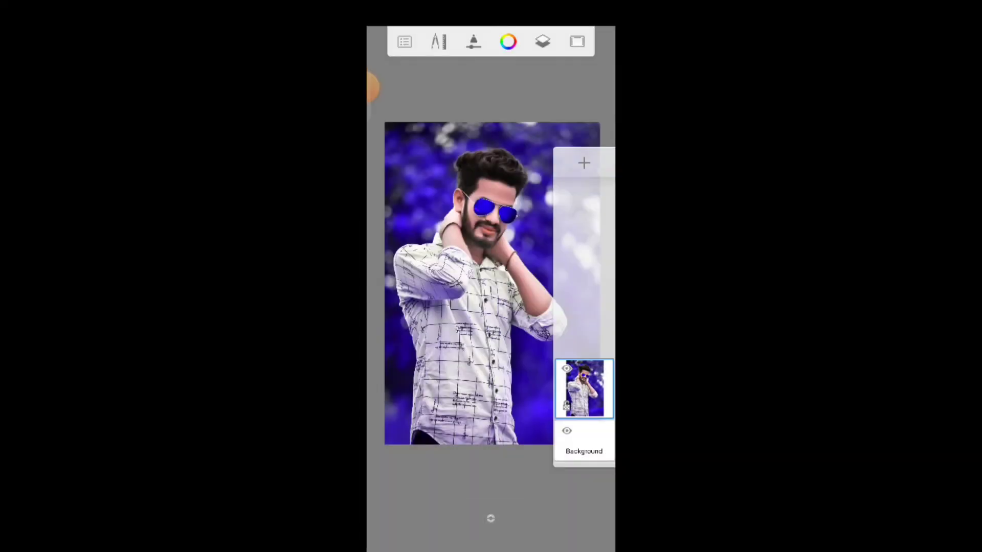
click(439, 41)
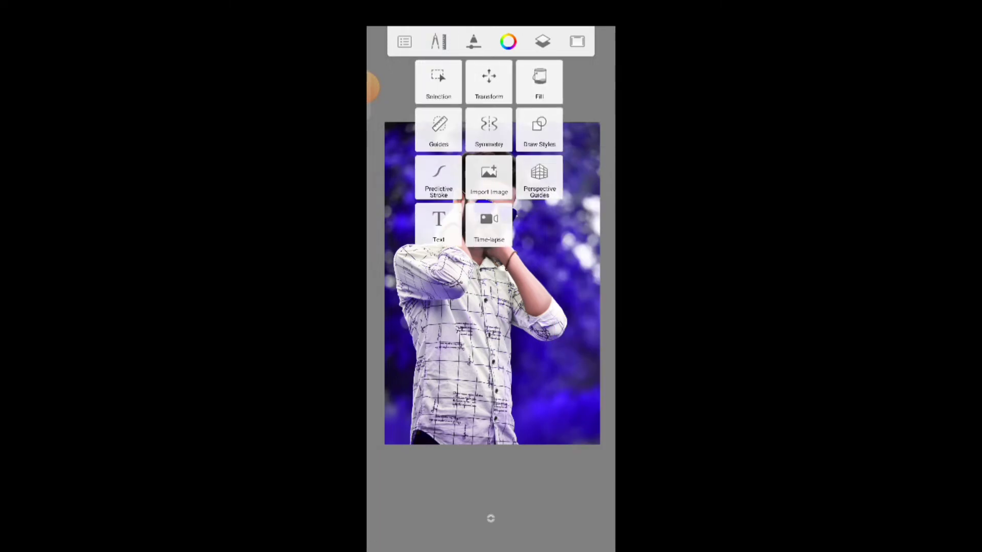
click(489, 179)
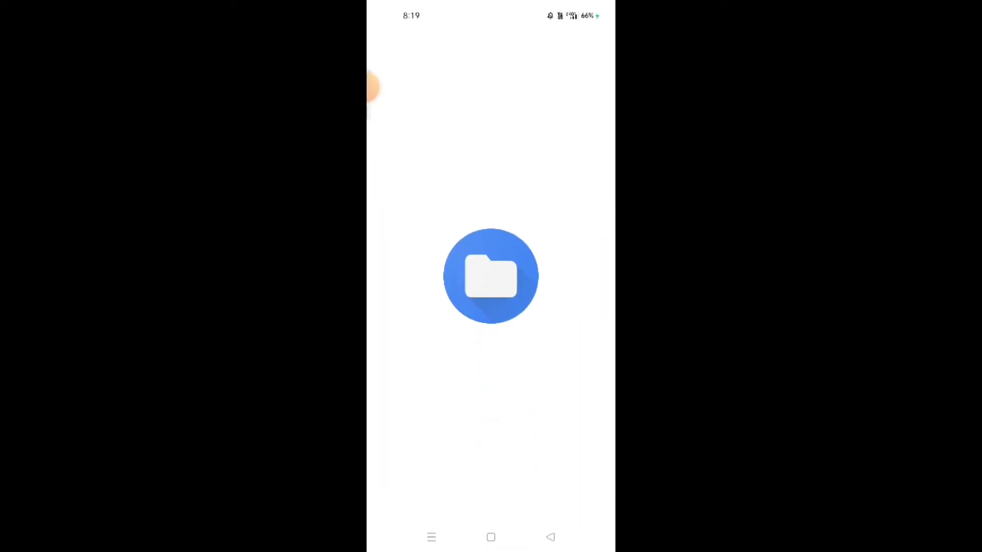
- Browse the pictures in the Images > Download folder of the Files picker
click(386, 42)
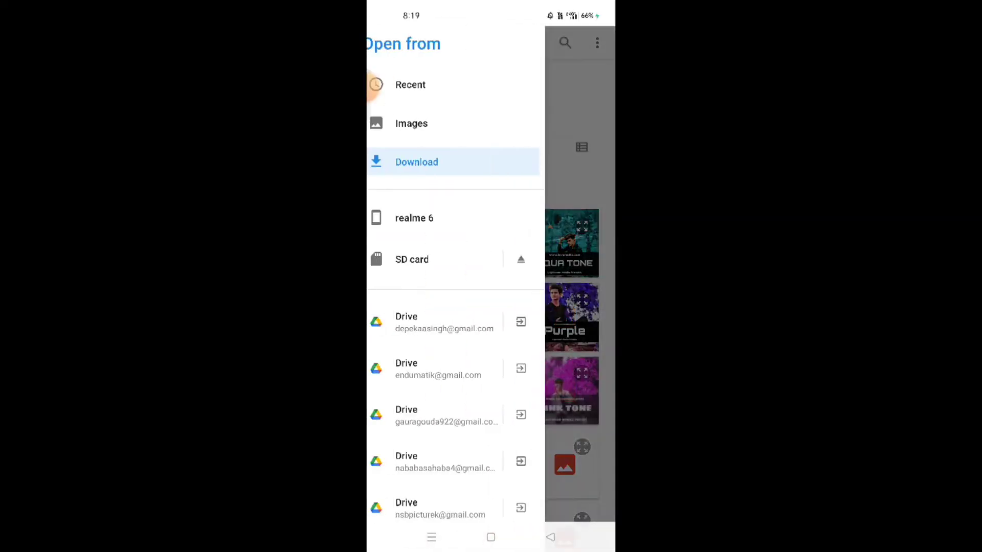
click(427, 124)
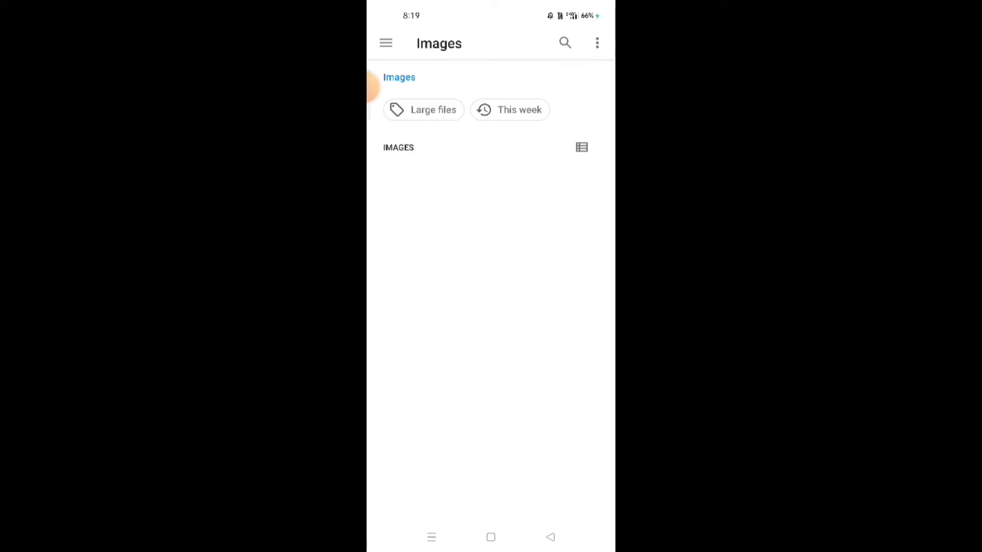
click(547, 265)
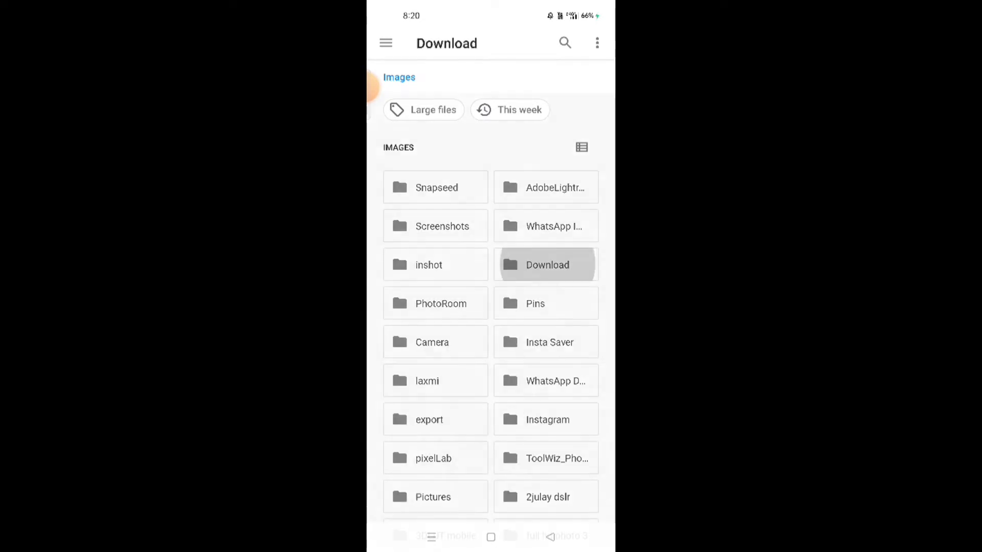
scroll(491, 307, down, 1)
scroll(491, 307, down, 5)
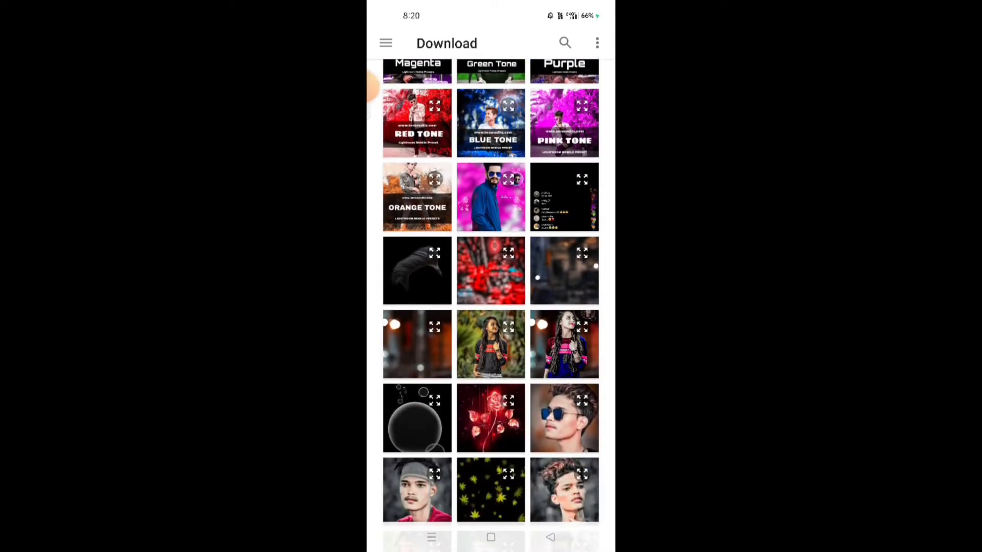
scroll(492, 307, down, 5)
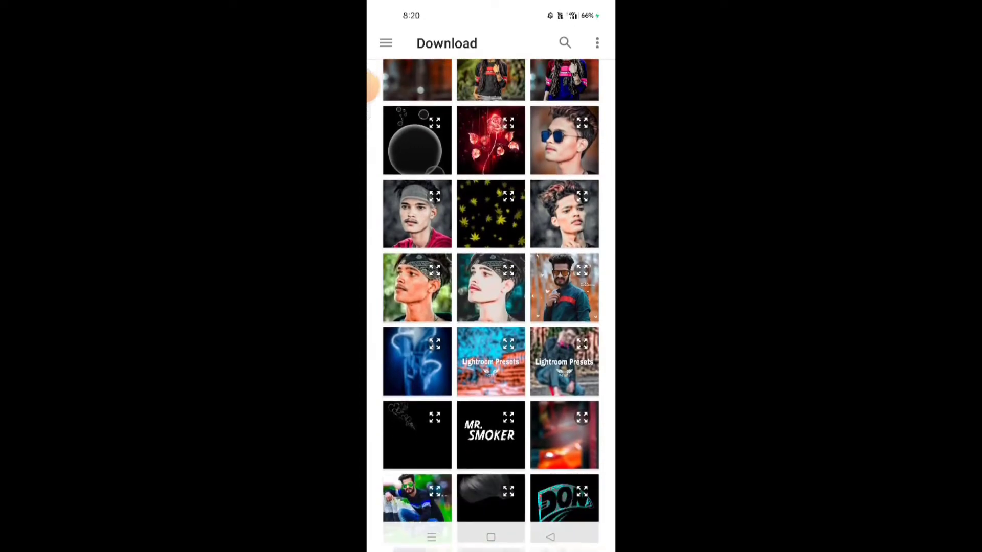
scroll(491, 307, down, 2)
scroll(491, 307, down, 2)
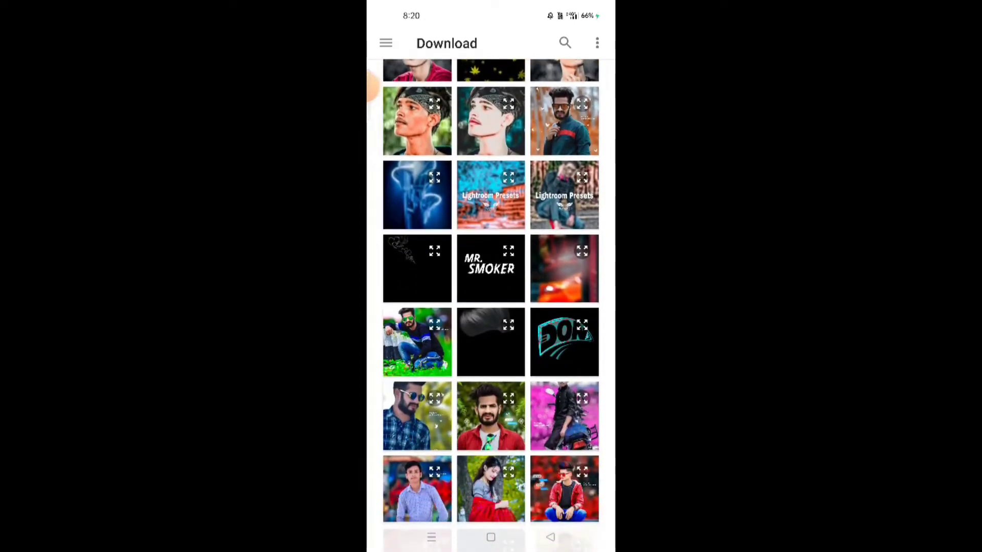
scroll(491, 307, down, 3)
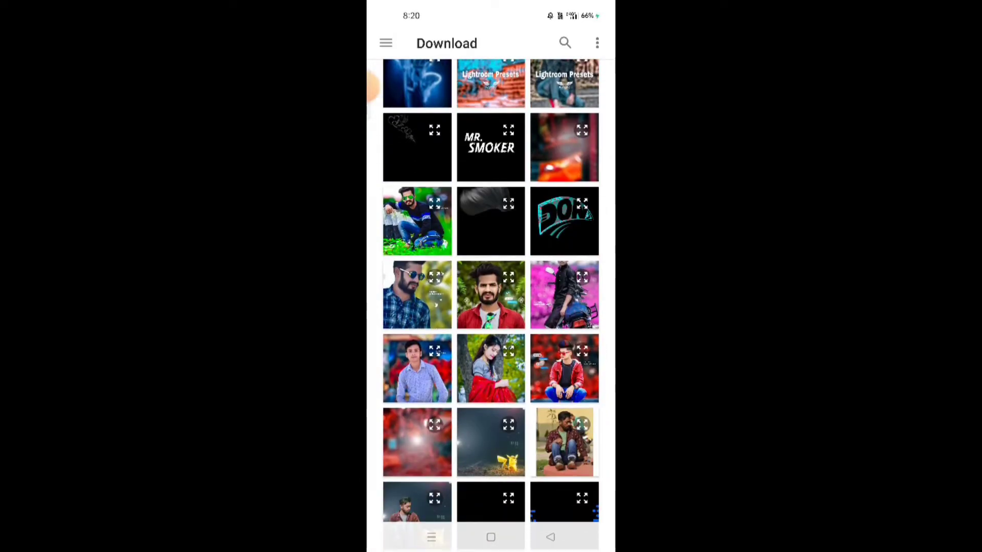
scroll(491, 307, down, 3)
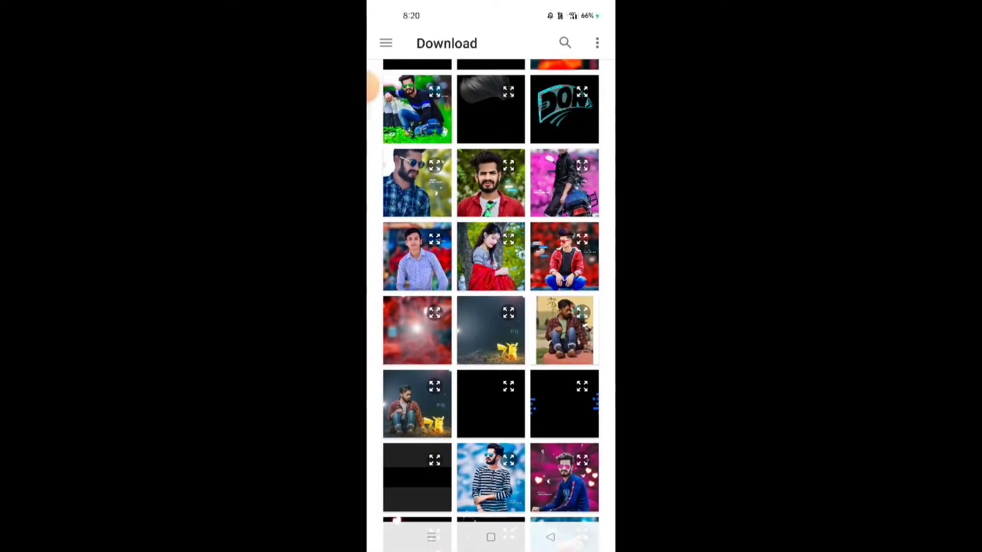
scroll(491, 307, down, 3)
scroll(491, 307, down, 2)
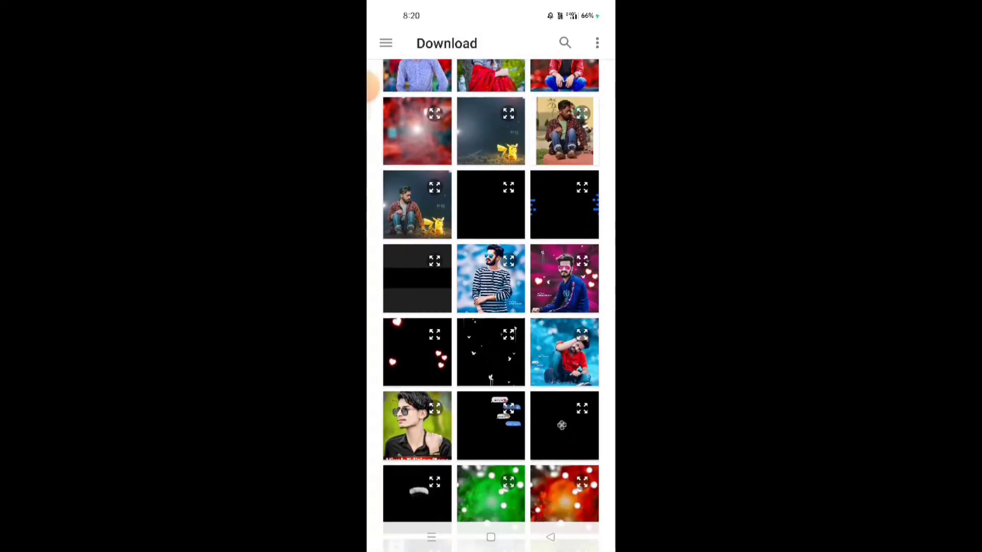
- Return to SketchBook without importing and smooth the highlights inside the ear
drag(371, 85, 404, 86)
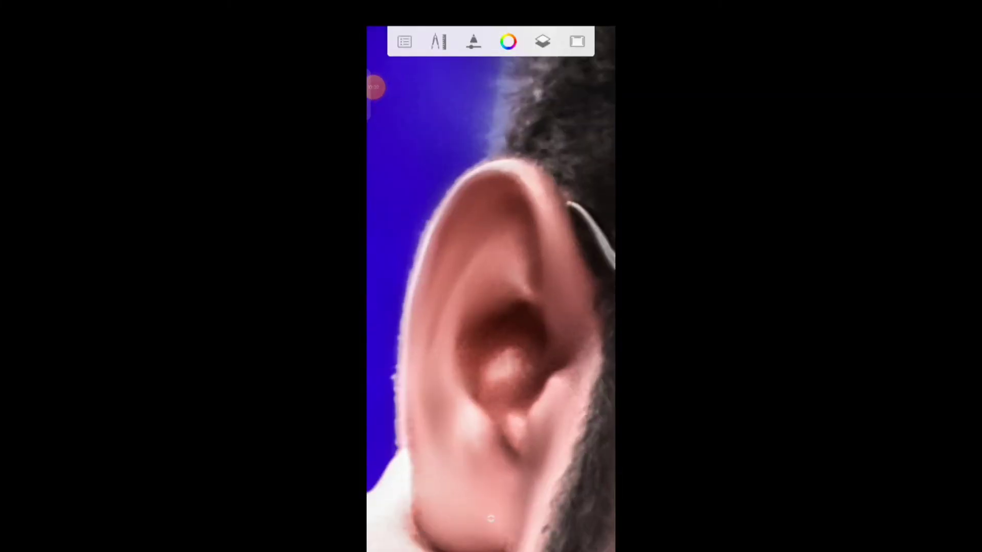
drag(501, 369, 506, 335)
mouse_move(583, 312)
mouse_down()
mouse_move(573, 368)
mouse_move(555, 381)
mouse_up()
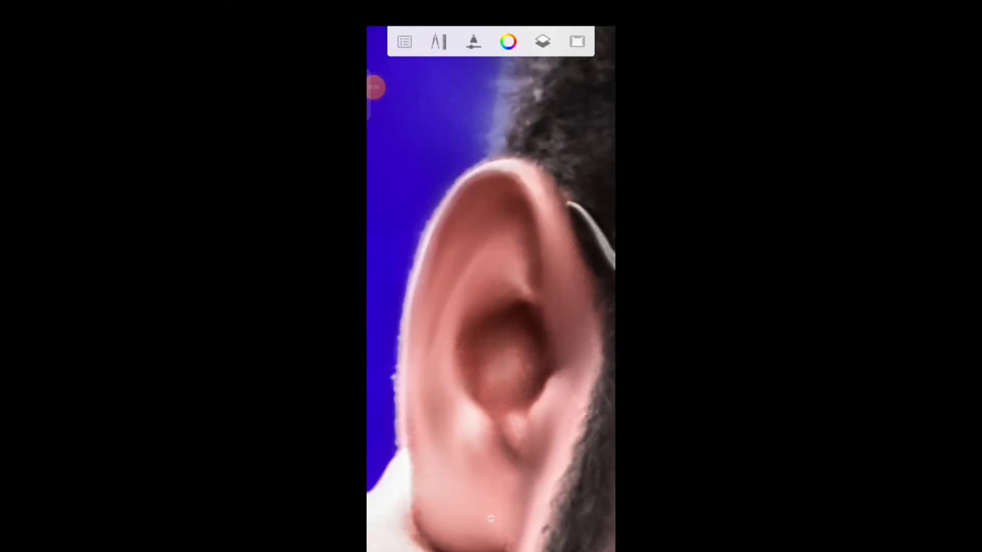
scroll(491, 286, down, 2)
scroll(491, 287, down, 2)
scroll(491, 286, down, 2)
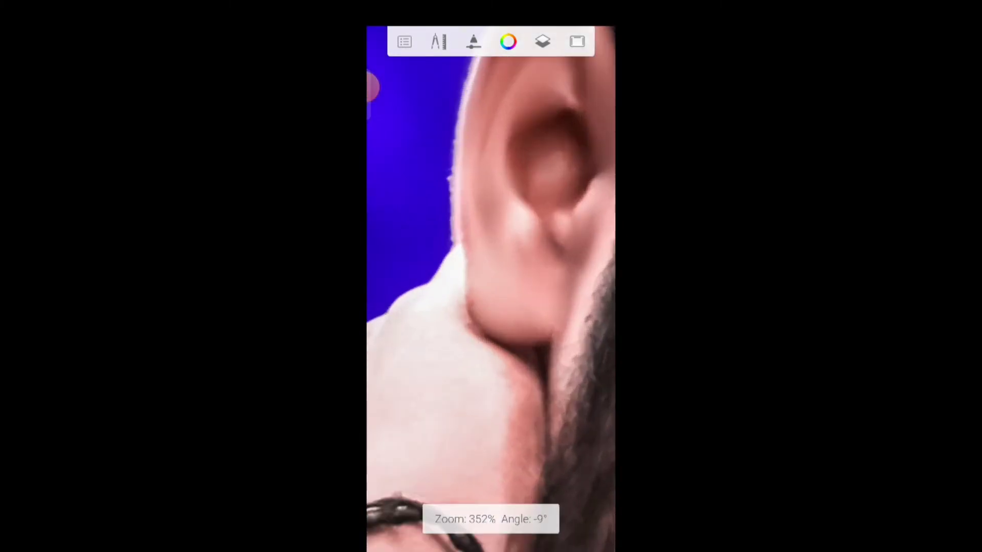
scroll(491, 286, down, 3)
scroll(491, 286, down, 3)
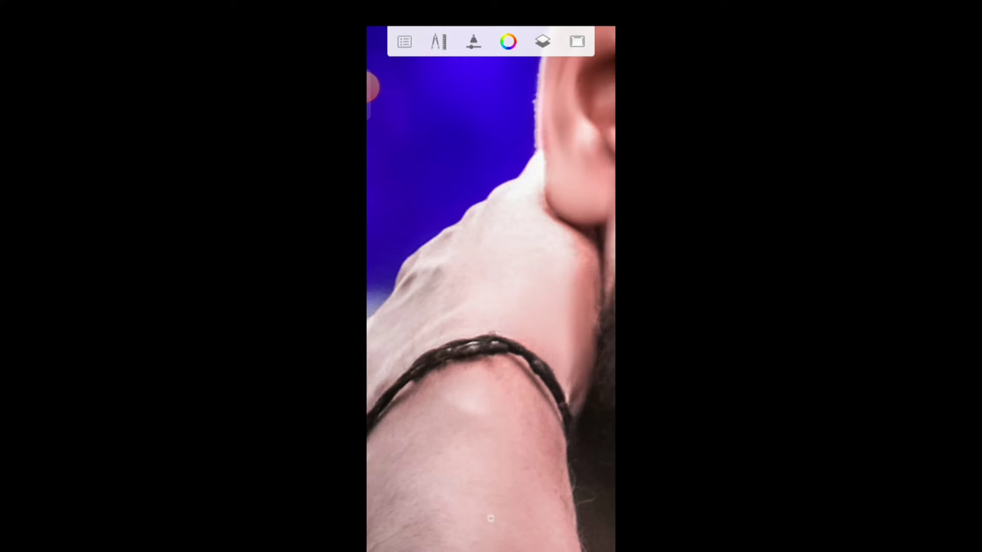
- Smooth and brighten the shadowed edges of the neck
drag(577, 233, 594, 341)
drag(578, 153, 501, 128)
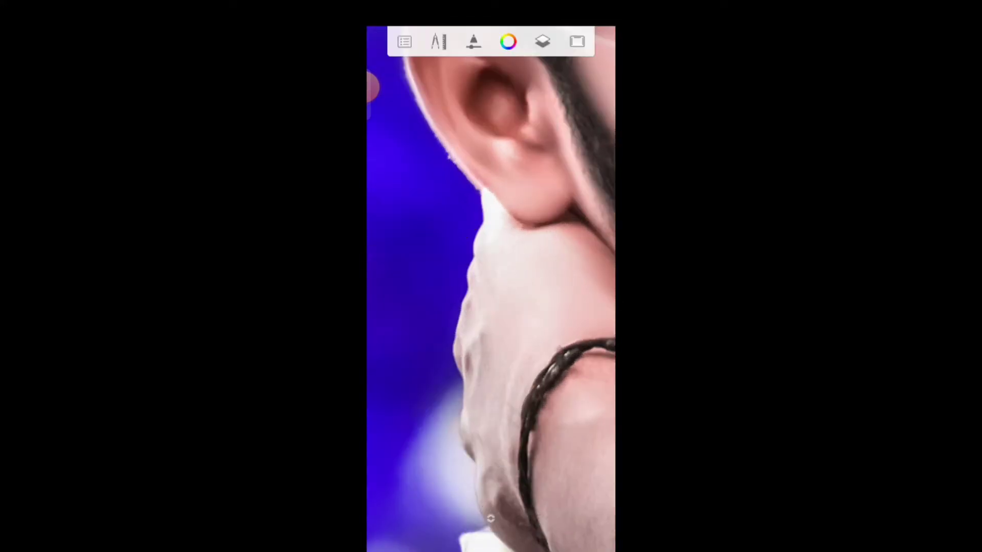
drag(468, 358, 458, 292)
drag(463, 333, 470, 246)
mouse_move(473, 279)
mouse_down()
mouse_move(486, 220)
mouse_move(539, 225)
mouse_up()
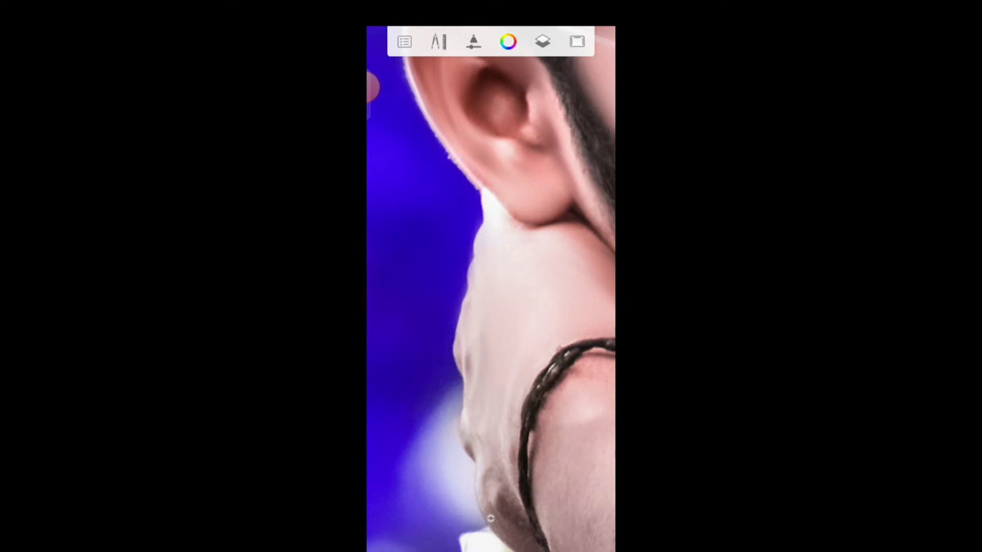
mouse_move(512, 358)
mouse_down()
mouse_move(511, 276)
mouse_move(516, 304)
mouse_up()
mouse_move(479, 389)
mouse_down()
mouse_move(506, 358)
mouse_move(473, 409)
mouse_up()
drag(496, 374, 530, 301)
drag(478, 284, 474, 245)
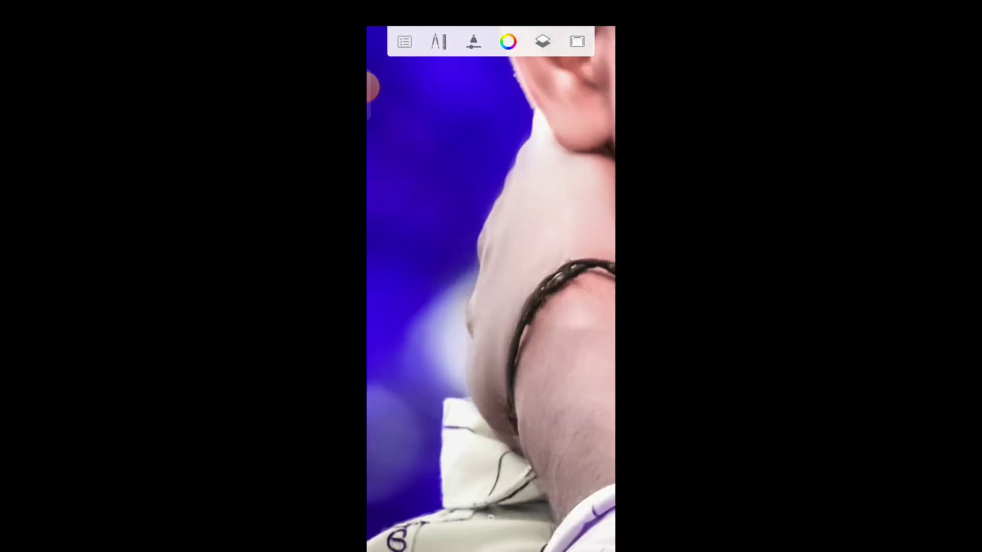
- Darken a thin band along the collar edge and paint subtly along the neck line
drag(511, 358, 461, 276)
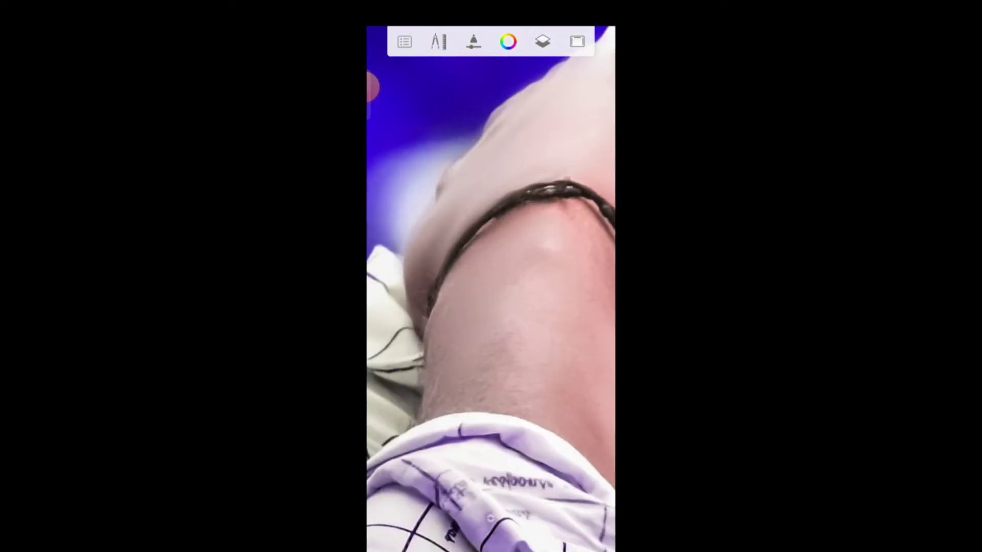
drag(470, 415, 436, 420)
drag(511, 416, 473, 417)
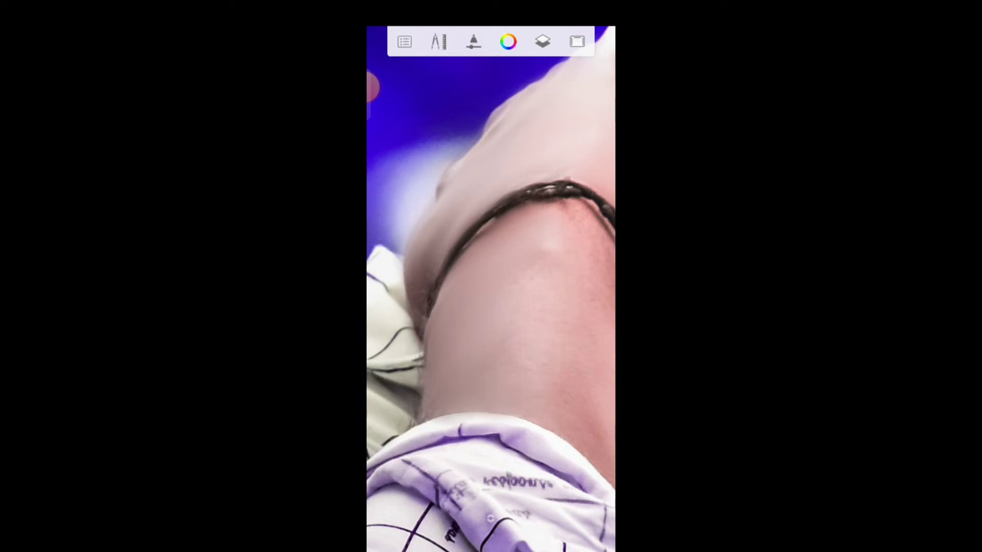
mouse_move(491, 287)
mouse_down()
mouse_move(460, 255)
mouse_move(460, 306)
mouse_move(460, 255)
mouse_move(491, 307)
mouse_move(465, 311)
mouse_move(471, 266)
mouse_move(481, 307)
mouse_move(476, 266)
mouse_move(491, 307)
mouse_move(491, 246)
mouse_up()
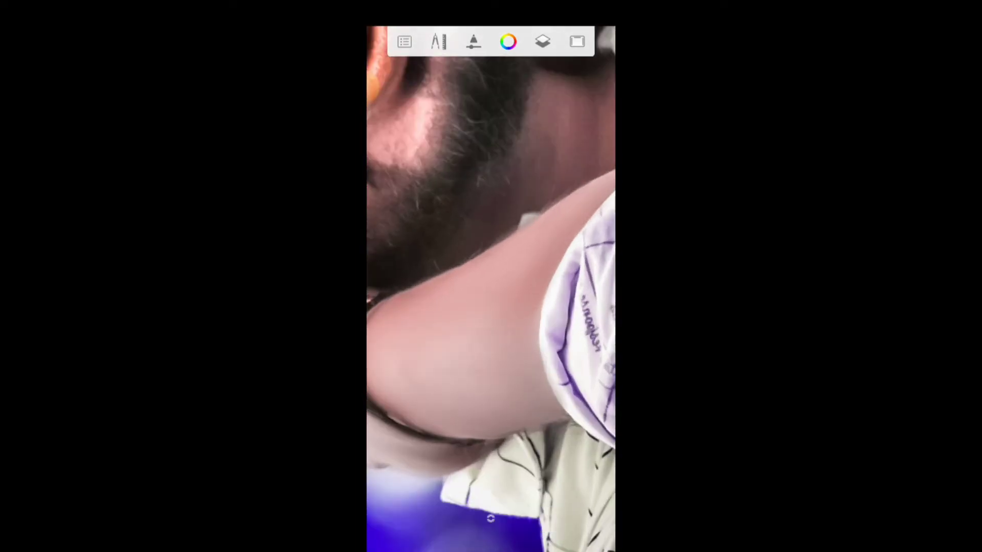
mouse_move(491, 287)
mouse_down()
mouse_move(476, 266)
mouse_move(491, 306)
mouse_move(486, 277)
mouse_up()
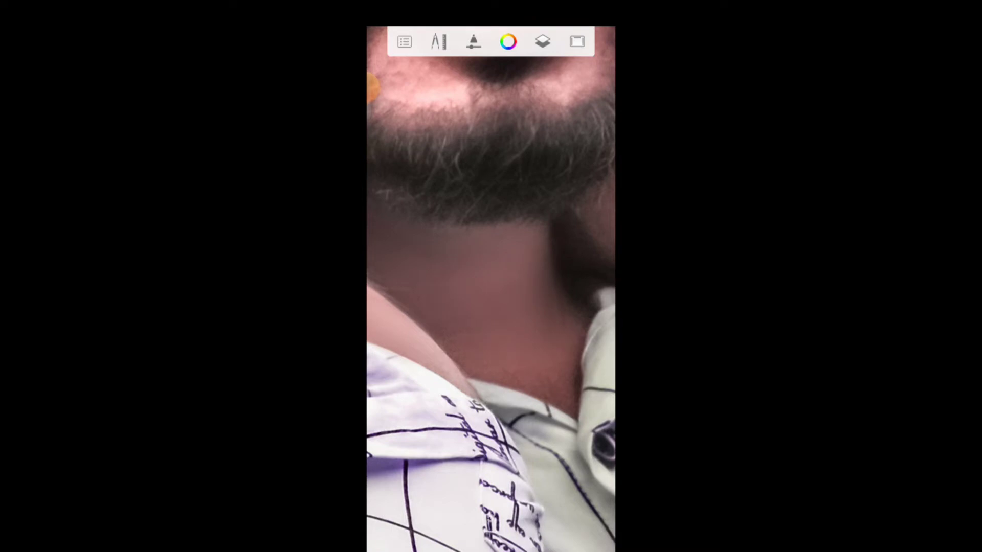
drag(473, 386, 578, 384)
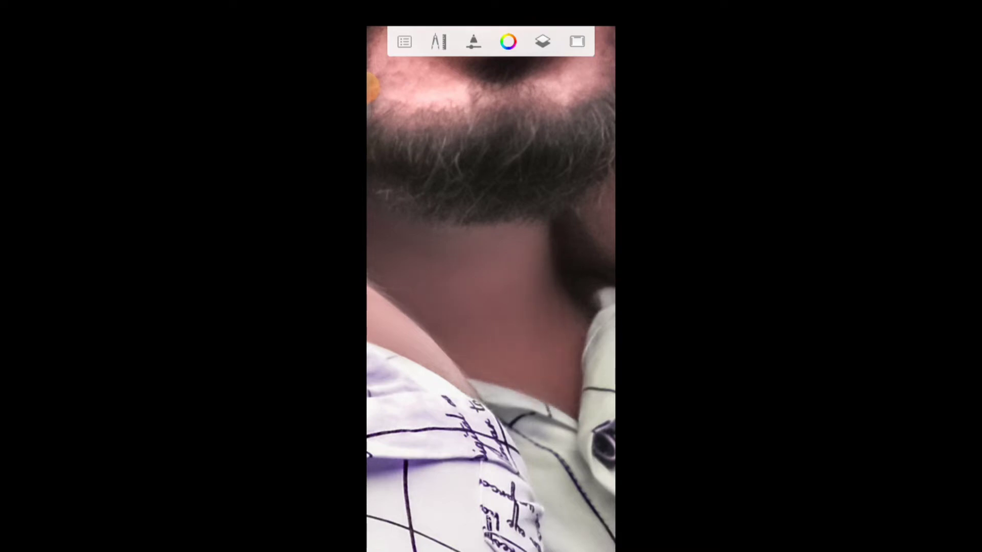
- Brighten the chin highlight below the lower lip
drag(491, 307, 483, 215)
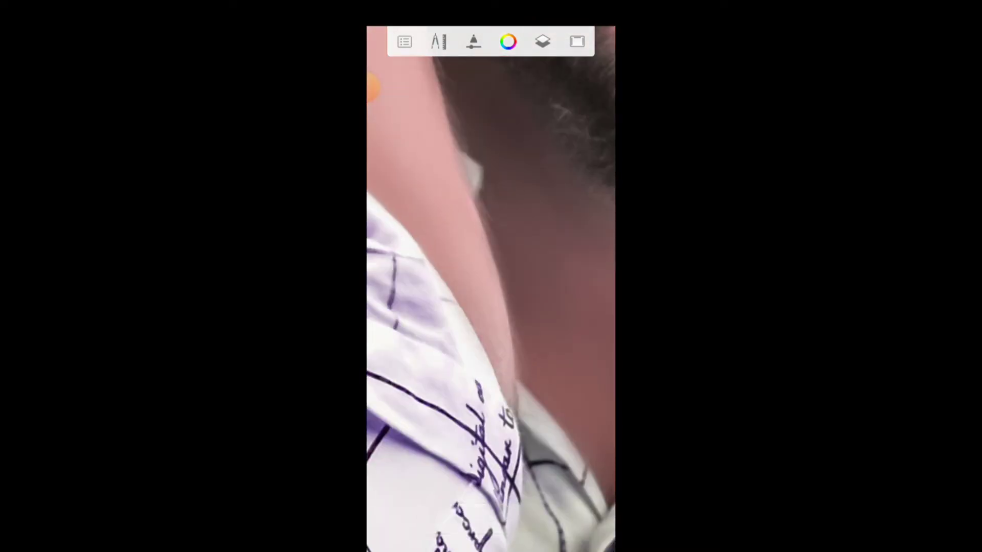
drag(492, 307, 491, 246)
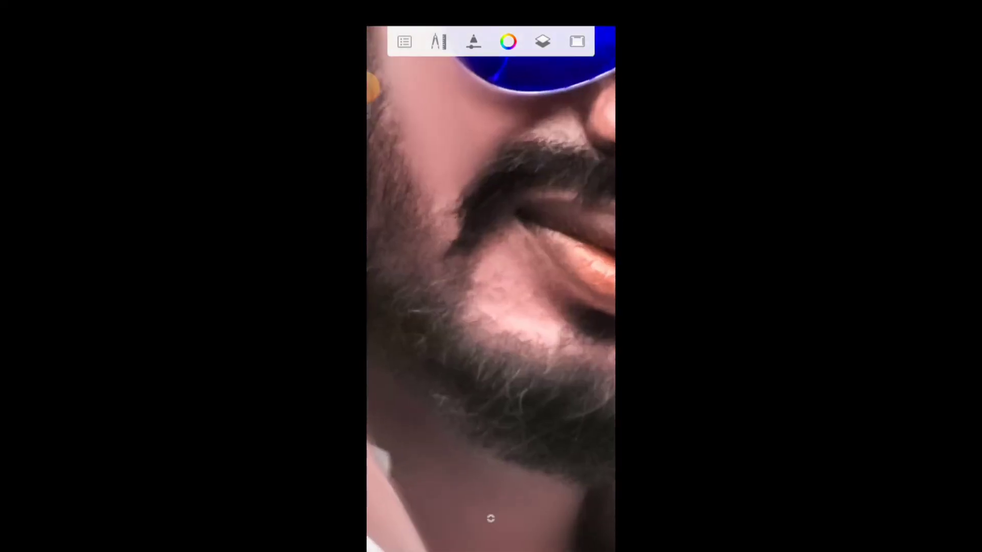
mouse_move(537, 289)
mouse_down()
mouse_move(565, 317)
mouse_move(562, 308)
mouse_up()
mouse_move(491, 306)
mouse_down()
mouse_move(492, 266)
mouse_move(460, 246)
mouse_up()
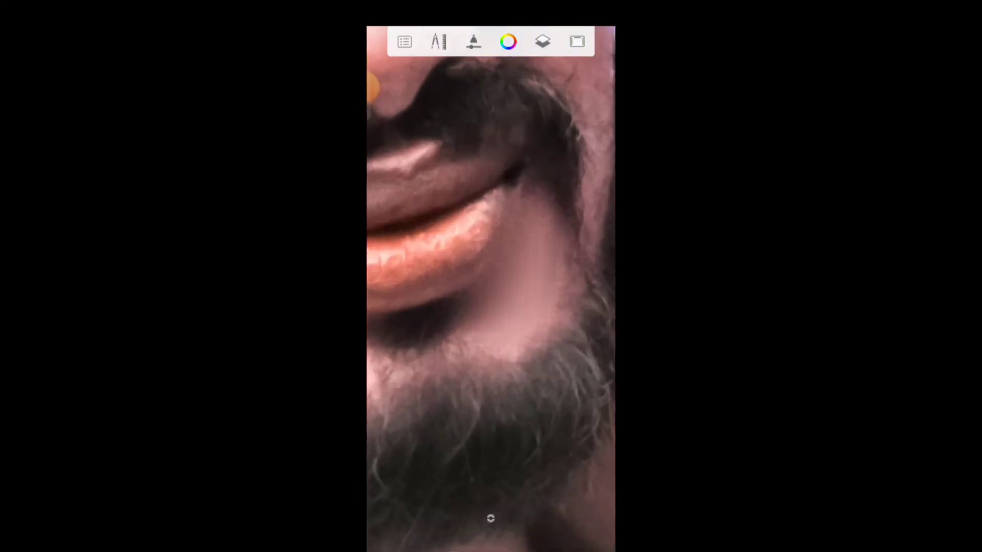
drag(491, 307, 492, 266)
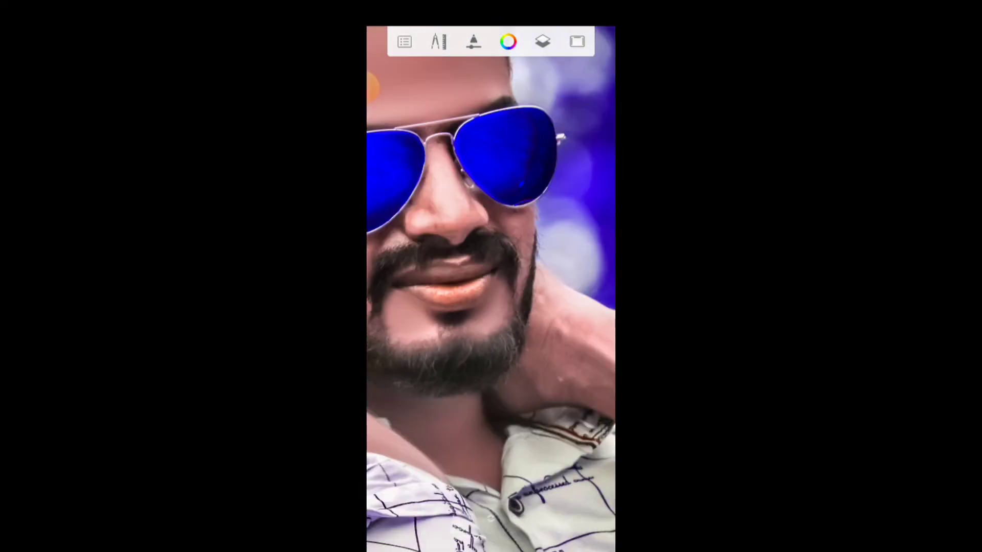
- Paint over the blemishes on the nose tip and smooth the shadow beneath it
scroll(491, 286, down, 5)
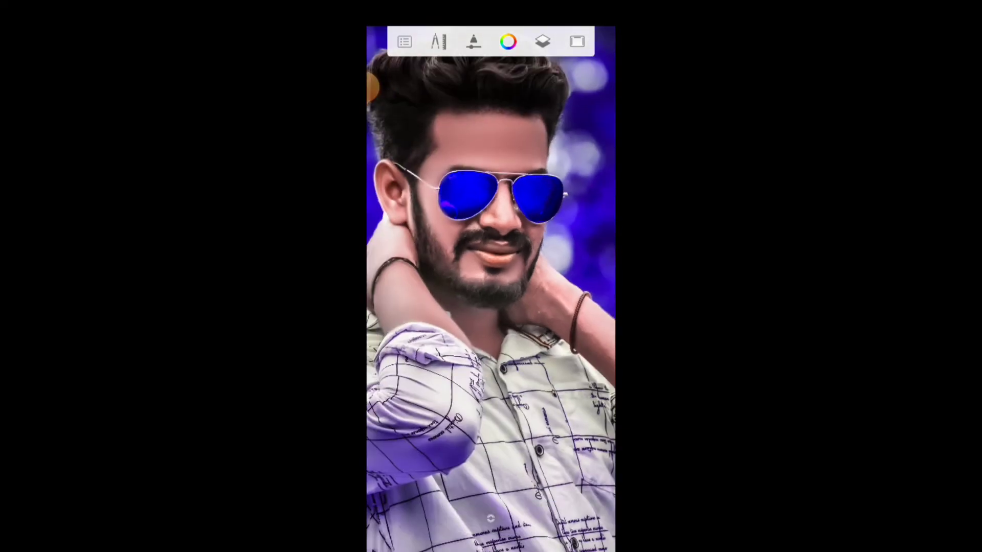
scroll(491, 255, up, 5)
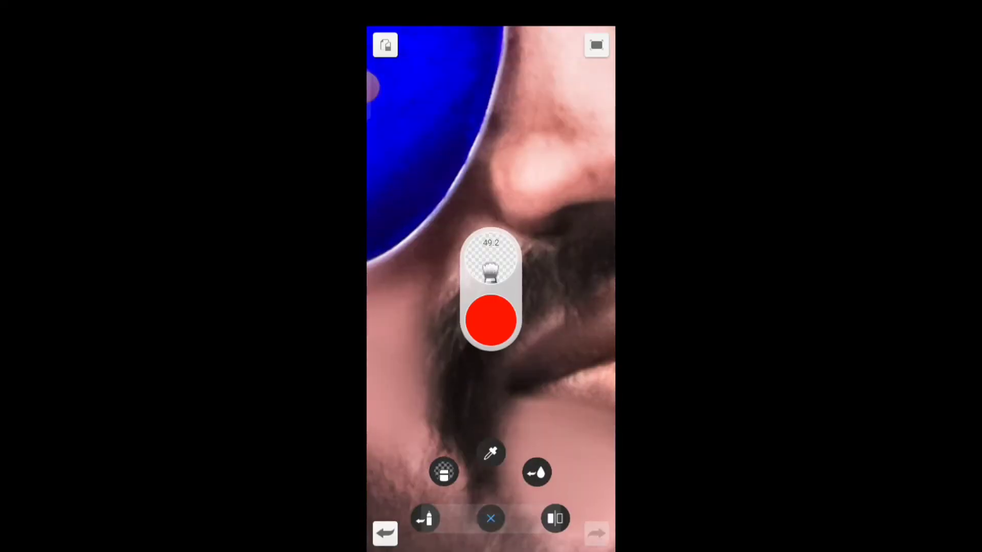
mouse_move(491, 320)
mouse_down()
mouse_move(491, 255)
mouse_move(567, 302)
mouse_move(522, 353)
mouse_up()
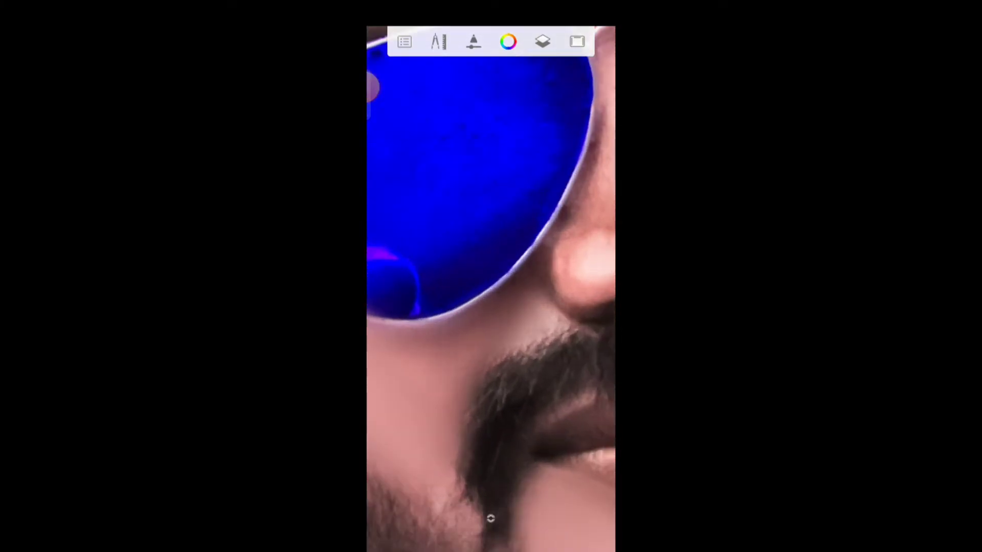
drag(573, 266, 506, 332)
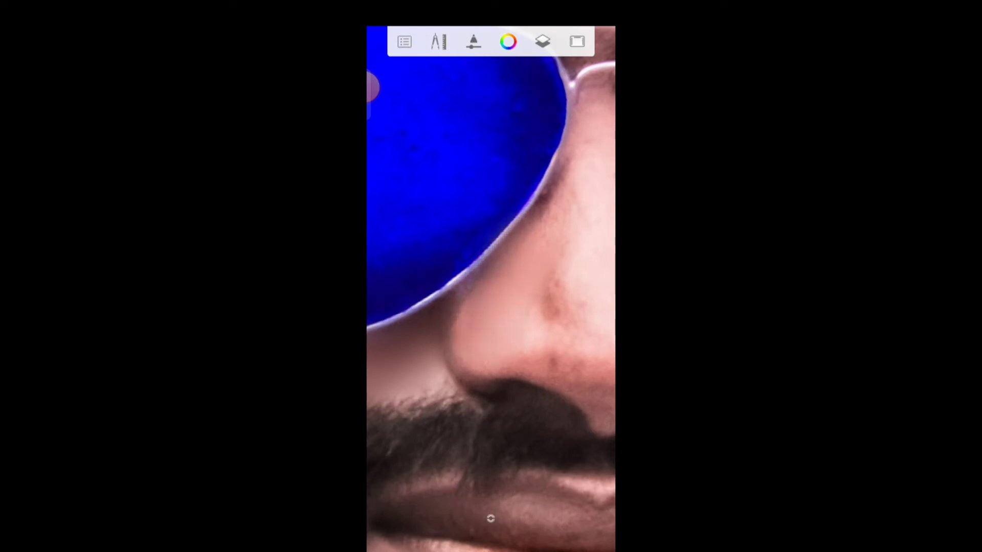
drag(527, 346, 485, 381)
drag(573, 348, 552, 312)
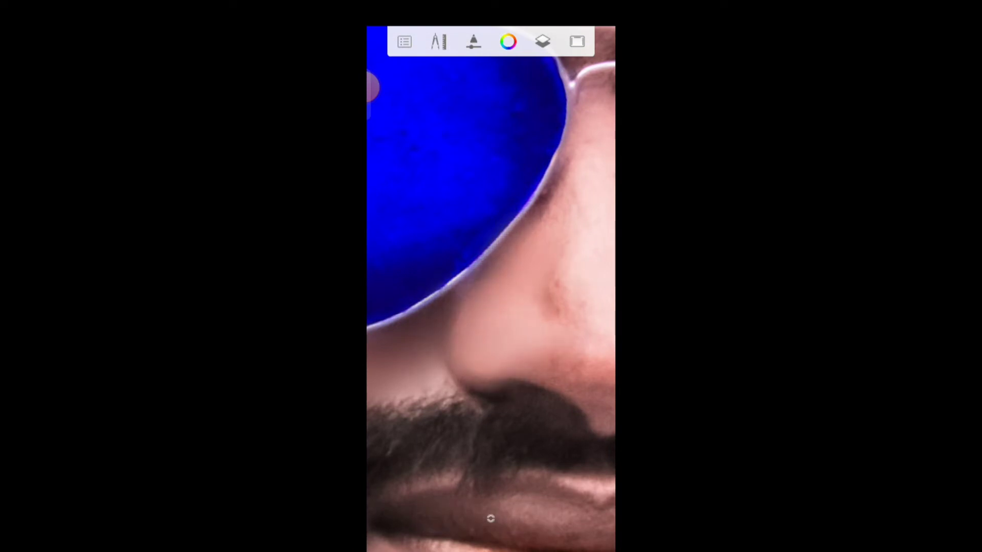
drag(552, 363, 552, 292)
- Smooth the skin below and beside the nose bridge and darken its top
drag(511, 256, 491, 353)
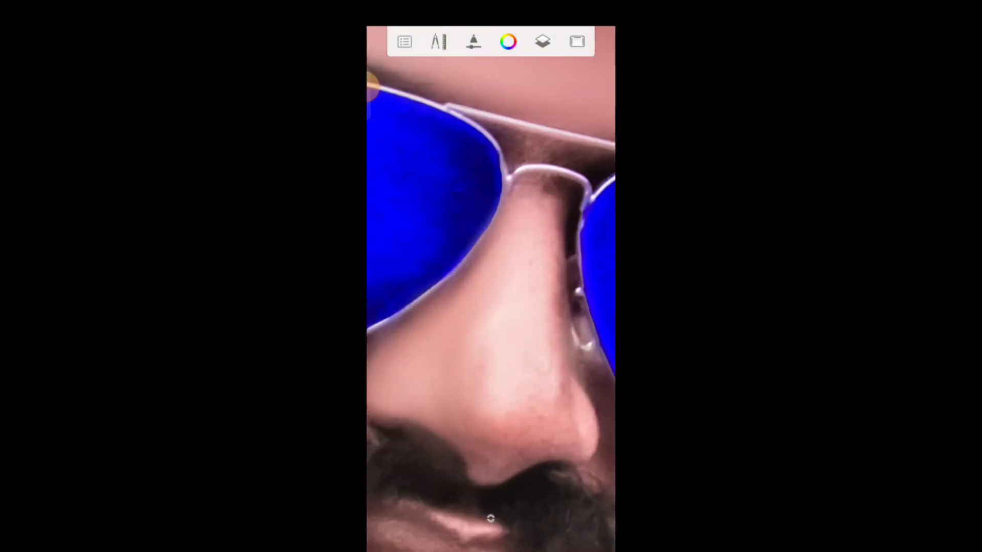
drag(512, 255, 501, 297)
mouse_move(475, 212)
mouse_down()
mouse_move(537, 225)
mouse_move(532, 307)
mouse_up()
mouse_move(537, 271)
mouse_down()
mouse_move(544, 332)
mouse_move(558, 307)
mouse_up()
mouse_move(461, 204)
mouse_down()
mouse_move(527, 209)
mouse_move(501, 286)
mouse_move(511, 317)
mouse_up()
- Shade the right side of the nose tip darker
mouse_move(491, 276)
mouse_down()
mouse_move(542, 292)
mouse_move(450, 317)
mouse_up()
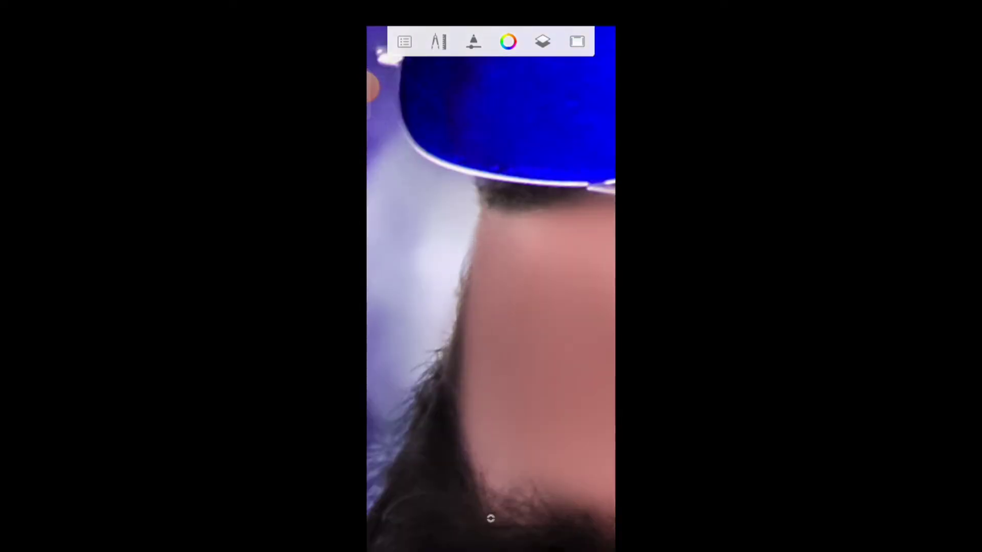
drag(491, 276, 439, 327)
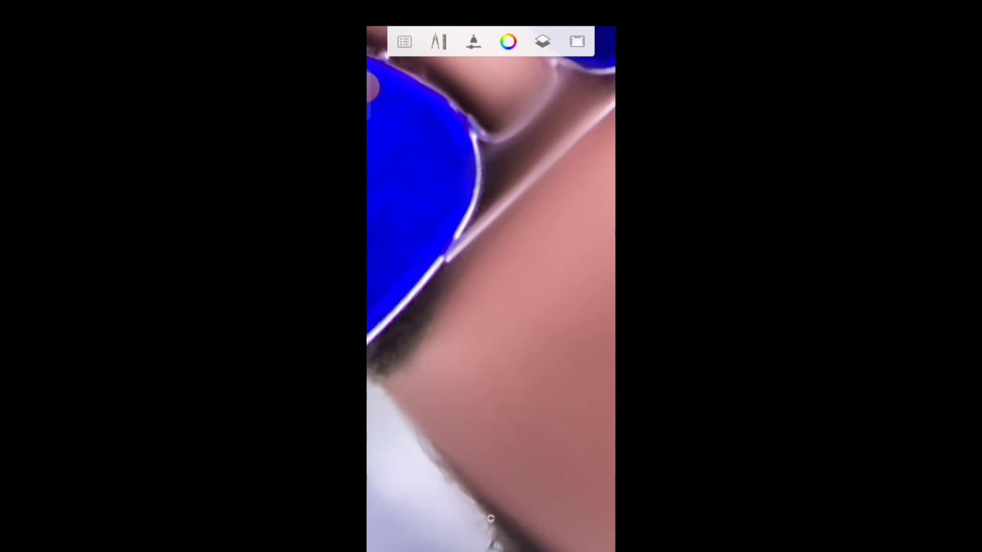
drag(491, 276, 461, 306)
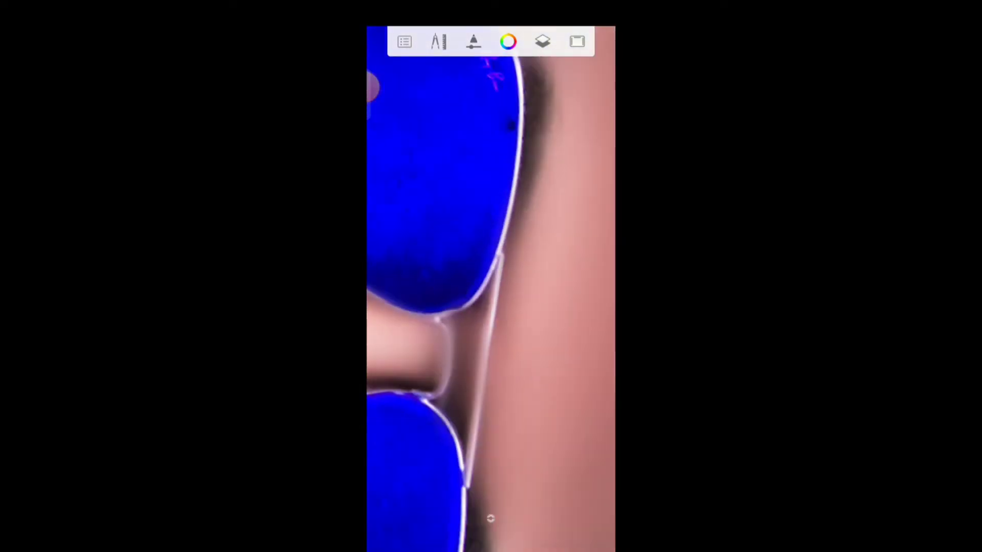
mouse_move(491, 276)
mouse_down()
mouse_move(481, 307)
mouse_move(491, 286)
mouse_move(491, 204)
mouse_up()
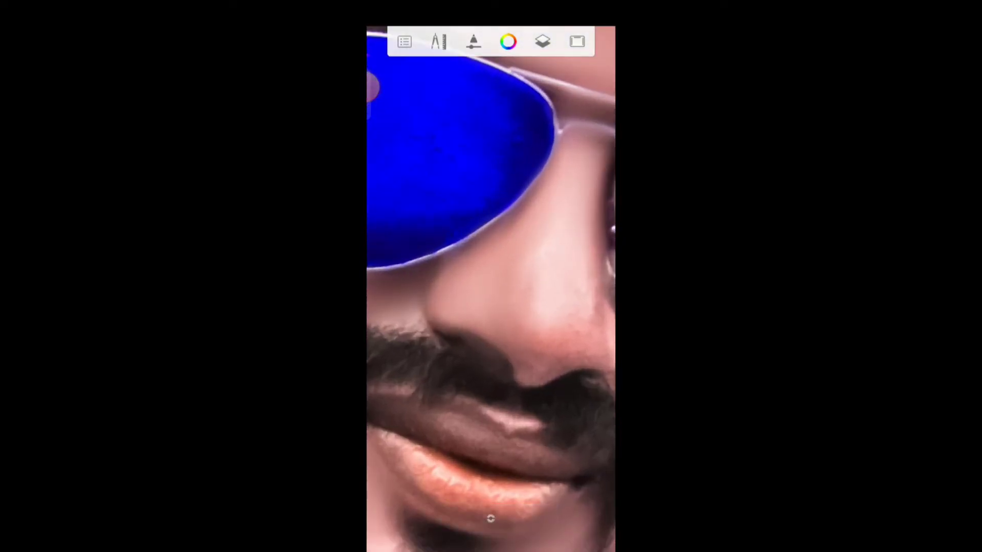
drag(532, 307, 555, 337)
- With a brush of about 40, lighten and blend the underside and right edge of the nose tip
drag(491, 276, 481, 256)
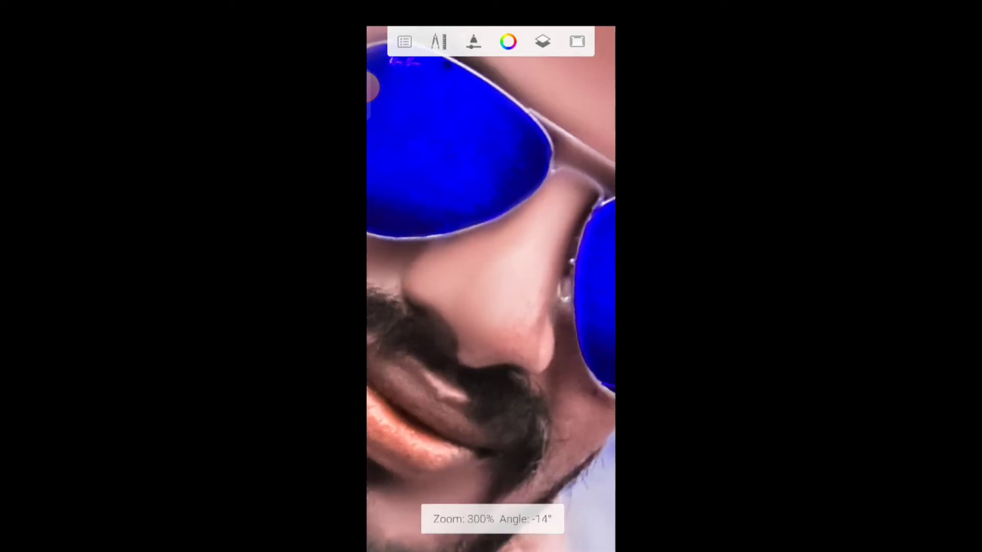
drag(491, 320, 491, 296)
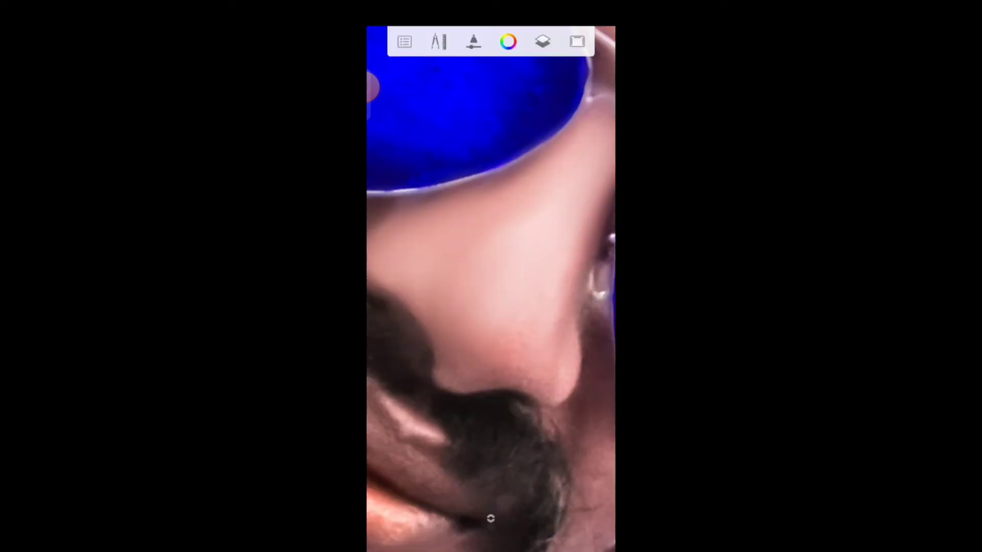
mouse_move(525, 368)
mouse_down()
mouse_move(507, 391)
mouse_move(479, 394)
mouse_up()
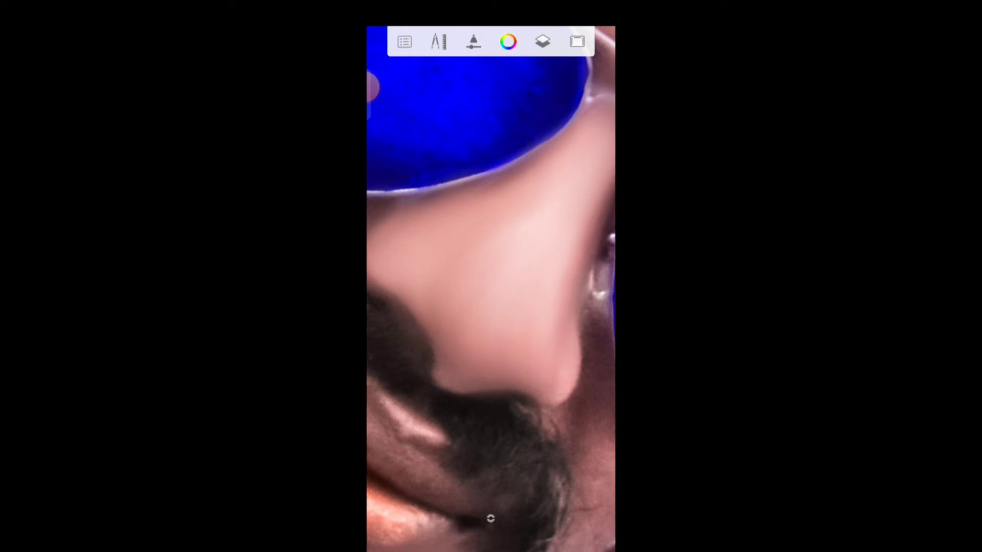
drag(583, 322, 575, 394)
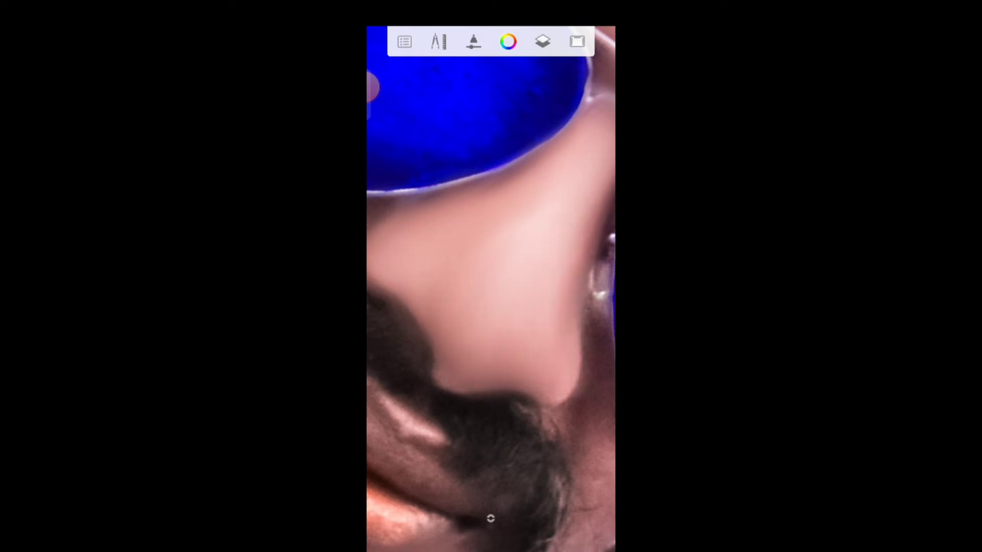
scroll(491, 276, down, 5)
scroll(491, 276, up, 2)
scroll(491, 276, up, 3)
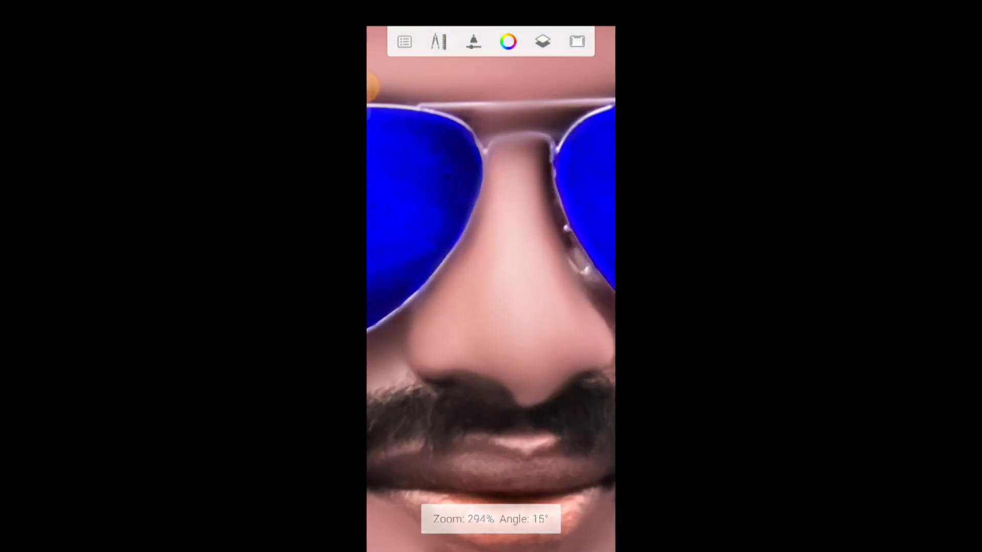
scroll(491, 276, down, 1)
scroll(490, 277, up, 4)
scroll(490, 276, up, 3)
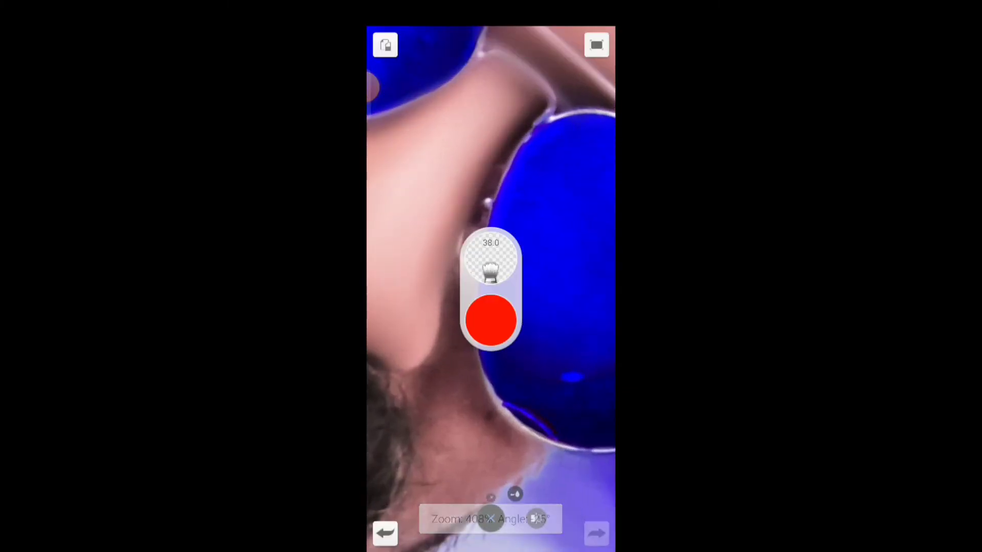
scroll(490, 276, up, 2)
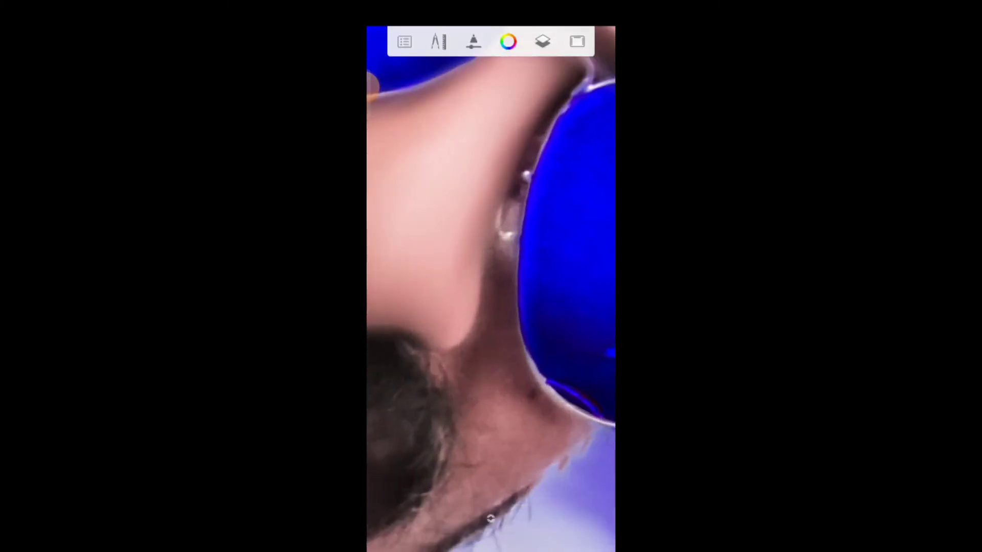
scroll(491, 289, down, 1)
scroll(491, 289, down, 1)
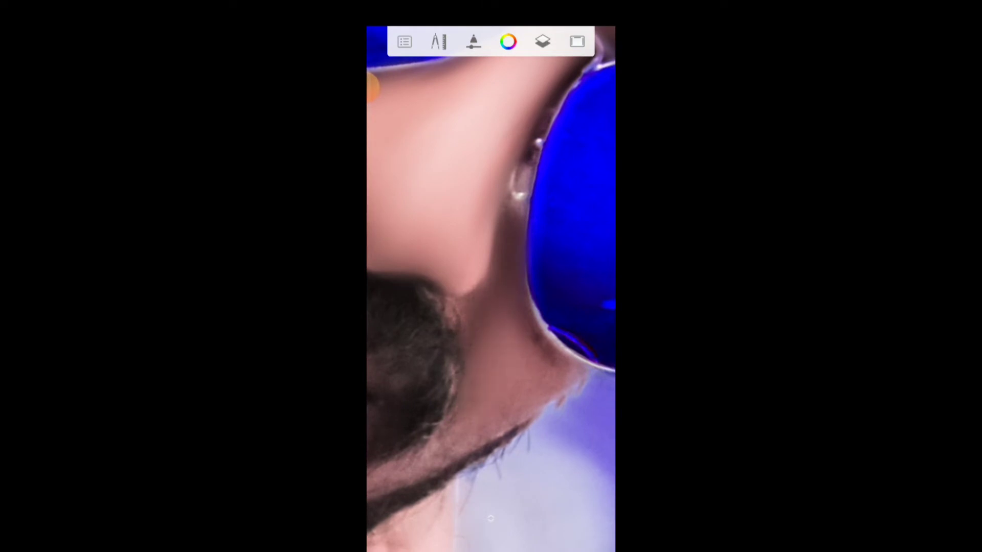
scroll(490, 288, down, 1)
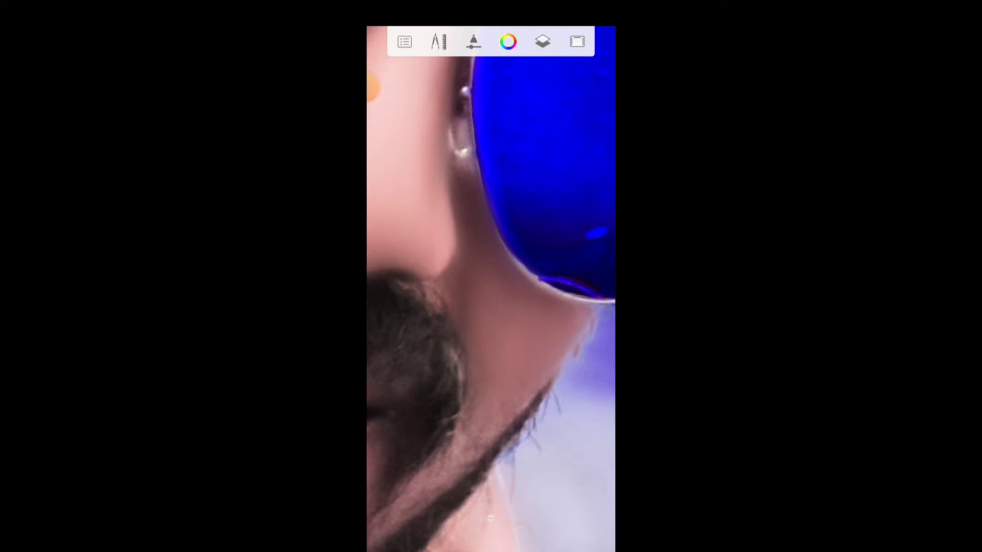
scroll(490, 288, down, 1)
scroll(490, 289, down, 1)
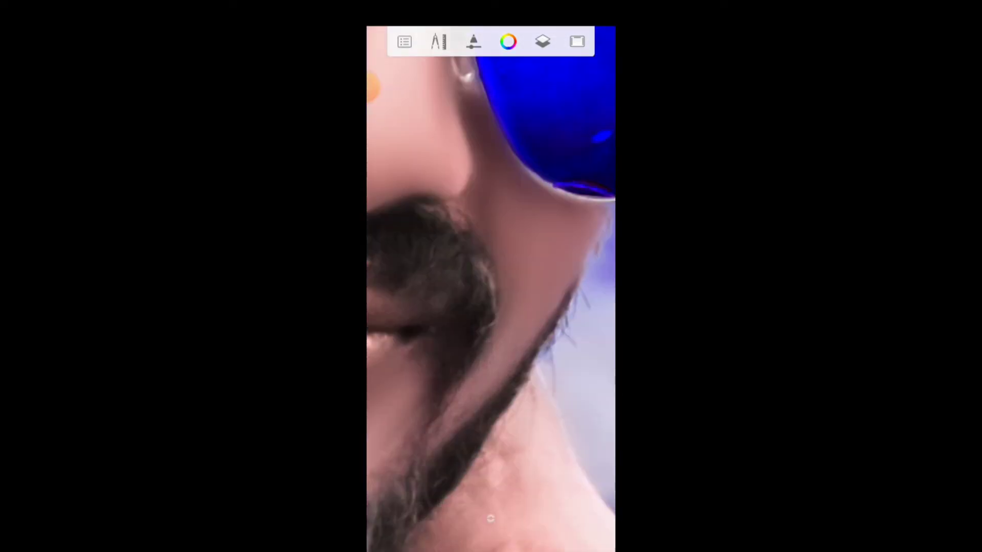
scroll(490, 288, down, 3)
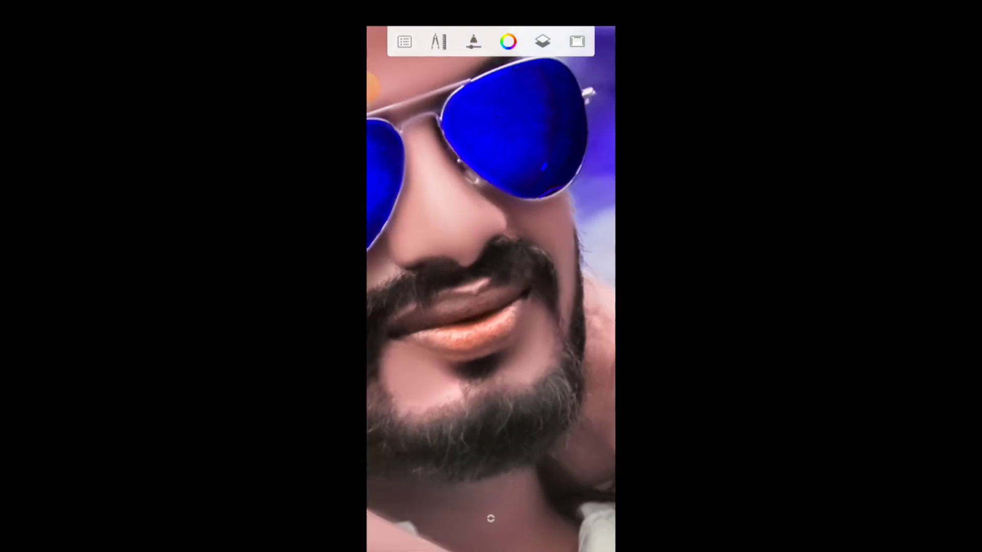
- Zoom out from the mouth close-up until the full retouched figure is visible
scroll(490, 289, up, 3)
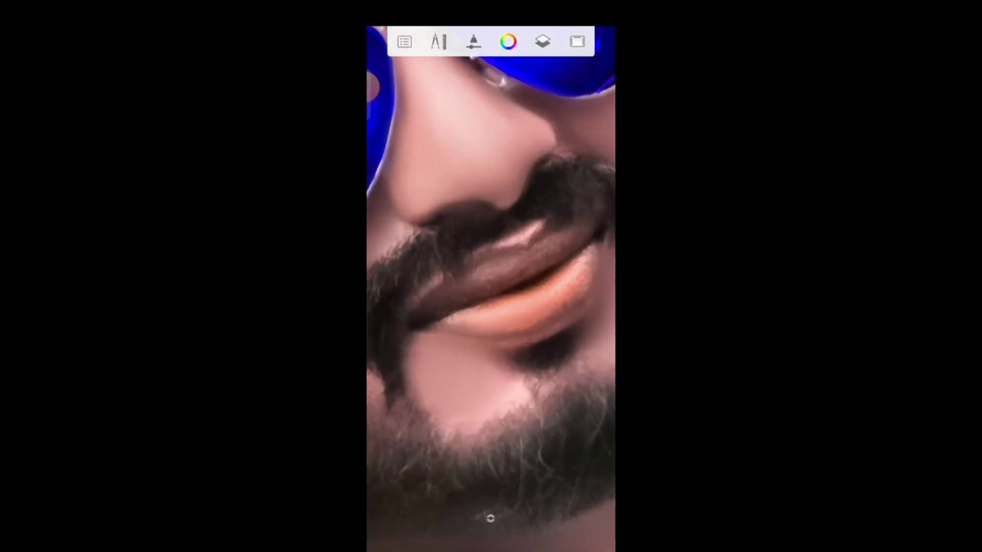
scroll(490, 289, up, 3)
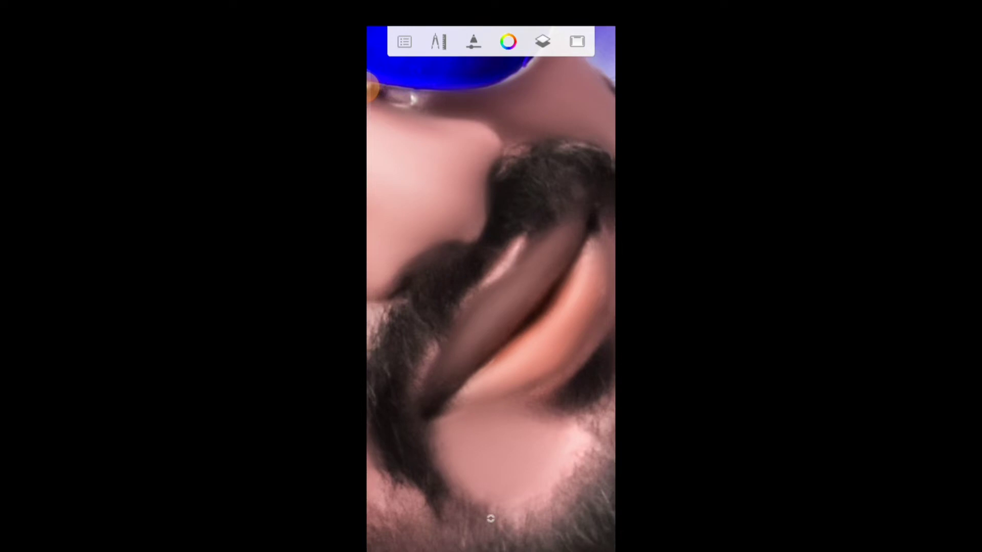
scroll(490, 288, up, 2)
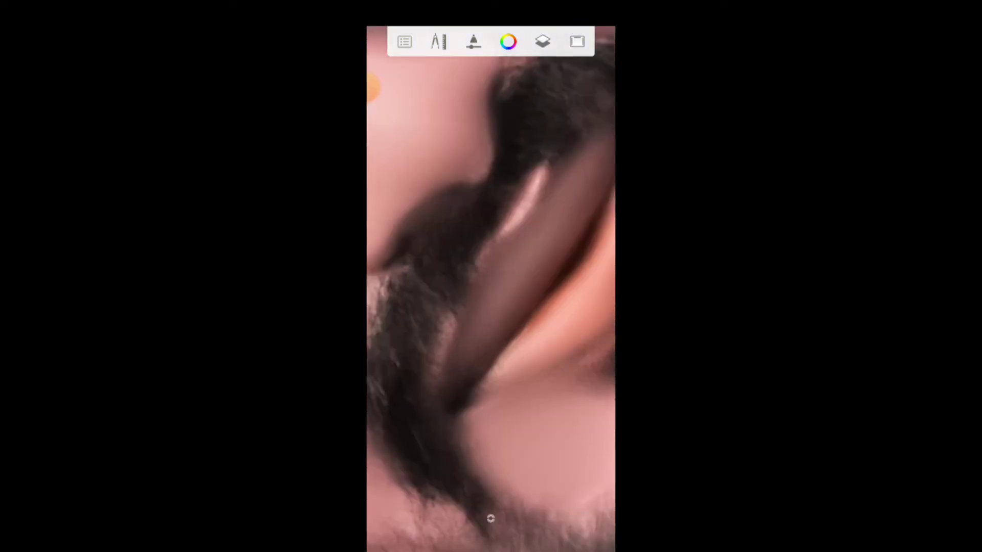
scroll(491, 288, down, 2)
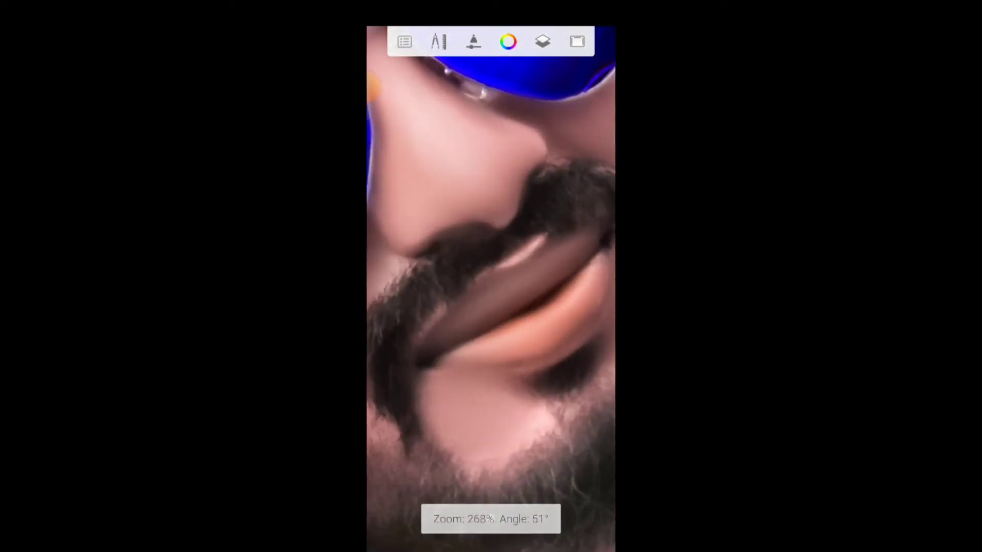
scroll(491, 288, down, 3)
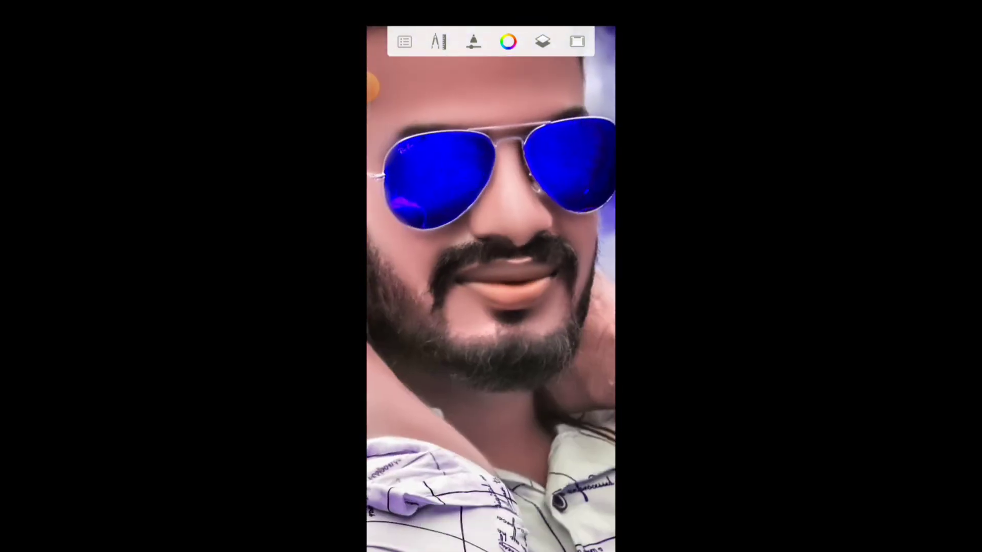
scroll(491, 288, down, 3)
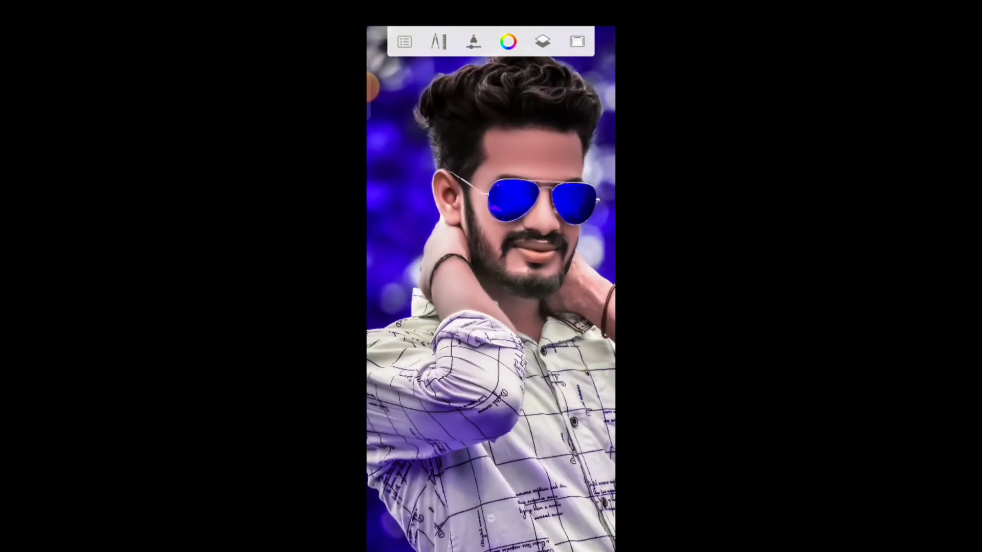
- Set the smudge brush size to about 50
scroll(491, 289, up, 3)
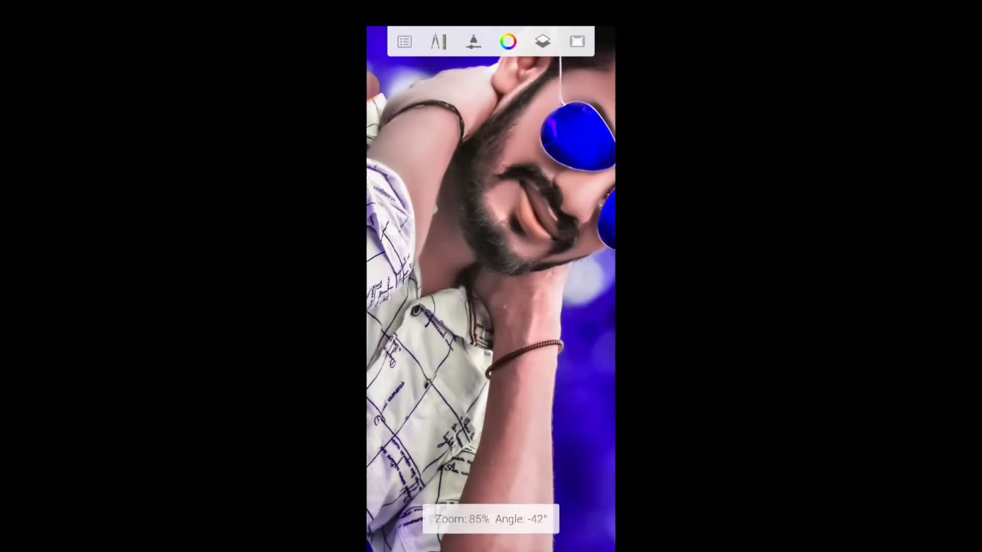
scroll(491, 288, up, 3)
drag(491, 317, 491, 256)
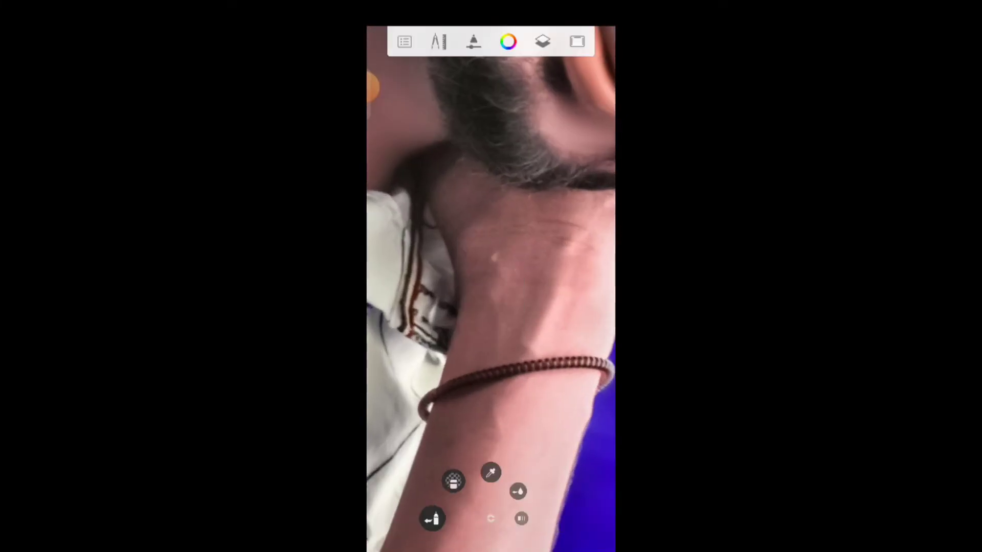
scroll(491, 288, up, 2)
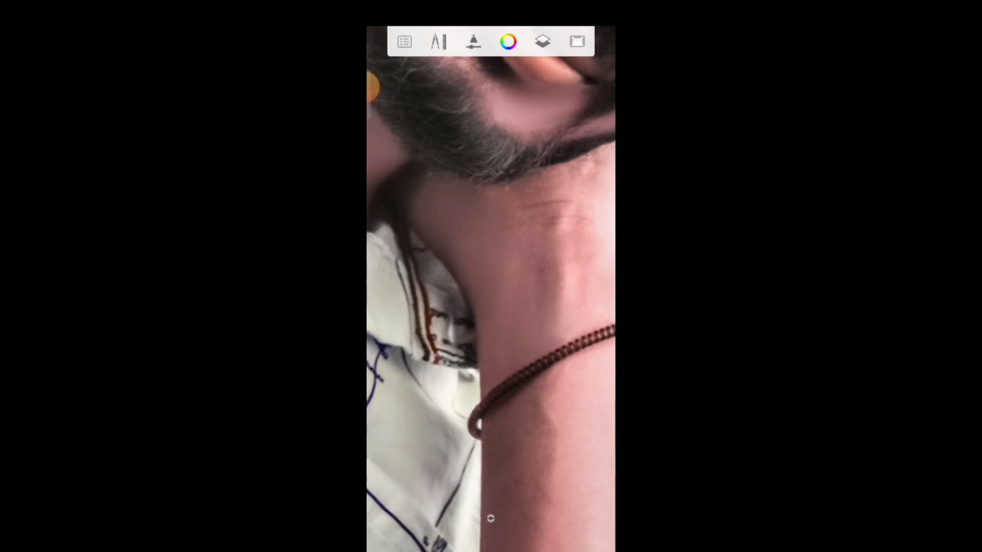
- Smudge the forearm skin below the bracelet to blend away the dark patch and even the tone
scroll(491, 286, up, 2)
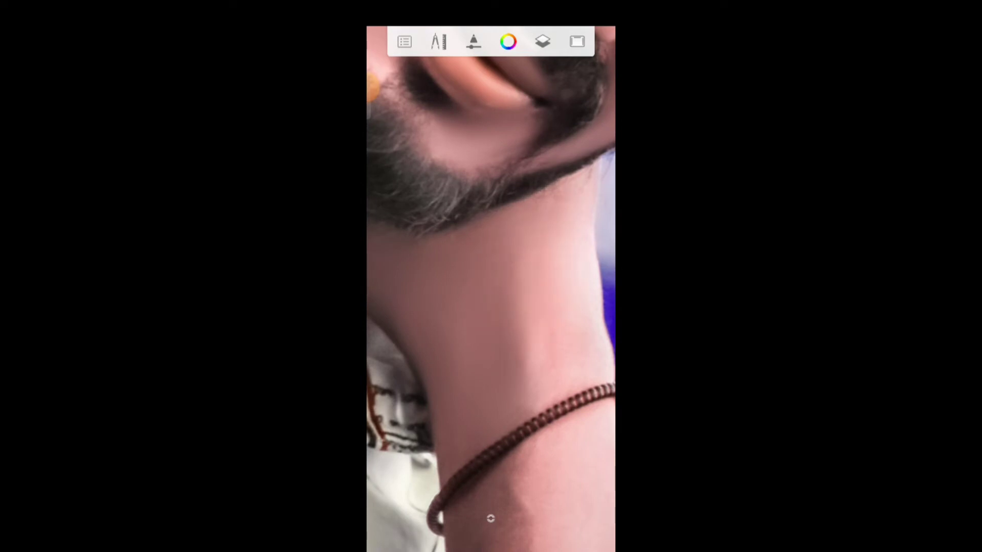
scroll(491, 286, down, 2)
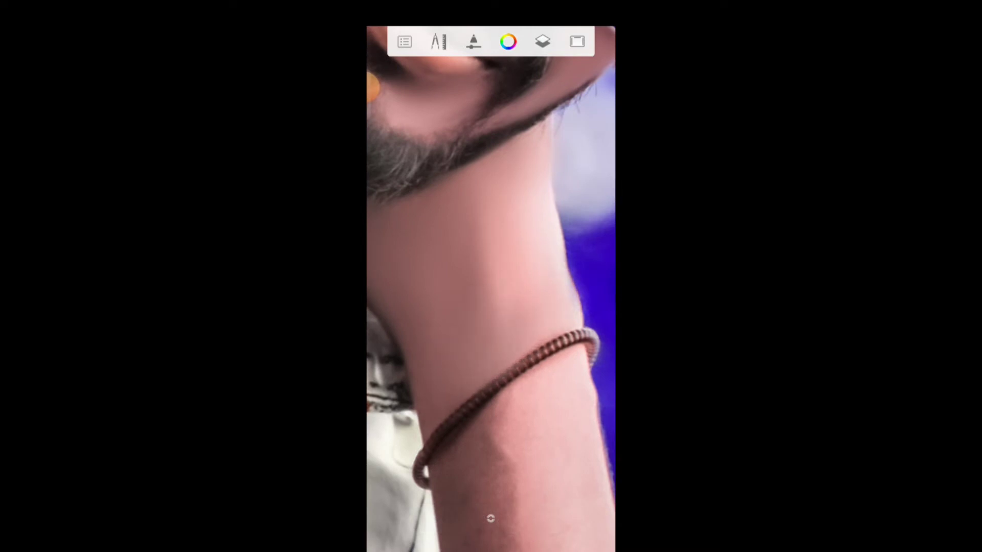
scroll(491, 286, down, 3)
scroll(491, 286, up, 5)
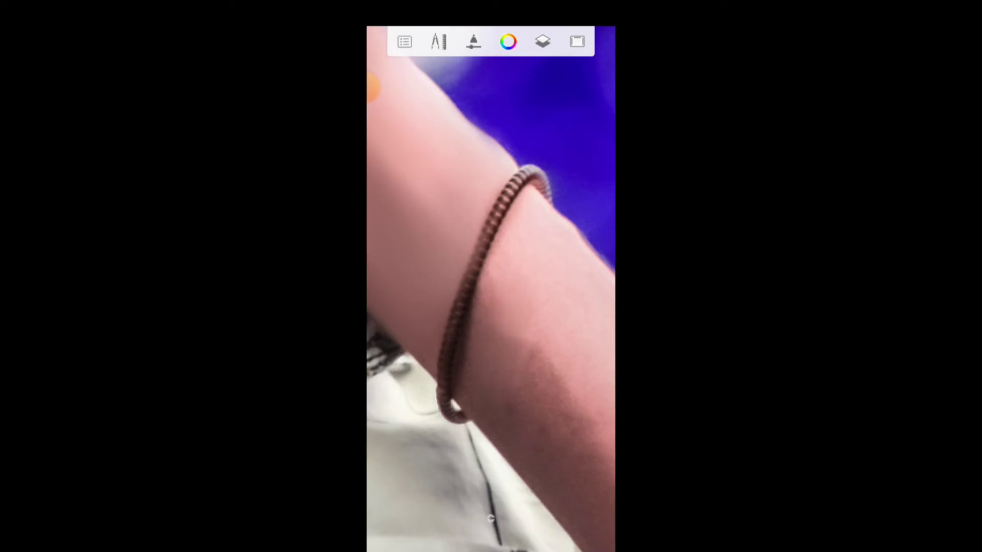
scroll(491, 287, up, 2)
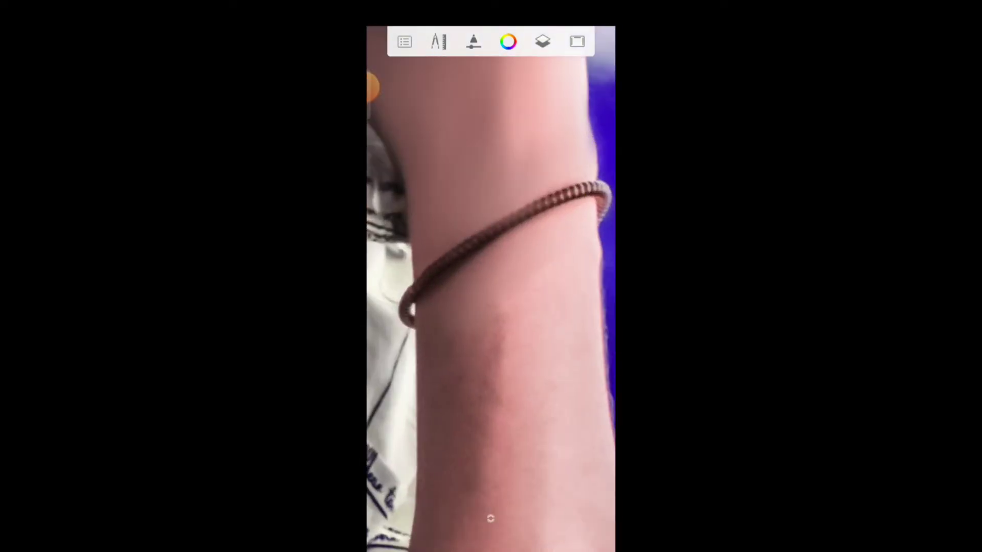
drag(499, 332, 499, 364)
drag(414, 338, 413, 399)
drag(505, 263, 505, 303)
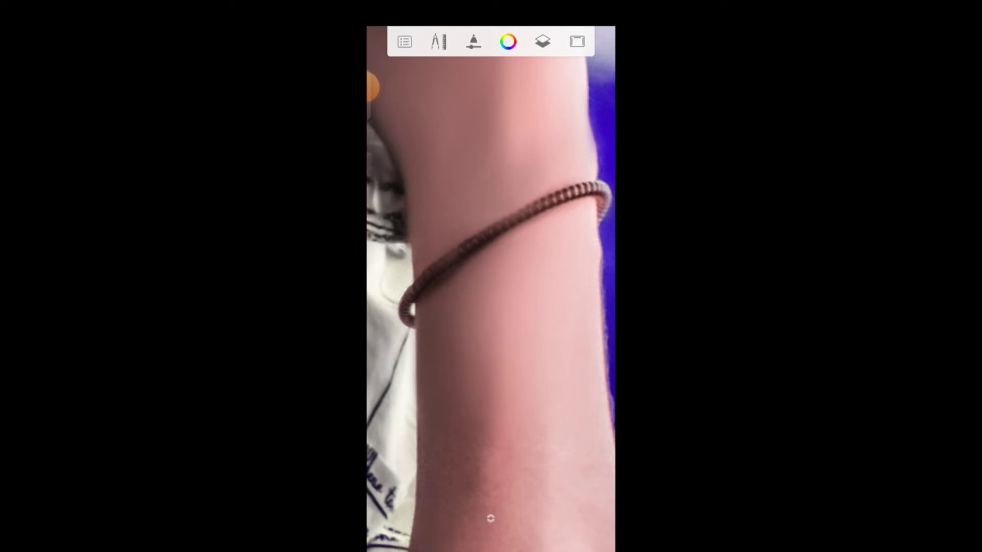
- Smudge the forearm's lower edge and its edge against the blue background
scroll(491, 287, down, 3)
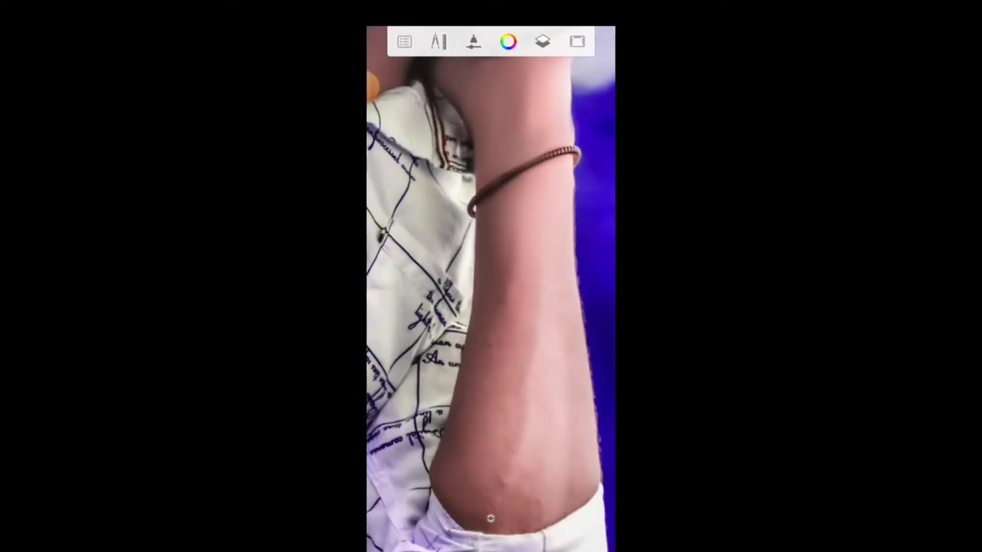
scroll(490, 519, down, 1)
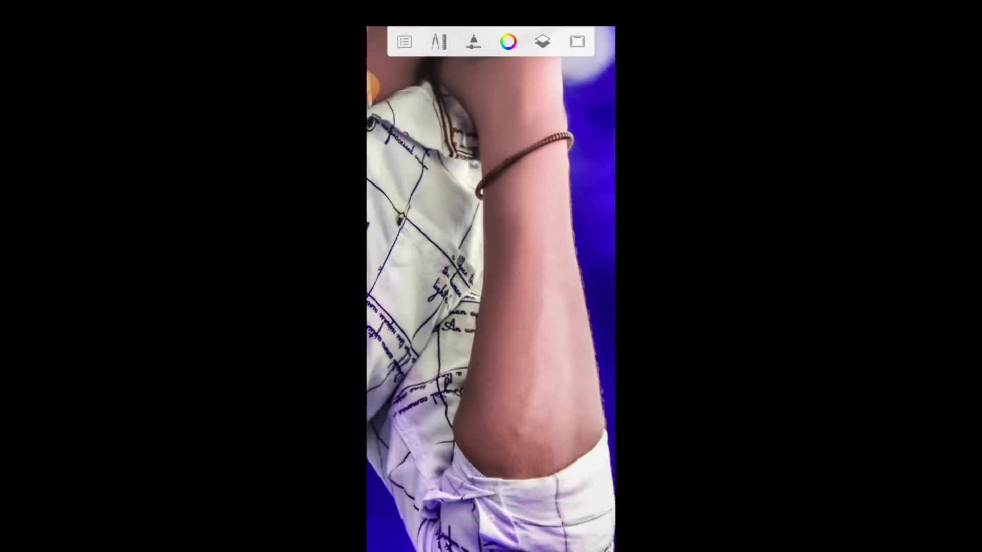
scroll(491, 287, up, 3)
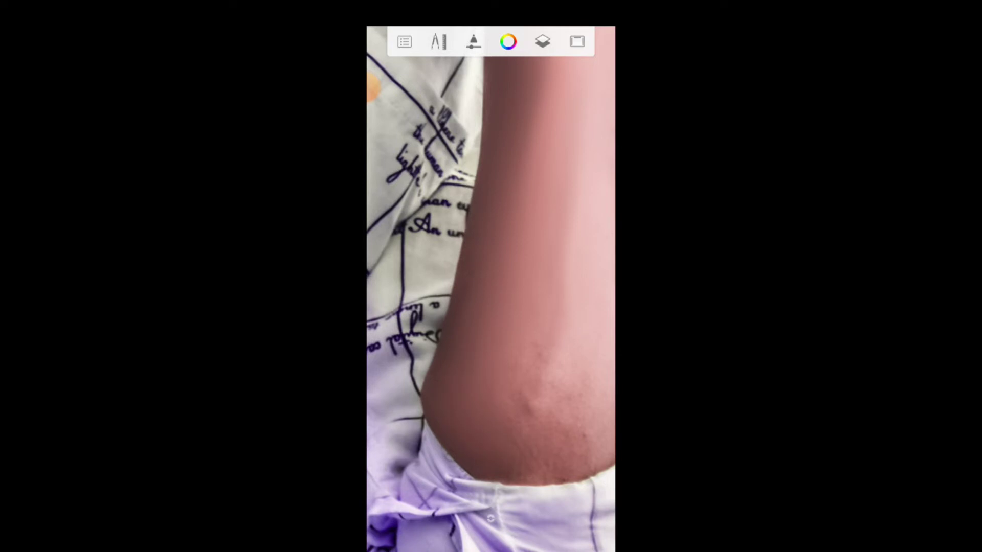
scroll(491, 287, down, 2)
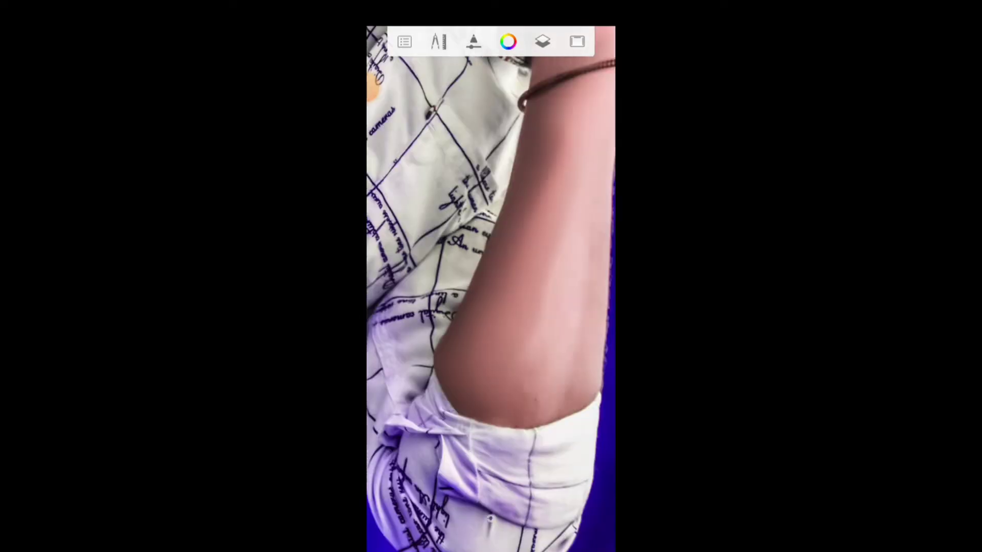
scroll(491, 286, up, 3)
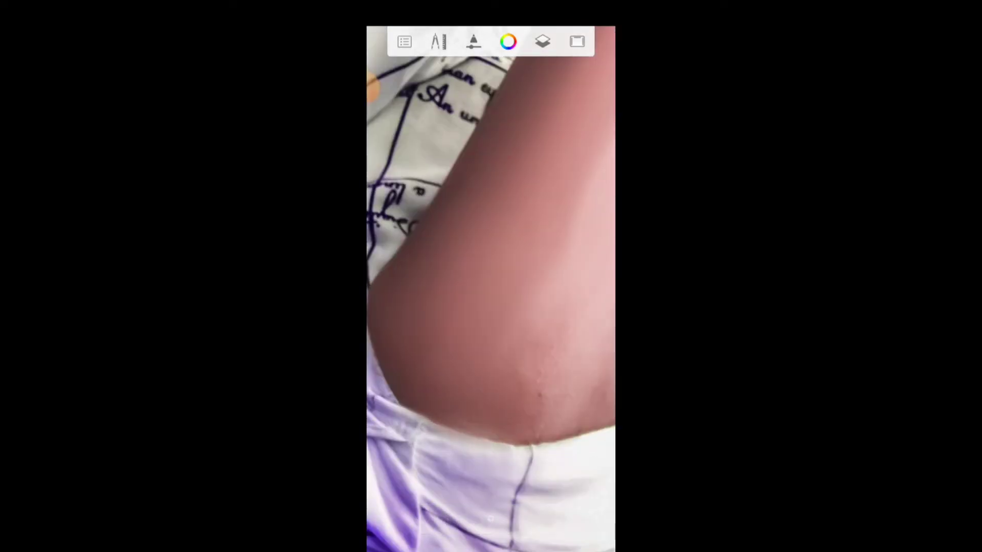
scroll(491, 286, down, 2)
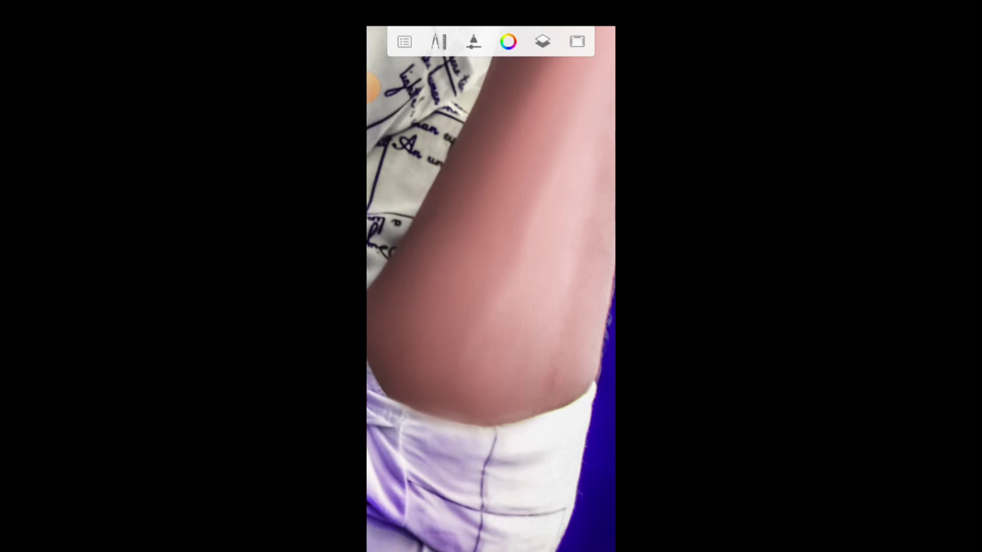
drag(449, 428, 471, 425)
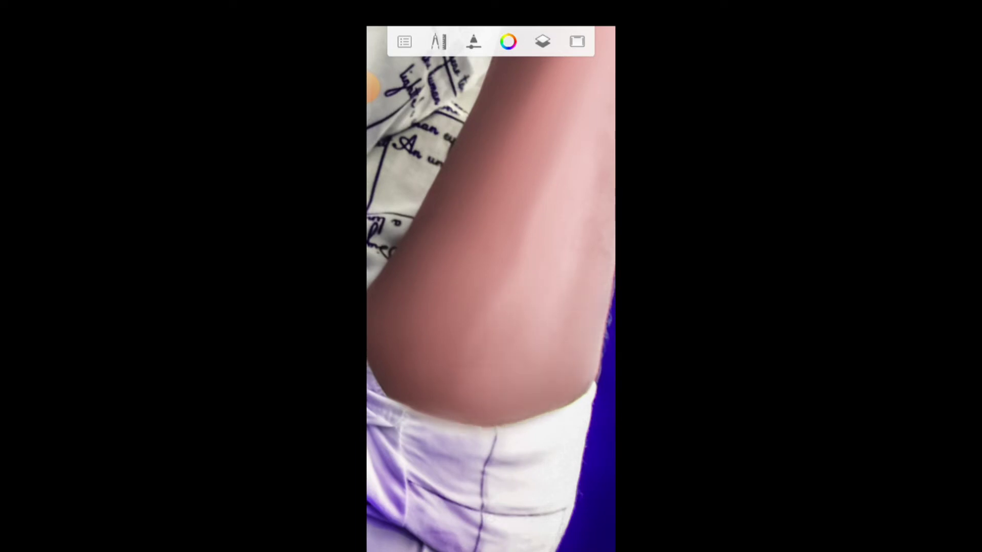
scroll(491, 287, down, 2)
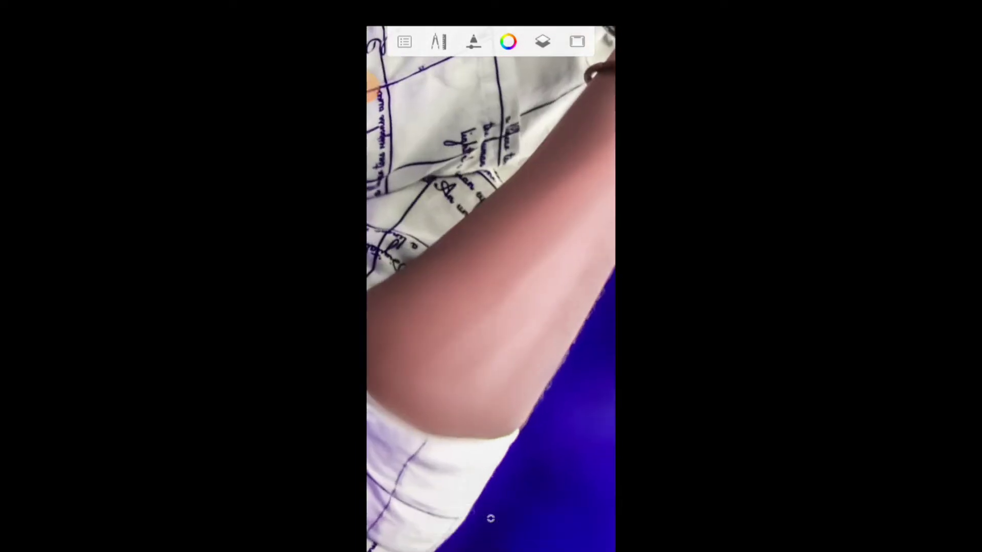
scroll(491, 287, up, 2)
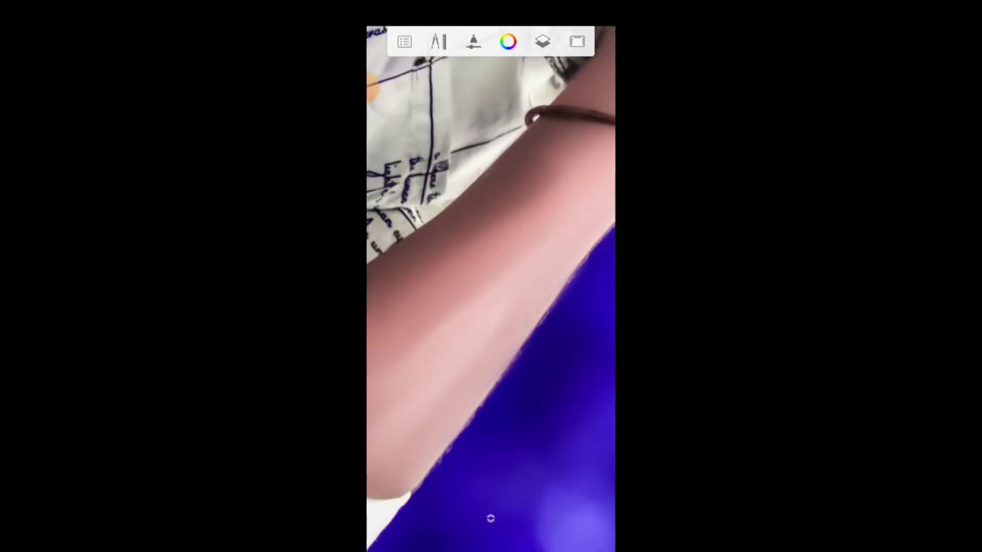
drag(537, 320, 606, 233)
- Enlarge the brush to about 128 and bring the upper arm and shirt into view
scroll(491, 286, down, 2)
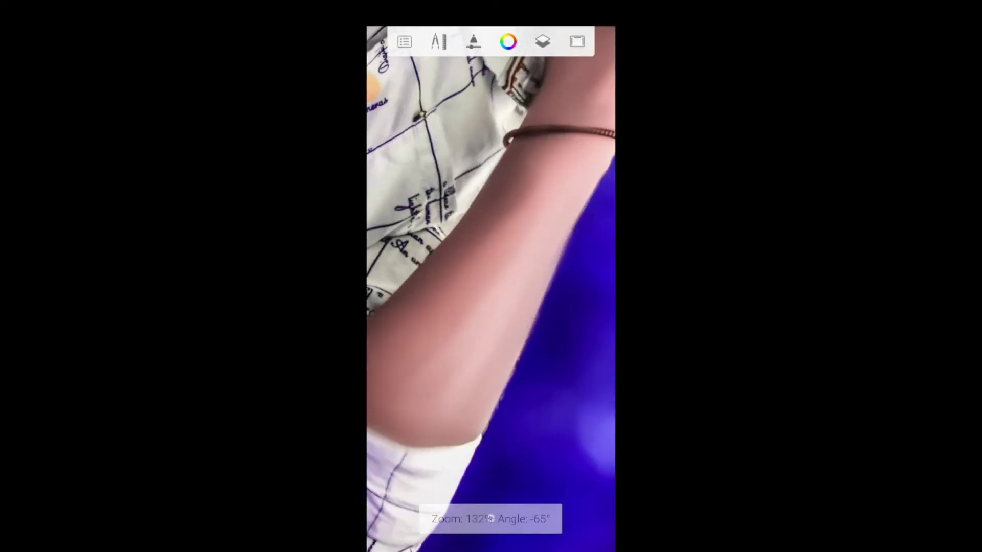
scroll(491, 286, down, 1)
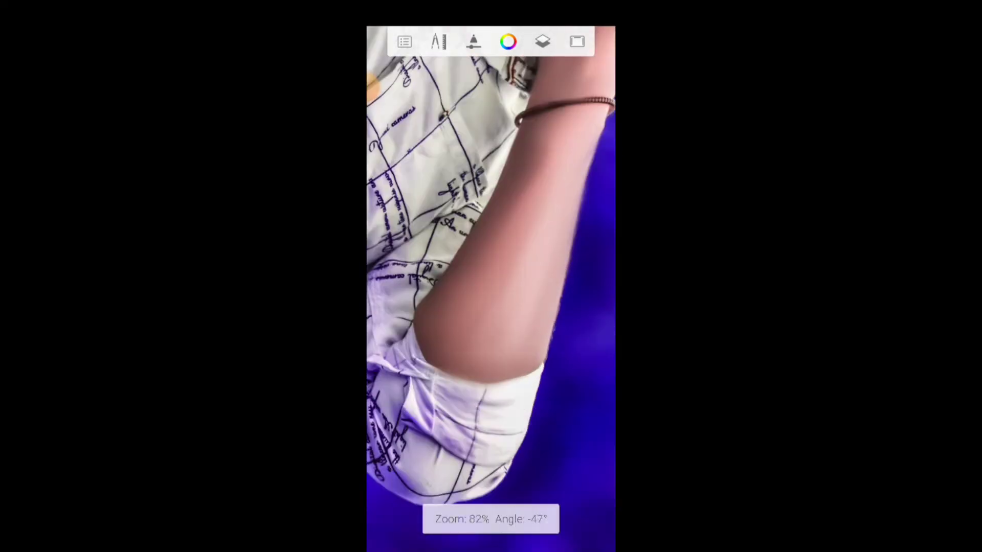
drag(491, 317, 491, 256)
scroll(491, 287, up, 2)
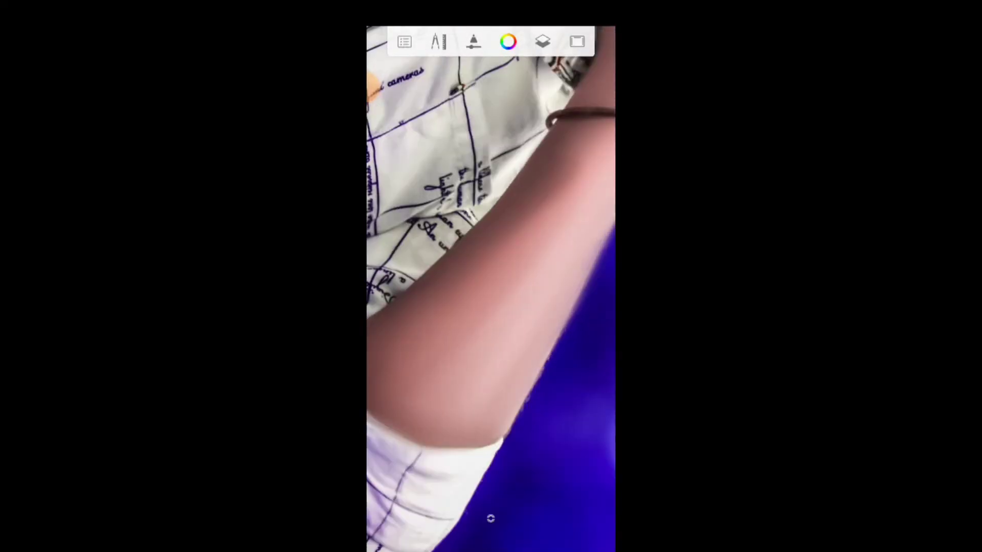
scroll(491, 287, down, 3)
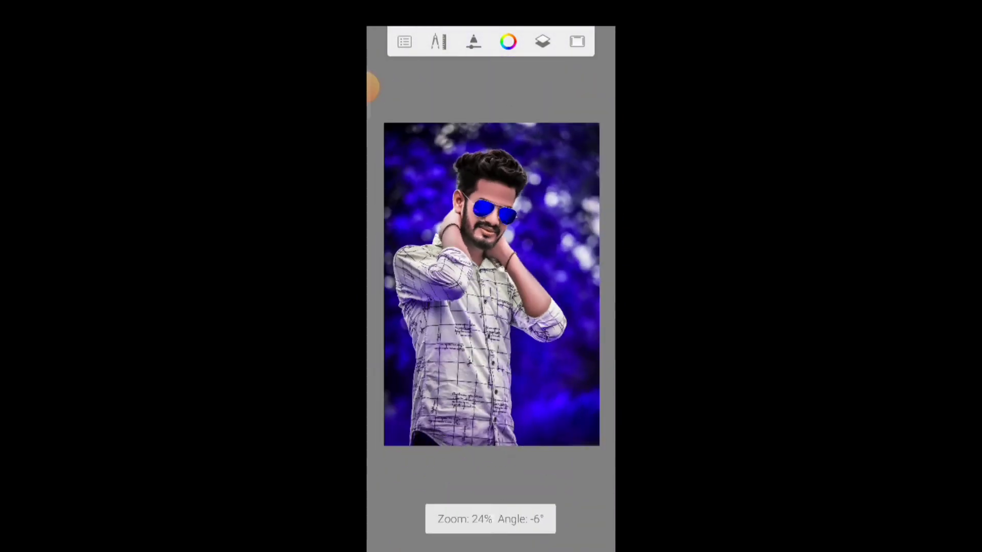
scroll(491, 287, up, 3)
scroll(491, 287, up, 2)
drag(491, 307, 491, 271)
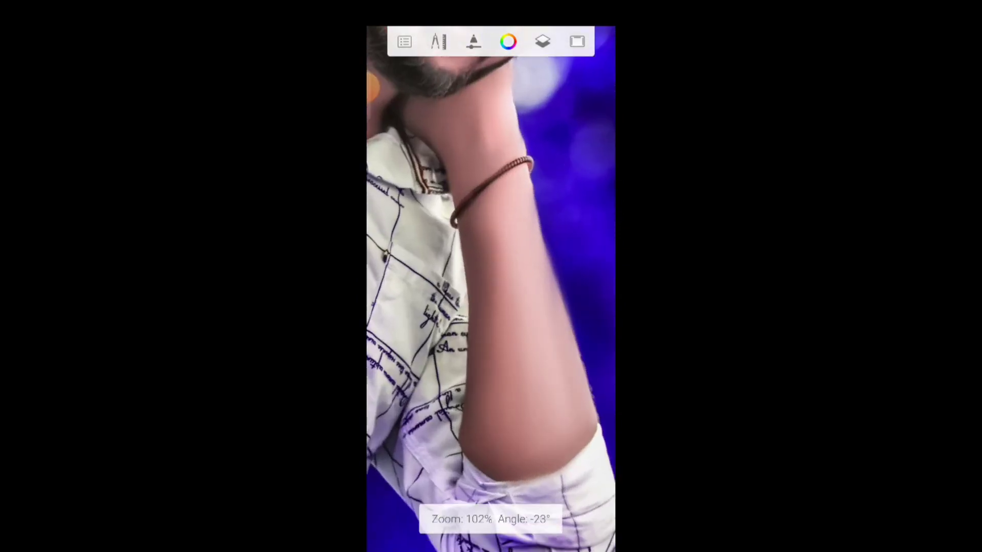
scroll(491, 289, down, 10)
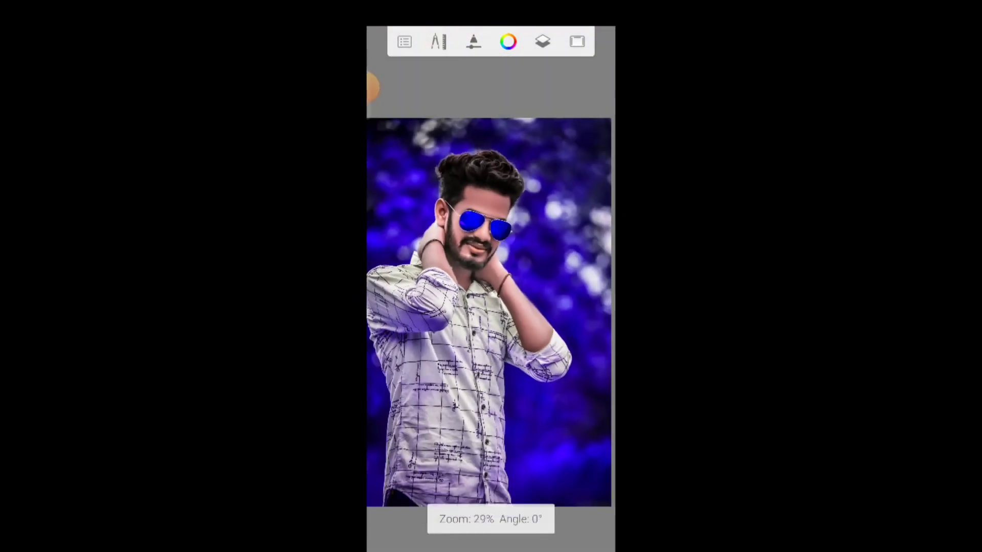
- Add a new blank layer above the photo and show its blend mode list
click(543, 41)
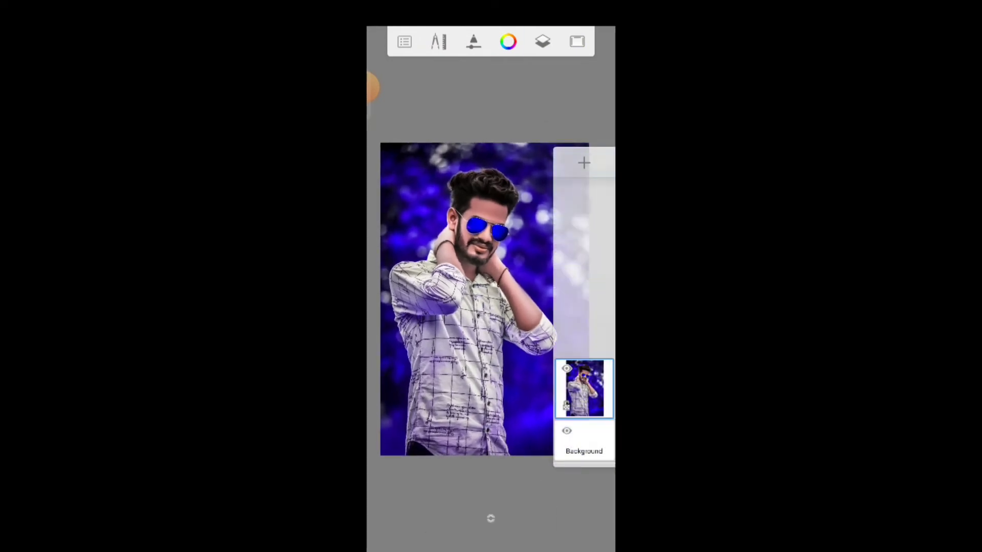
click(584, 163)
click(584, 327)
click(491, 289)
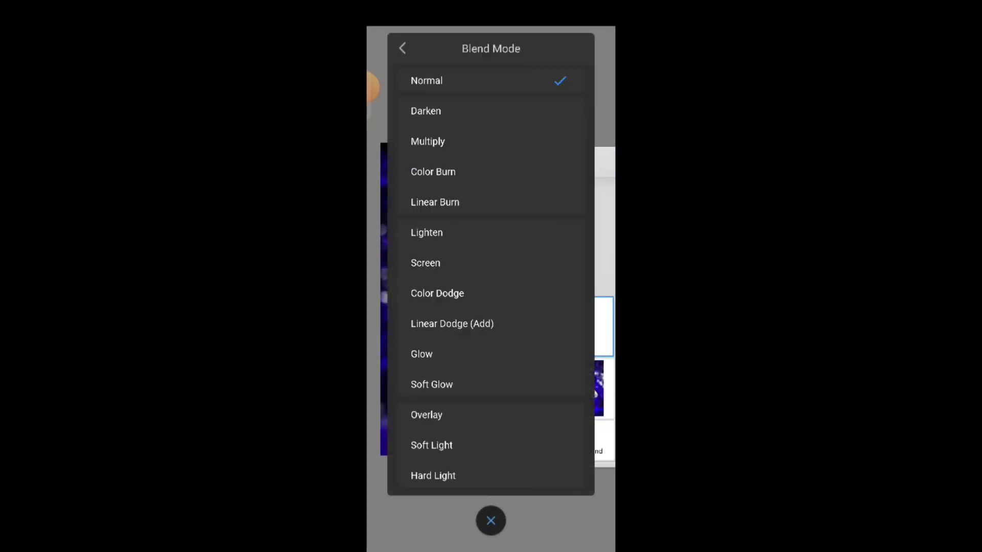
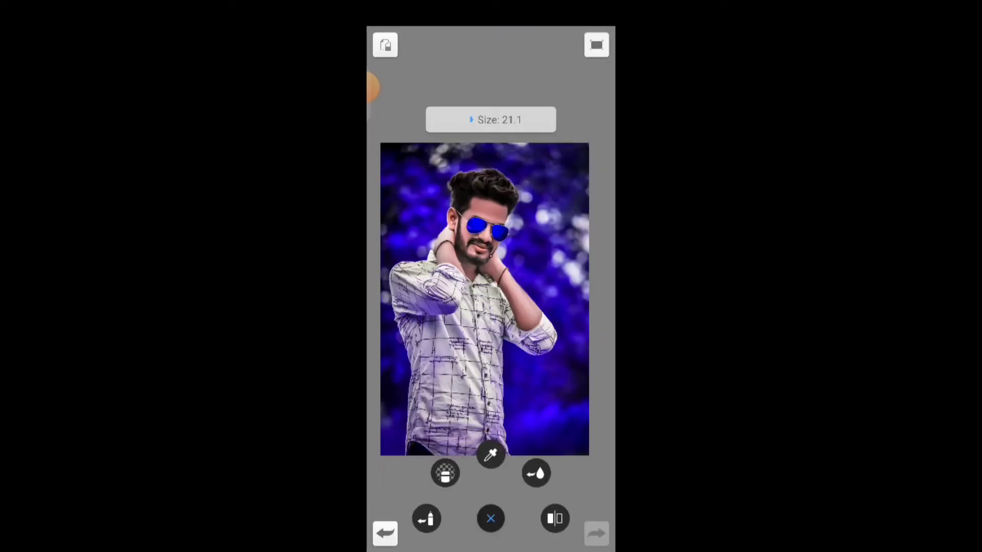
- Lower the red Overlay lip layer's opacity for a natural lip tint
scroll(491, 286, up, 5)
scroll(491, 286, up, 3)
scroll(491, 286, up, 2)
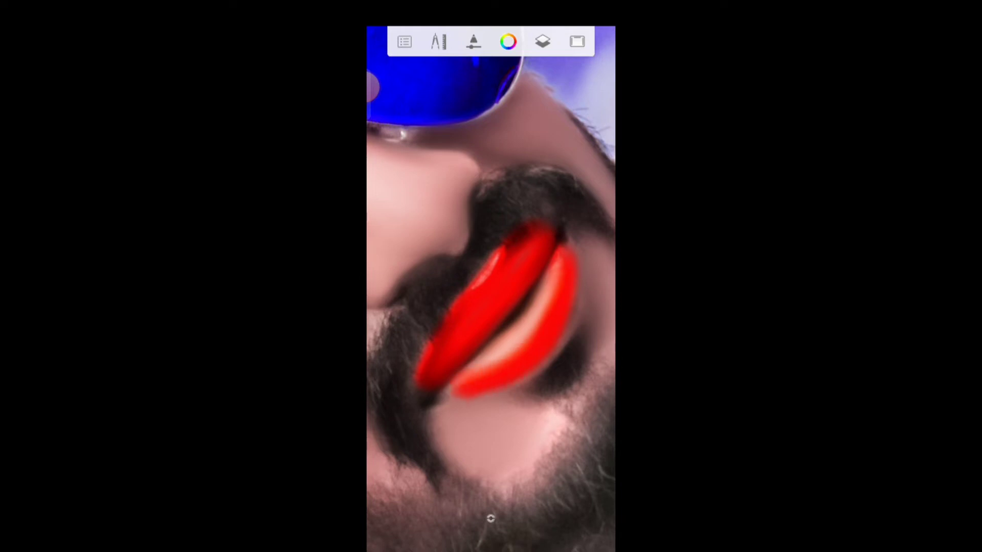
scroll(491, 287, up, 2)
scroll(492, 287, up, 2)
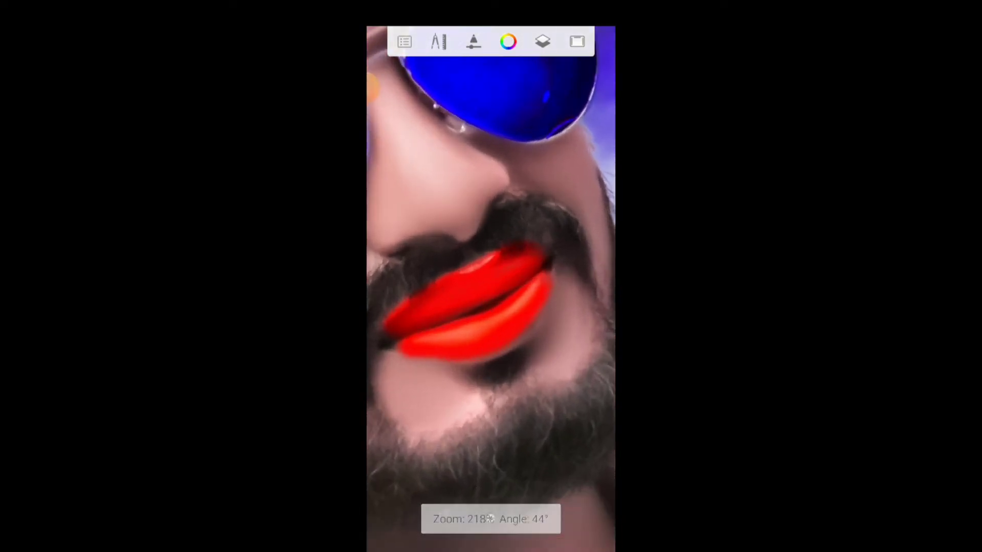
click(543, 42)
click(584, 326)
drag(580, 244, 437, 245)
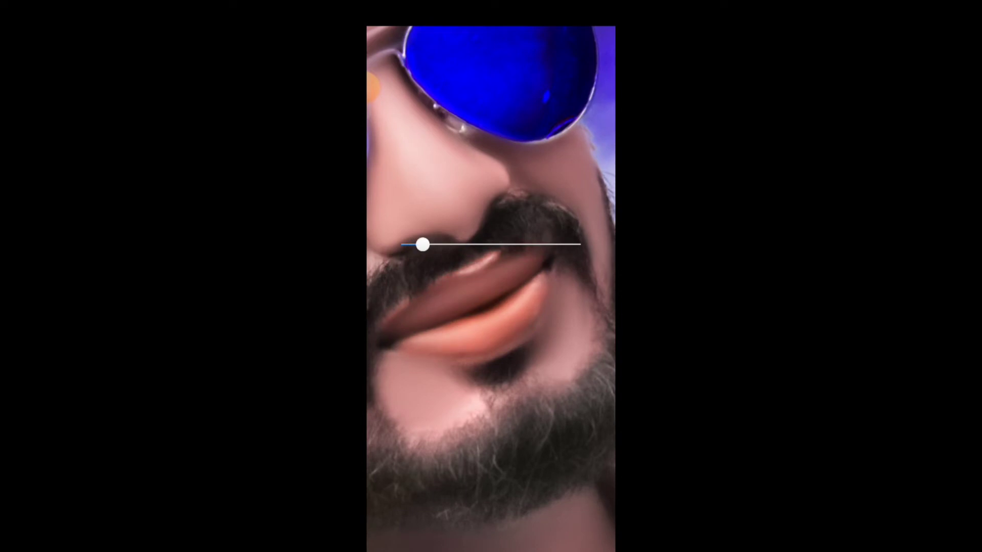
- Duplicate the lip layer and reduce the copy's opacity to about 19
click(569, 87)
click(584, 266)
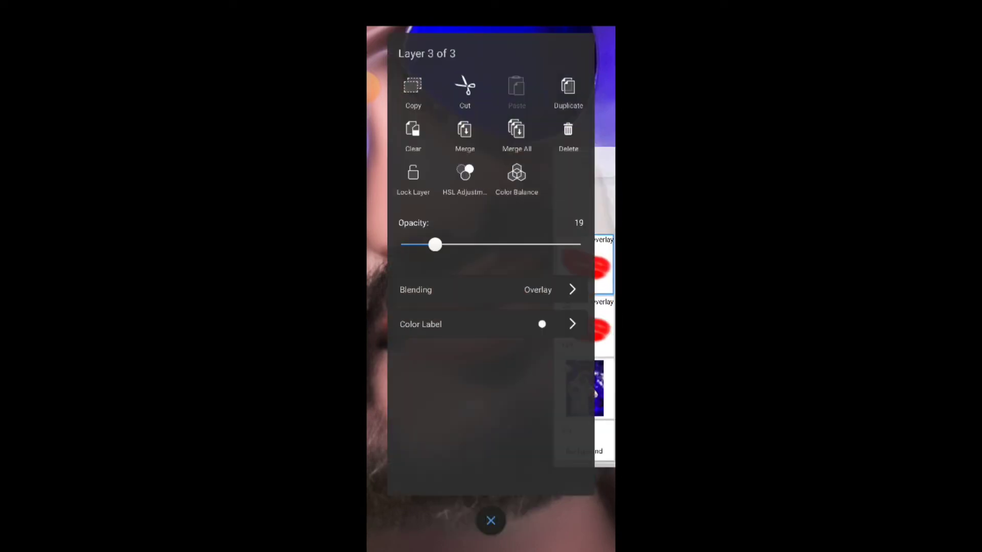
drag(435, 244, 411, 244)
- Merge all the portrait's layers into a single layer
click(491, 521)
scroll(491, 286, down, 10)
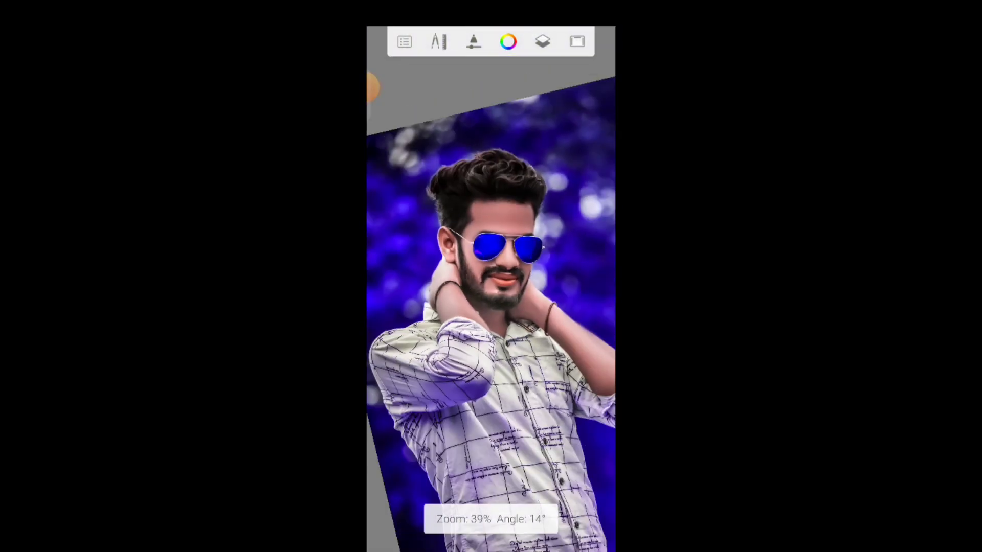
scroll(491, 286, down, 5)
click(542, 41)
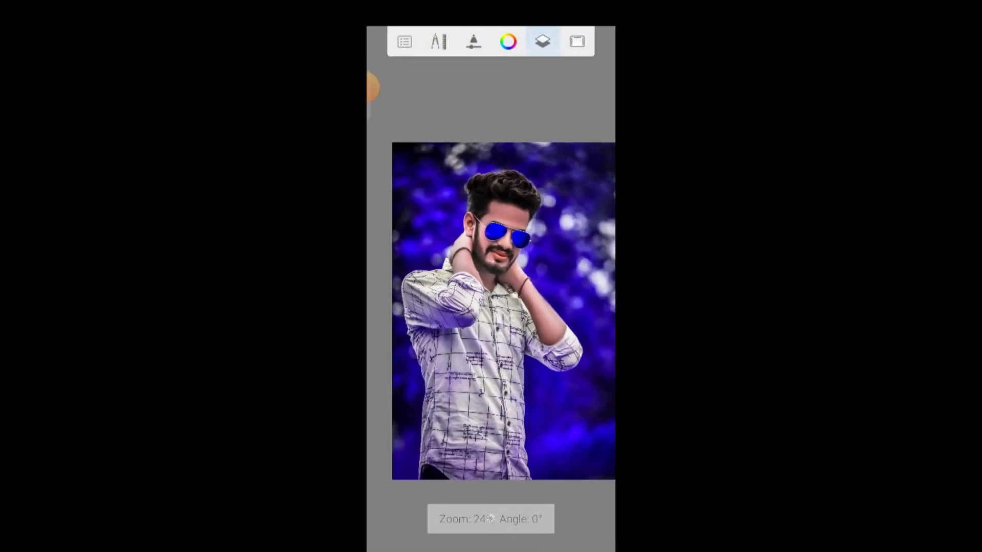
click(584, 264)
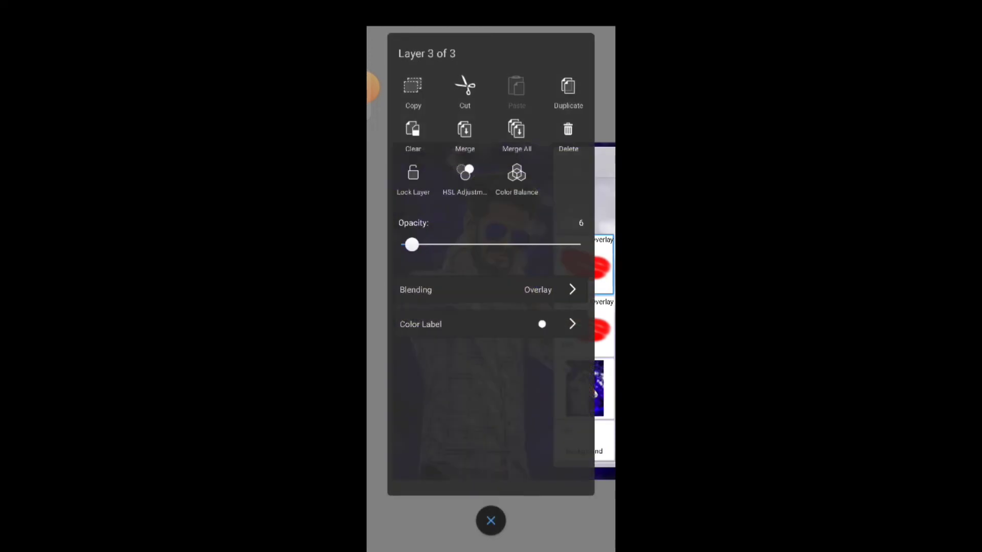
click(542, 41)
scroll(492, 287, up, 5)
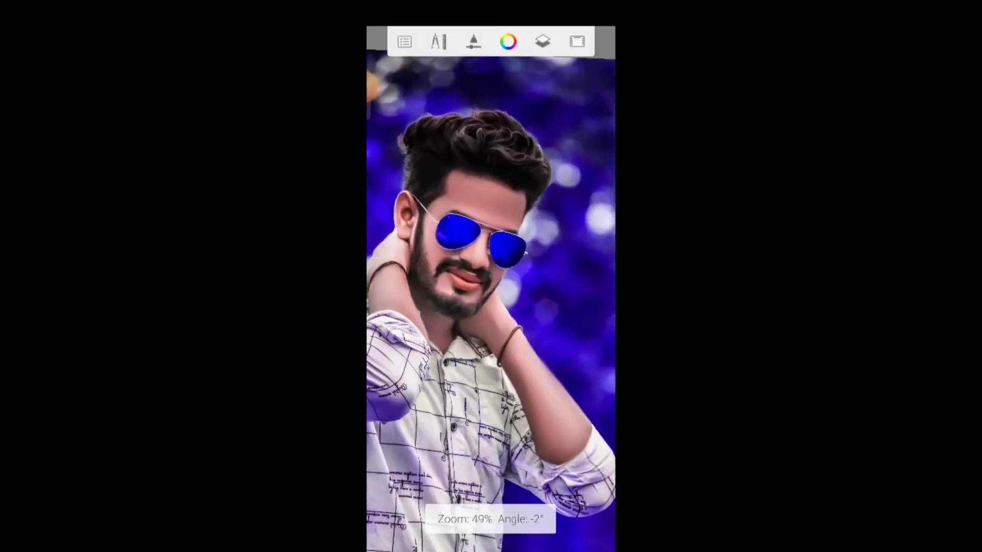
scroll(491, 287, down, 3)
scroll(491, 287, down, 2)
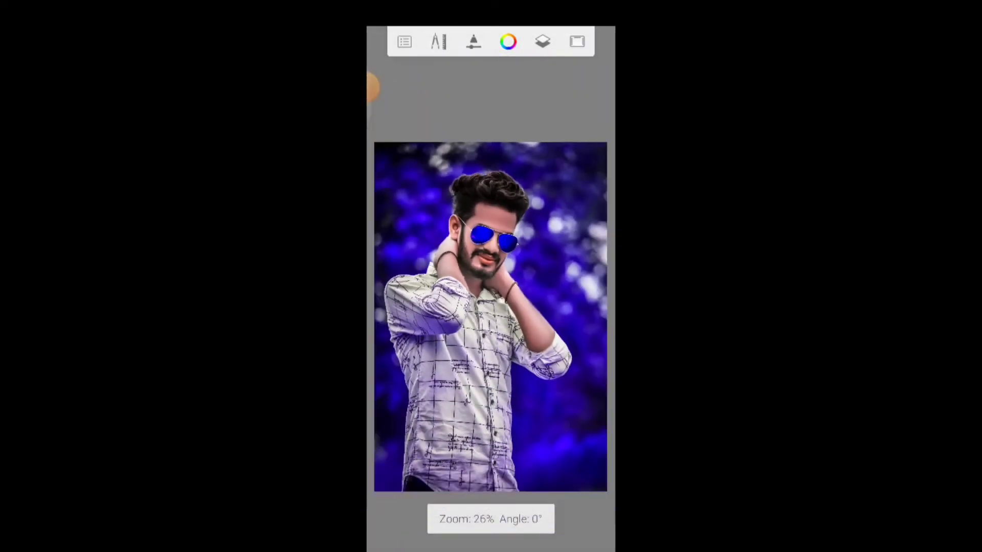
scroll(491, 307, down, 1)
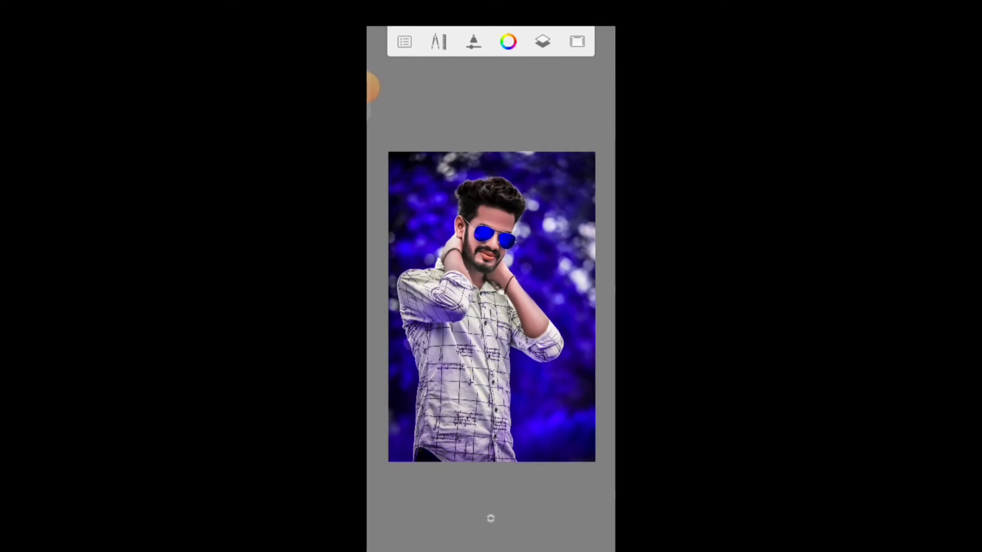
- Add a new empty layer with Soft Light blending
click(542, 41)
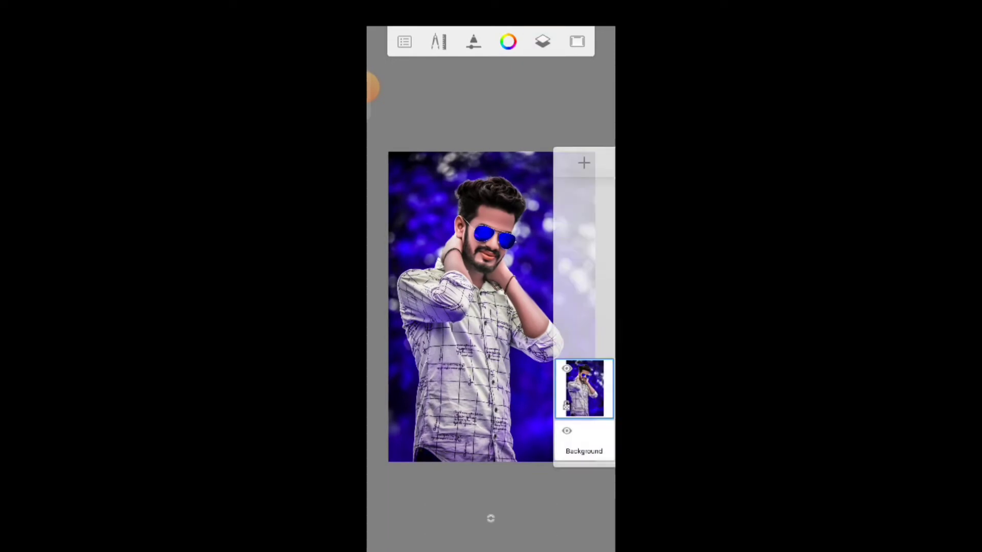
click(585, 162)
click(407, 87)
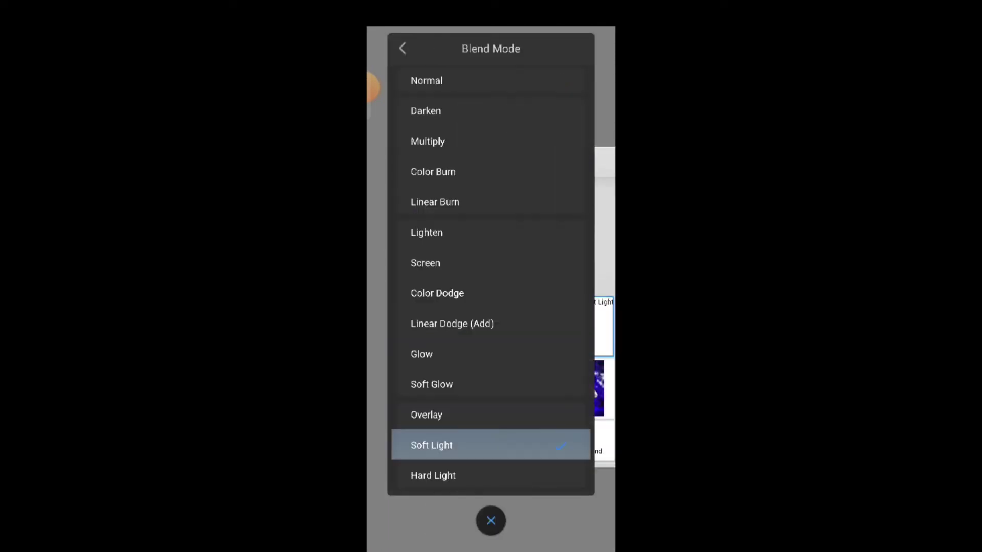
click(491, 445)
click(460, 306)
- Choose a light skin-tone paint colour with brush size 45
click(506, 42)
click(491, 521)
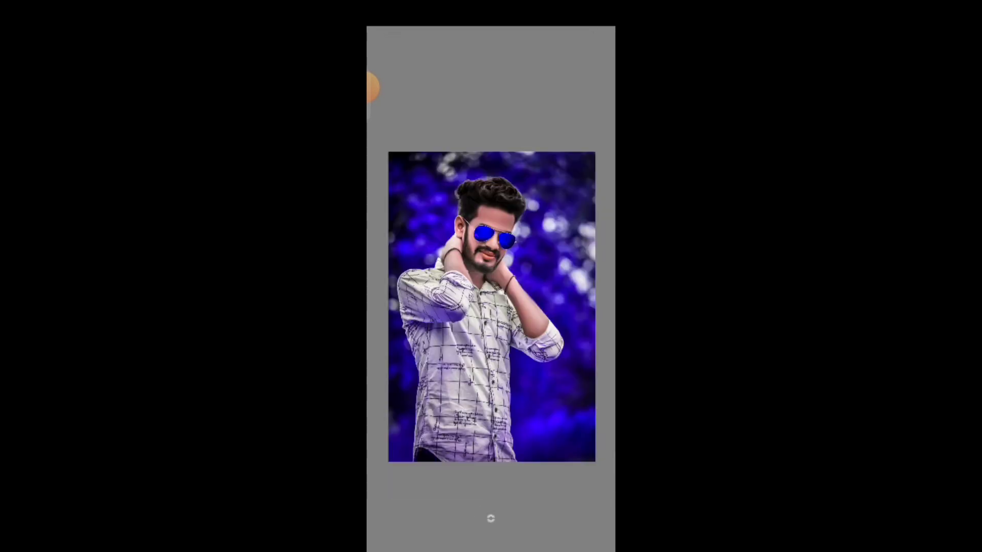
click(491, 307)
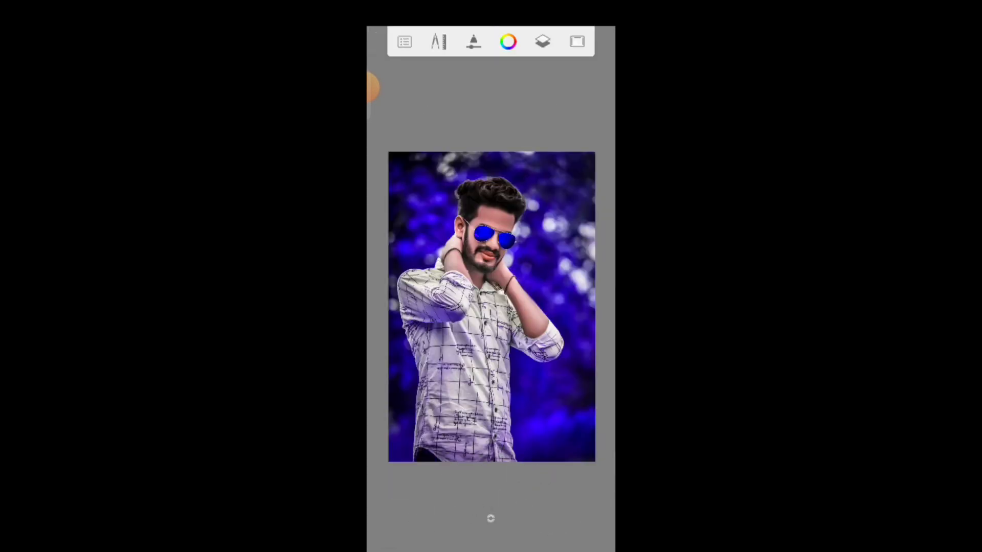
- Paint soft skin-tone highlights on the forehead and down the nose bridge
scroll(491, 230, up, 5)
scroll(491, 230, up, 5)
mouse_move(488, 286)
mouse_down()
mouse_move(506, 246)
mouse_move(450, 358)
mouse_up()
scroll(491, 307, up, 3)
drag(440, 318, 435, 389)
drag(501, 271, 506, 358)
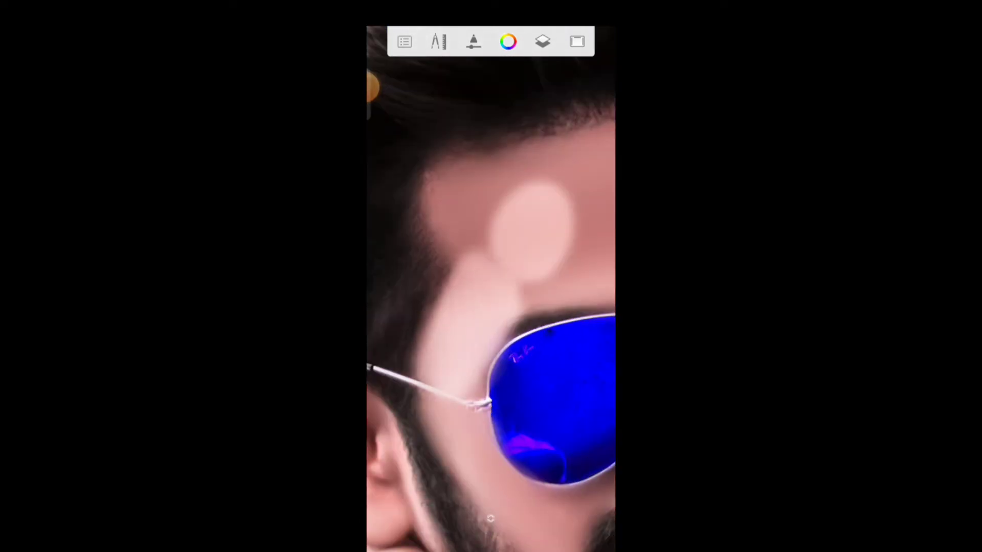
drag(481, 205, 445, 276)
mouse_move(460, 225)
mouse_down()
mouse_move(435, 169)
mouse_move(588, 154)
mouse_up()
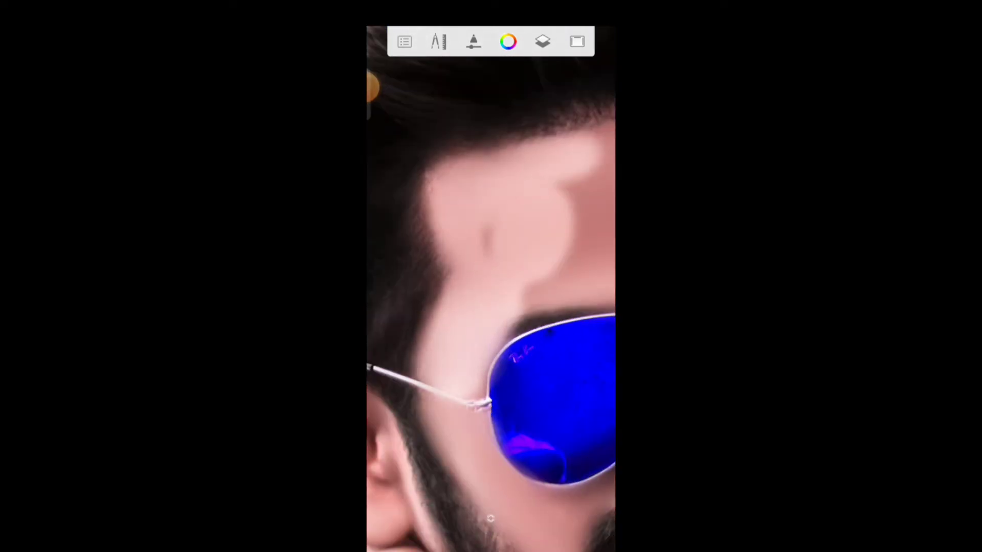
- Build up more highlight strokes across the forehead up to the hairline
scroll(491, 307, down, 2)
scroll(491, 286, up, 2)
mouse_move(557, 317)
mouse_down()
mouse_move(532, 144)
mouse_move(553, 102)
mouse_up()
drag(583, 143, 573, 92)
scroll(491, 287, up, 2)
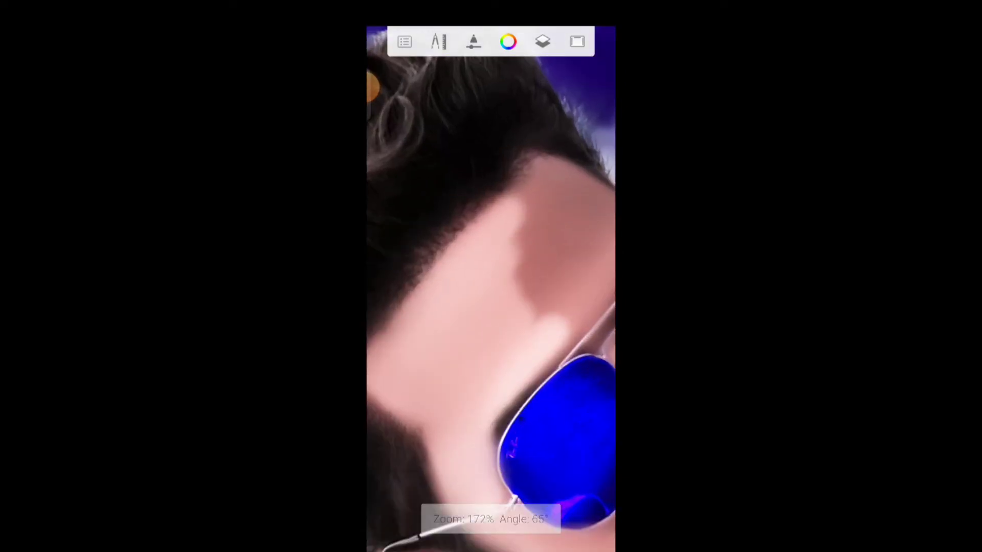
mouse_move(537, 215)
mouse_down()
mouse_move(548, 154)
mouse_move(532, 302)
mouse_up()
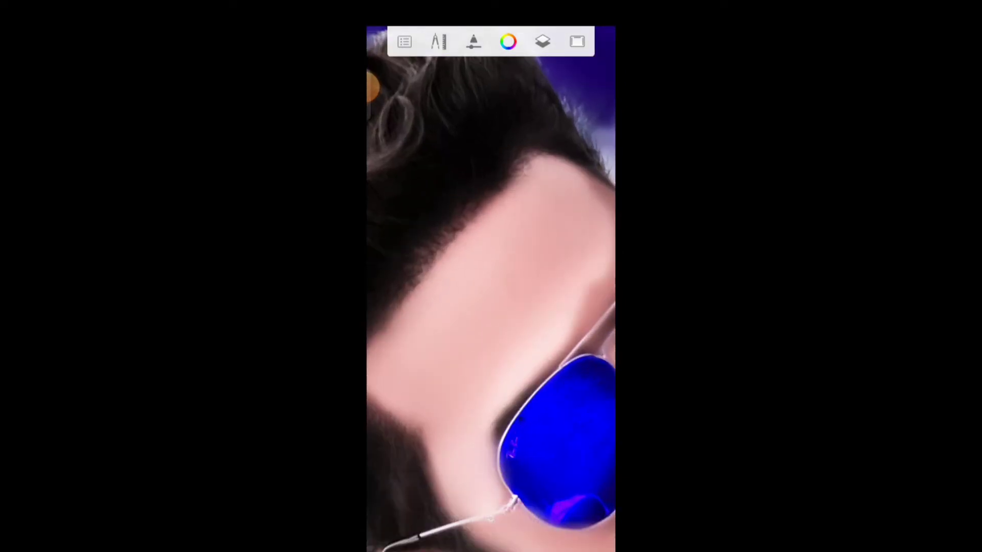
scroll(491, 287, up, 2)
scroll(491, 287, up, 2)
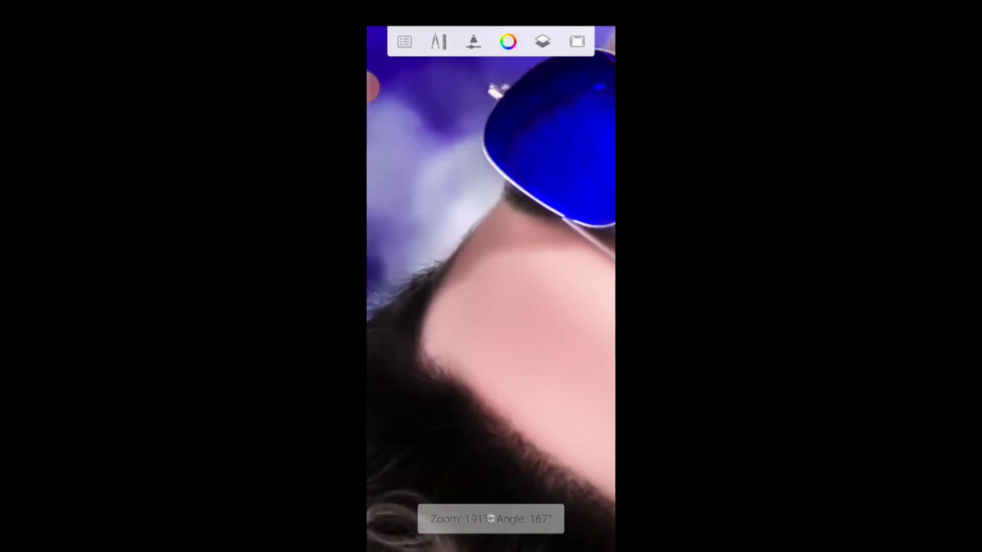
drag(461, 276, 512, 215)
scroll(491, 286, down, 2)
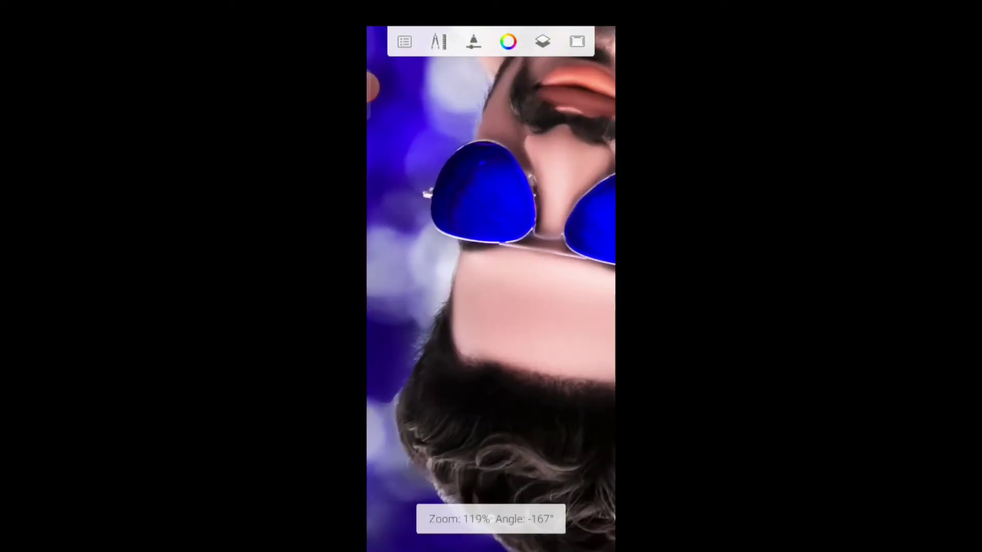
scroll(491, 286, up, 2)
scroll(492, 287, down, 1)
- Lighten the nose bridge, right cheek and skin near the eyebrow
drag(526, 102, 511, 287)
drag(588, 133, 543, 296)
drag(563, 112, 557, 205)
scroll(491, 287, up, 2)
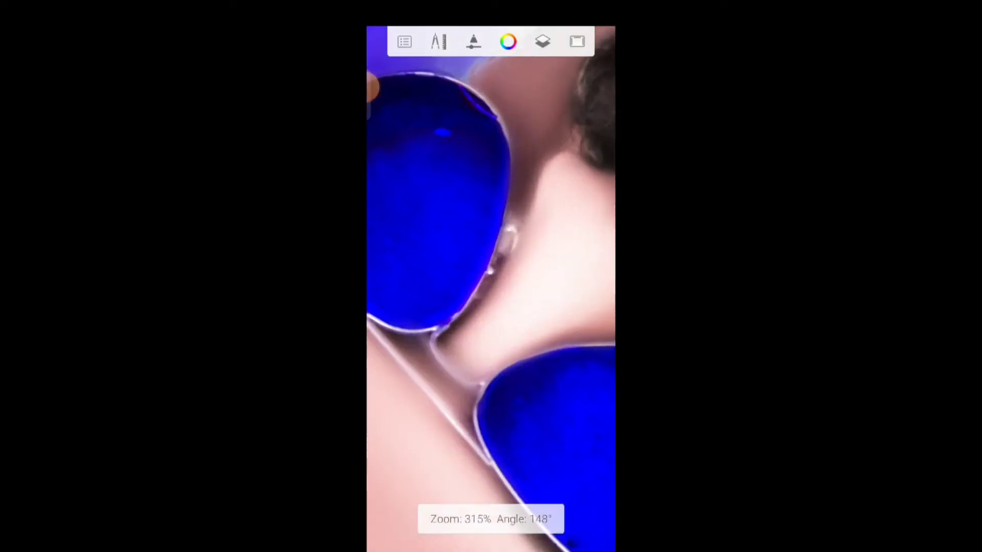
drag(563, 128, 506, 241)
drag(557, 92, 506, 184)
drag(547, 61, 481, 128)
scroll(491, 287, down, 1)
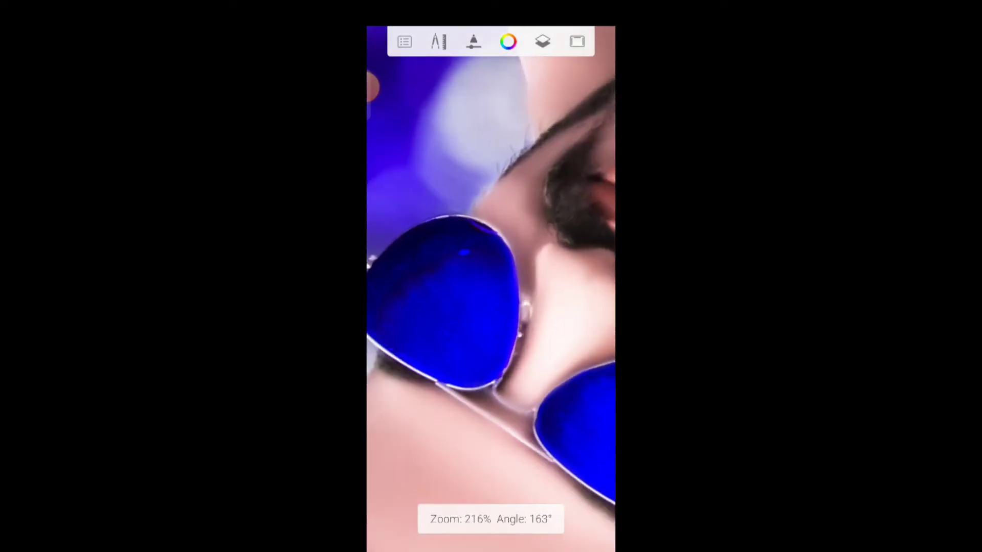
drag(544, 154, 496, 200)
drag(563, 130, 525, 243)
- Brighten the skin beside the nose and the cheek between lens and beard
drag(491, 358, 491, 184)
drag(491, 307, 501, 261)
drag(535, 153, 494, 253)
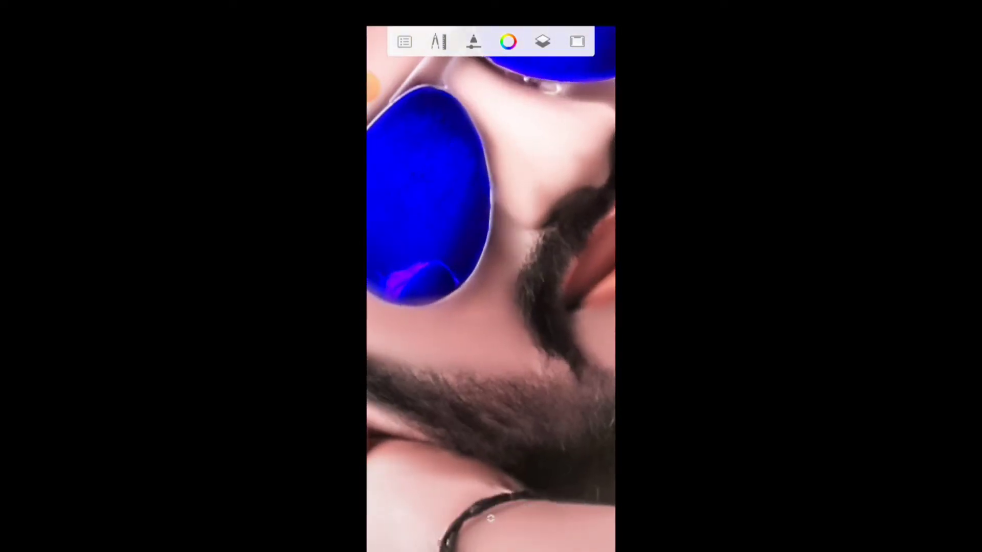
mouse_move(527, 182)
mouse_down()
mouse_move(481, 287)
mouse_move(486, 353)
mouse_move(491, 205)
mouse_move(491, 282)
mouse_move(476, 327)
mouse_up()
drag(501, 286, 445, 368)
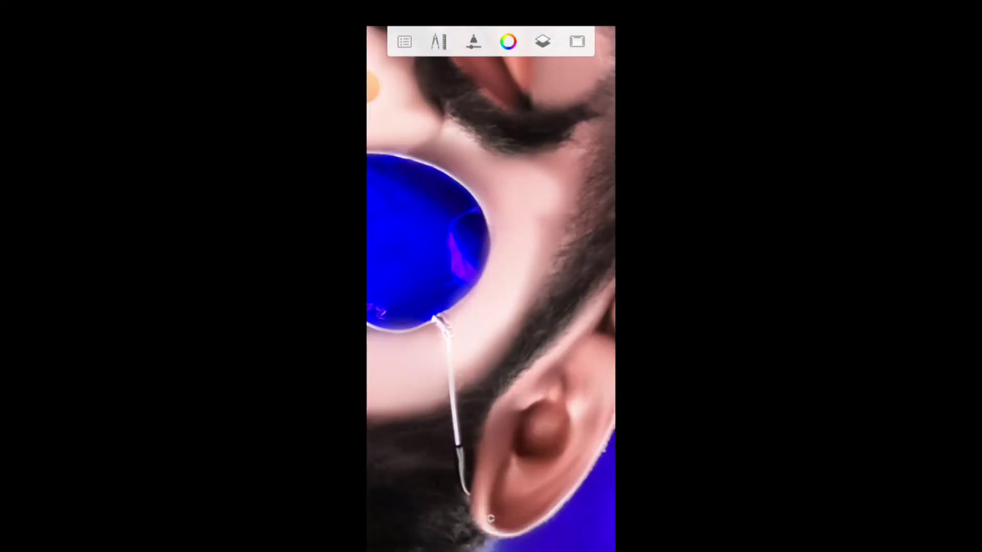
drag(557, 220, 461, 383)
drag(573, 182, 542, 243)
drag(578, 143, 548, 282)
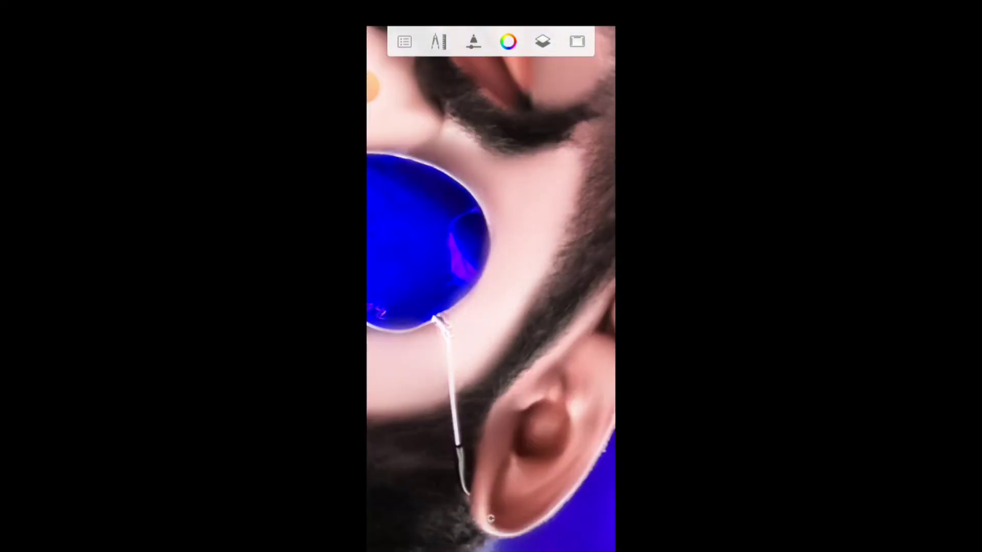
- Lighten the skin around the mouth and brighten the right cheek
mouse_move(491, 358)
mouse_down()
mouse_move(491, 204)
mouse_move(476, 272)
mouse_up()
drag(527, 230, 466, 302)
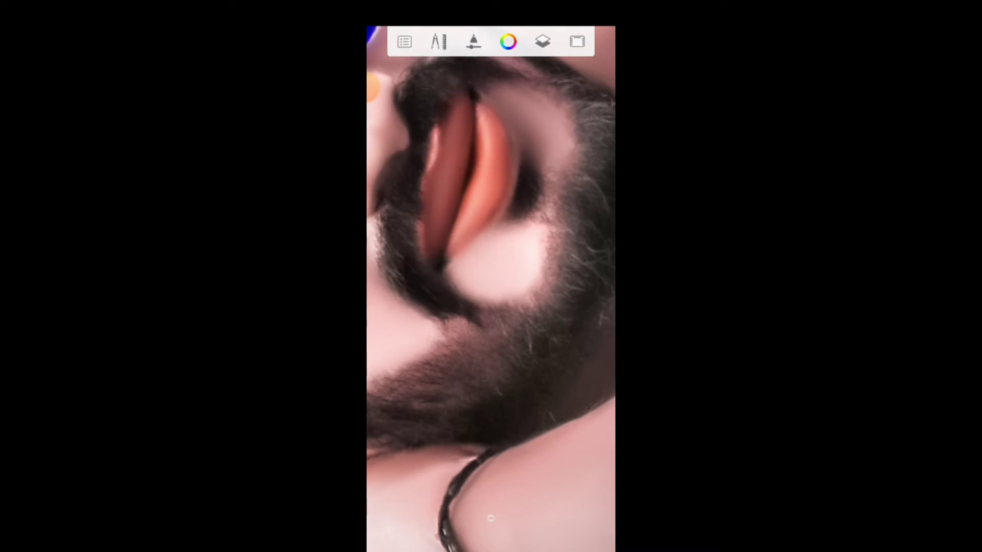
drag(491, 358, 491, 204)
drag(558, 220, 527, 258)
drag(588, 138, 527, 245)
drag(593, 163, 532, 271)
- Lighten the right cheek, ear, and the neck and shoulder below the ear
drag(491, 307, 491, 204)
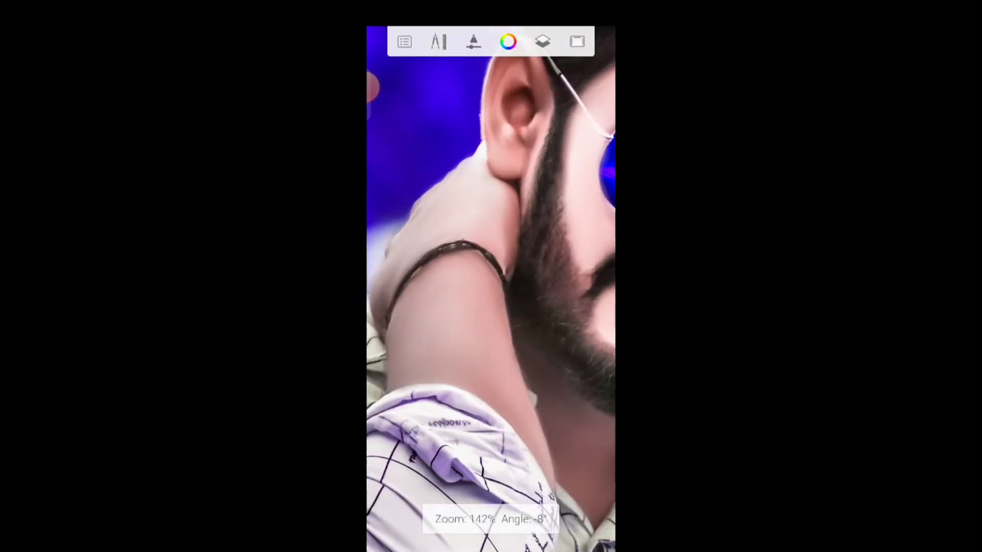
mouse_move(527, 66)
mouse_down()
mouse_move(491, 169)
mouse_move(511, 153)
mouse_up()
drag(491, 256, 491, 297)
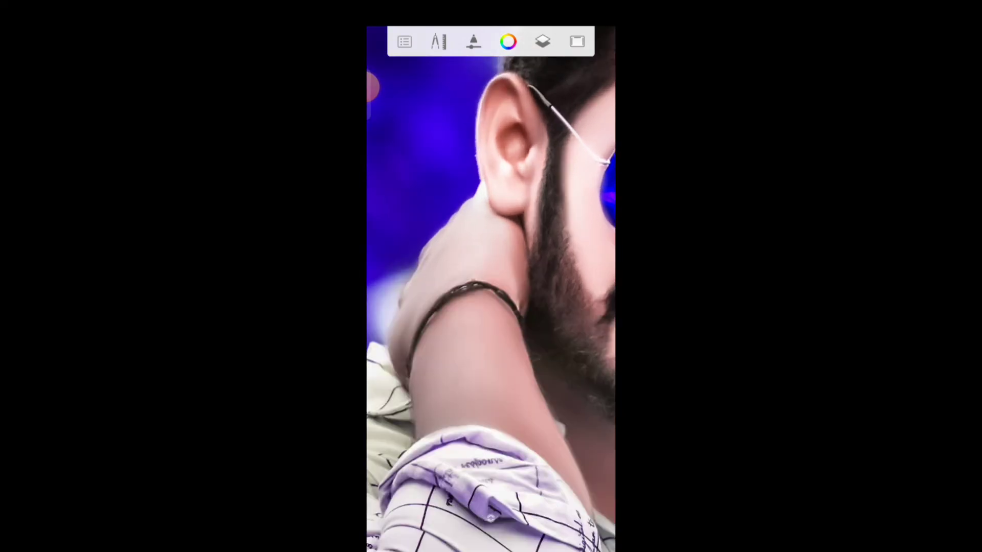
drag(514, 200, 506, 276)
mouse_move(491, 210)
mouse_down()
mouse_move(478, 317)
mouse_move(548, 220)
mouse_up()
- Smooth the raised arm's skin around the strap, lightening both shadowed edges
drag(429, 210, 434, 317)
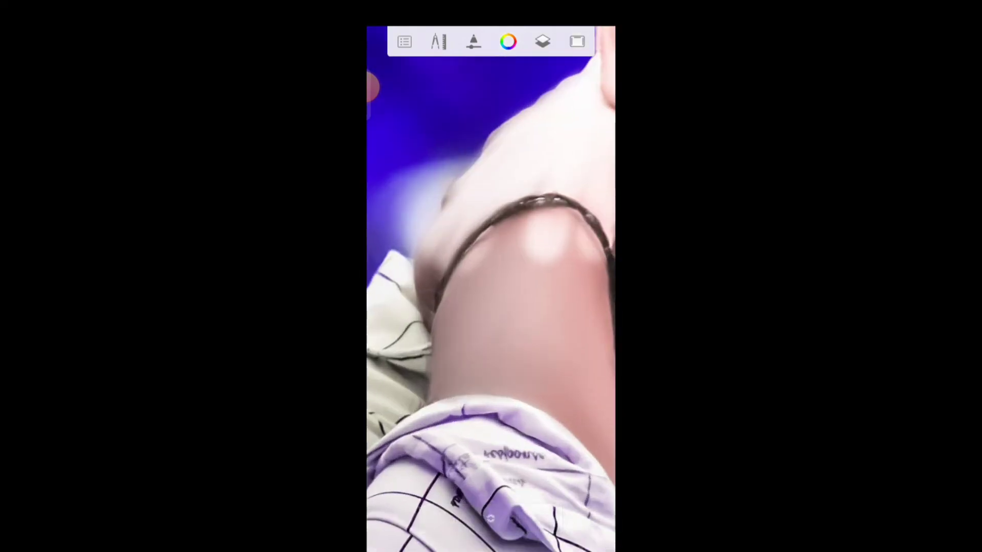
mouse_move(443, 271)
mouse_down()
mouse_move(443, 399)
mouse_move(527, 369)
mouse_up()
drag(476, 389, 578, 389)
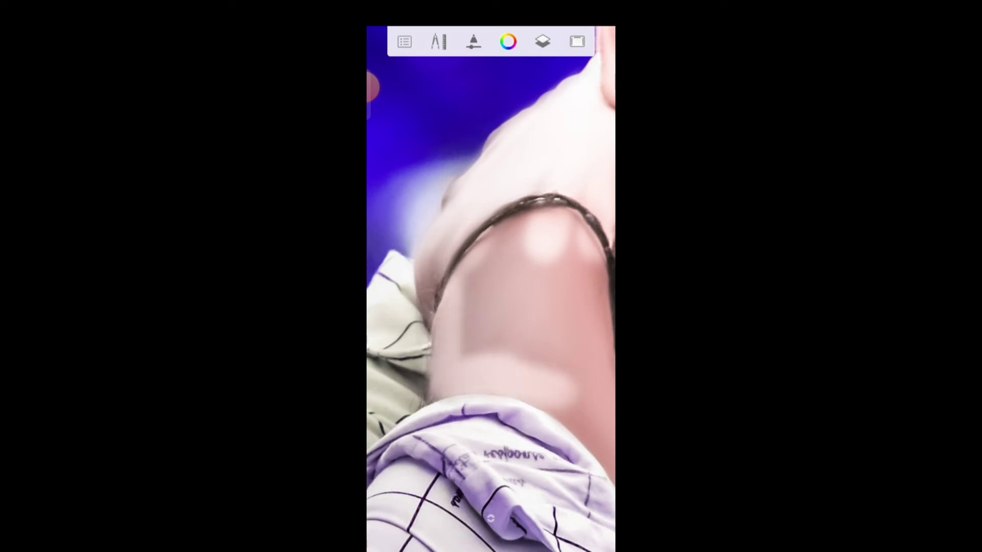
drag(547, 199, 502, 358)
drag(486, 256, 460, 359)
drag(573, 215, 568, 348)
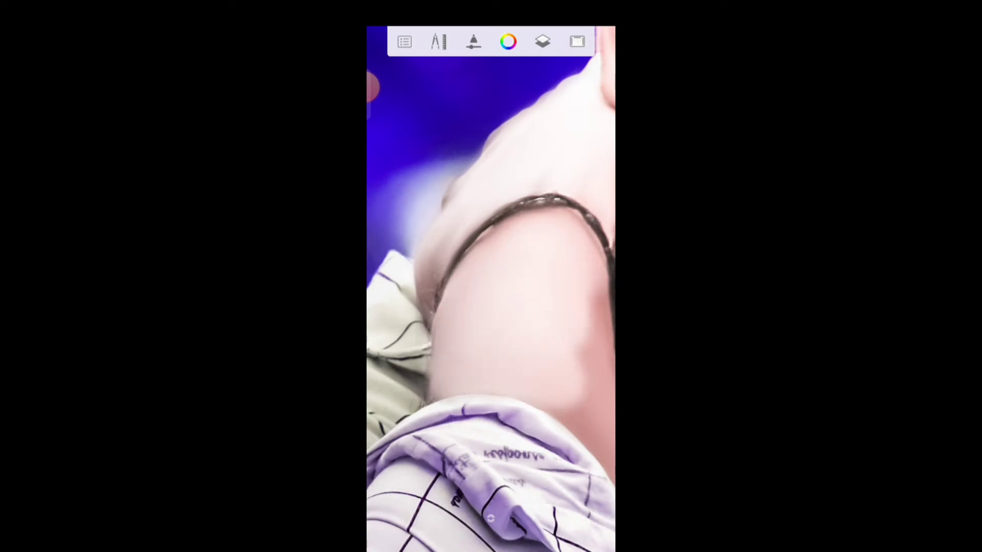
drag(593, 281, 583, 374)
drag(512, 358, 435, 246)
drag(532, 294, 476, 363)
- Lighten the shadow between arm and hair and the lower arm's dark edge
drag(481, 301, 537, 455)
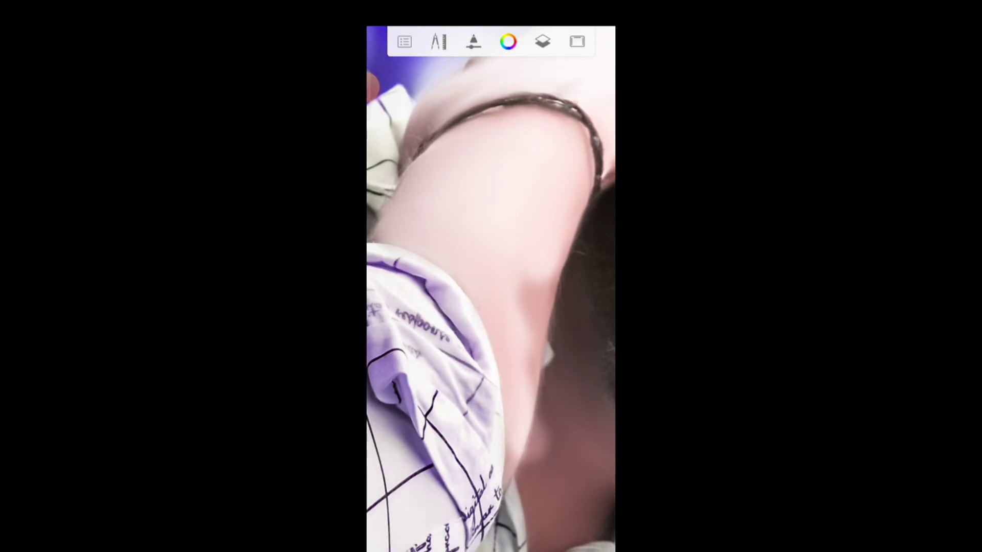
drag(547, 266, 527, 425)
drag(583, 235, 578, 420)
drag(491, 358, 491, 210)
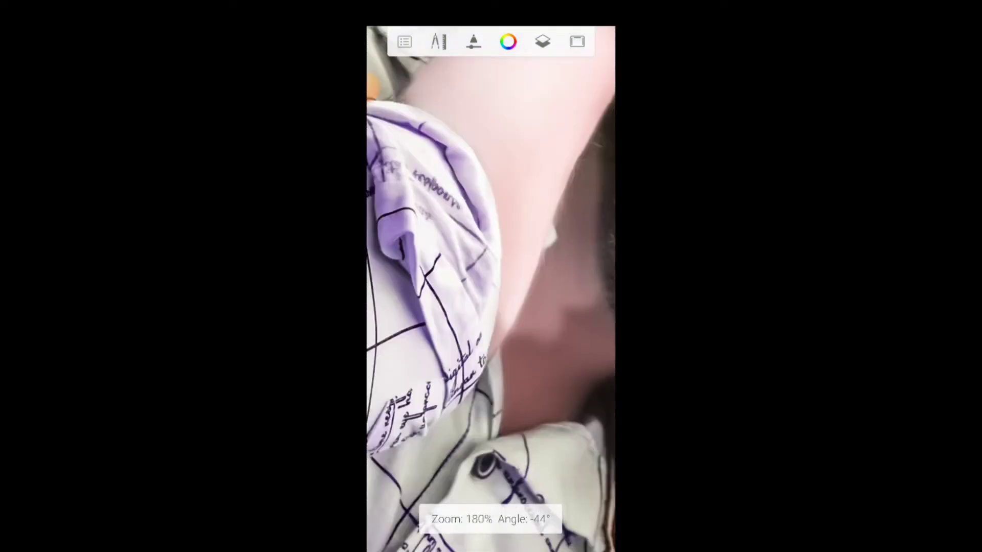
drag(522, 307, 491, 368)
drag(532, 332, 491, 389)
drag(532, 373, 486, 434)
drag(578, 384, 507, 440)
drag(589, 307, 532, 404)
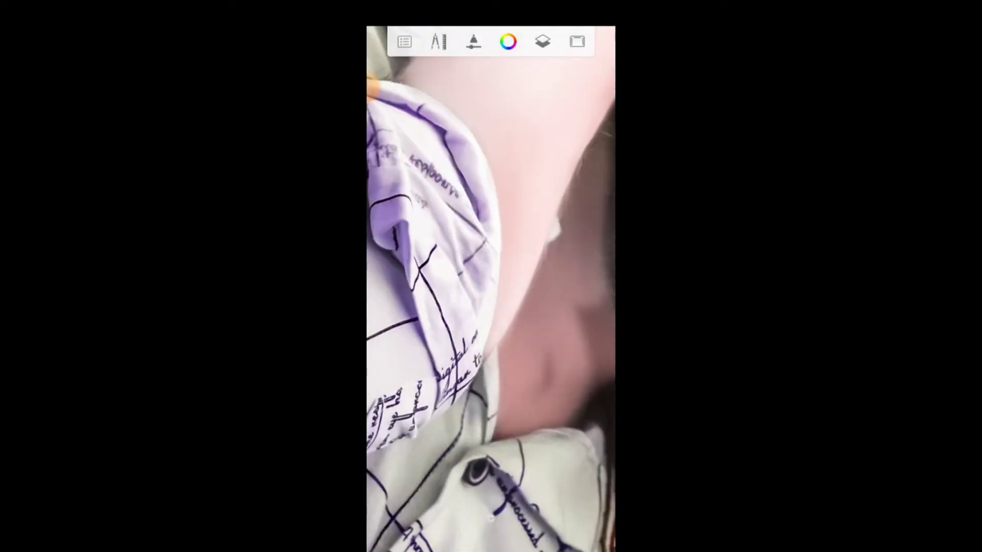
drag(593, 295, 598, 399)
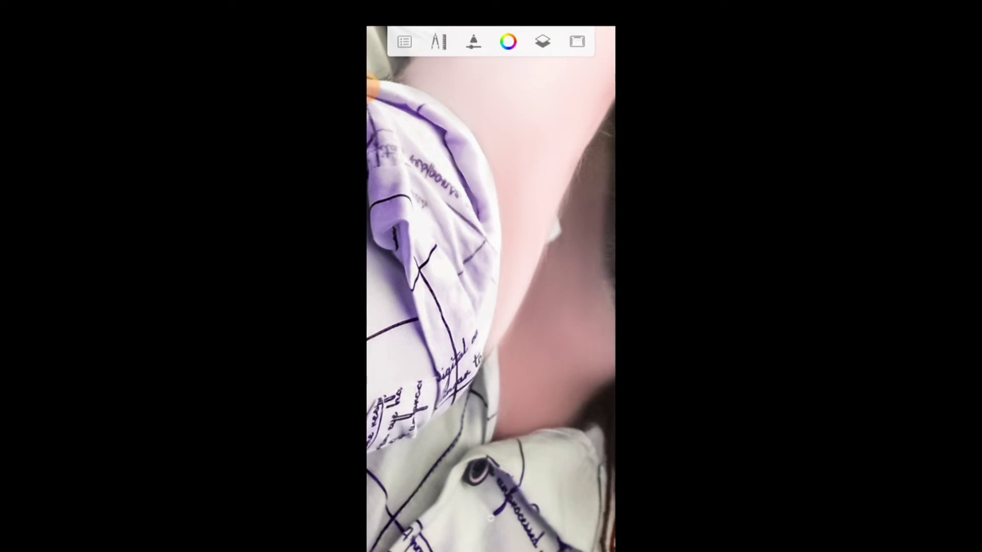
scroll(491, 289, down, 5)
scroll(491, 289, up, 5)
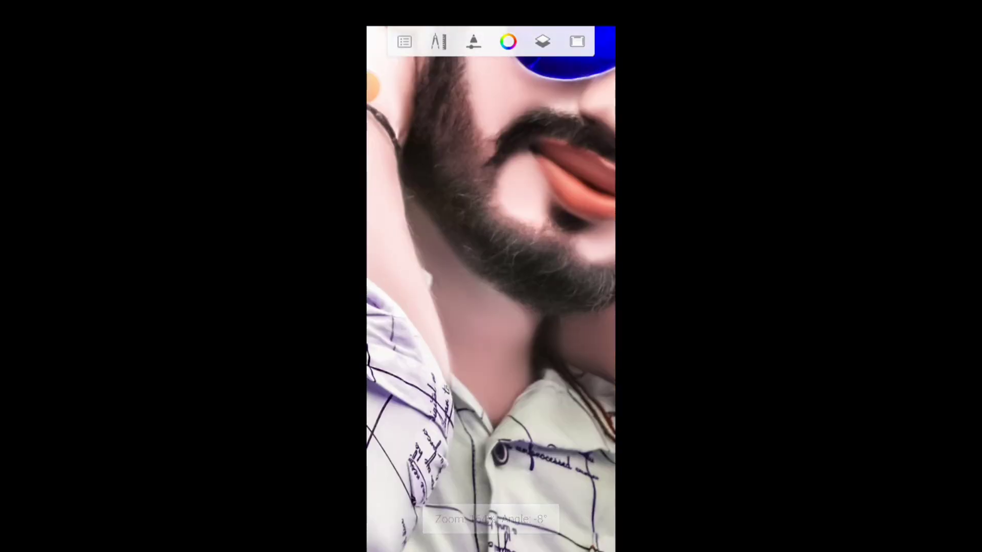
scroll(491, 289, down, 5)
scroll(491, 289, up, 5)
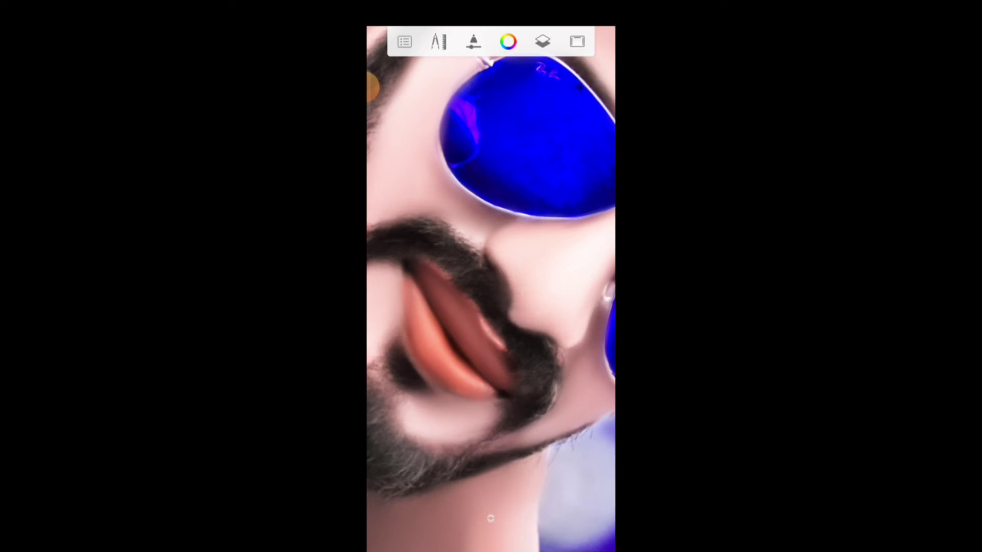
scroll(491, 289, down, 3)
- Smooth and lighten the neck below the beard, right of the chin and throat
scroll(491, 289, down, 2)
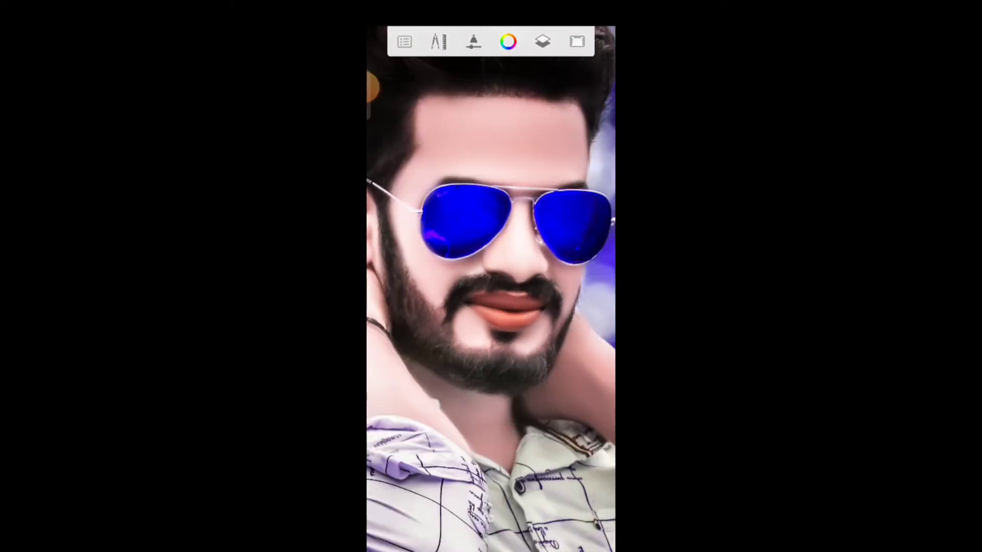
scroll(491, 289, down, 2)
scroll(491, 289, up, 5)
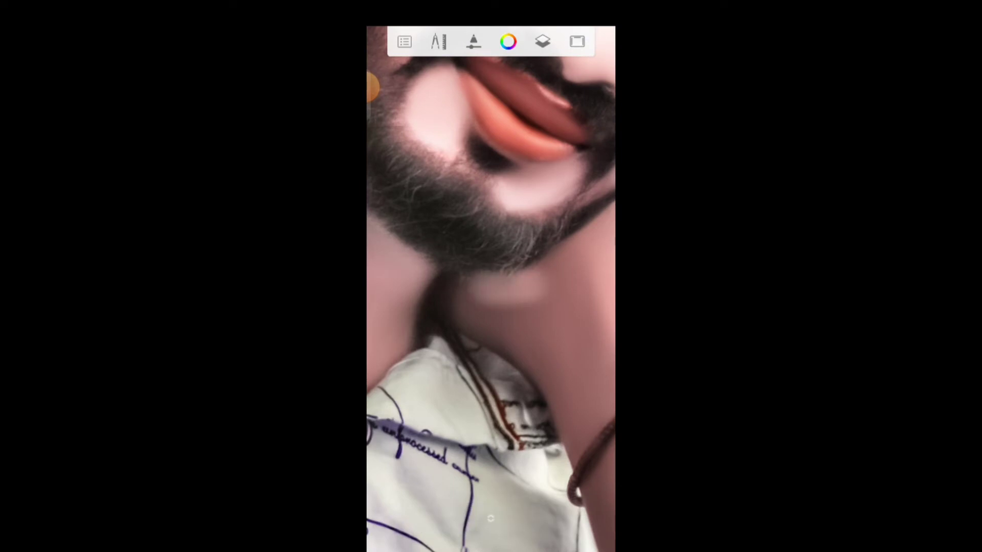
drag(542, 373, 588, 435)
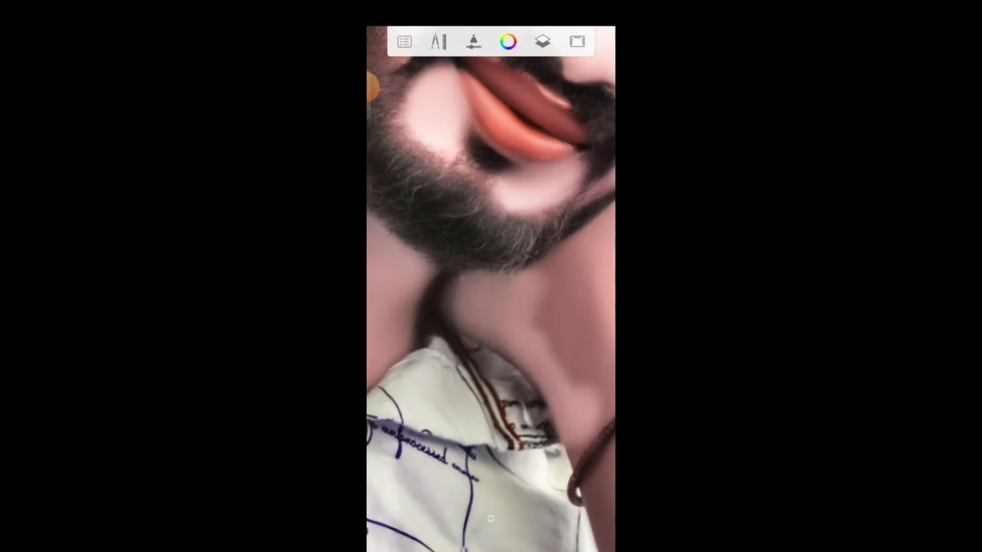
mouse_move(588, 394)
mouse_down()
mouse_move(548, 286)
mouse_move(593, 230)
mouse_up()
scroll(491, 289, down, 2)
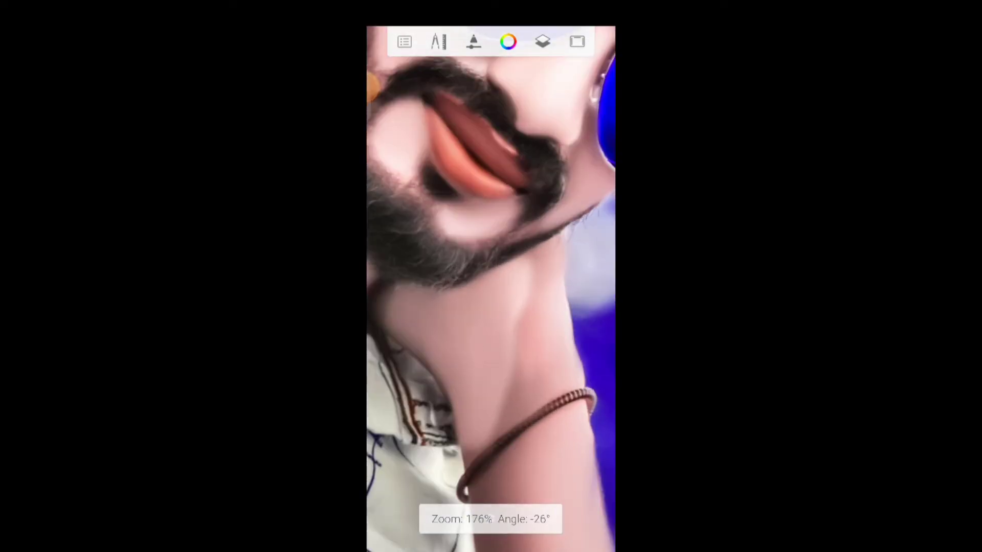
drag(509, 278, 547, 243)
drag(542, 353, 563, 236)
drag(560, 300, 480, 501)
- Lighten the forearm skin just below the bracelet
drag(558, 399, 512, 497)
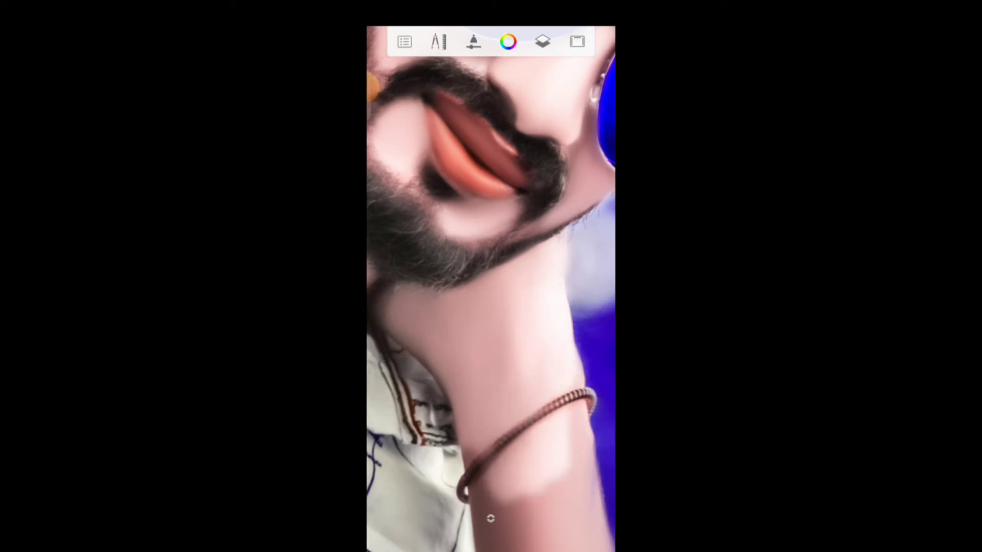
scroll(491, 289, down, 3)
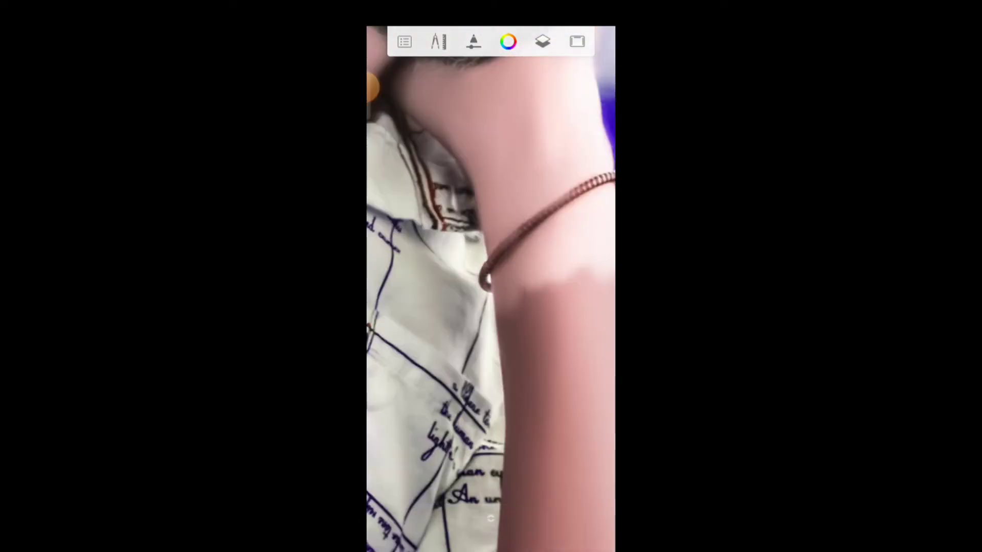
mouse_move(531, 286)
mouse_down()
mouse_move(504, 419)
mouse_move(511, 480)
mouse_up()
drag(562, 281, 537, 435)
drag(589, 271, 568, 414)
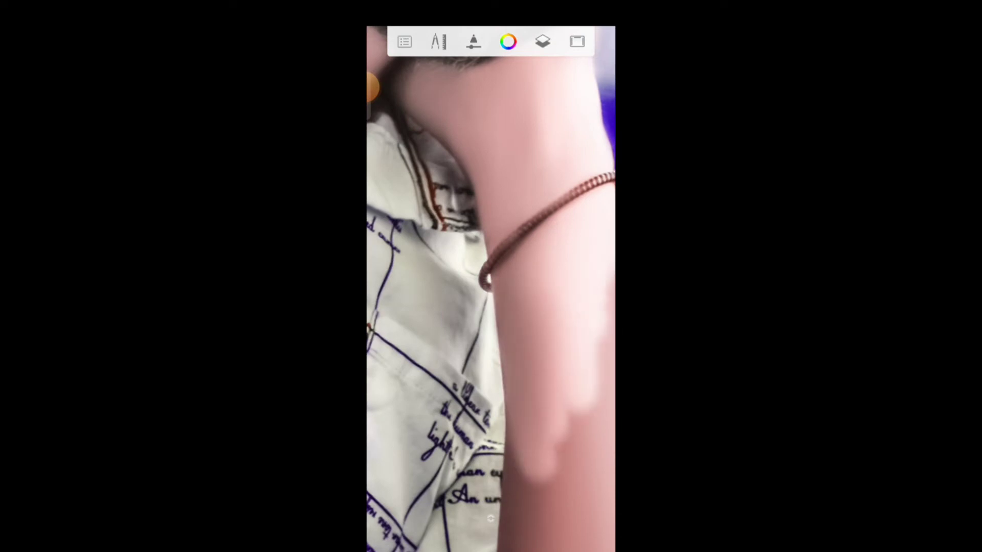
click(372, 87)
scroll(491, 287, down, 3)
scroll(491, 286, up, 5)
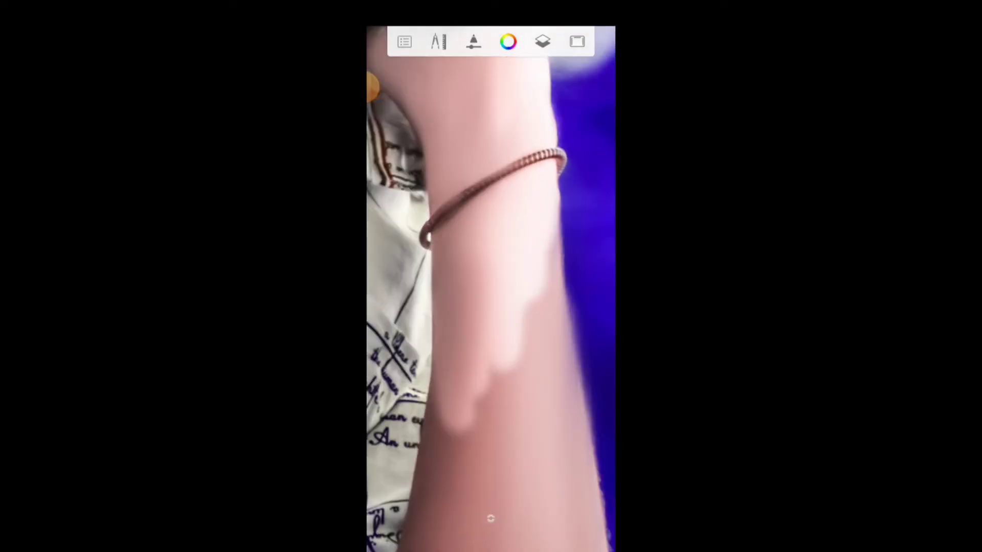
- Paint forearm highlights and cover its dark shadow patch with lighter skin
drag(530, 289, 521, 434)
drag(551, 240, 542, 451)
drag(560, 276, 568, 440)
drag(491, 286, 461, 359)
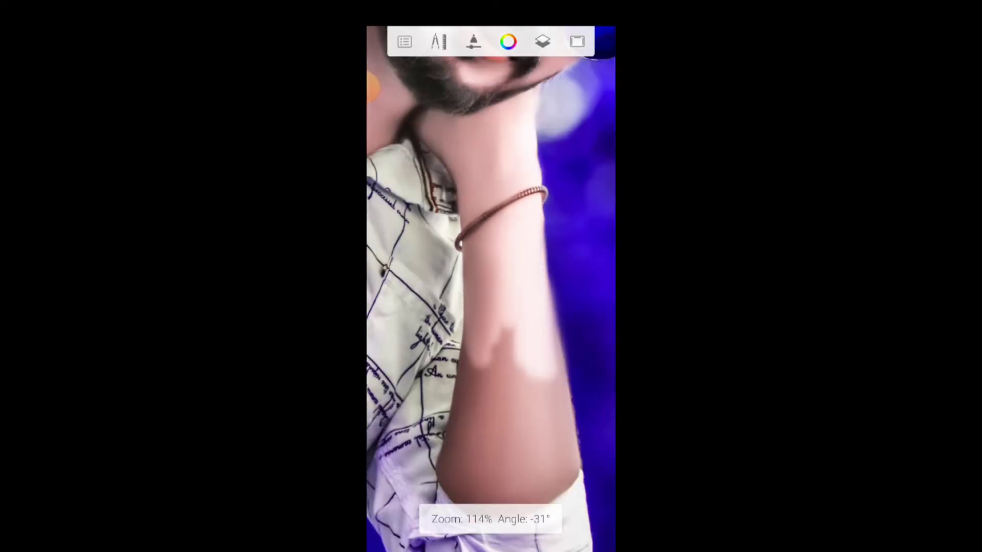
drag(525, 214, 509, 317)
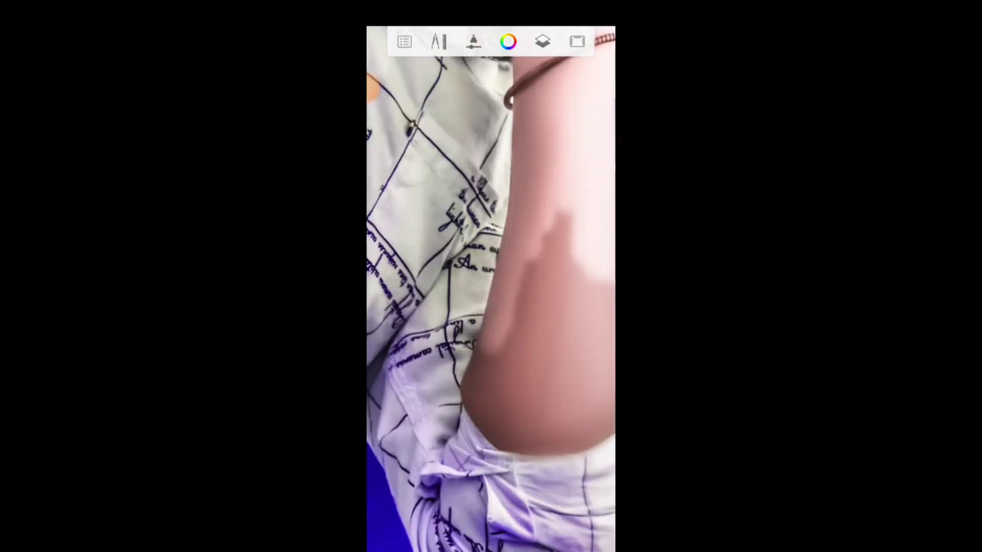
drag(547, 251, 507, 409)
drag(511, 347, 491, 411)
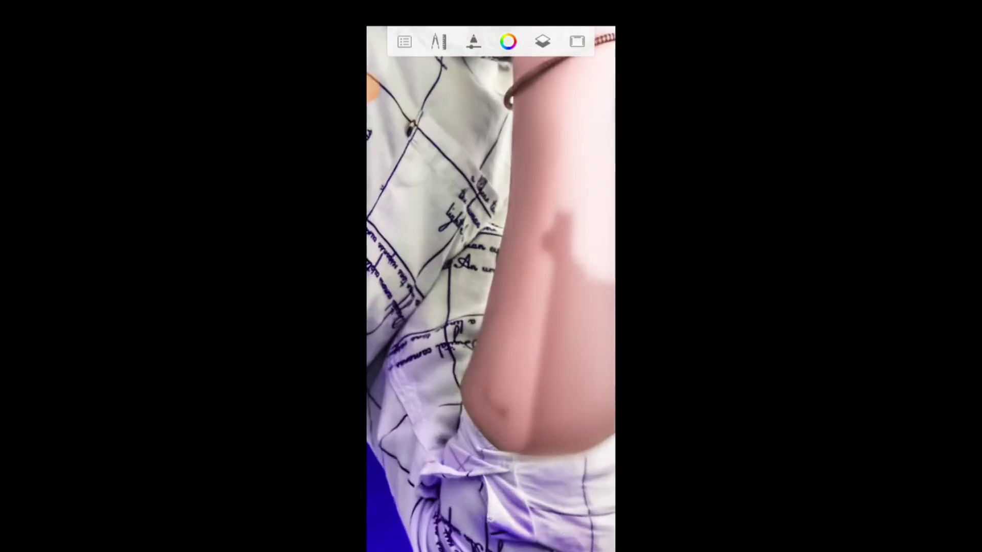
drag(560, 210, 561, 353)
- Lighten the forearm's right side and smooth the shadow along its edge
drag(492, 286, 460, 358)
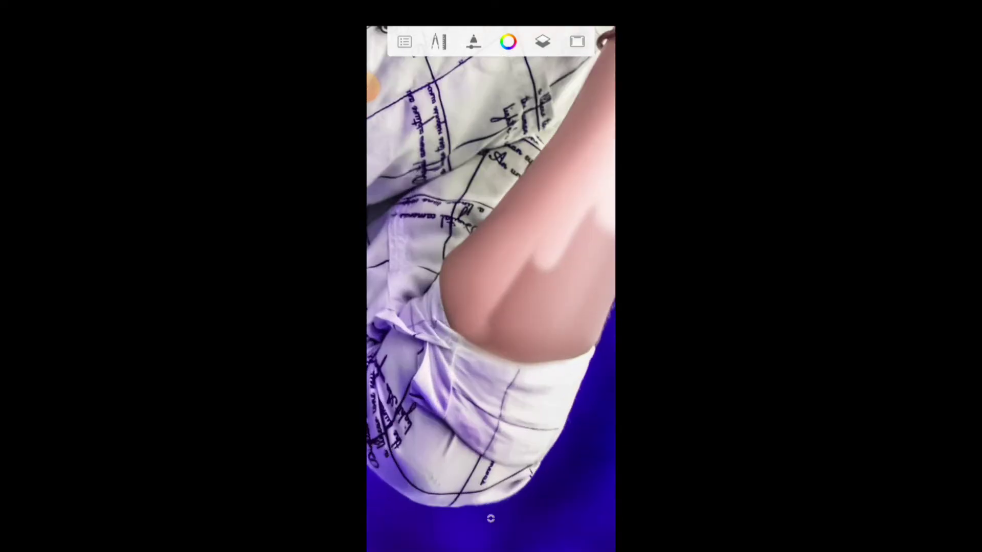
drag(532, 358, 583, 266)
drag(593, 215, 553, 337)
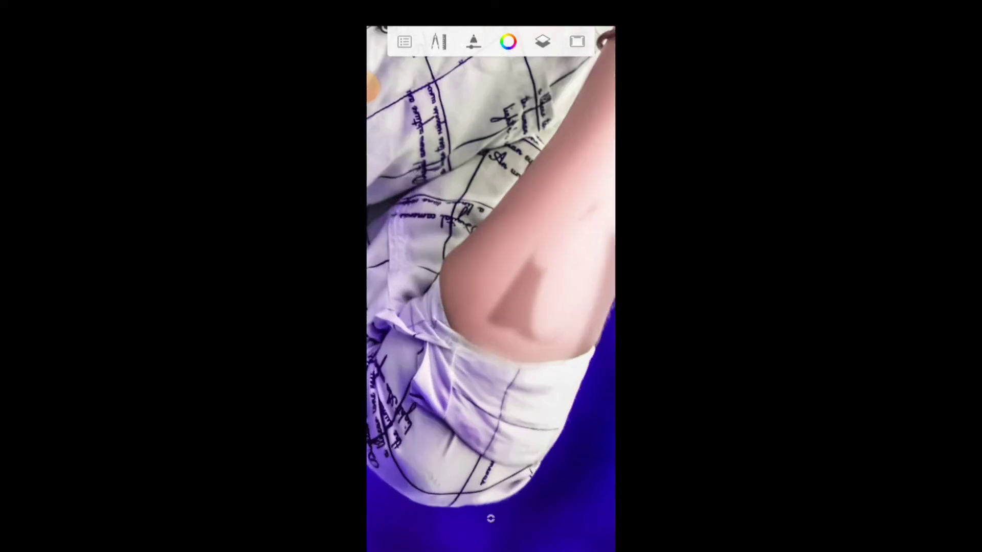
drag(491, 286, 460, 358)
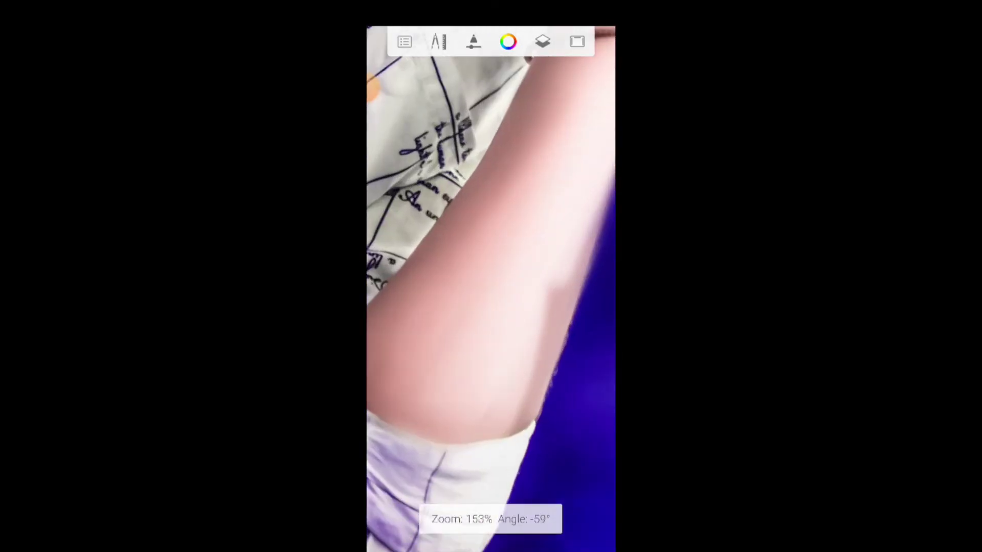
drag(594, 200, 537, 389)
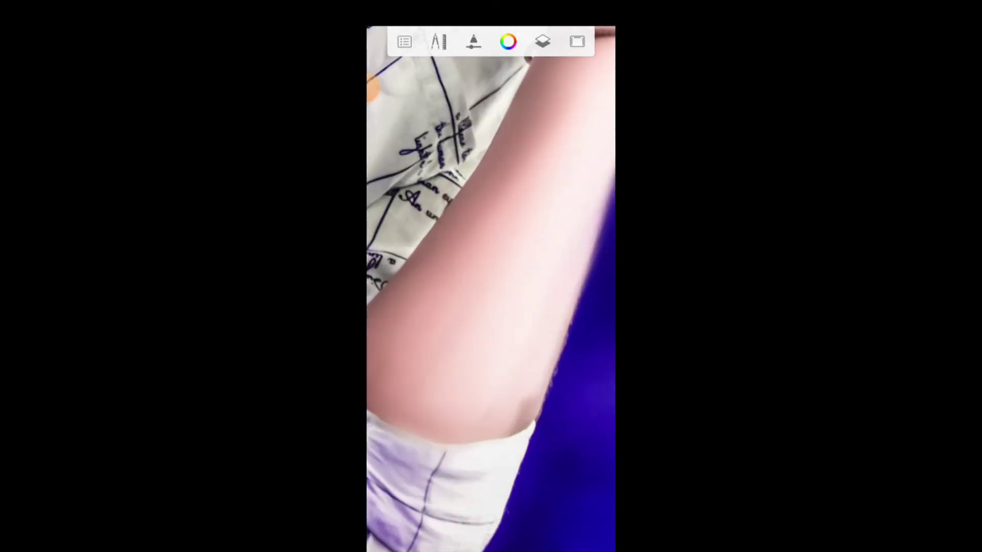
scroll(491, 287, down, 5)
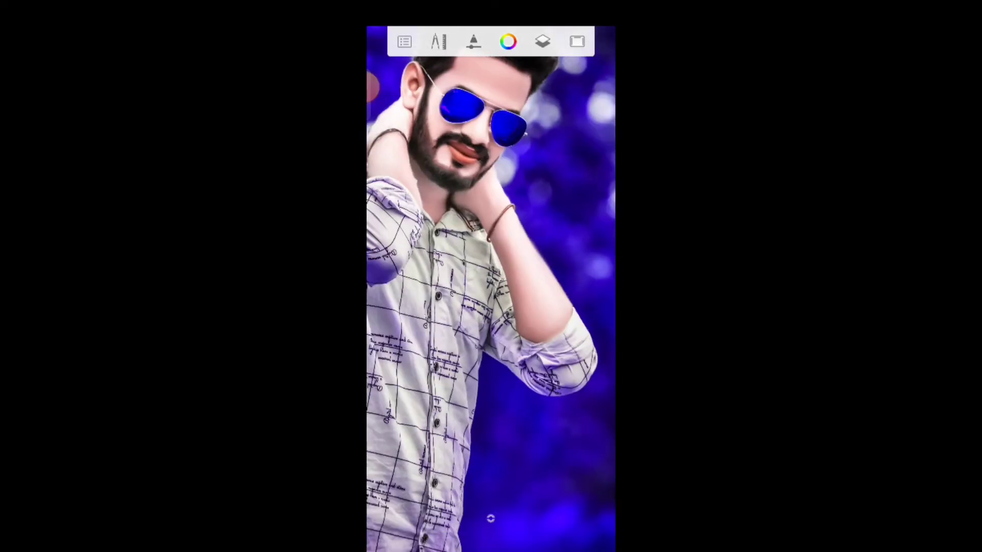
scroll(491, 286, down, 5)
- Duplicate the portrait layer, lower the copy's opacity, and merge all layers
click(542, 41)
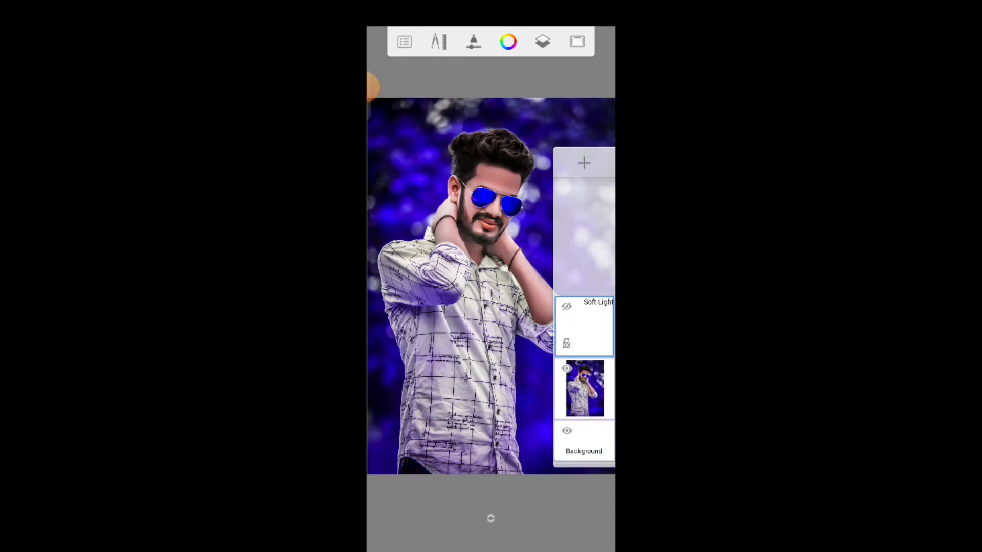
click(585, 328)
click(566, 88)
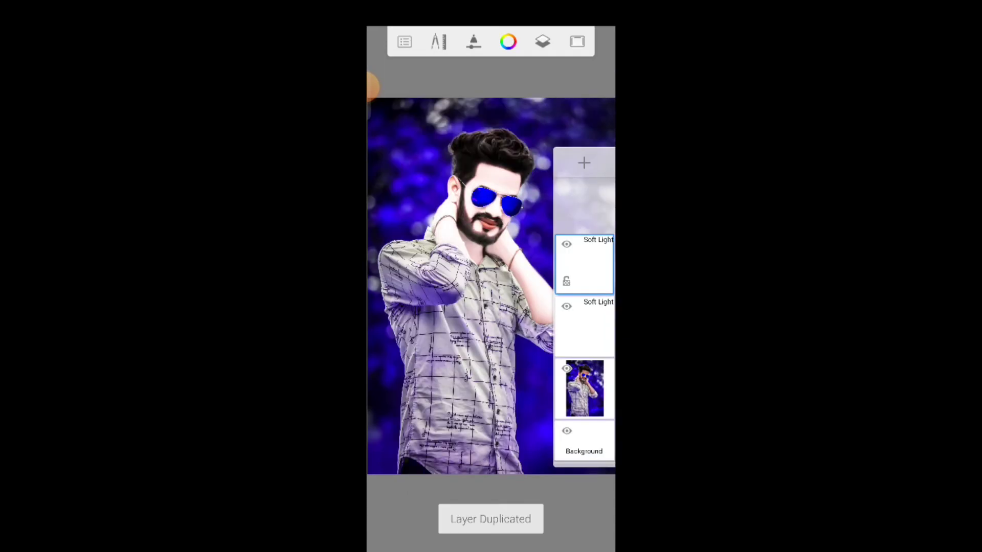
click(585, 271)
mouse_move(582, 244)
mouse_down()
mouse_move(404, 245)
mouse_move(424, 245)
mouse_up()
click(517, 133)
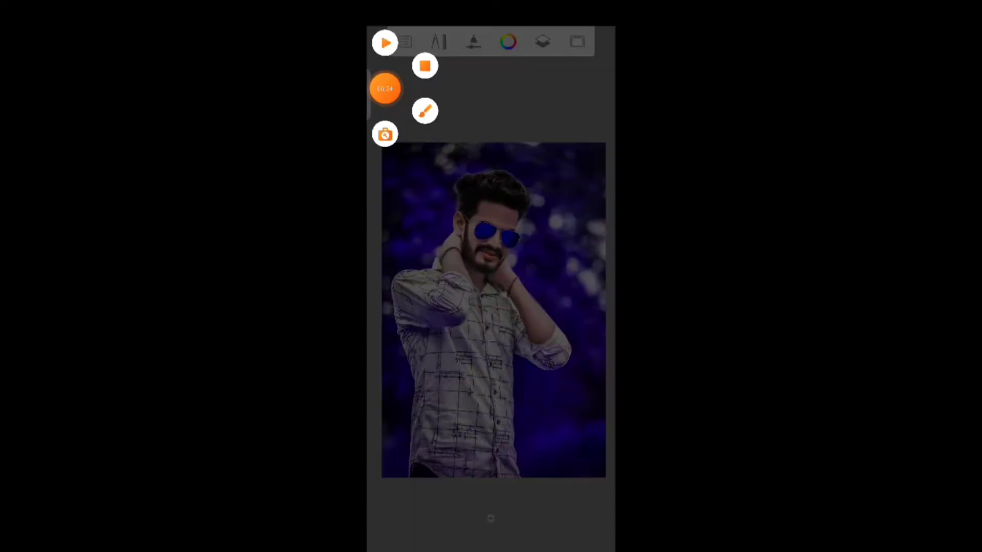
- Add a new empty layer above the portrait and choose Import Image
click(542, 41)
click(585, 162)
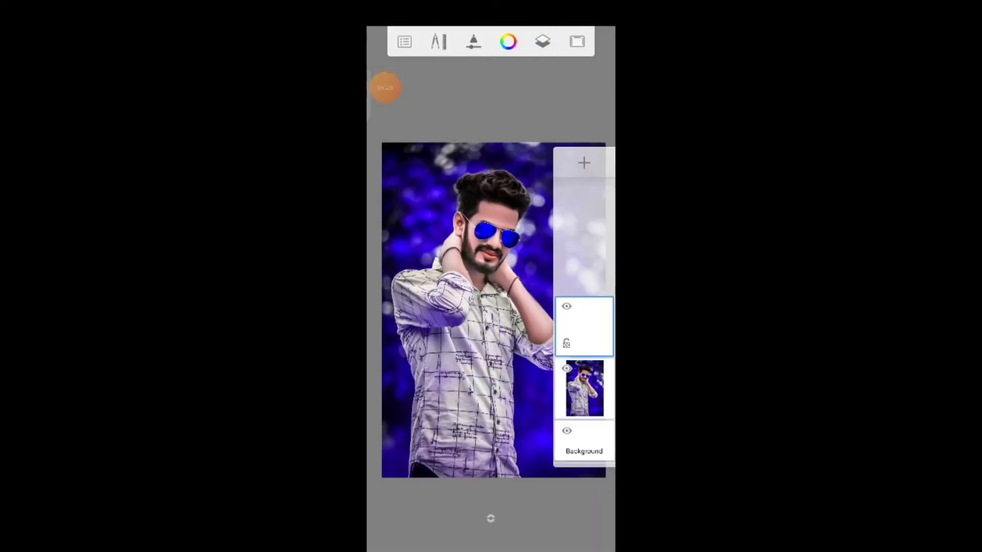
click(439, 41)
click(489, 220)
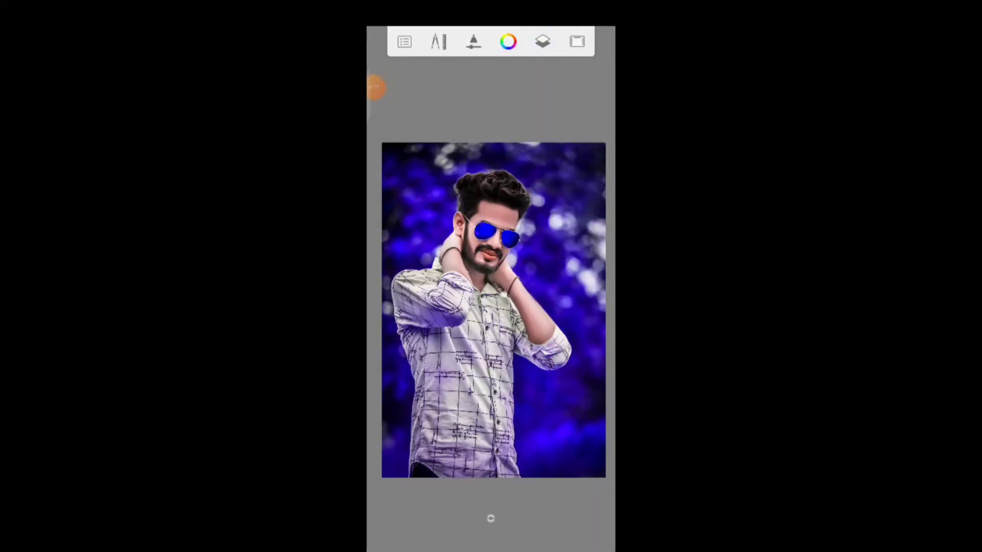
- Import the black flower-sparkle image from Images > Download, shrunk to about 63% at upper right
click(405, 46)
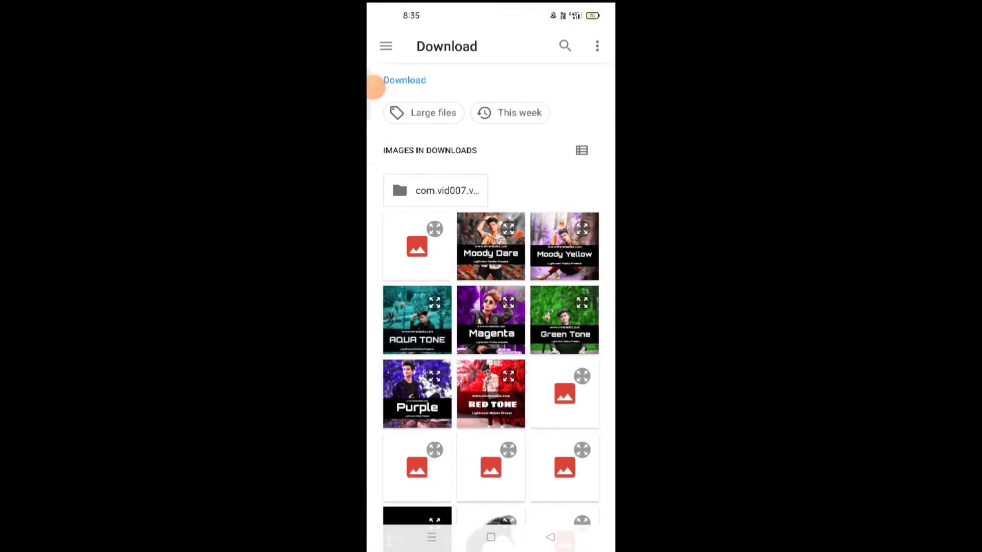
click(385, 44)
click(426, 123)
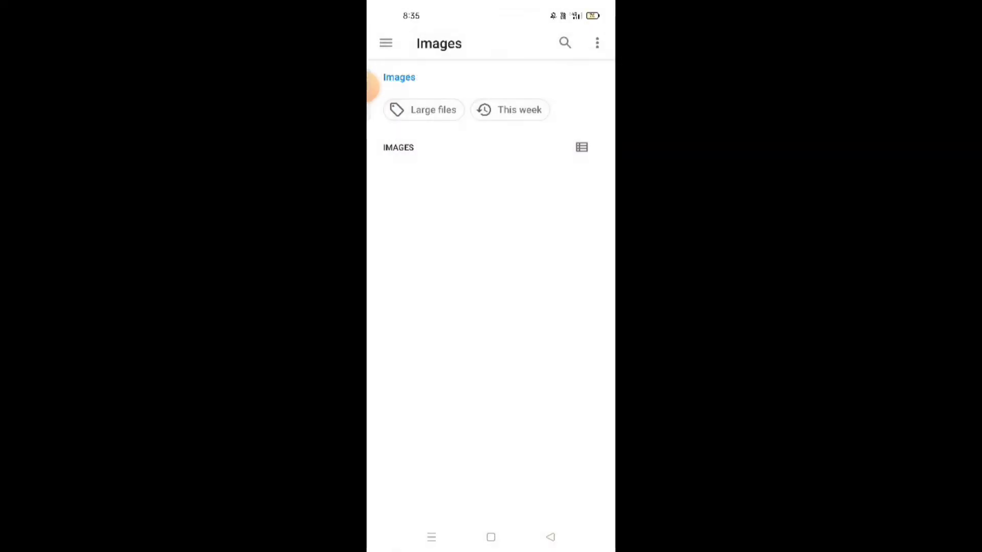
click(435, 187)
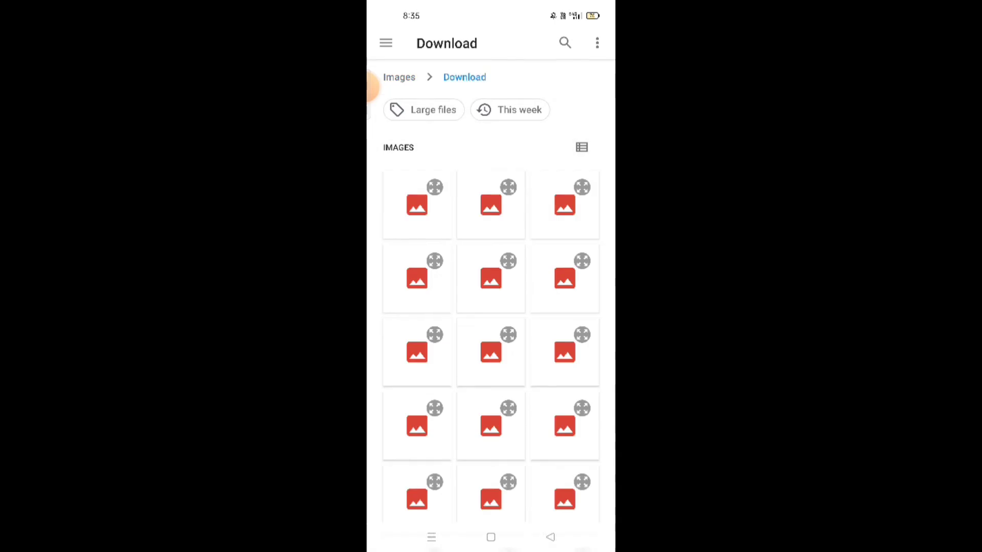
scroll(491, 307, down, 15)
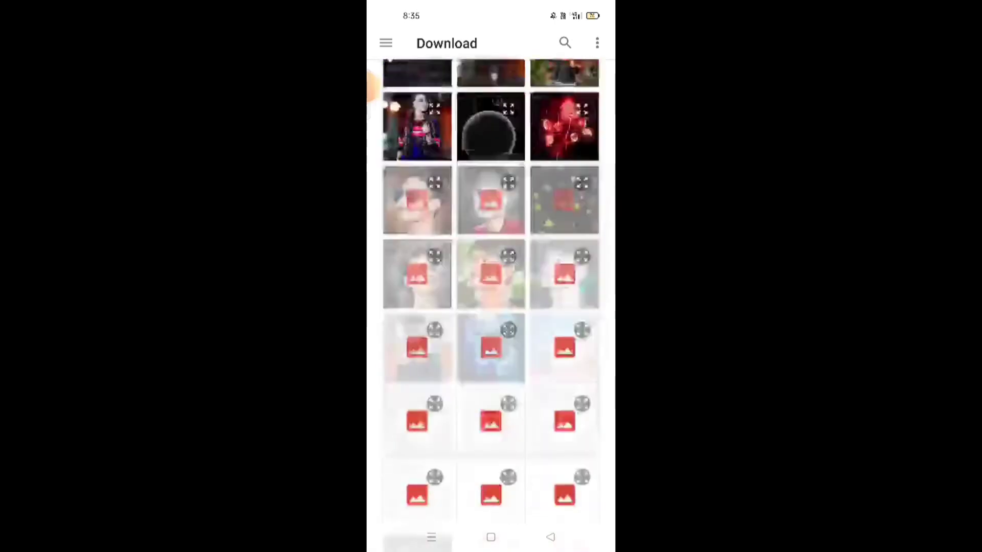
scroll(491, 307, down, 1)
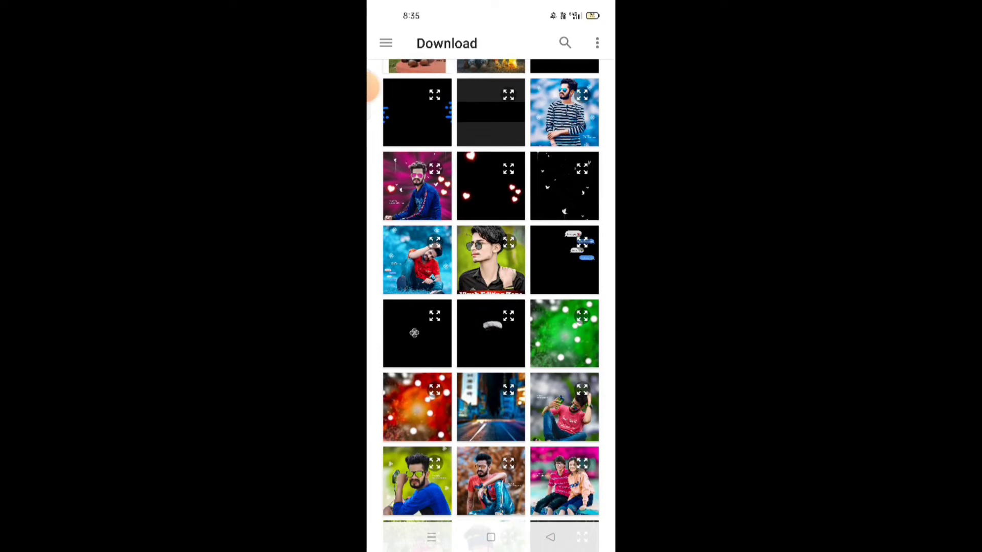
click(417, 333)
mouse_move(494, 311)
mouse_down()
mouse_move(545, 244)
mouse_move(556, 209)
mouse_up()
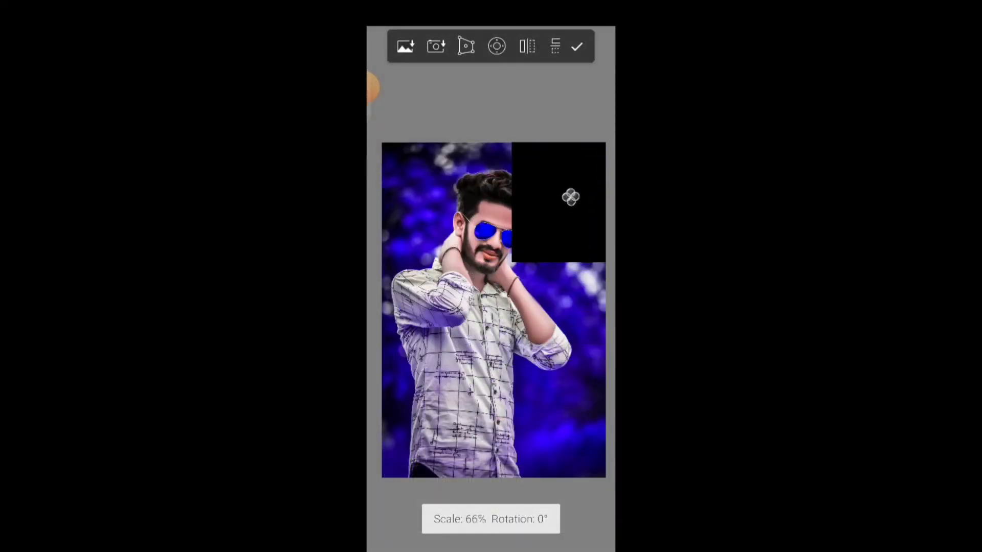
- Commit the placed sparkle and set its layer blending to Screen
click(577, 46)
click(543, 41)
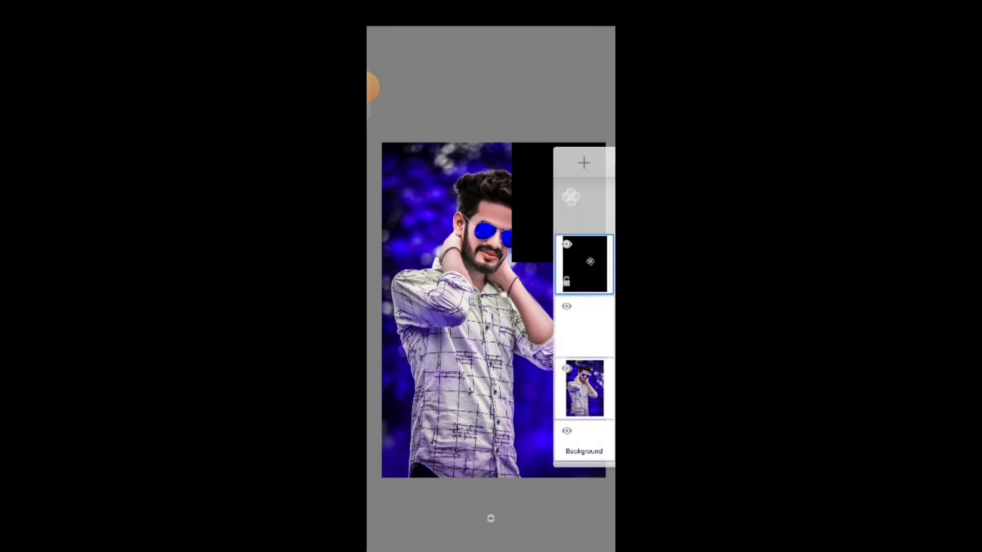
click(583, 259)
click(485, 287)
click(491, 262)
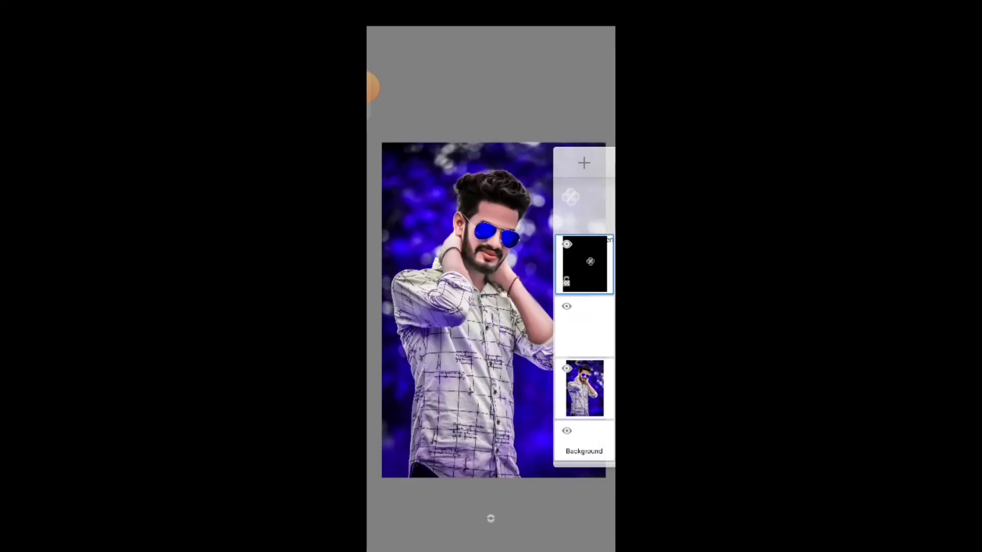
click(493, 307)
- Duplicate the sparkle layer and move the copy lower down the right side
click(583, 263)
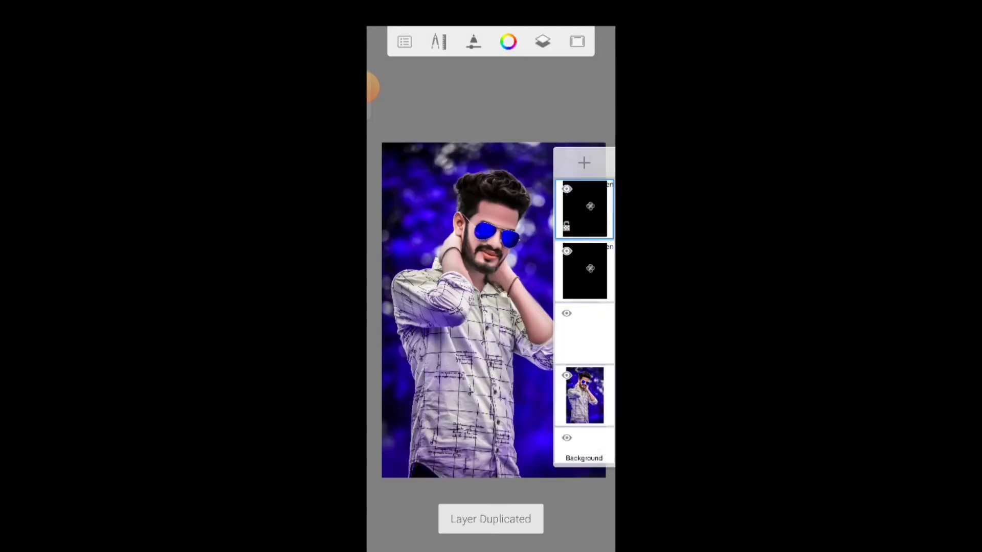
click(570, 197)
click(439, 41)
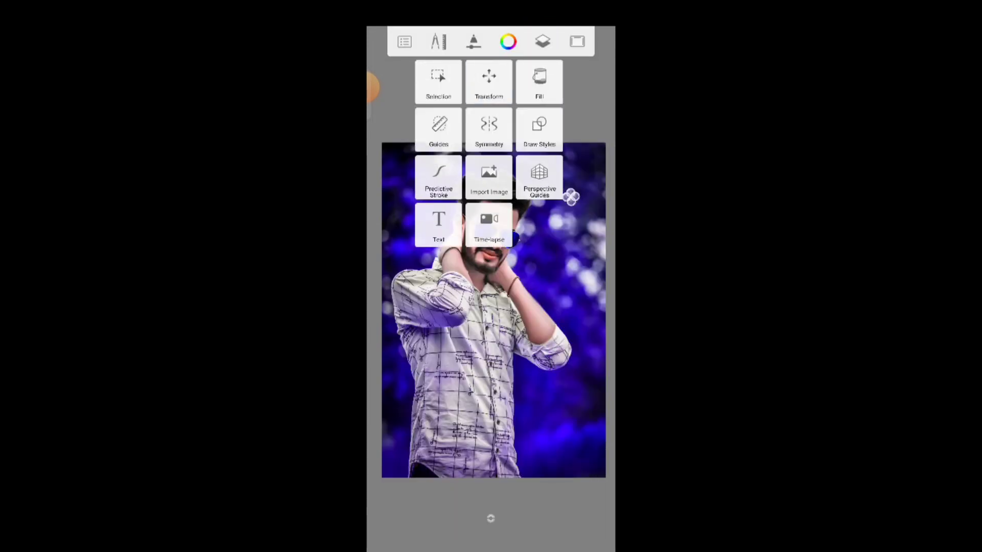
click(487, 82)
mouse_move(578, 238)
mouse_down()
mouse_move(588, 314)
mouse_move(579, 314)
mouse_up()
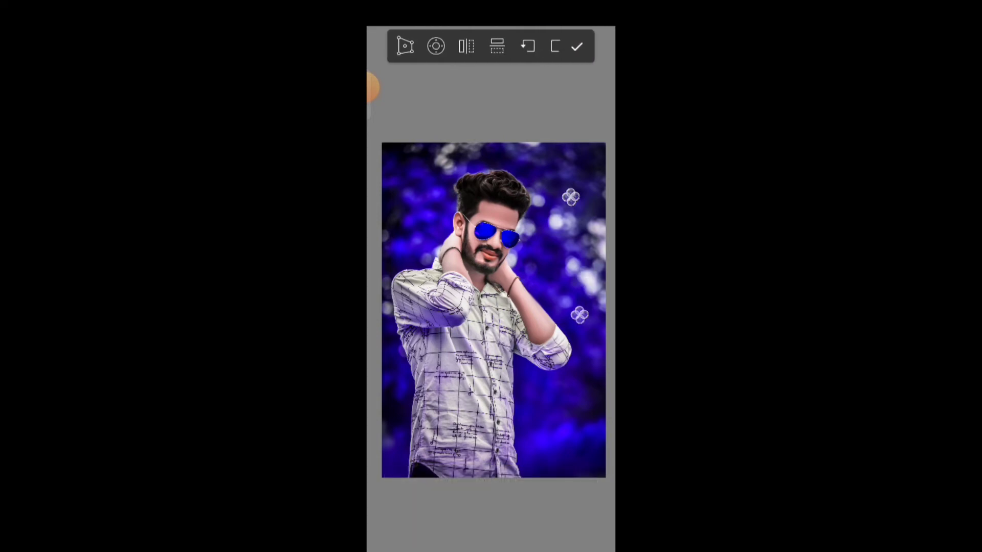
click(577, 47)
click(584, 209)
- Add two more sparkle copies, at the bottom right and bottom left
click(566, 94)
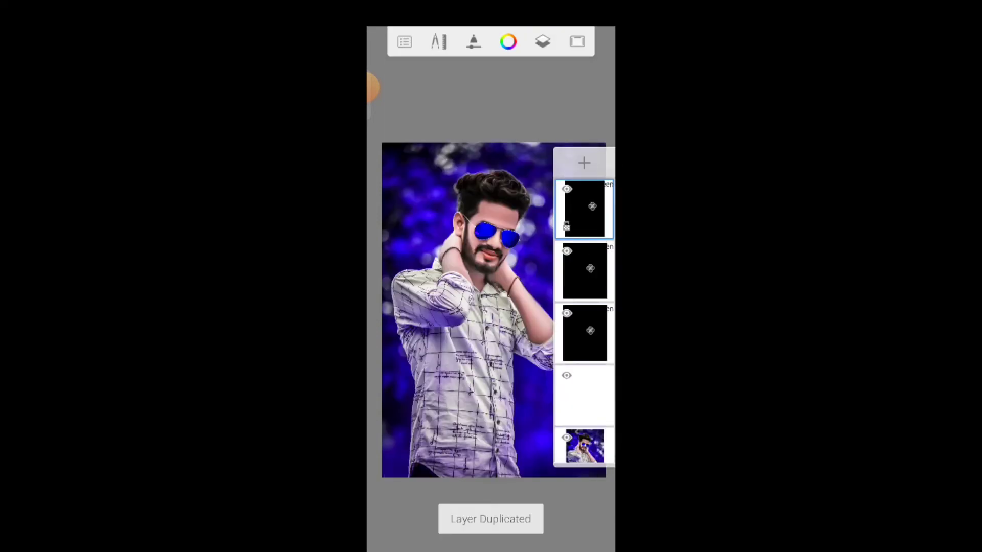
click(543, 41)
click(439, 41)
click(489, 84)
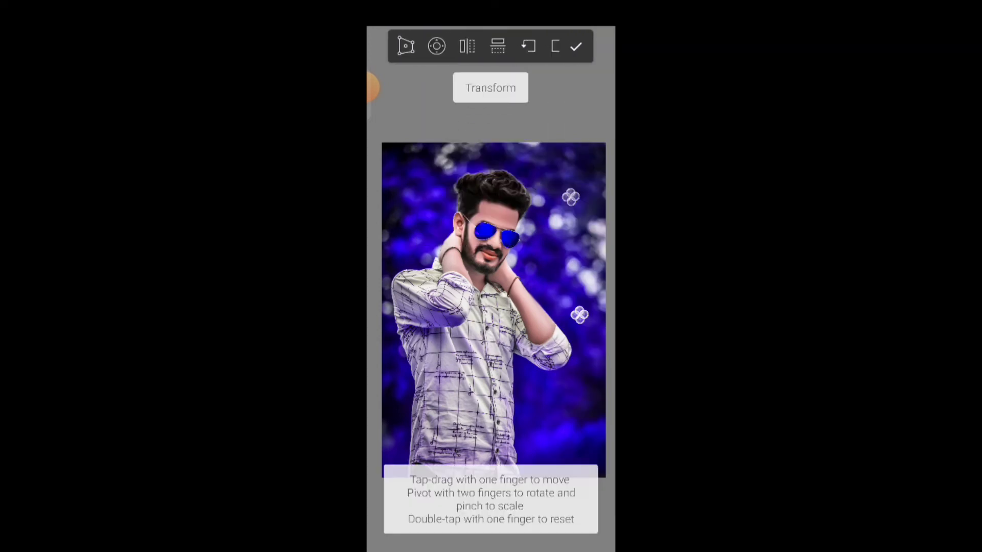
drag(580, 315, 565, 430)
click(577, 47)
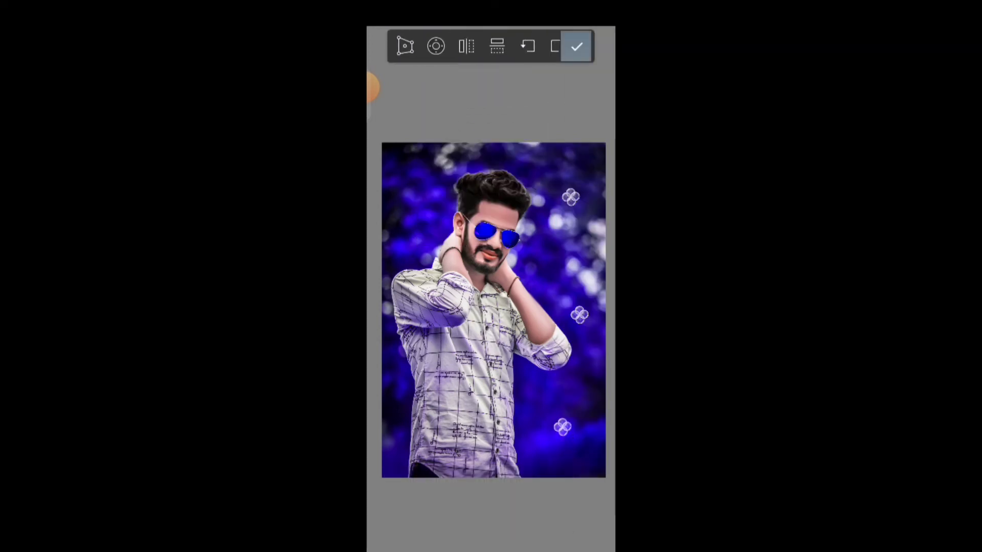
click(543, 41)
click(584, 210)
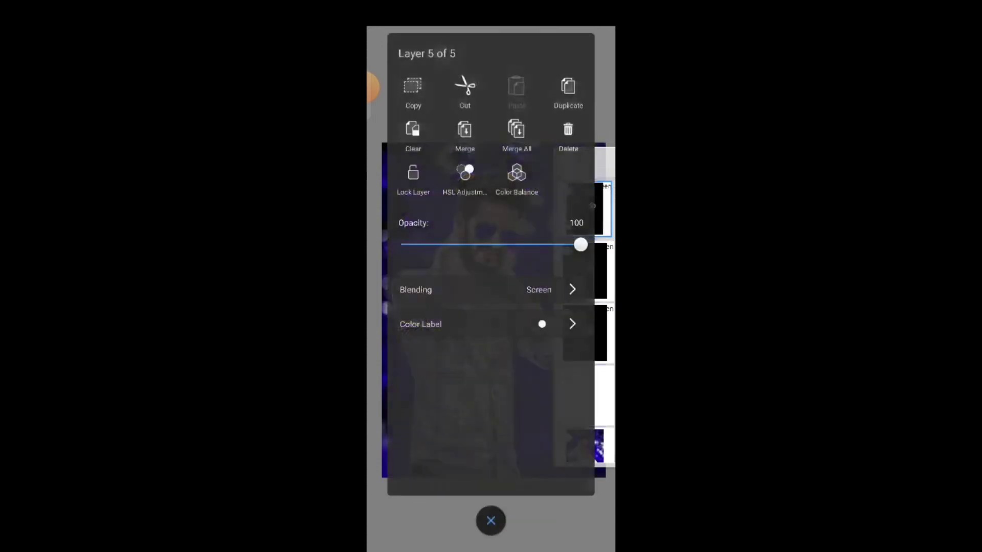
click(568, 87)
click(439, 41)
click(471, 75)
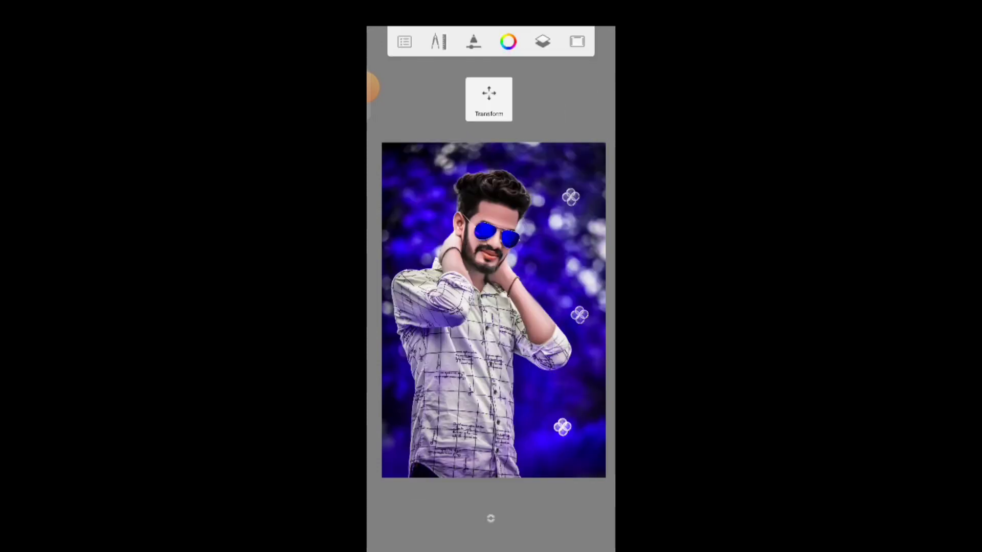
drag(562, 427, 399, 429)
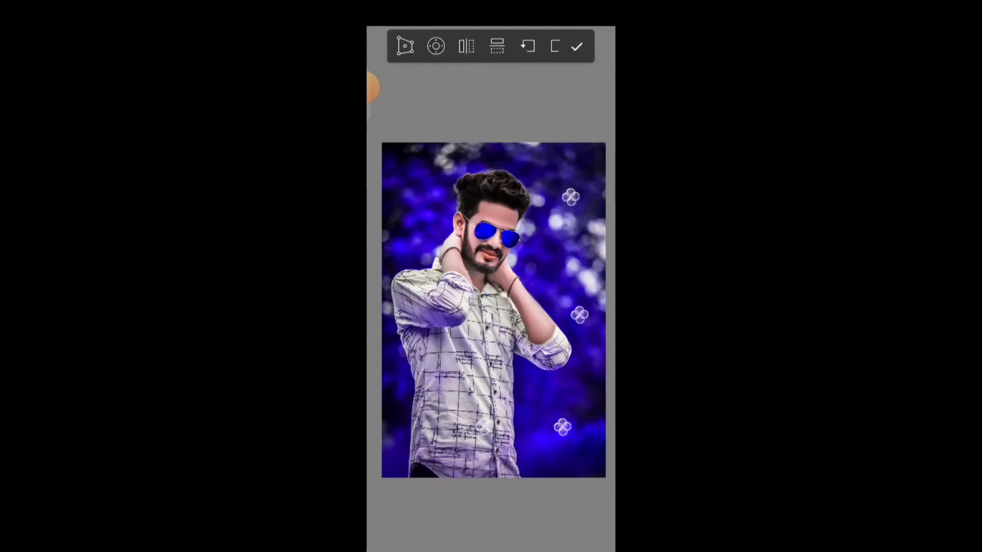
click(577, 46)
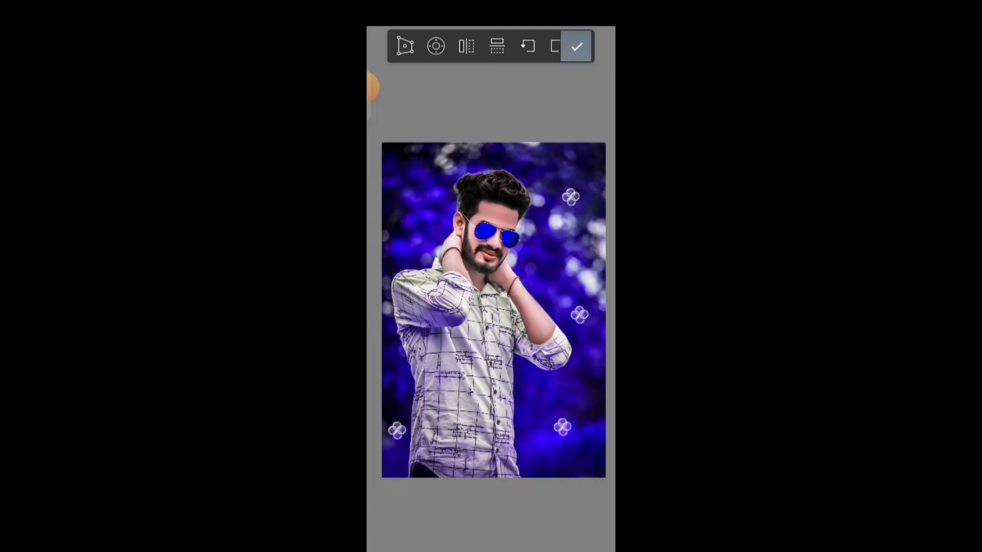
- Add two sparkle copies, one up the left side and one at the upper left
click(542, 41)
click(585, 209)
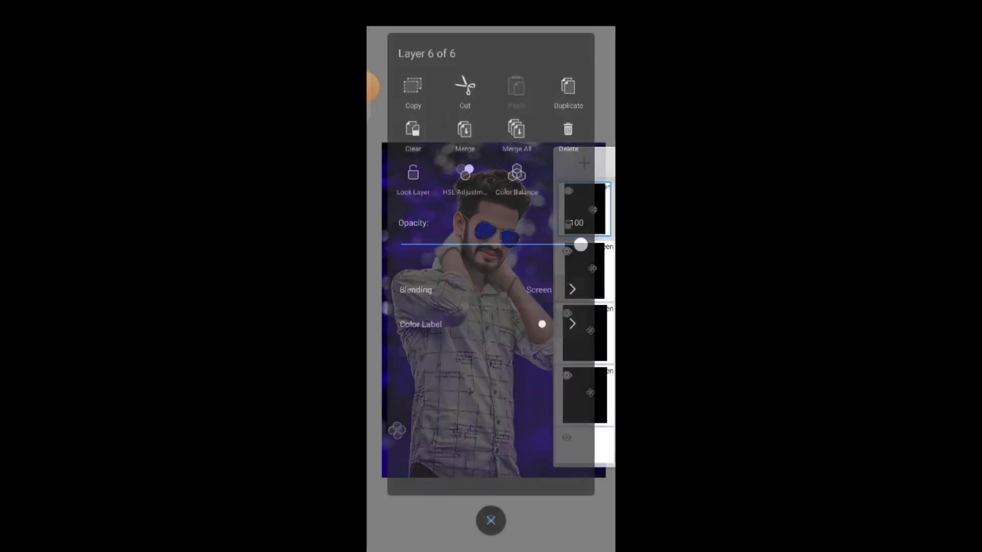
click(566, 87)
click(543, 41)
click(439, 41)
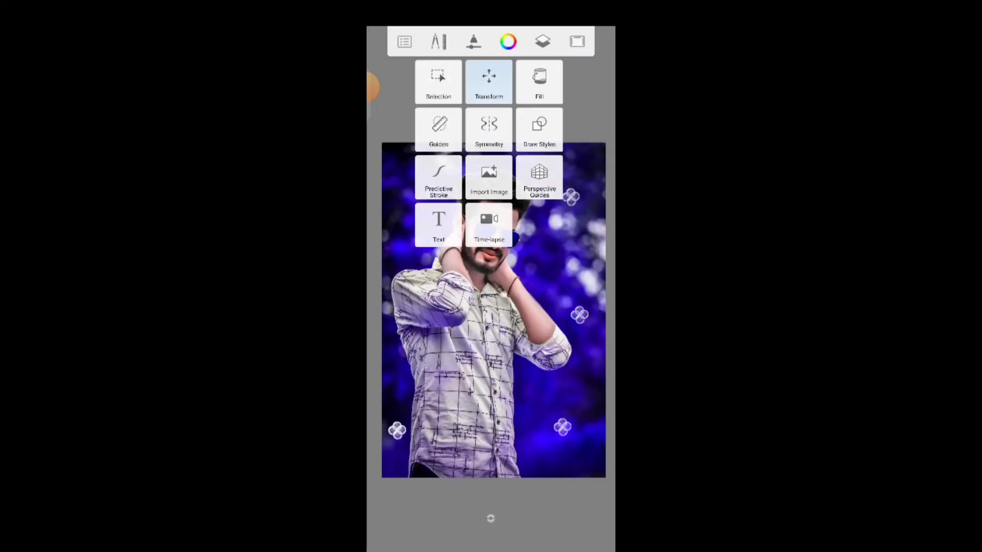
click(487, 82)
drag(397, 431, 392, 351)
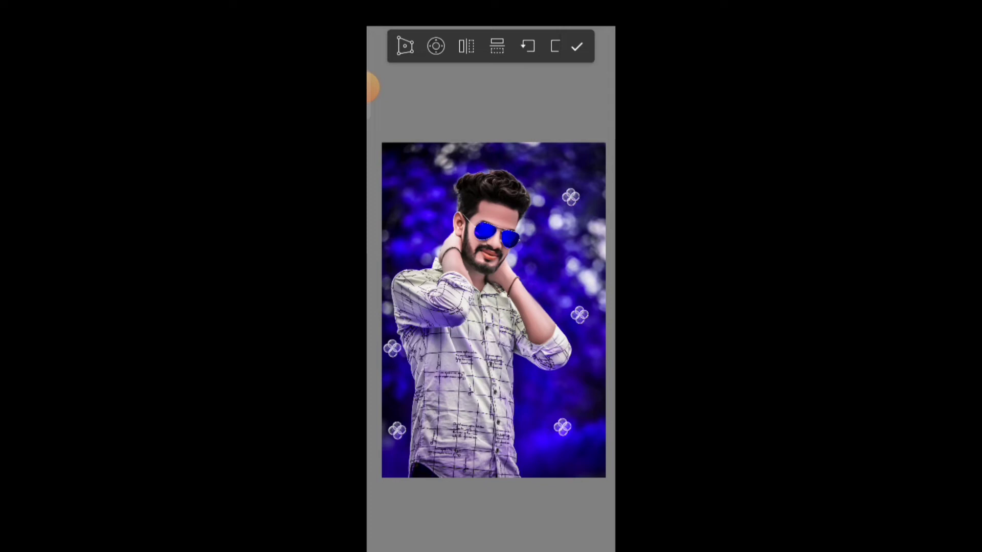
click(577, 47)
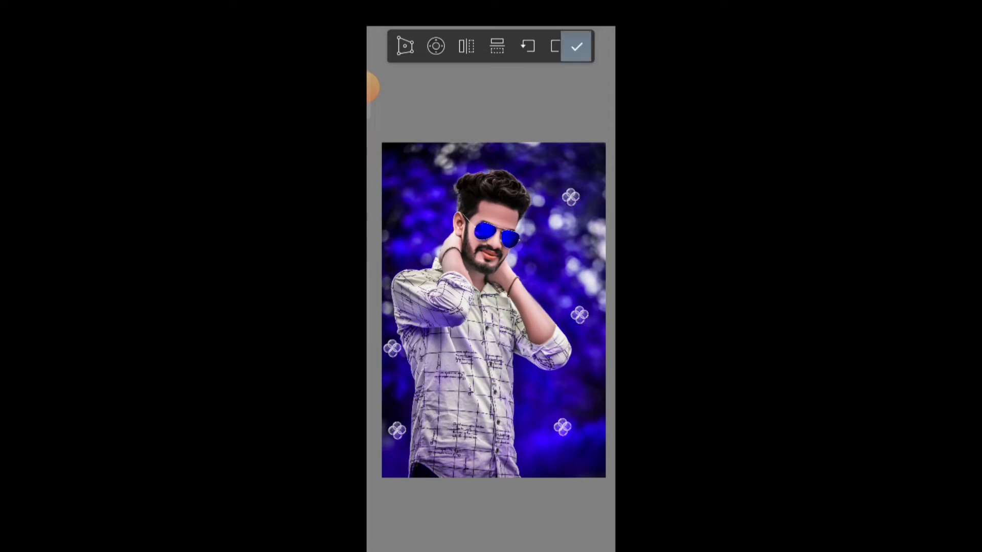
click(543, 41)
click(589, 207)
click(568, 89)
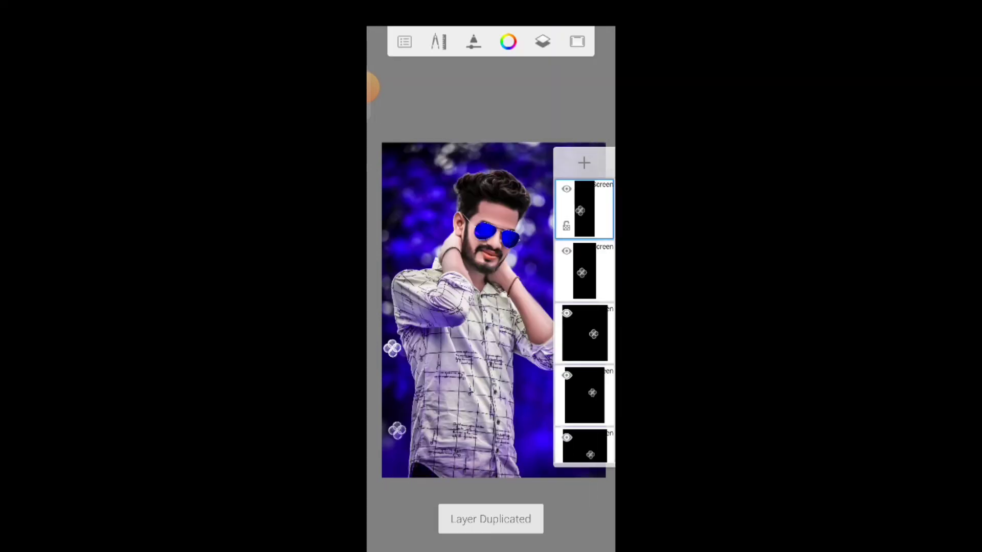
click(543, 41)
click(438, 42)
click(487, 78)
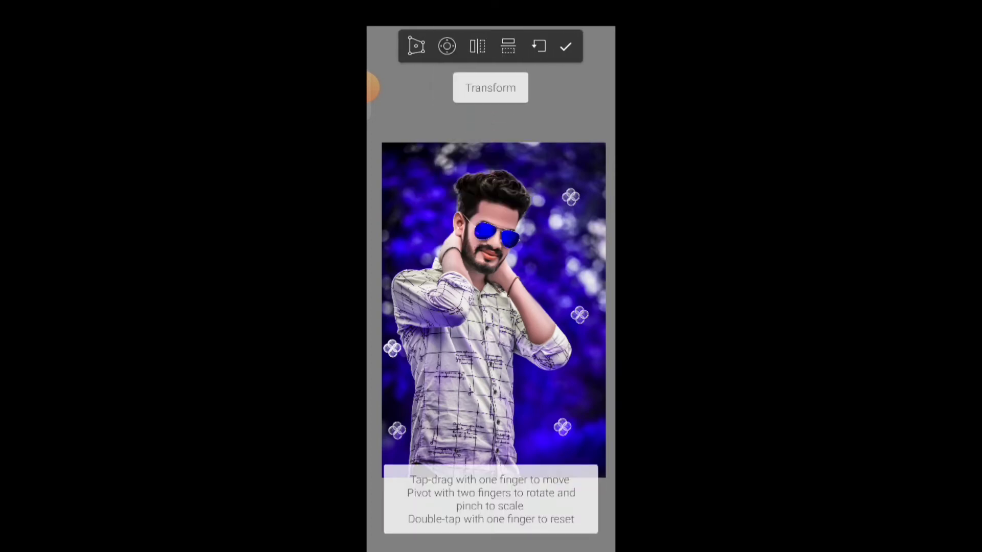
drag(392, 348, 407, 181)
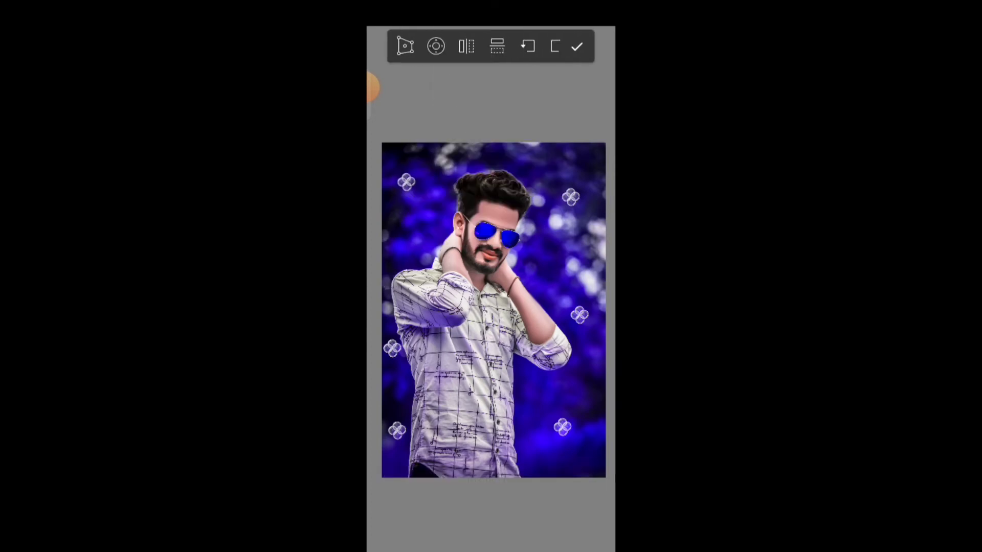
click(577, 46)
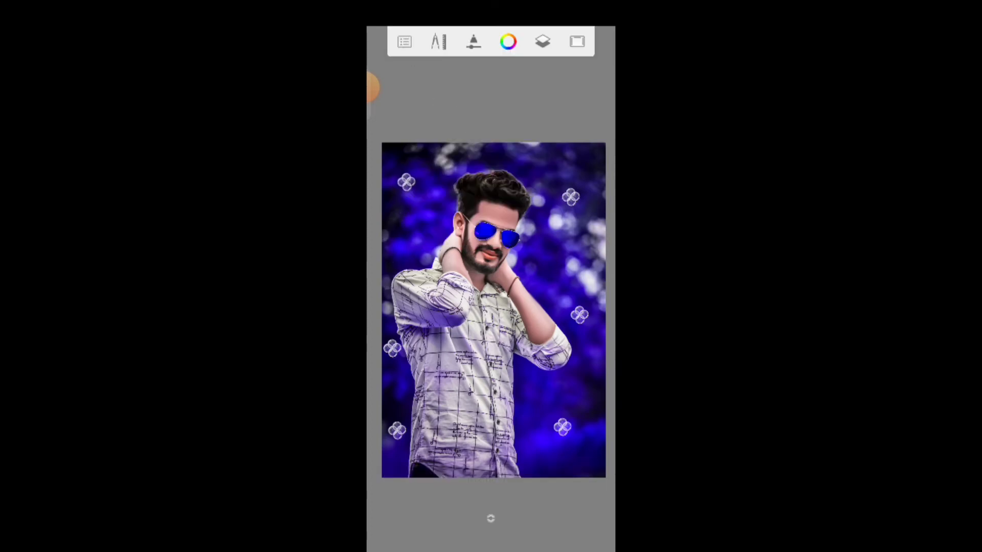
- Merge all layers into a single image
click(542, 42)
click(584, 209)
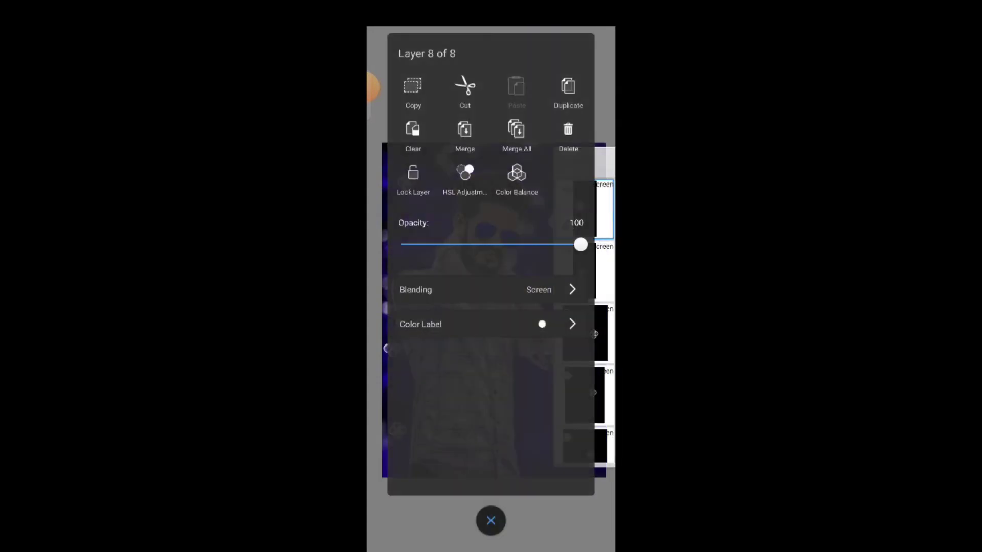
click(516, 134)
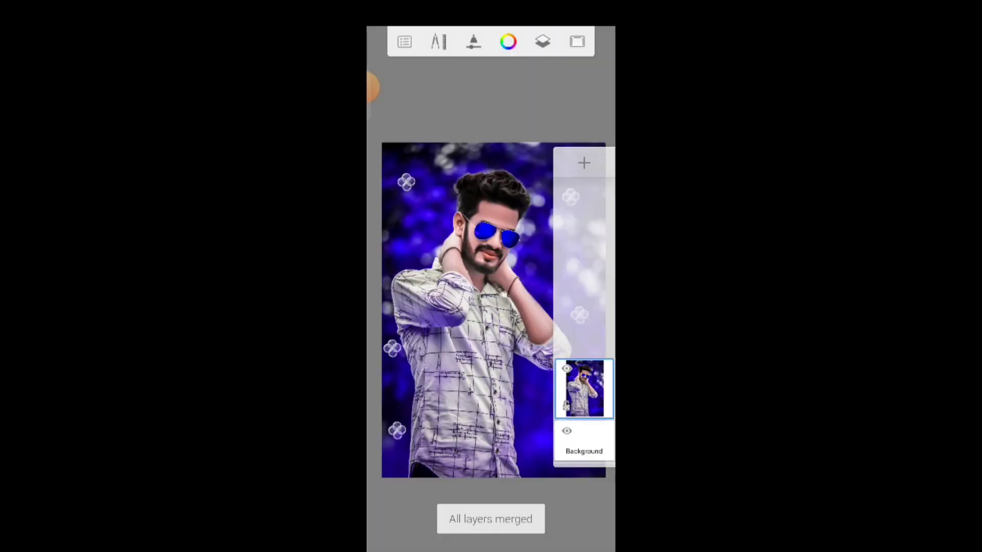
- Add a two-line text caption: 'YouTube' above the channel name
click(439, 41)
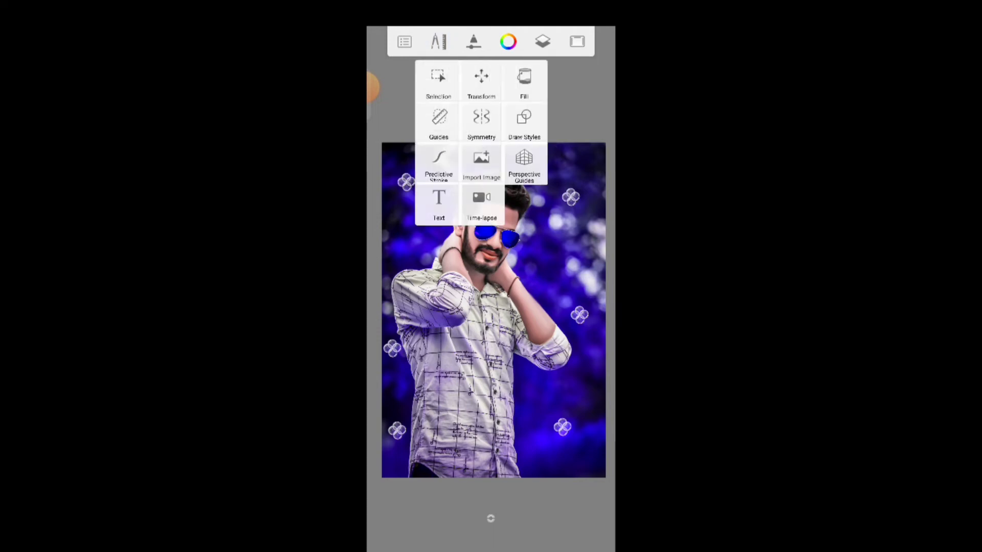
click(439, 225)
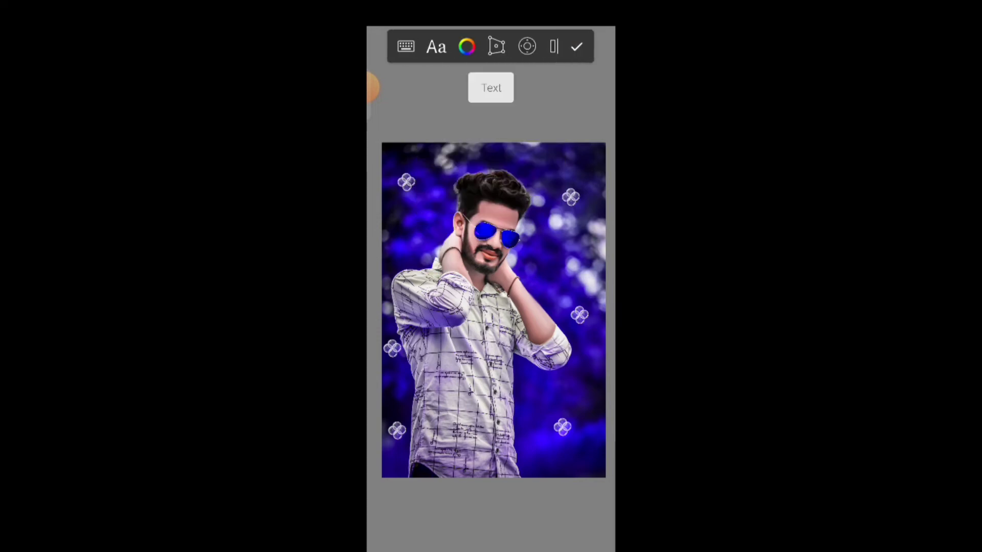
text(yo)
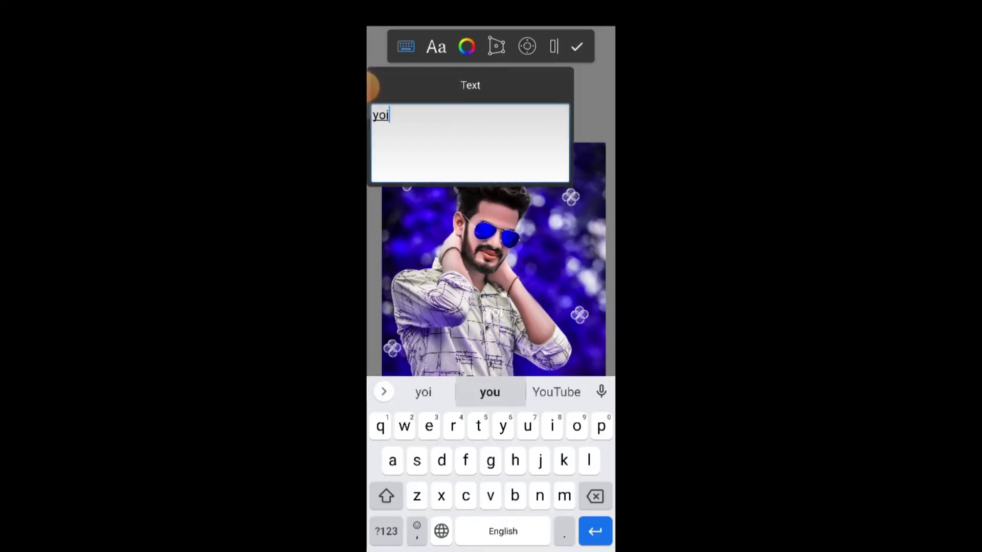
text(u)
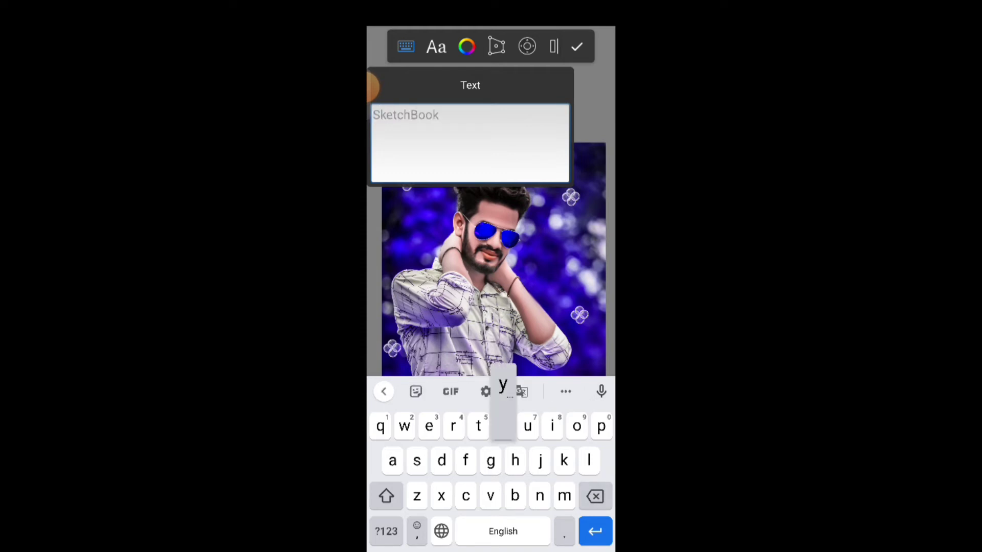
text(YouTube)
click(490, 392)
key(Return)
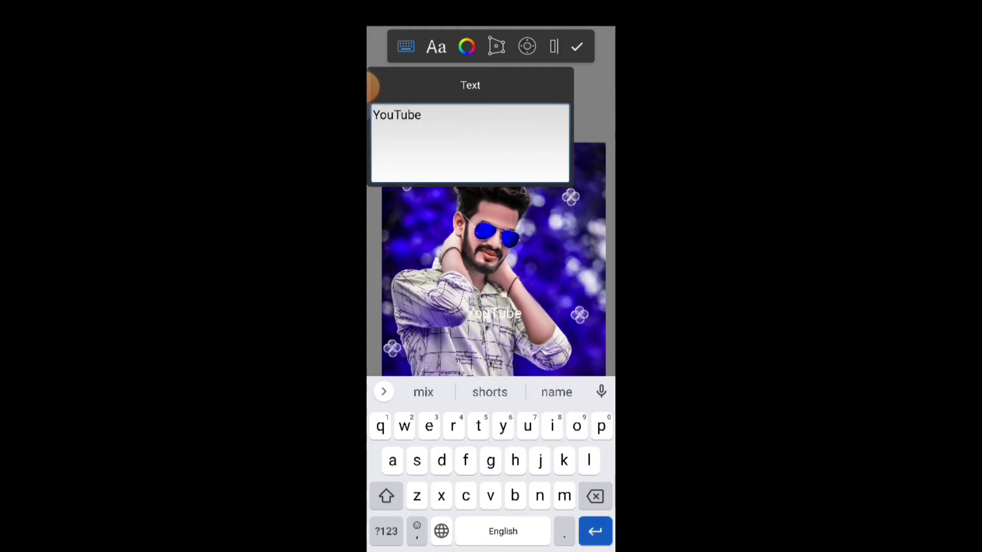
text(sank)
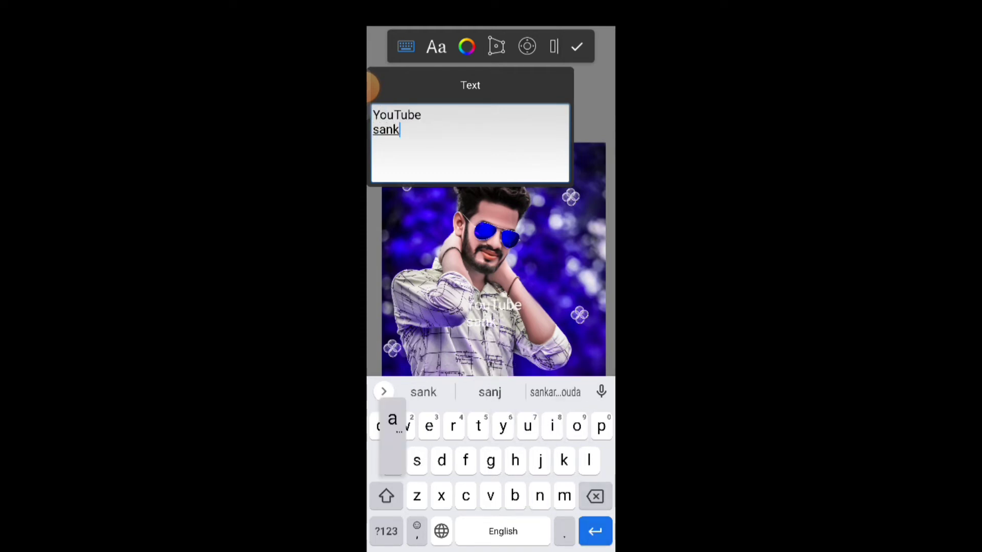
text(ar)
click(490, 392)
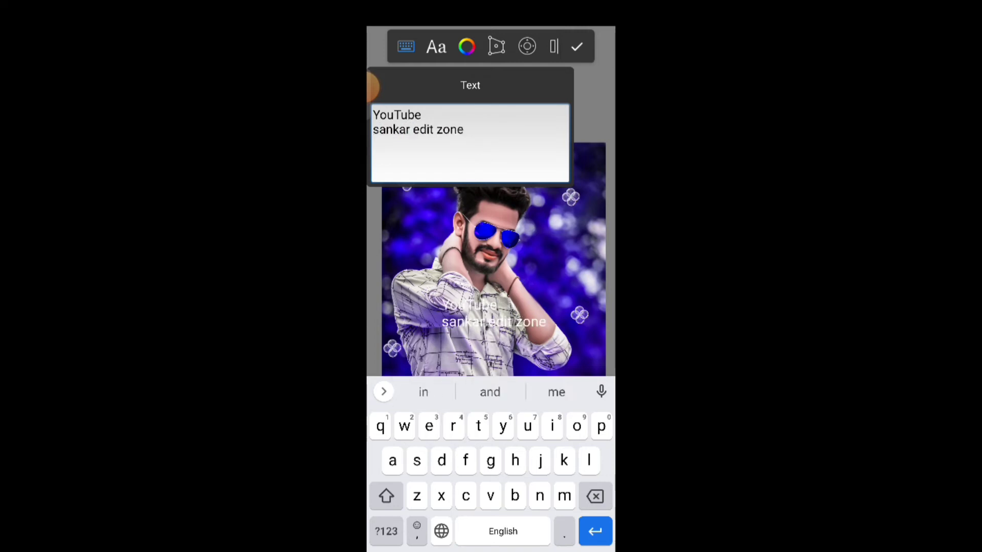
- Set the caption to Serif-Bold, shrink it and place it at lower right
click(436, 47)
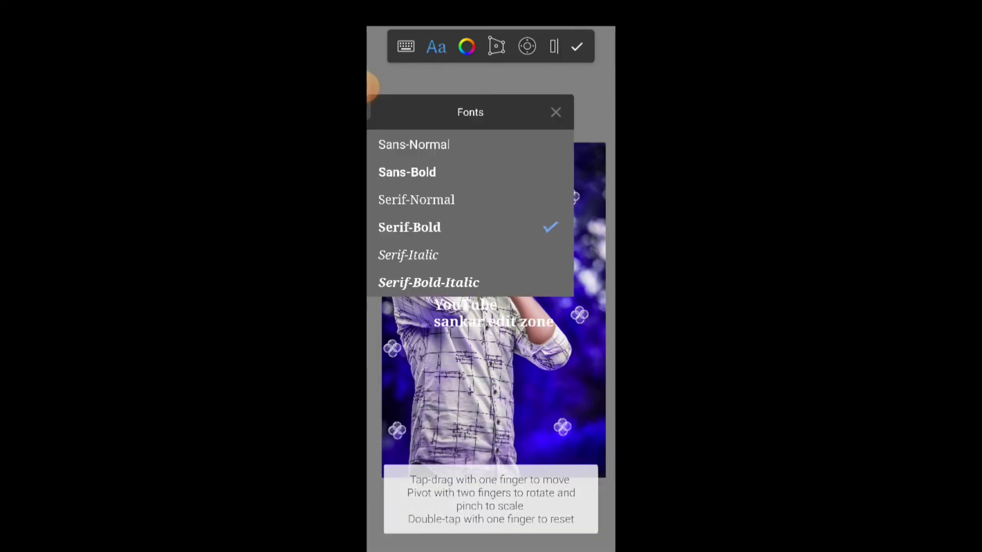
click(556, 112)
drag(493, 315, 559, 390)
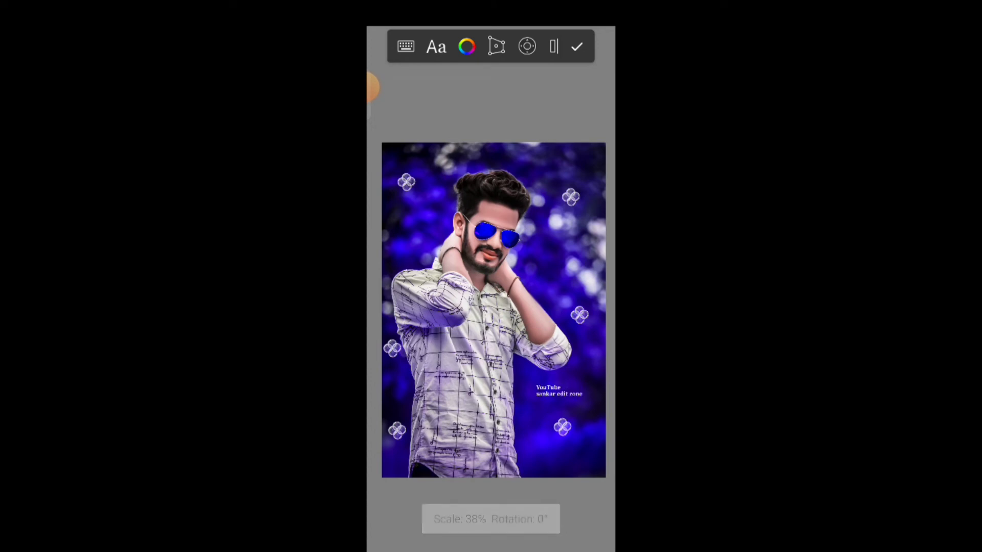
click(577, 47)
- Merge the caption with all layers into one image
click(543, 41)
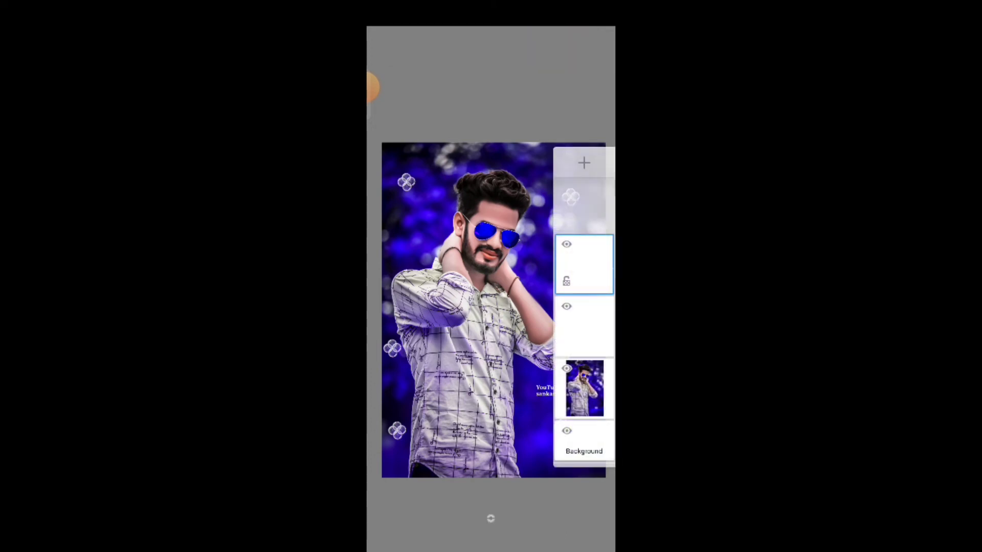
click(584, 264)
click(517, 135)
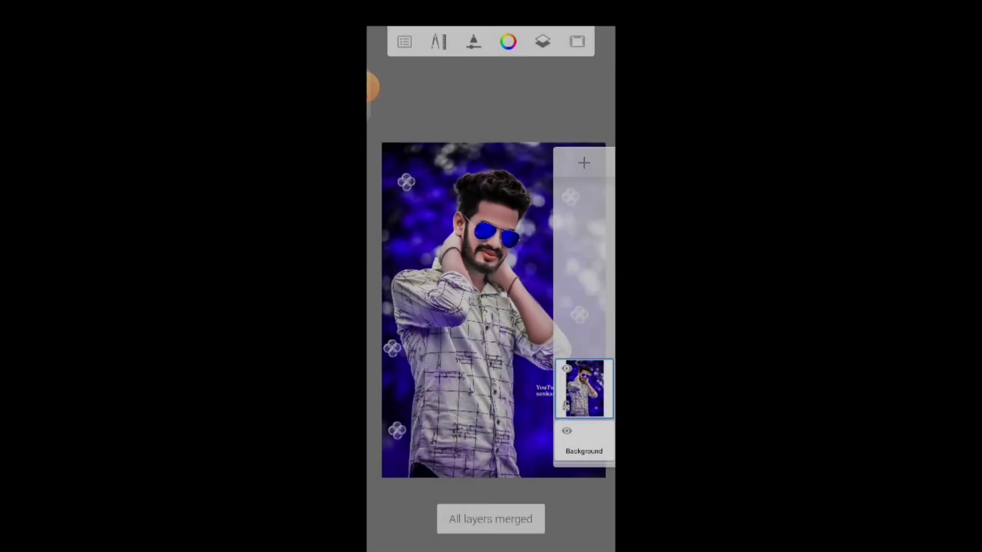
scroll(491, 287, up, 3)
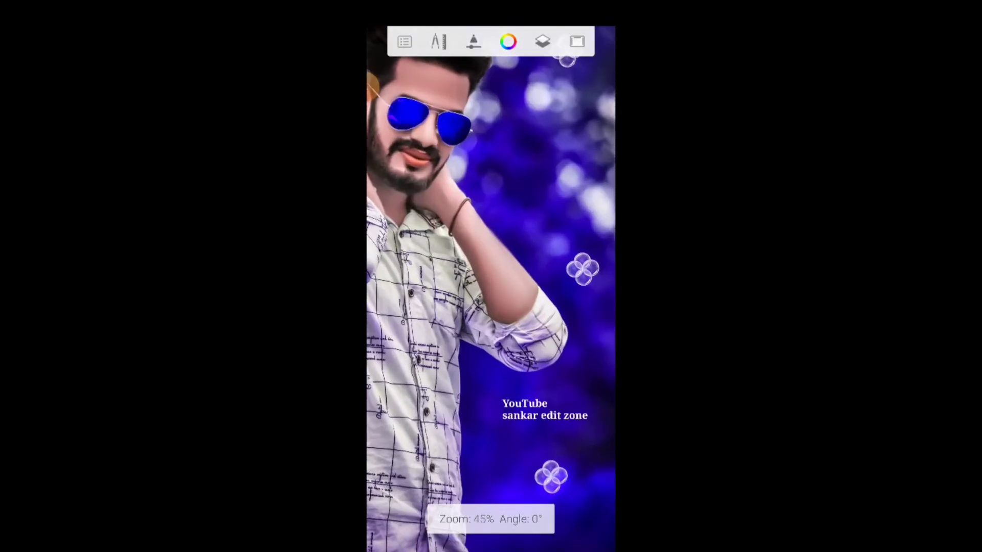
scroll(491, 287, up, 2)
scroll(491, 286, up, 1)
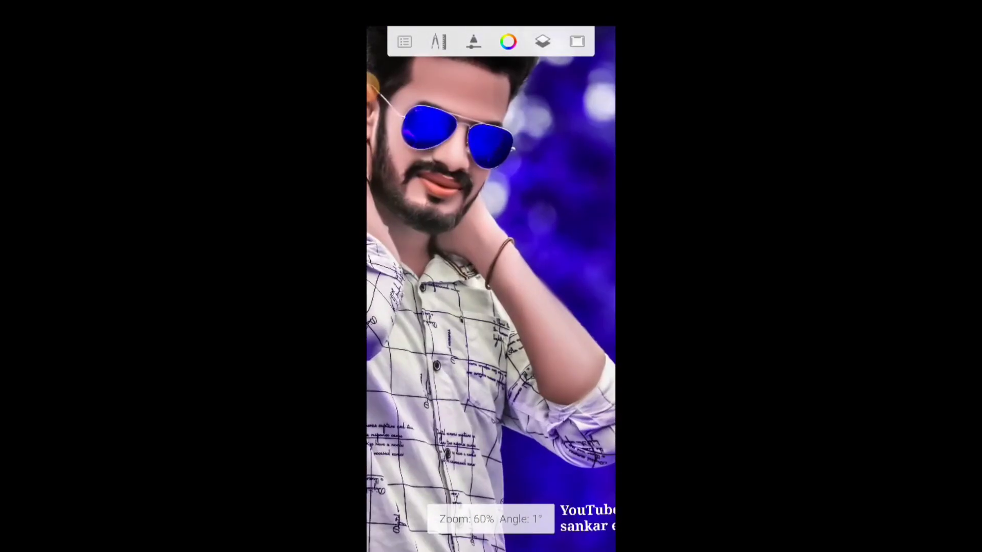
scroll(491, 286, up, 2)
scroll(491, 287, up, 1)
click(439, 41)
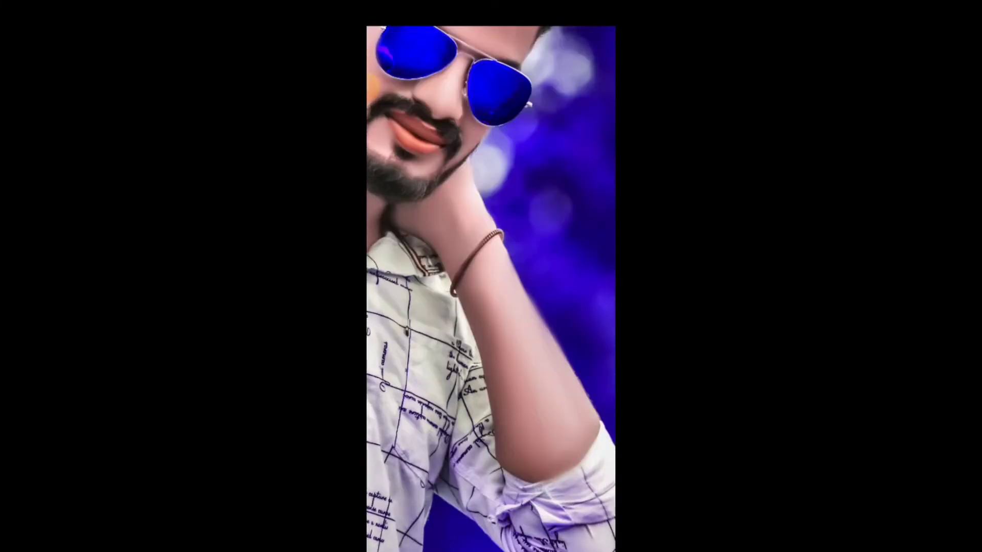
click(473, 41)
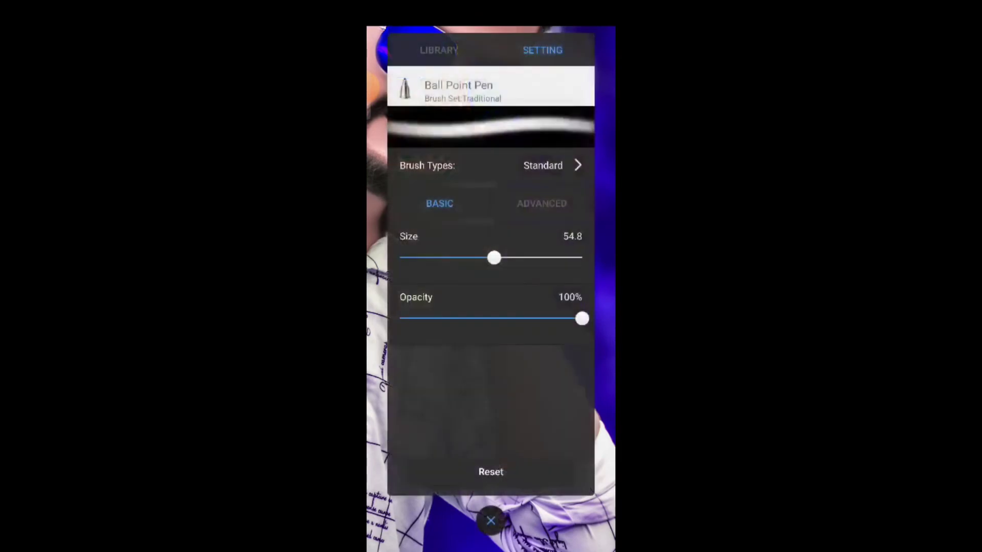
click(438, 50)
scroll(490, 322, down, 10)
scroll(489, 322, up, 5)
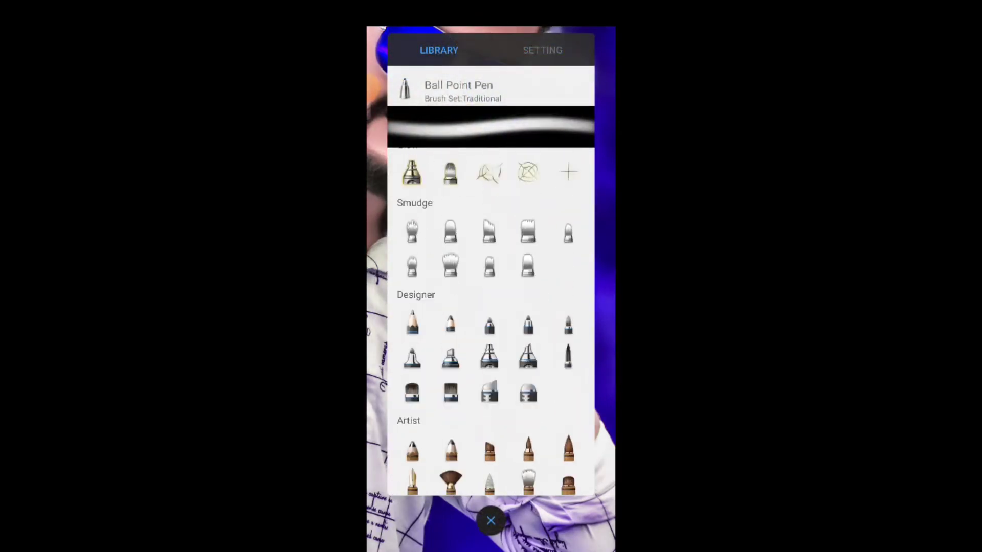
click(451, 443)
click(491, 520)
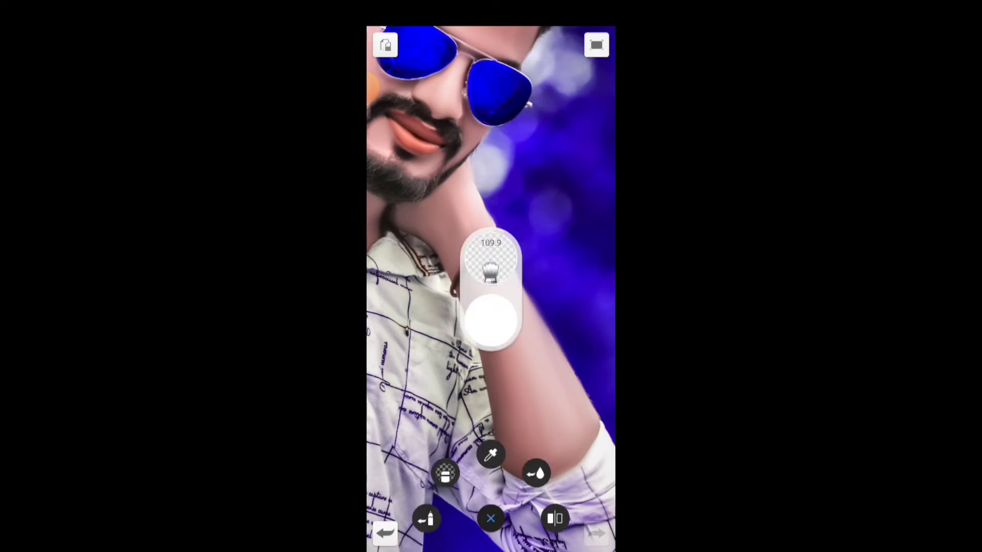
scroll(491, 286, up, 5)
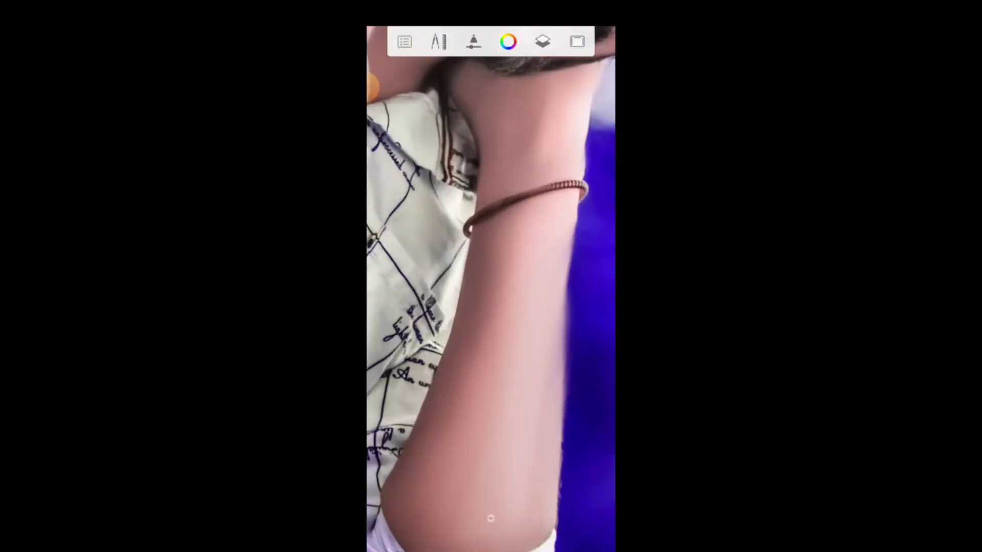
scroll(491, 287, down, 3)
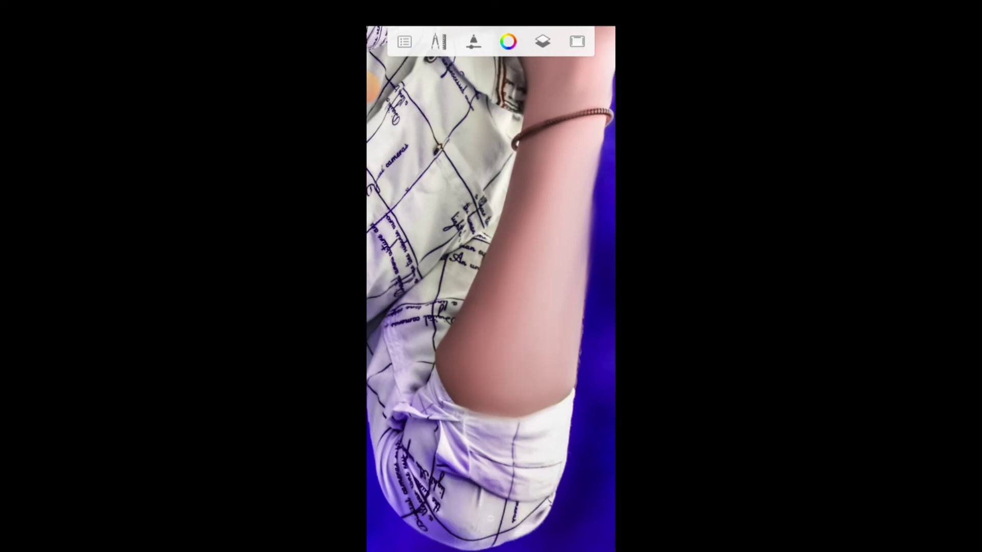
scroll(491, 286, down, 5)
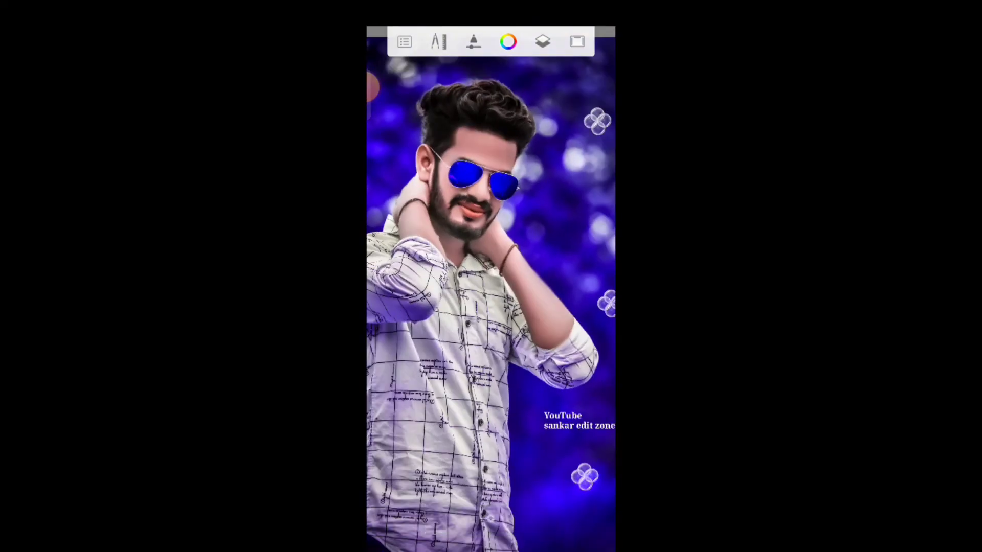
scroll(491, 286, up, 5)
scroll(491, 287, up, 2)
scroll(491, 286, up, 5)
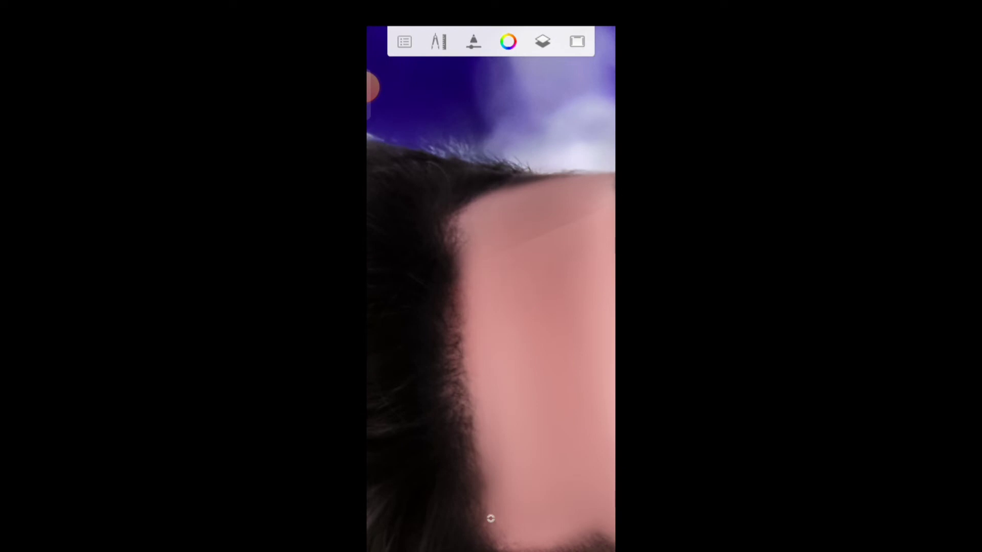
drag(463, 228, 527, 184)
scroll(491, 287, down, 3)
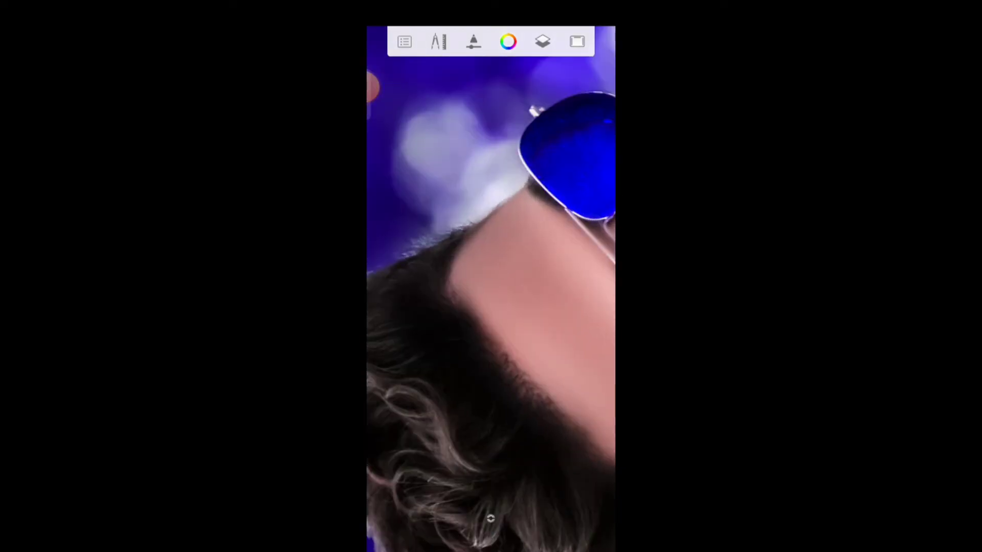
scroll(491, 287, down, 5)
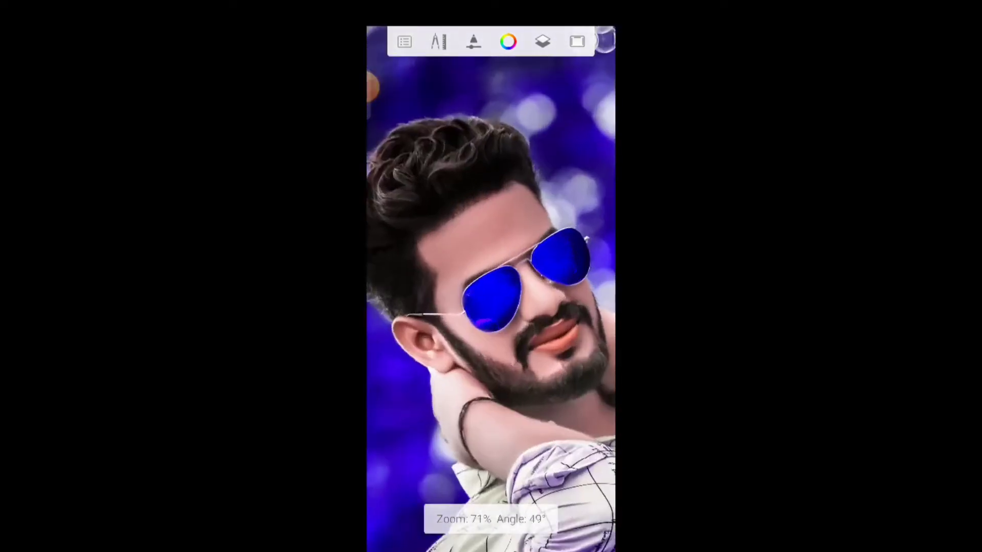
scroll(491, 286, up, 3)
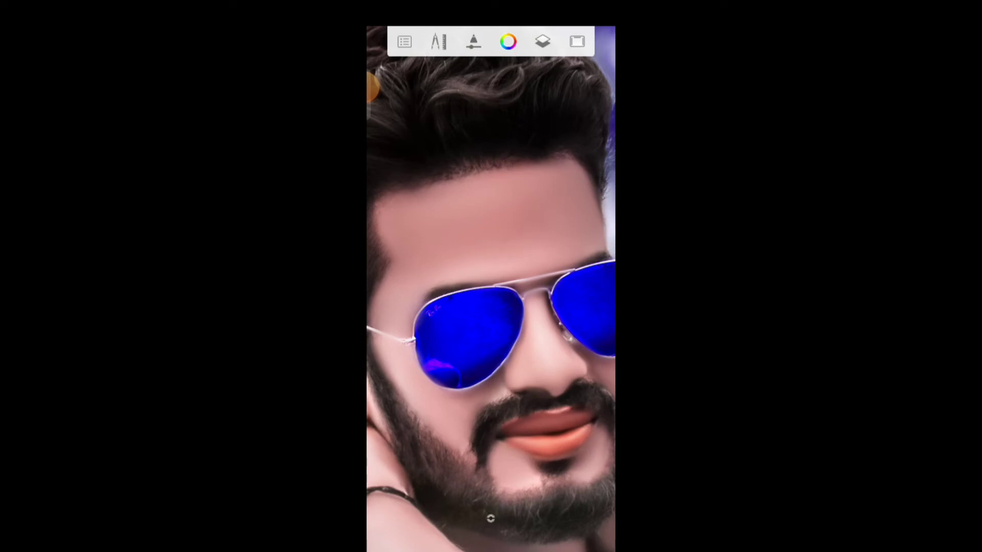
scroll(491, 286, down, 3)
scroll(491, 287, up, 3)
scroll(491, 286, up, 5)
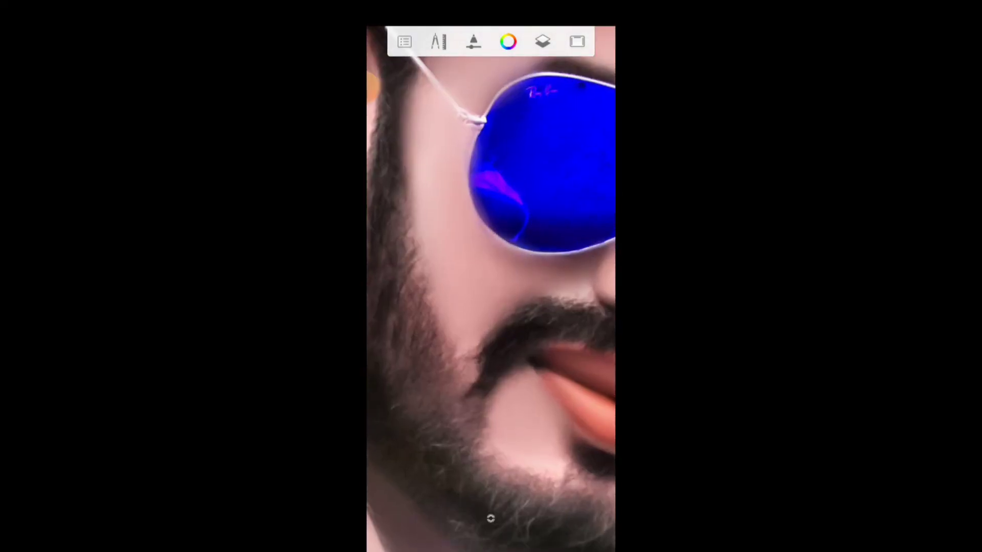
scroll(491, 286, down, 3)
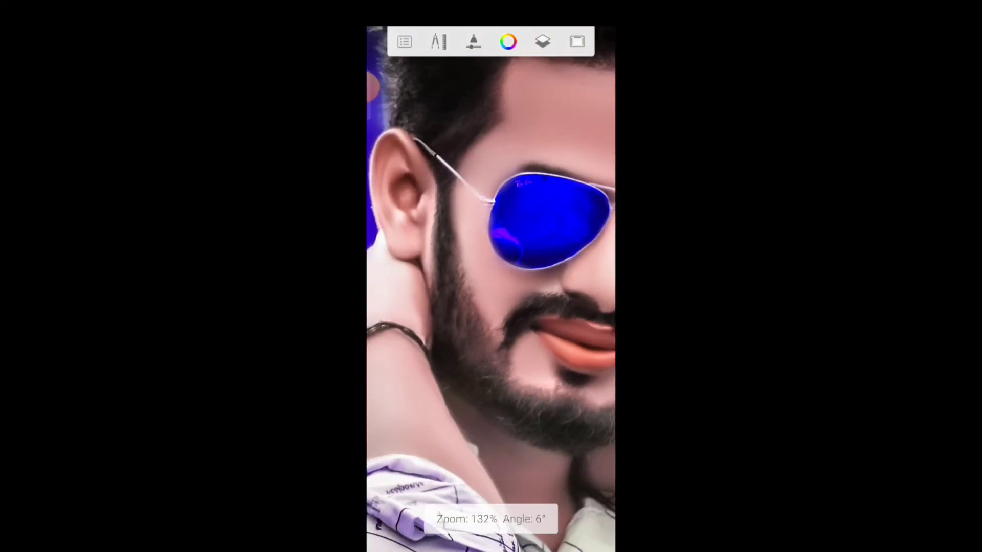
scroll(491, 287, down, 3)
scroll(491, 286, up, 5)
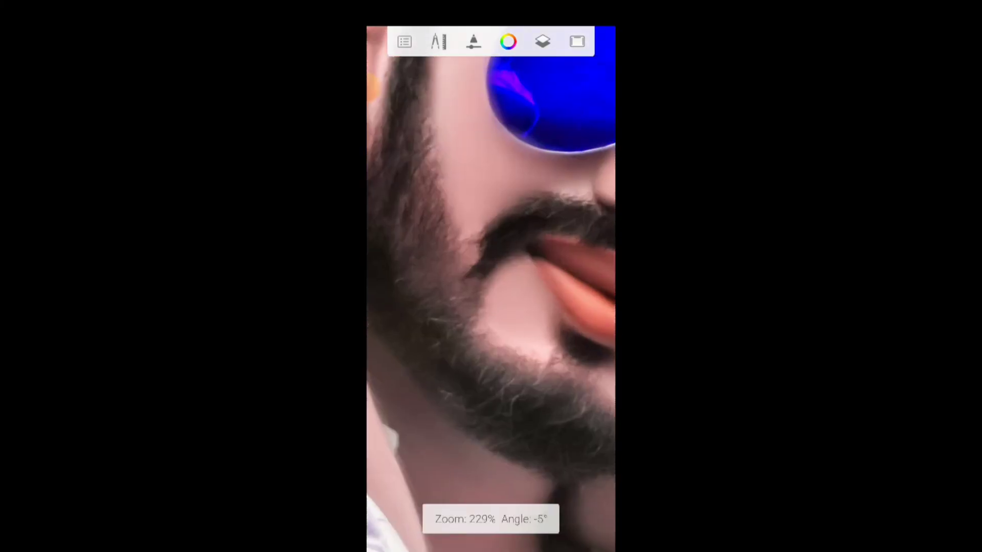
scroll(491, 287, up, 2)
scroll(491, 286, down, 5)
scroll(491, 286, down, 2)
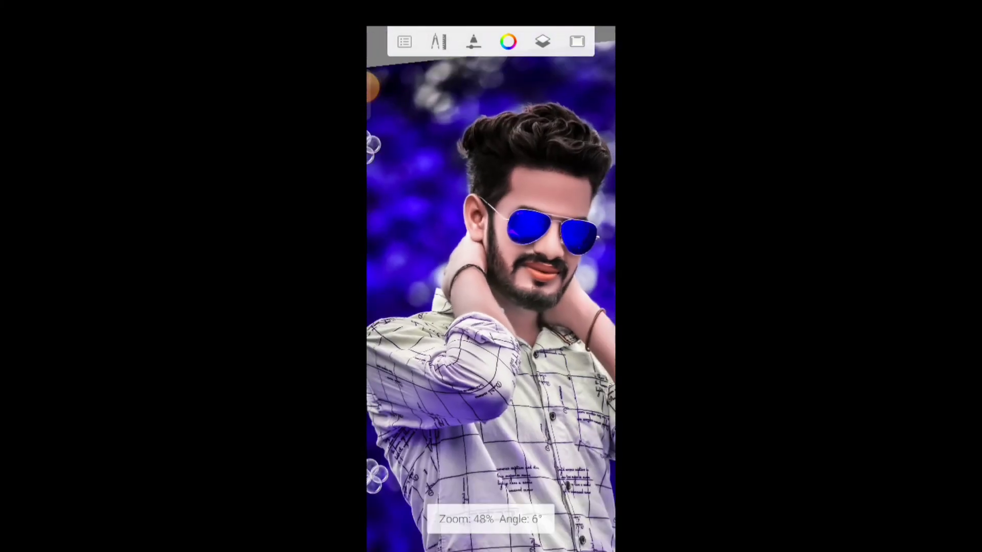
scroll(491, 287, up, 5)
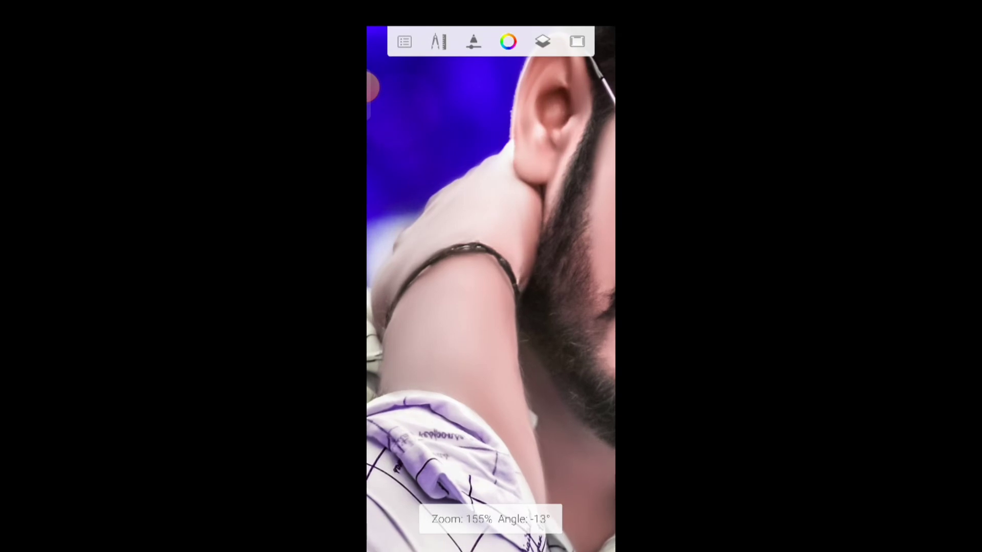
scroll(491, 287, down, 3)
scroll(491, 287, down, 3)
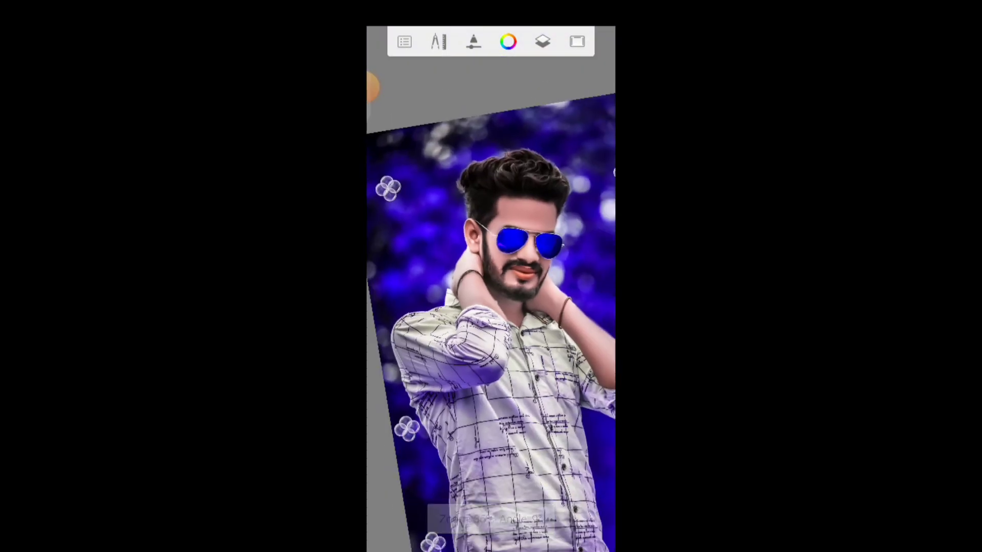
scroll(491, 286, up, 3)
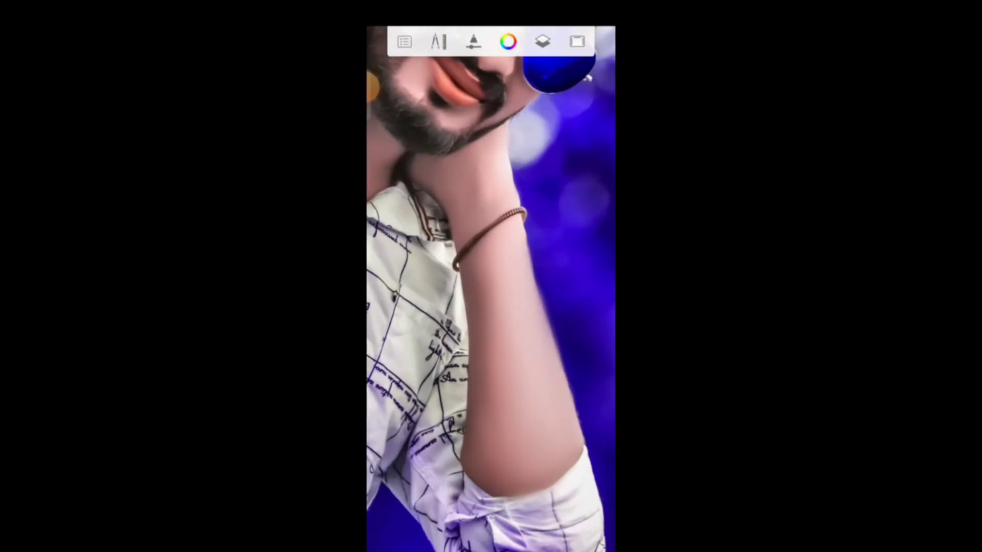
scroll(491, 286, down, 3)
scroll(491, 286, up, 3)
scroll(491, 287, down, 1)
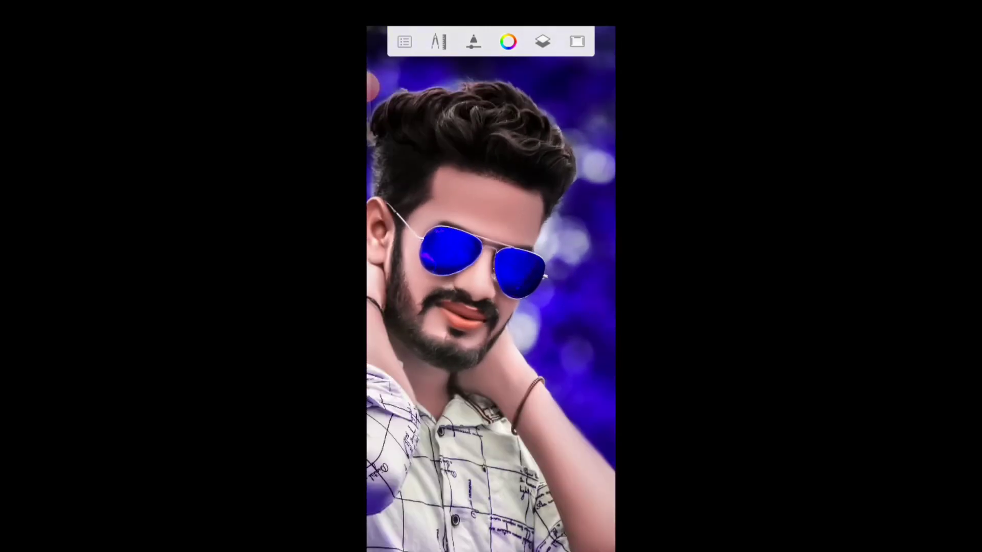
scroll(491, 286, down, 2)
scroll(491, 286, up, 5)
scroll(491, 286, down, 2)
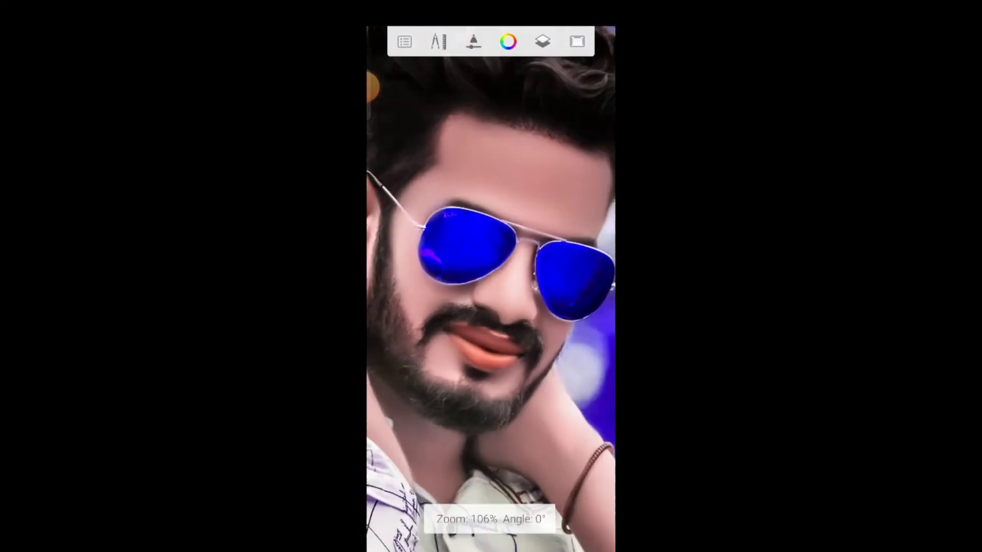
scroll(491, 287, down, 2)
scroll(491, 287, down, 1)
scroll(491, 286, down, 1)
- Share the portrait and save it to the device as sketch1655305652119.png
scroll(491, 332, down, 1)
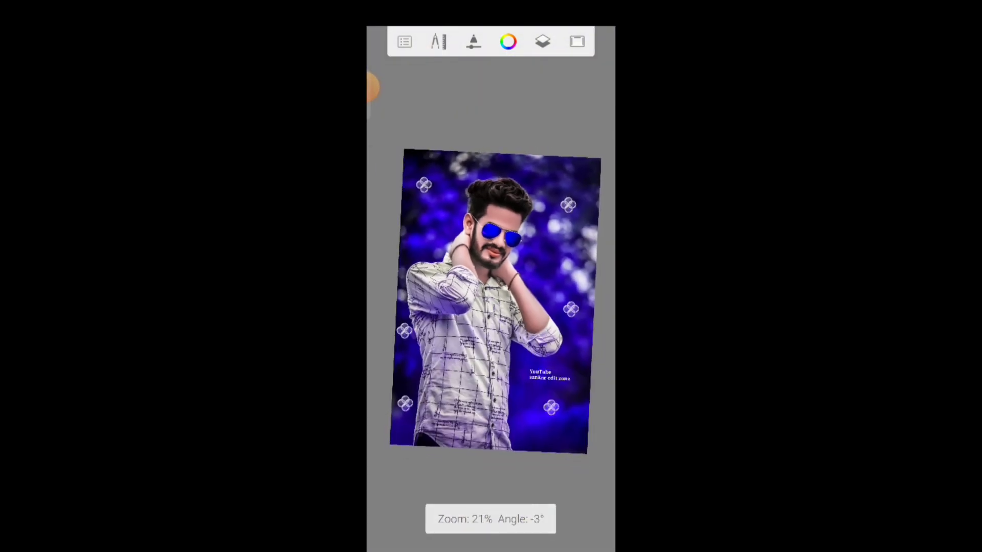
scroll(491, 317, up, 1)
click(404, 41)
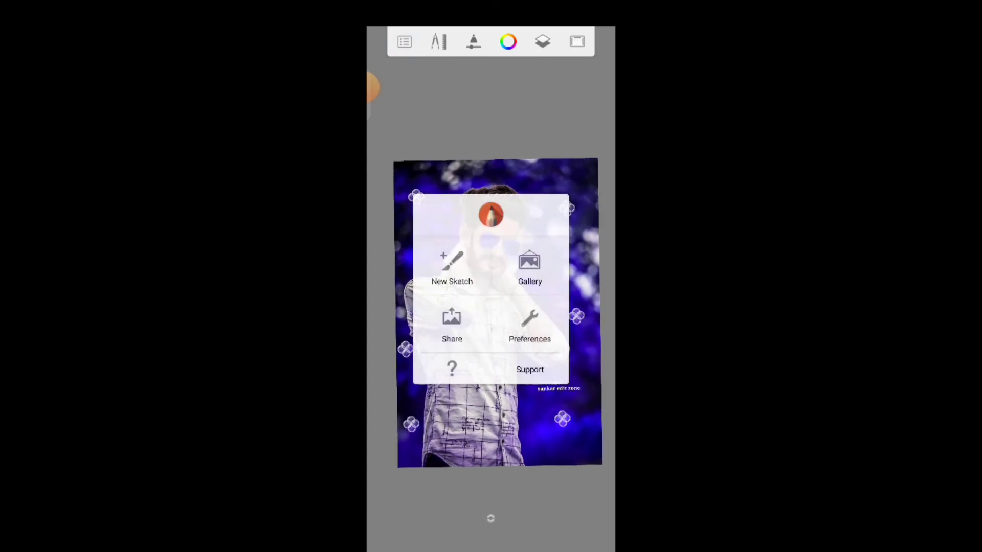
click(452, 317)
click(489, 287)
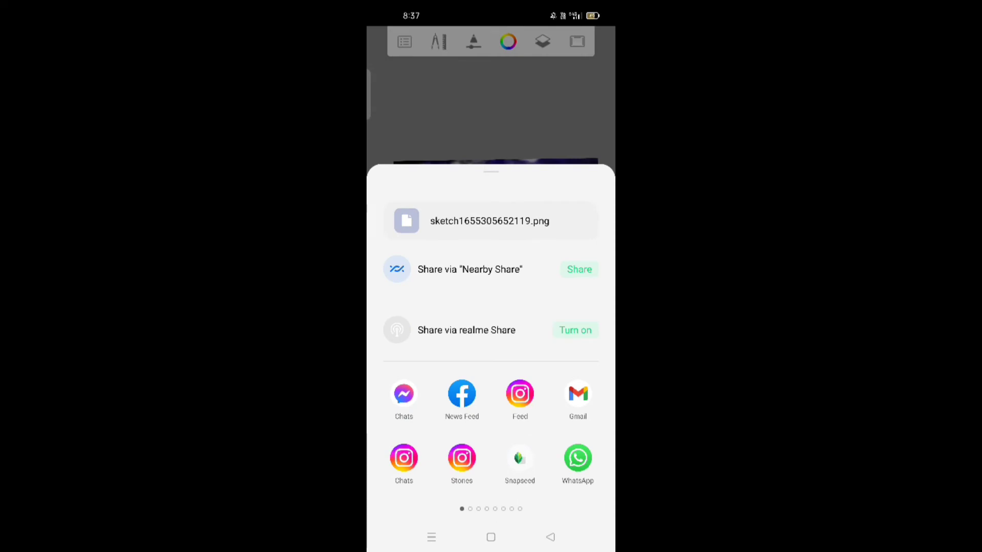
- Swipe back and forth through the Android share sheet's app pages
drag(562, 435, 410, 434)
drag(562, 435, 409, 435)
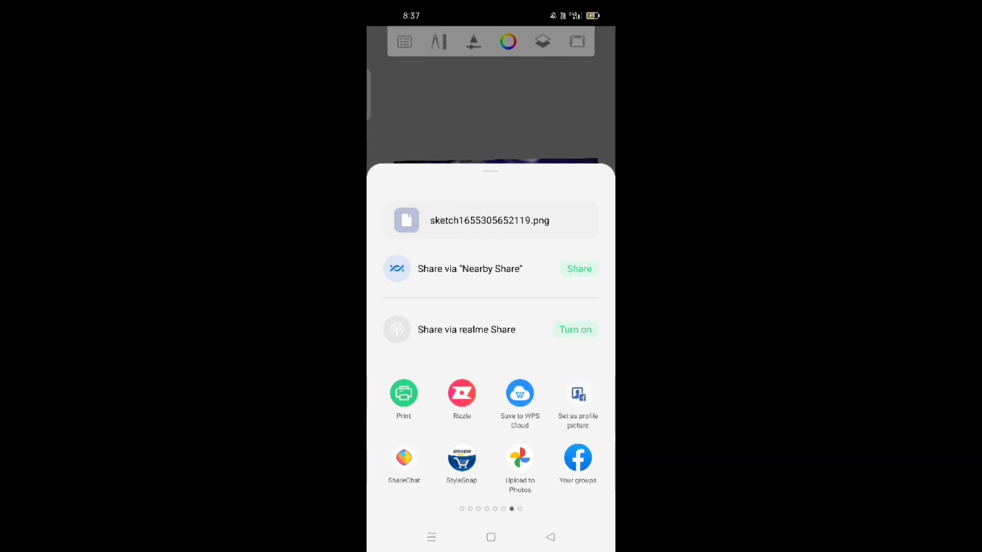
mouse_move(563, 435)
mouse_down()
mouse_move(409, 434)
mouse_move(563, 435)
mouse_up()
drag(409, 435, 563, 435)
drag(409, 435, 563, 435)
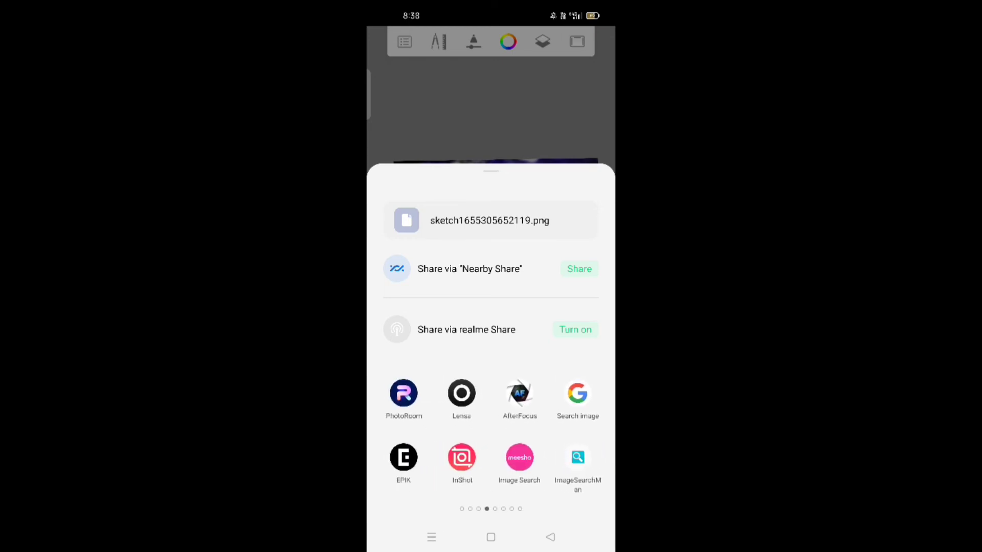
drag(409, 435, 563, 435)
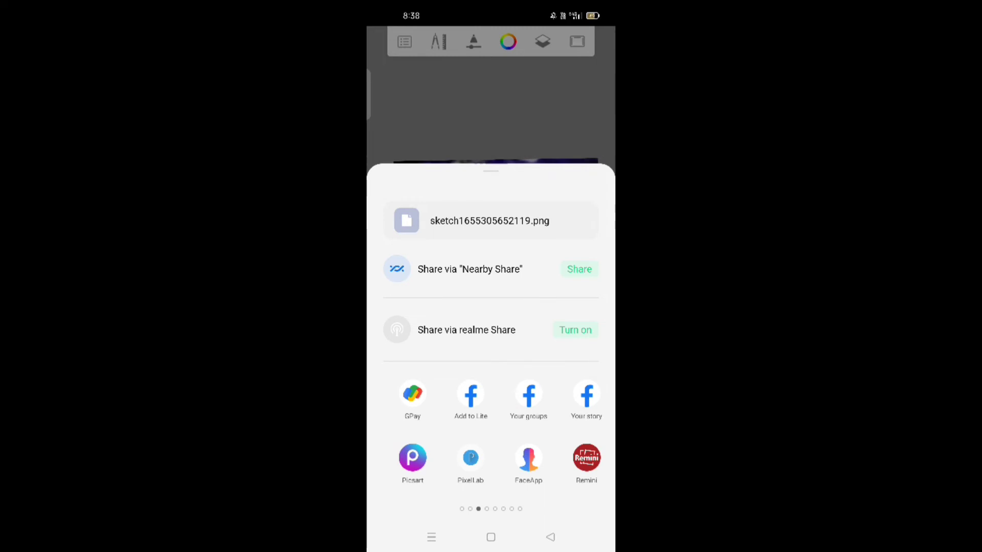
drag(409, 434, 562, 435)
- Open the picture in Toolwiz Photos with the sketch-line effect preset III, masked in Apply mode
click(462, 394)
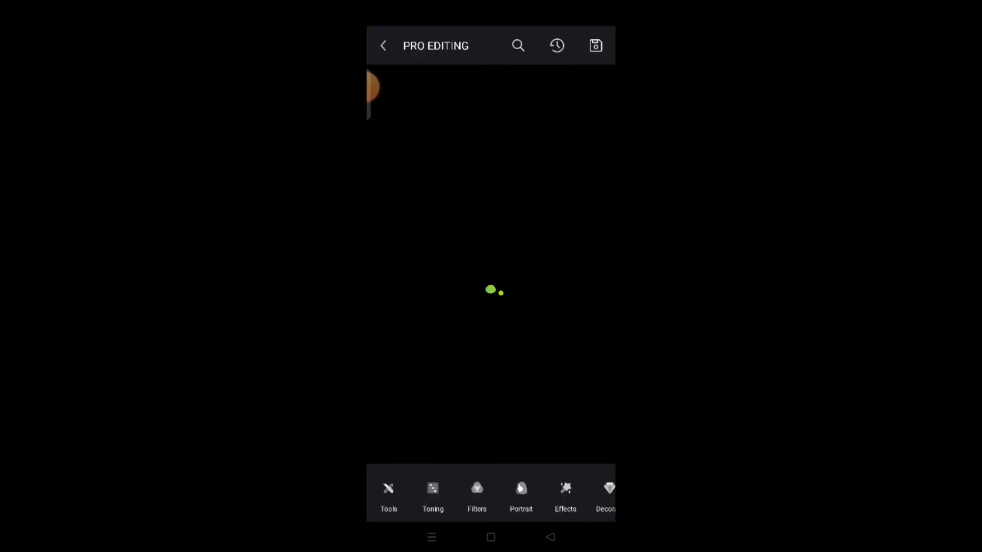
click(565, 493)
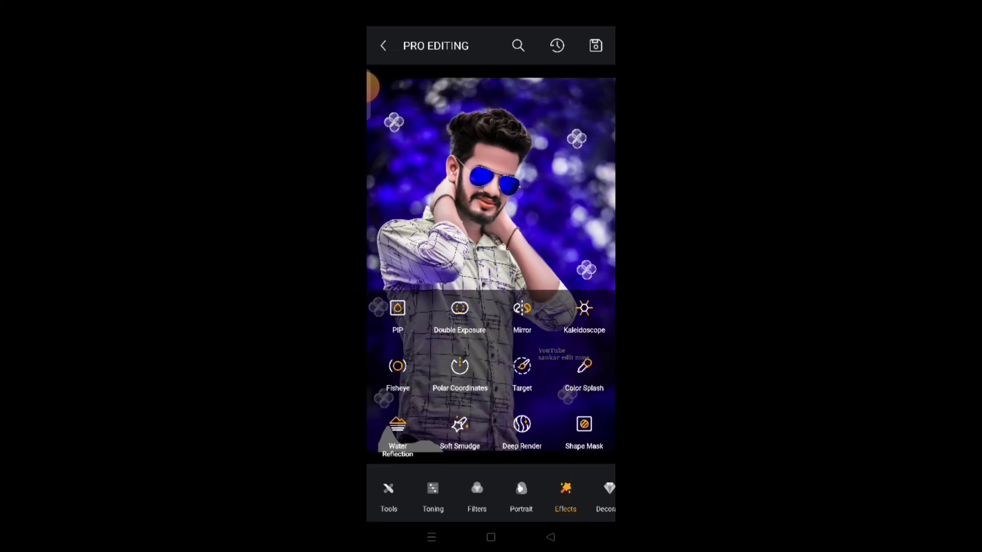
click(459, 424)
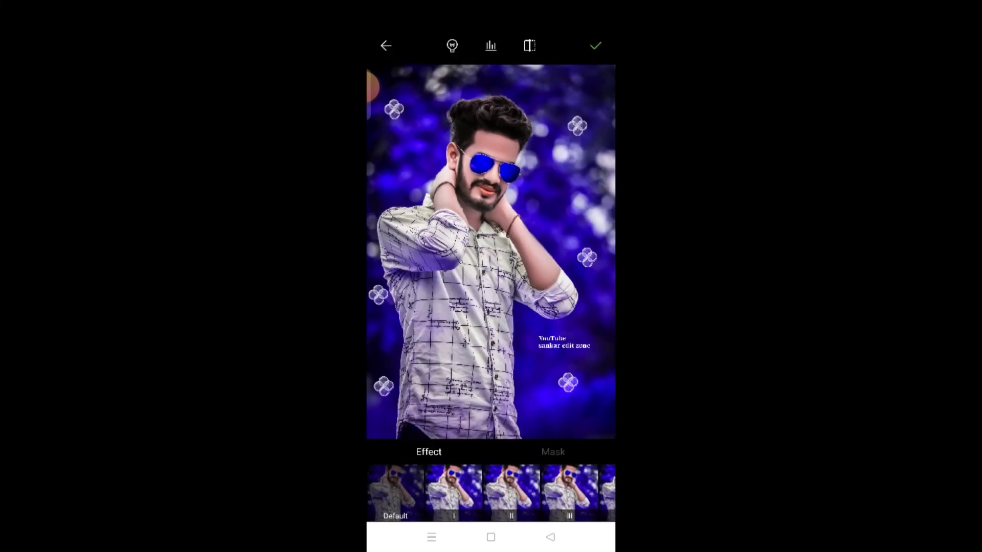
click(570, 493)
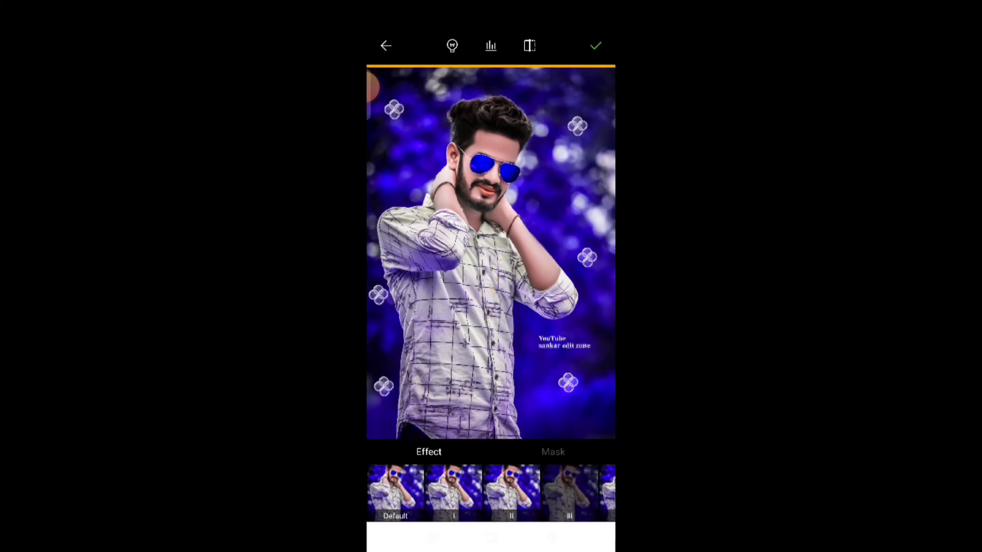
click(553, 452)
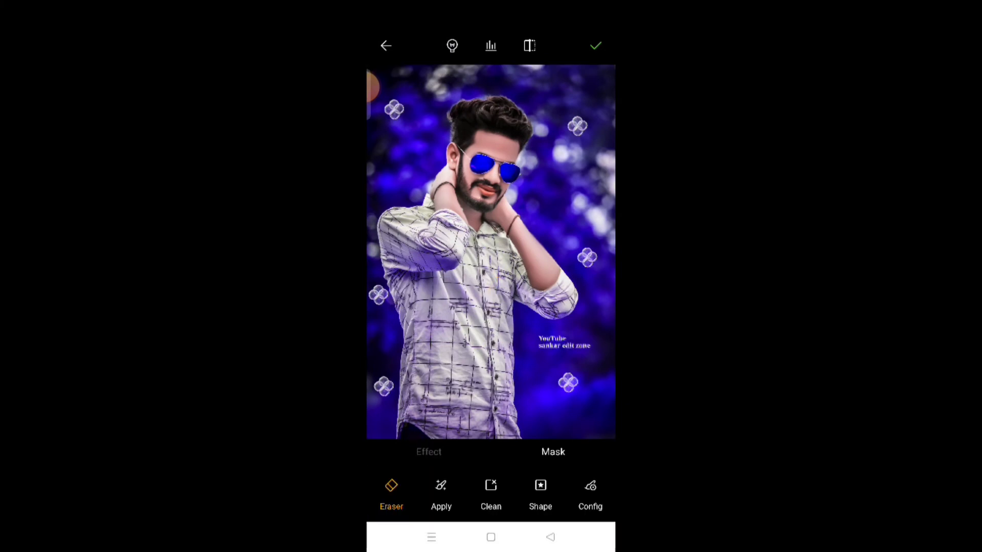
click(440, 494)
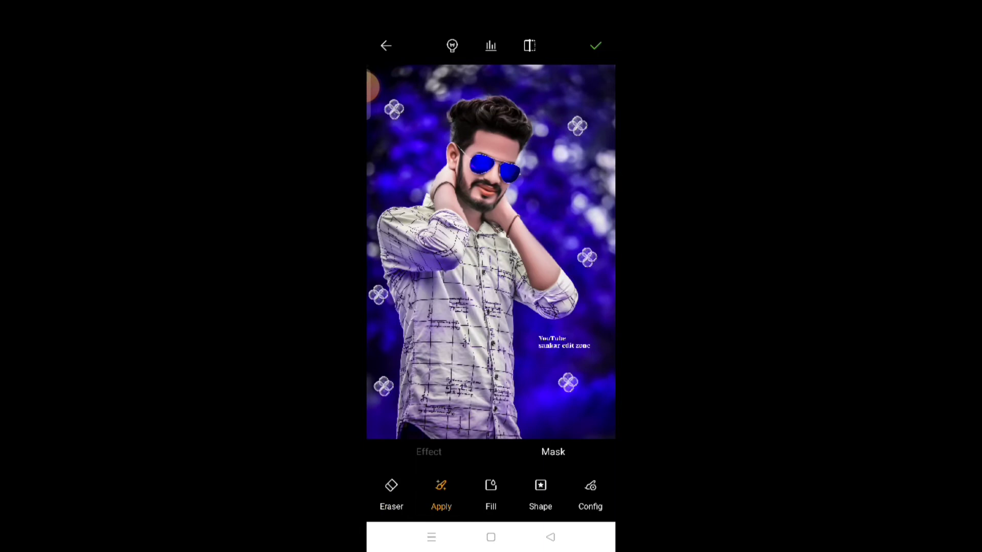
- Zoom into the portrait and brush the effect across the lower shirt
scroll(491, 154, up, 5)
scroll(492, 154, up, 3)
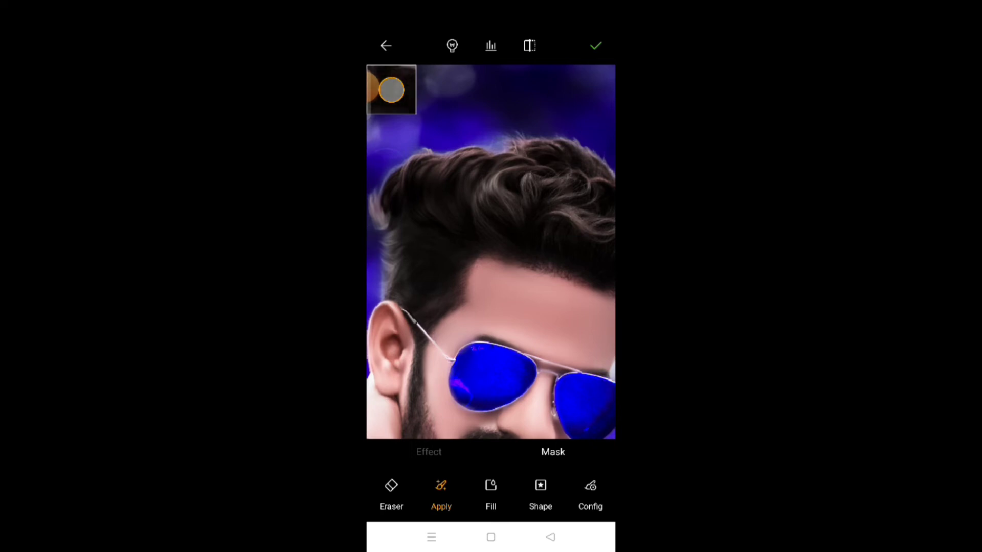
drag(512, 246, 439, 266)
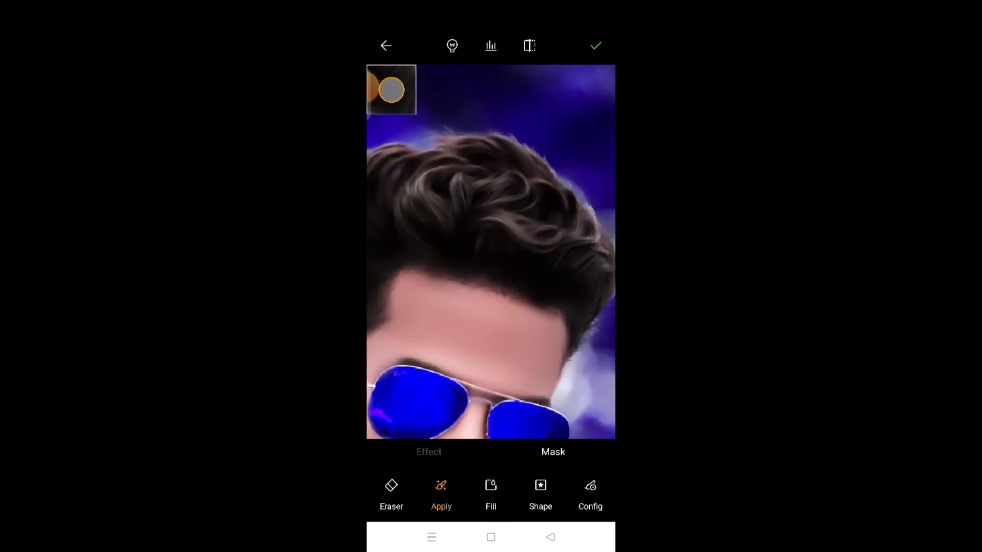
drag(491, 245, 475, 271)
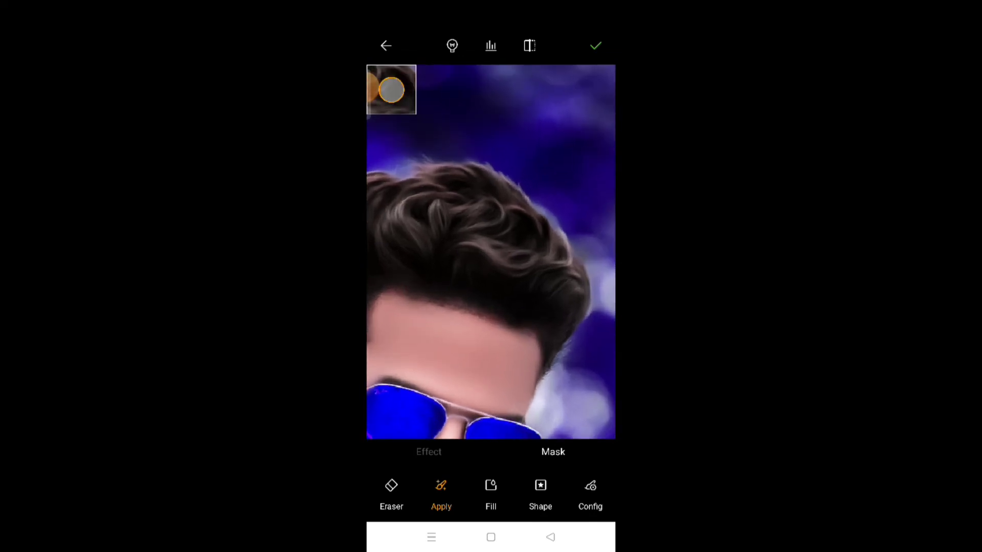
scroll(491, 251, down, 5)
scroll(491, 251, up, 5)
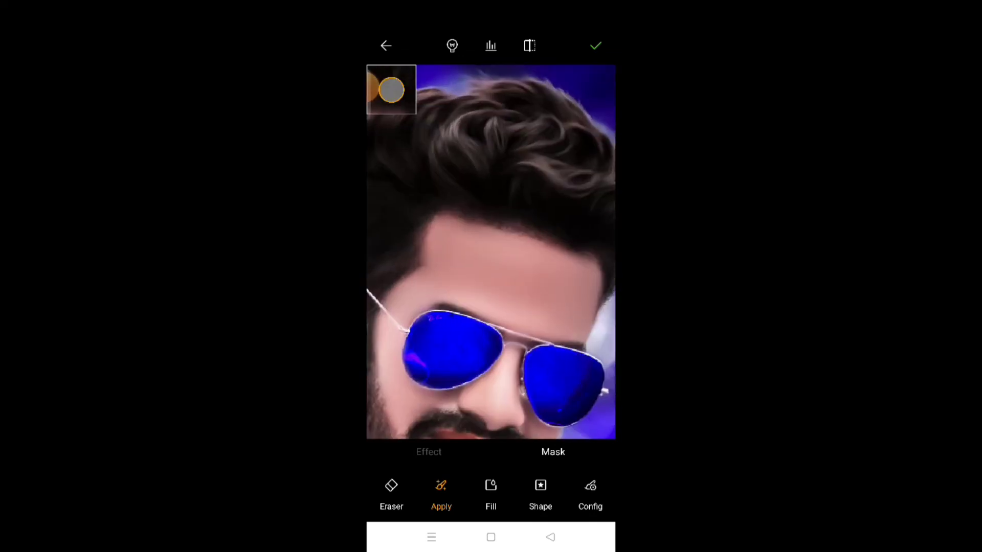
scroll(491, 250, down, 5)
scroll(491, 250, up, 3)
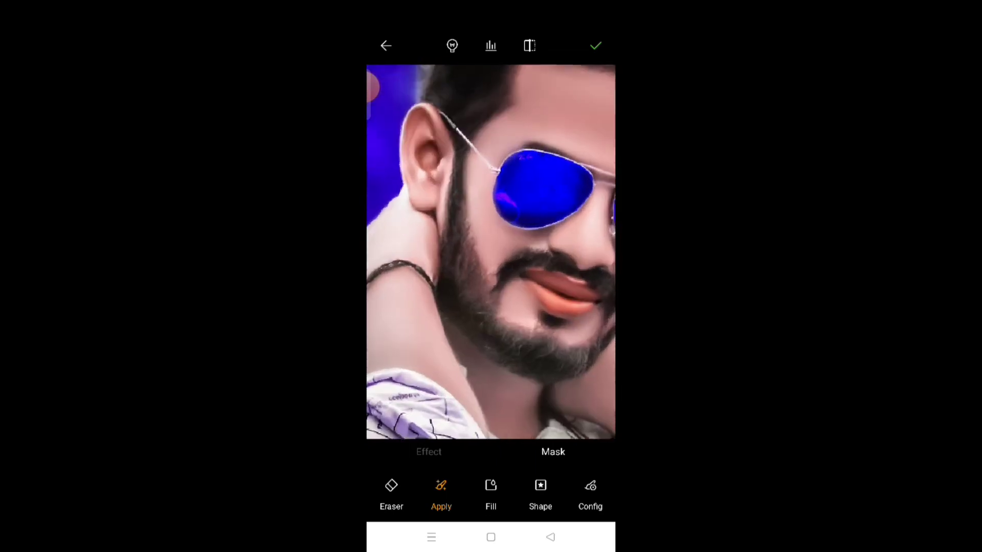
scroll(491, 251, up, 2)
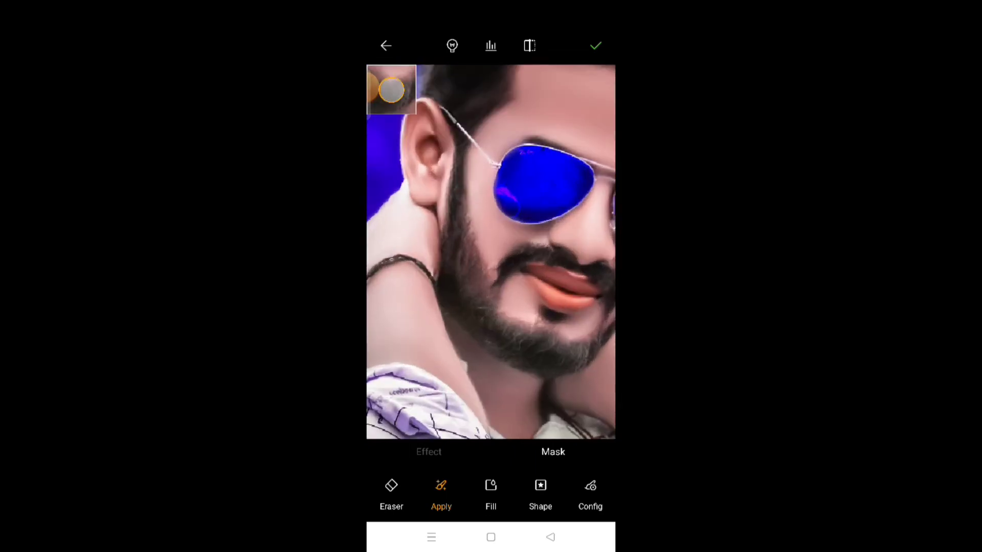
scroll(491, 251, down, 2)
scroll(491, 251, down, 1)
scroll(491, 250, down, 2)
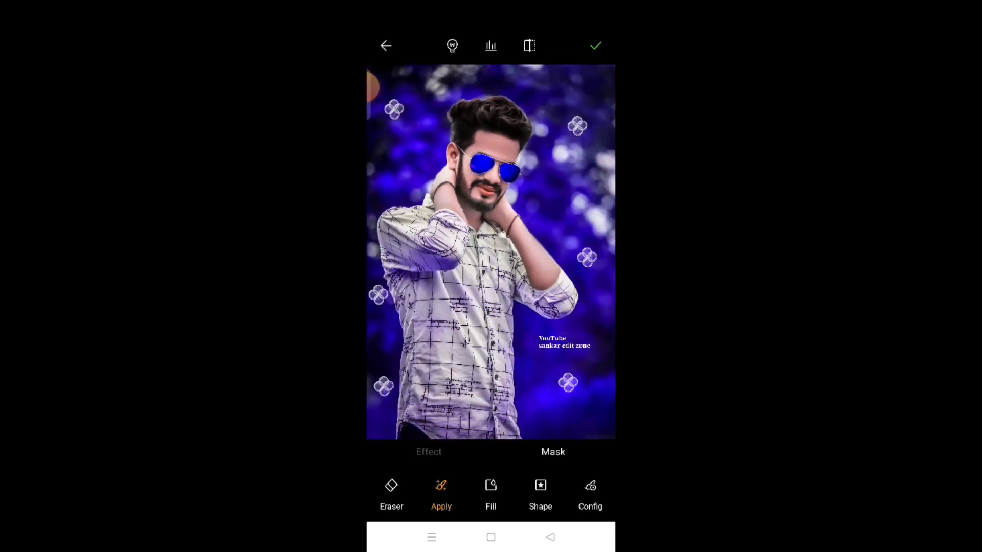
scroll(491, 250, down, 1)
scroll(440, 231, up, 3)
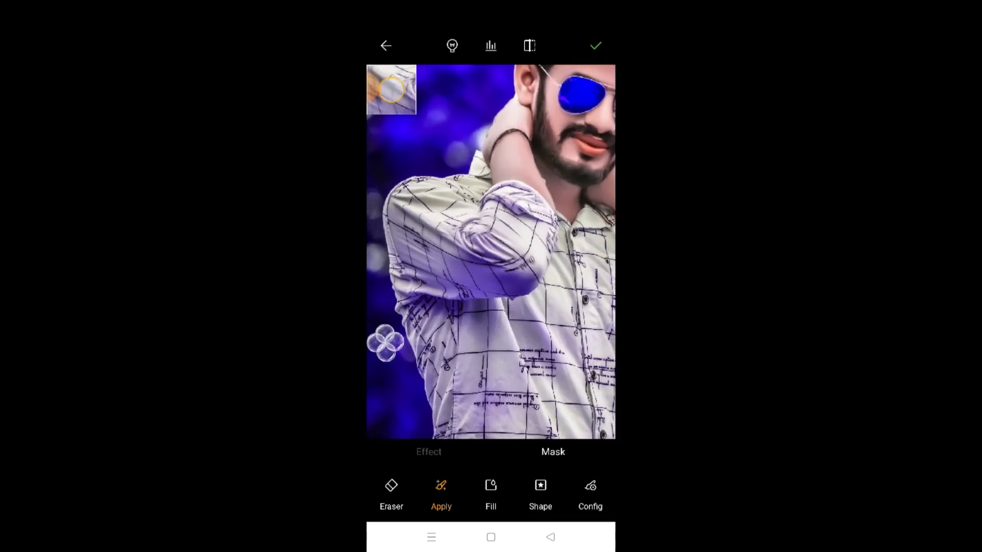
drag(432, 337, 450, 363)
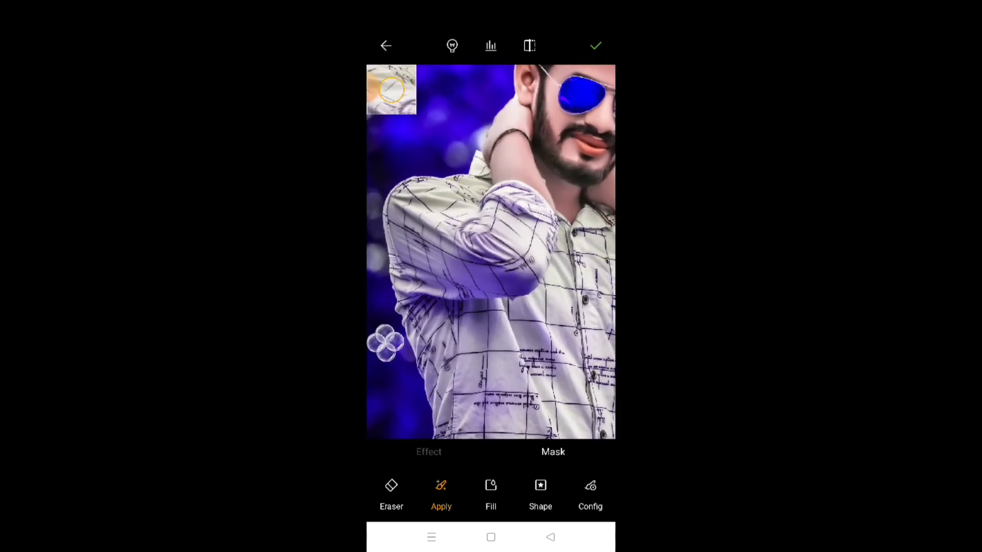
drag(546, 307, 581, 312)
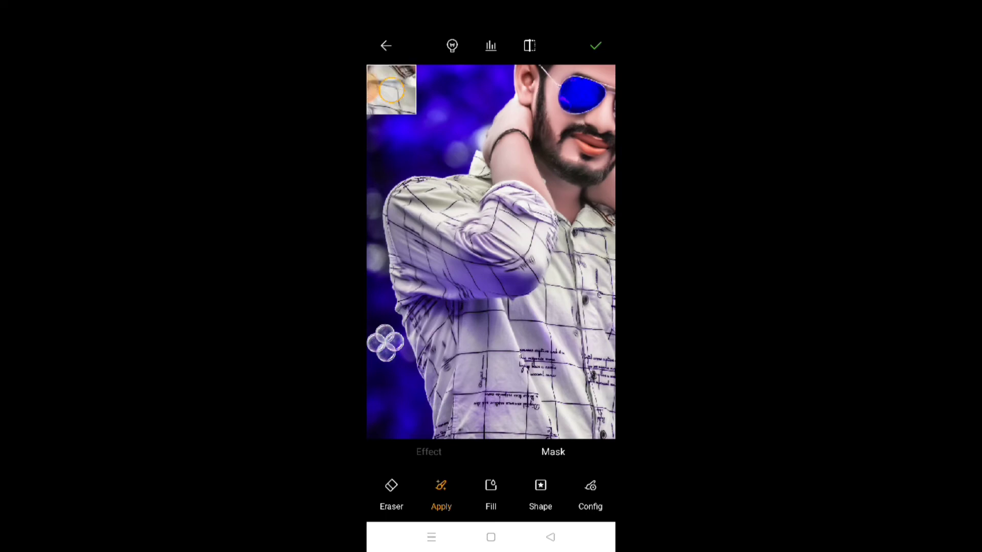
drag(586, 353, 491, 391)
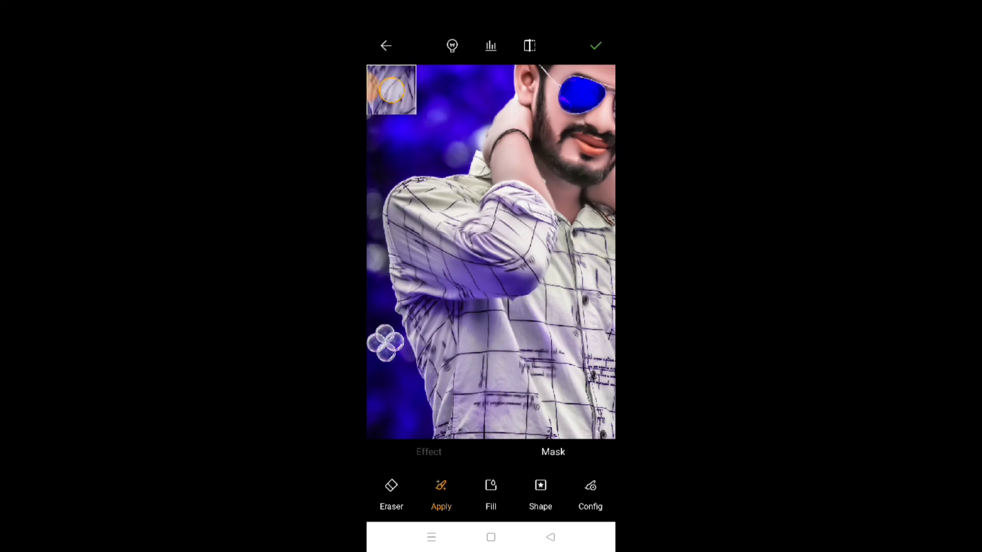
- Brush the effect onto the remaining shirt patches and the sleeve
scroll(491, 251, down, 5)
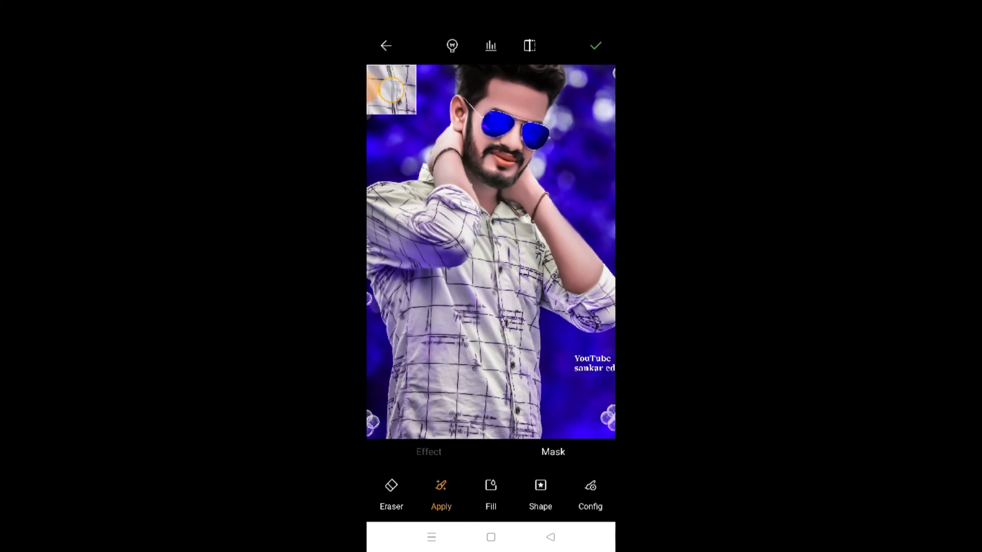
drag(519, 314, 504, 327)
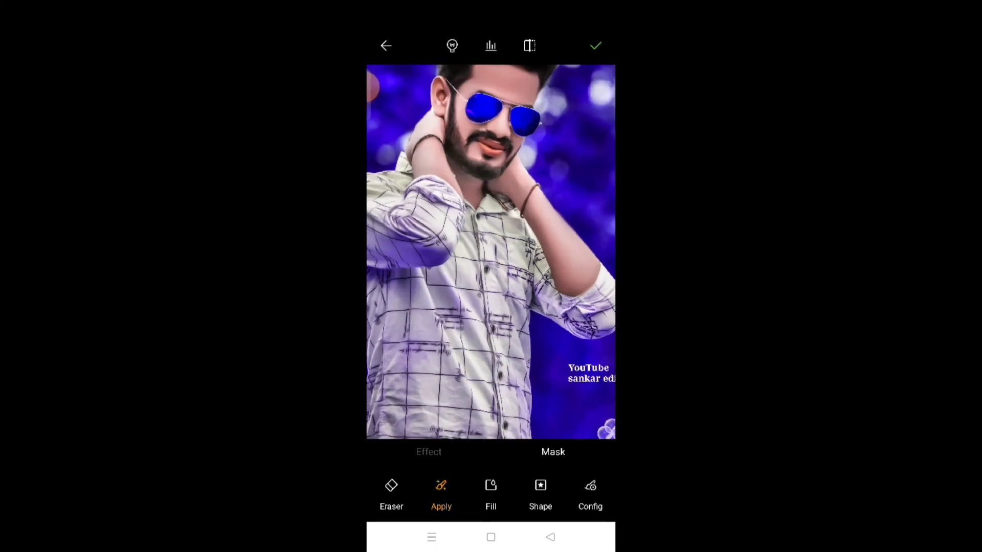
scroll(492, 251, up, 5)
mouse_move(539, 246)
mouse_down()
mouse_move(542, 286)
mouse_move(516, 297)
mouse_up()
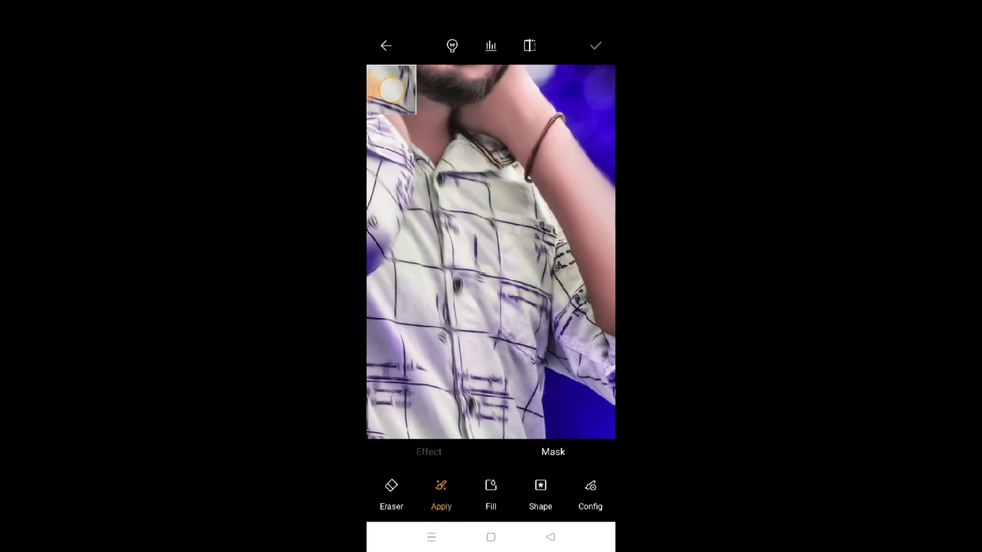
scroll(491, 251, down, 5)
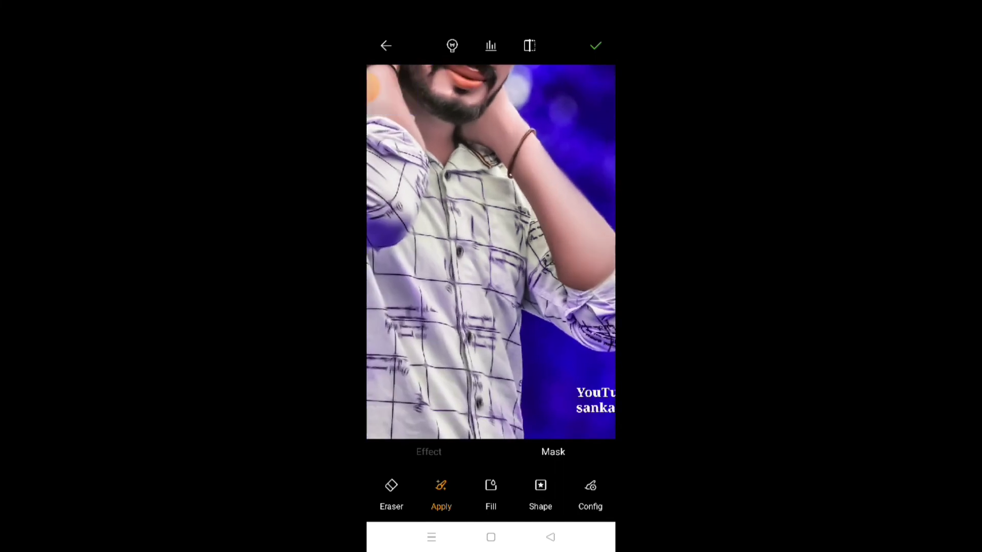
scroll(491, 251, up, 5)
drag(470, 322, 508, 353)
mouse_move(583, 335)
mouse_down()
mouse_move(563, 358)
mouse_move(578, 388)
mouse_up()
- Zoom back out and commit the masked sketch effect
drag(563, 256, 491, 251)
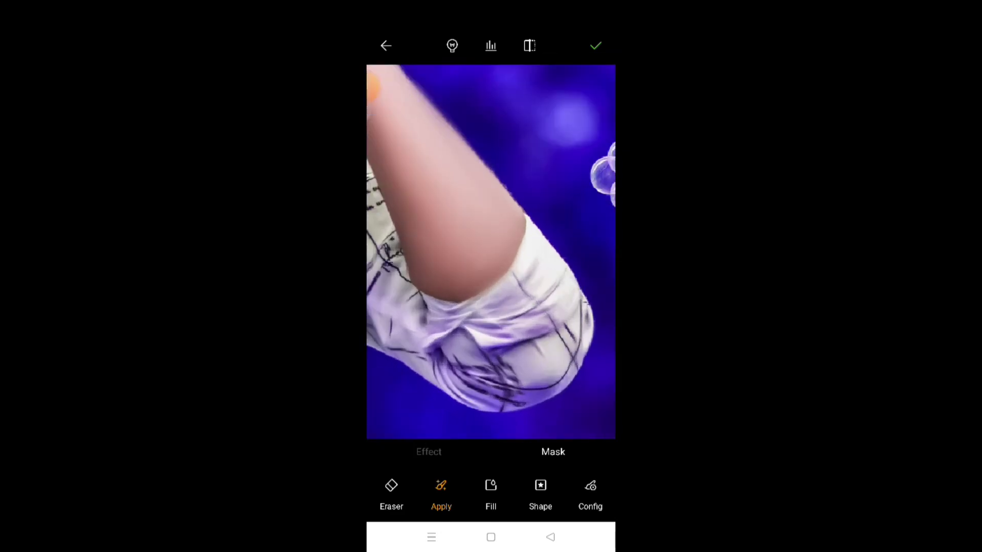
scroll(491, 250, down, 5)
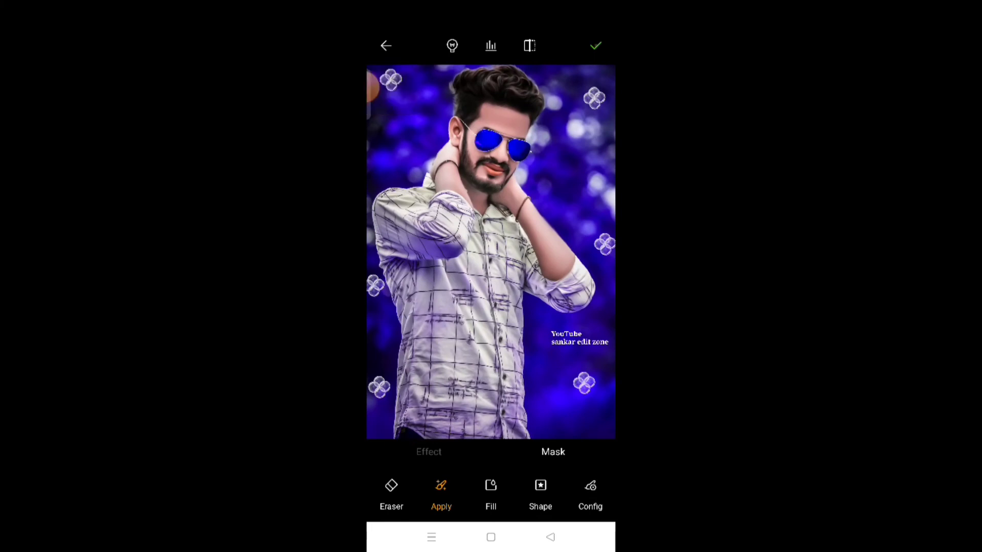
click(596, 45)
click(491, 289)
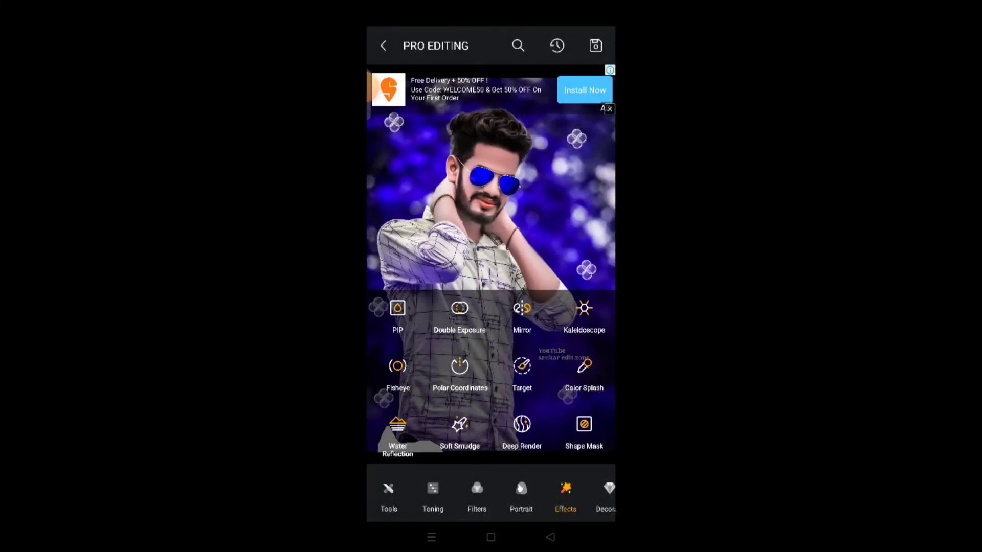
- Close the effects list and save the edited photo, confirming the quality
click(491, 245)
click(596, 45)
click(493, 358)
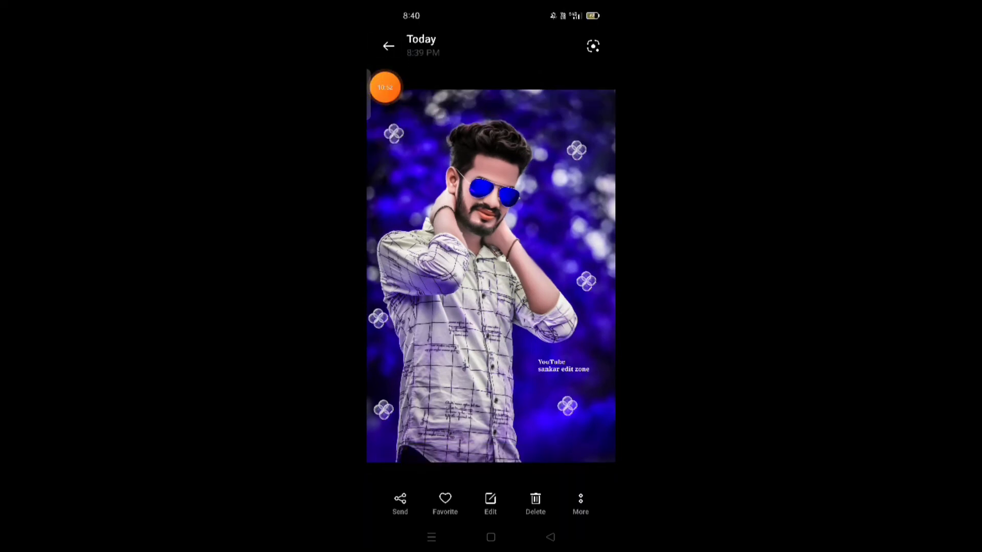
- Share the portrait via Add to Lr, then open Lightroom from its Import Finished notification
click(400, 503)
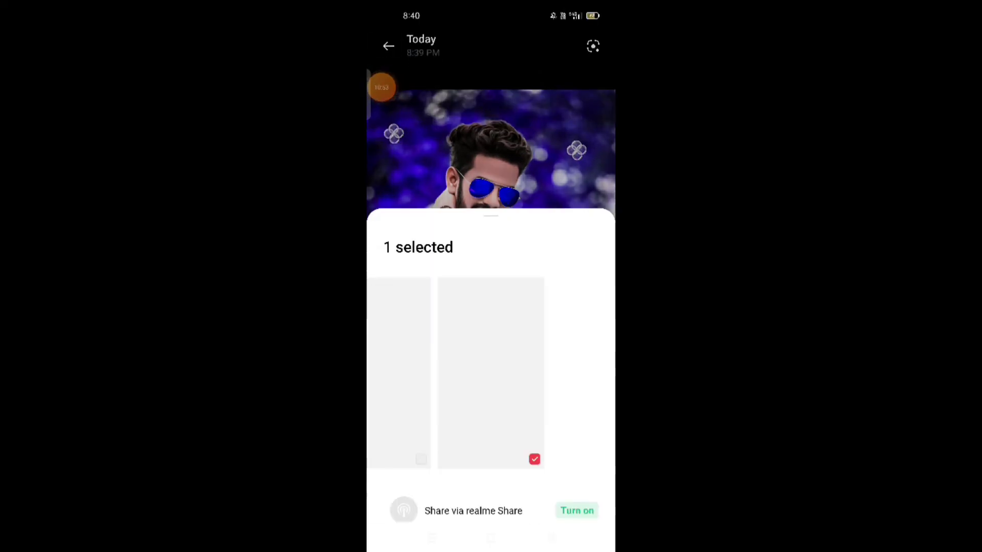
mouse_move(573, 440)
mouse_down()
mouse_move(409, 439)
mouse_move(461, 440)
mouse_up()
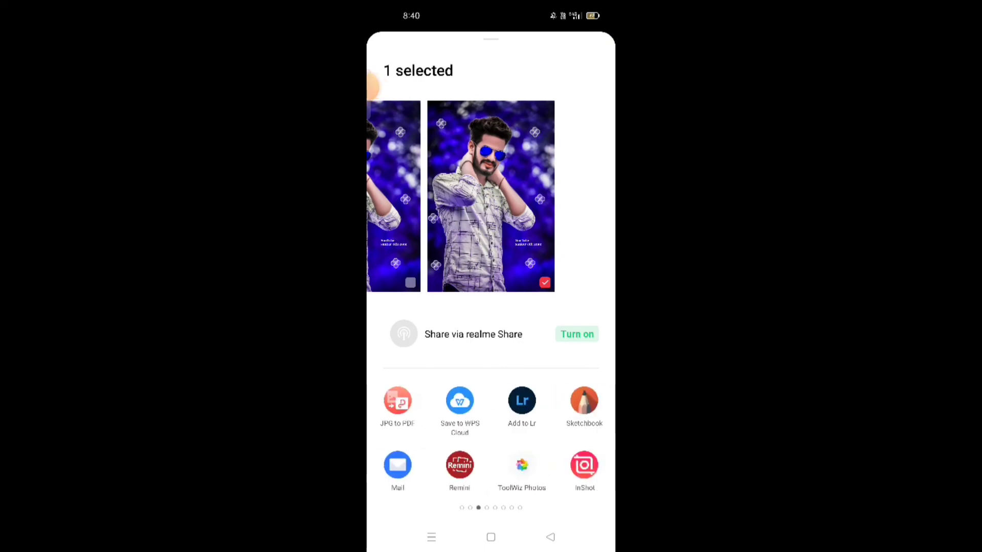
click(521, 401)
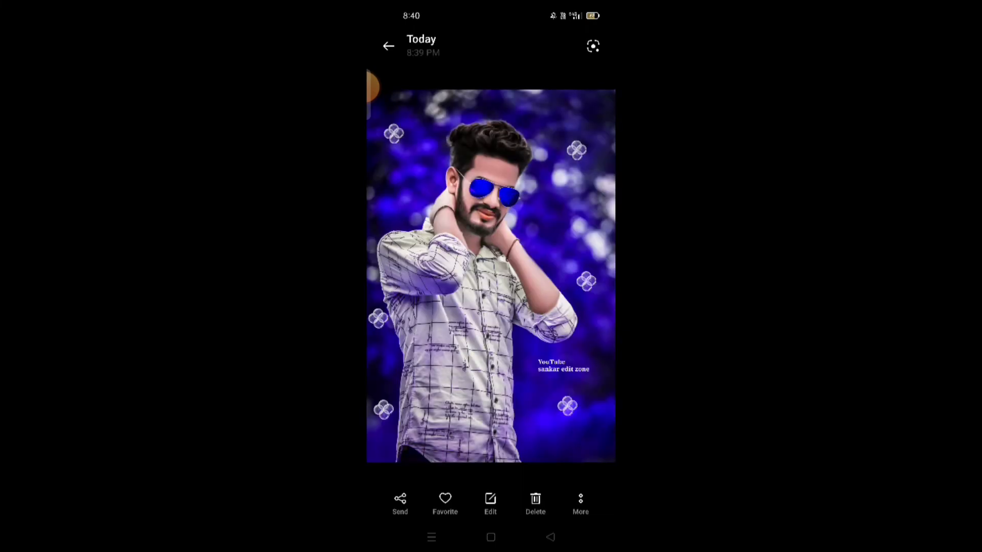
click(491, 537)
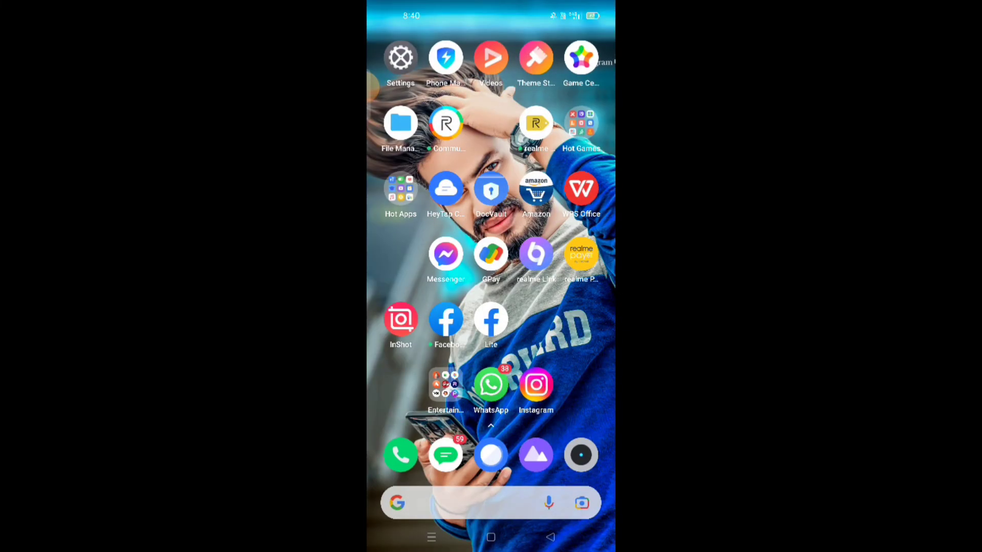
drag(491, 11, 491, 307)
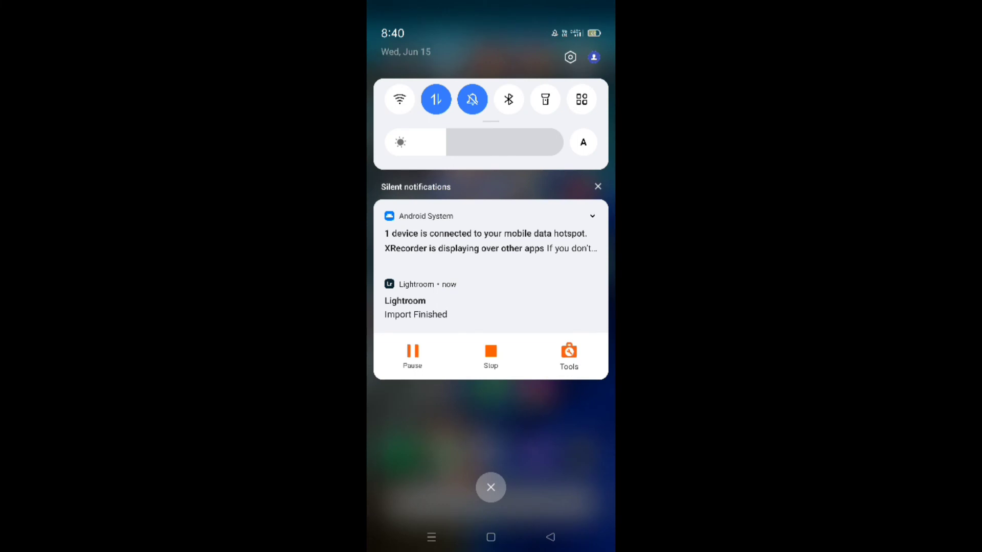
click(460, 302)
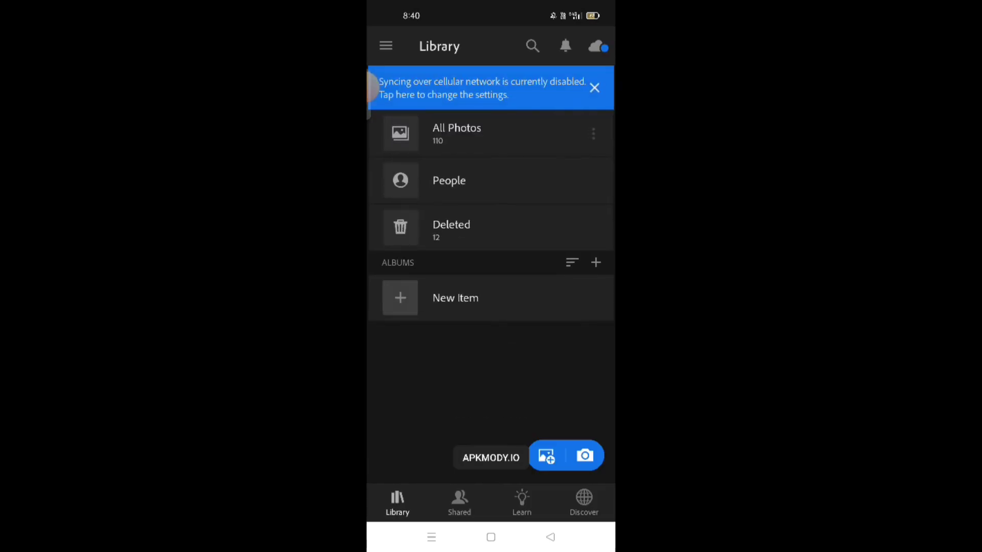
- Open the imported portrait from All Photos for editing
click(456, 132)
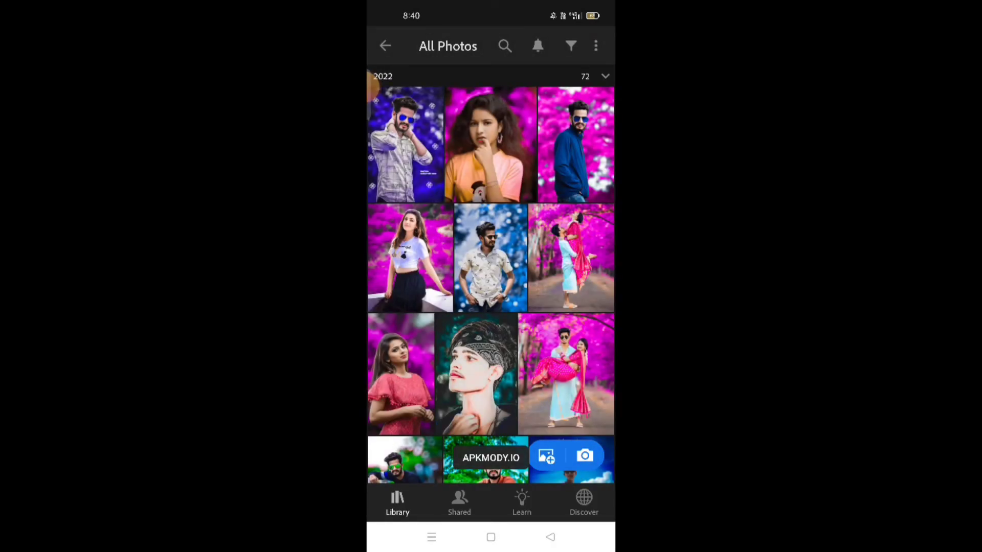
click(373, 91)
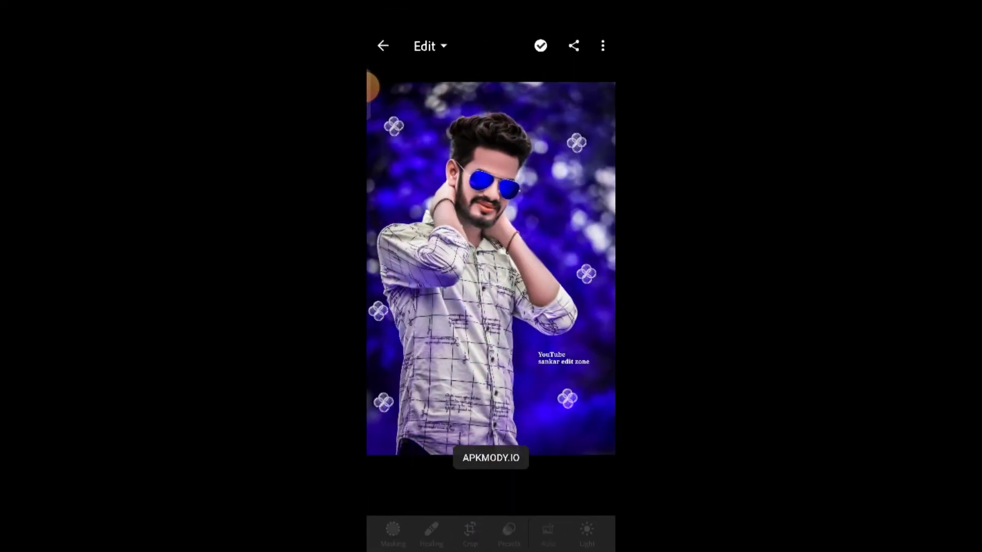
drag(512, 532, 457, 532)
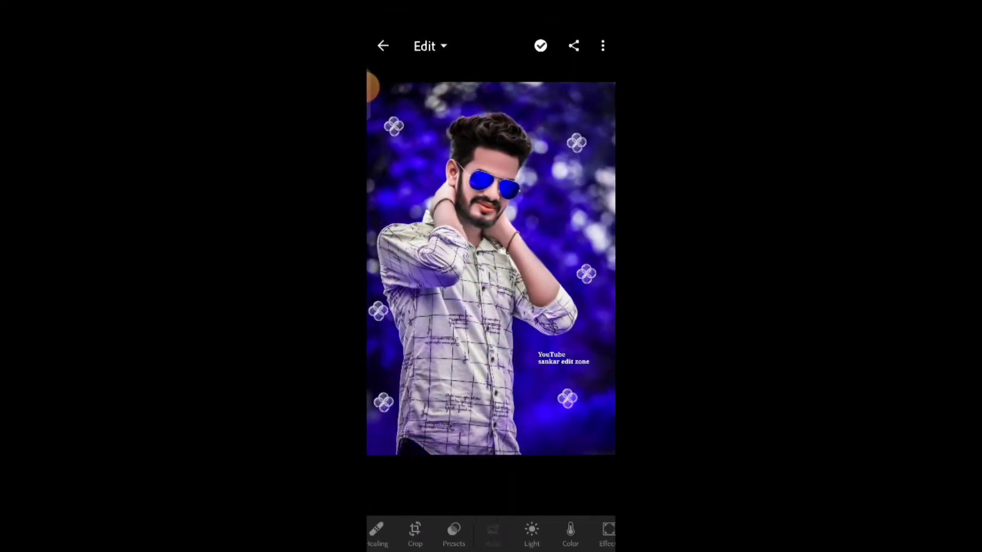
- In Color Mix, desaturate reds to -26, lighten them to 19, and boost blue saturation to 26
click(570, 532)
click(580, 368)
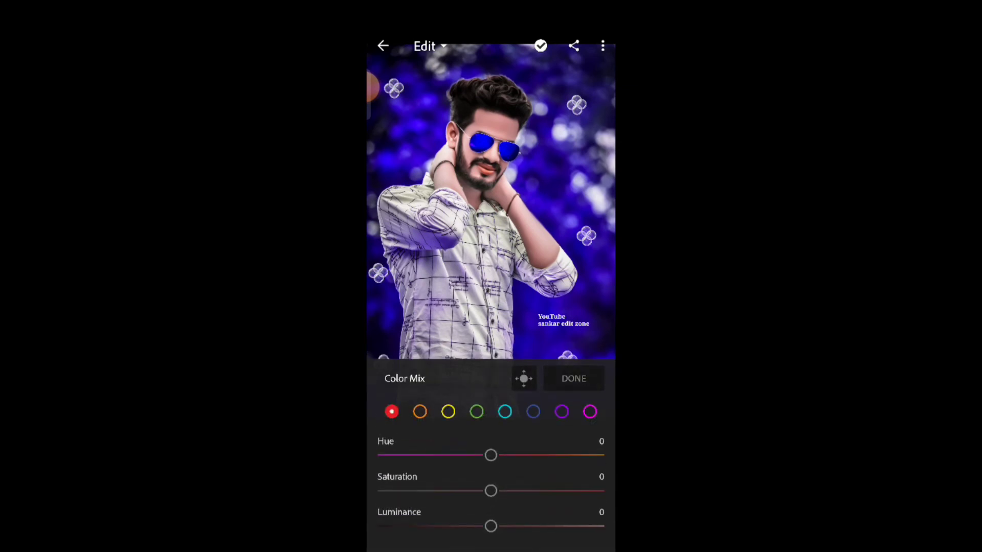
drag(491, 491, 470, 491)
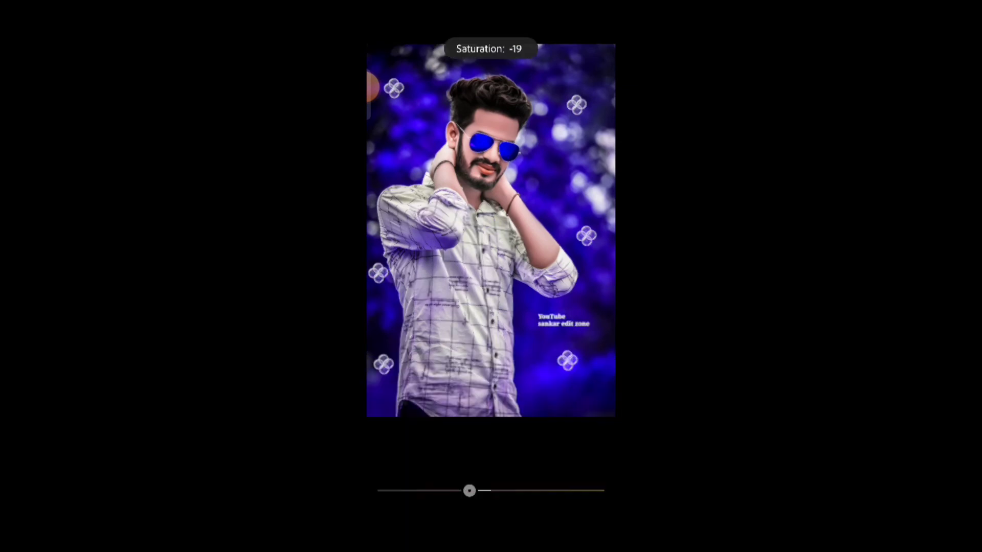
drag(491, 526, 512, 526)
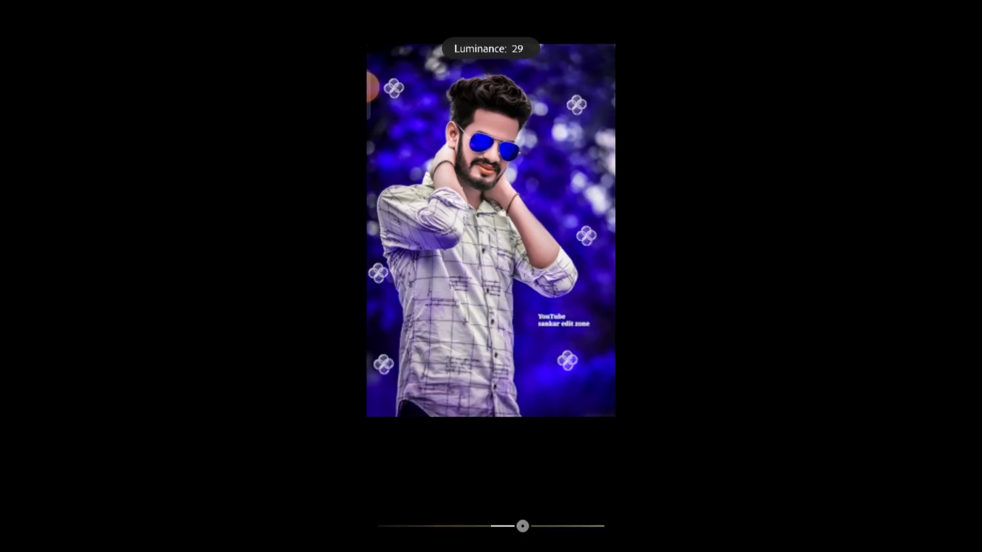
mouse_move(470, 491)
mouse_down()
mouse_move(439, 491)
mouse_move(547, 491)
mouse_move(521, 491)
mouse_up()
click(534, 412)
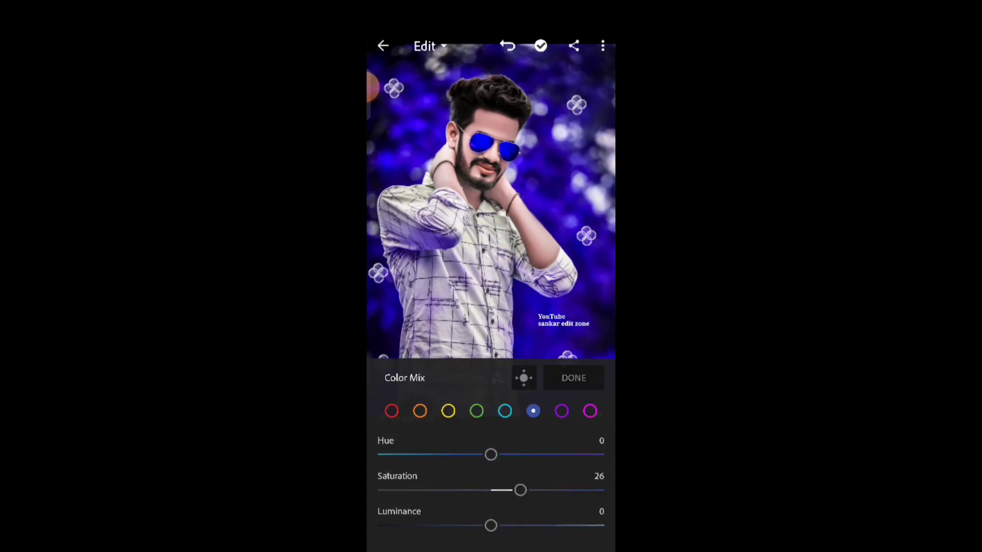
click(574, 378)
click(532, 535)
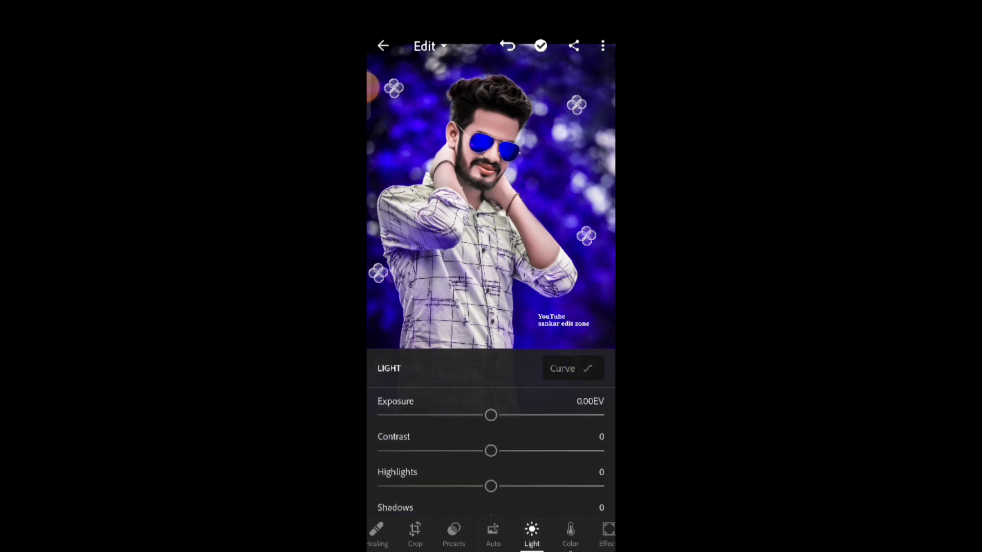
- Set highlights to -10, raise vibrance to 24 and nudge overall saturation up
scroll(491, 435, down, 3)
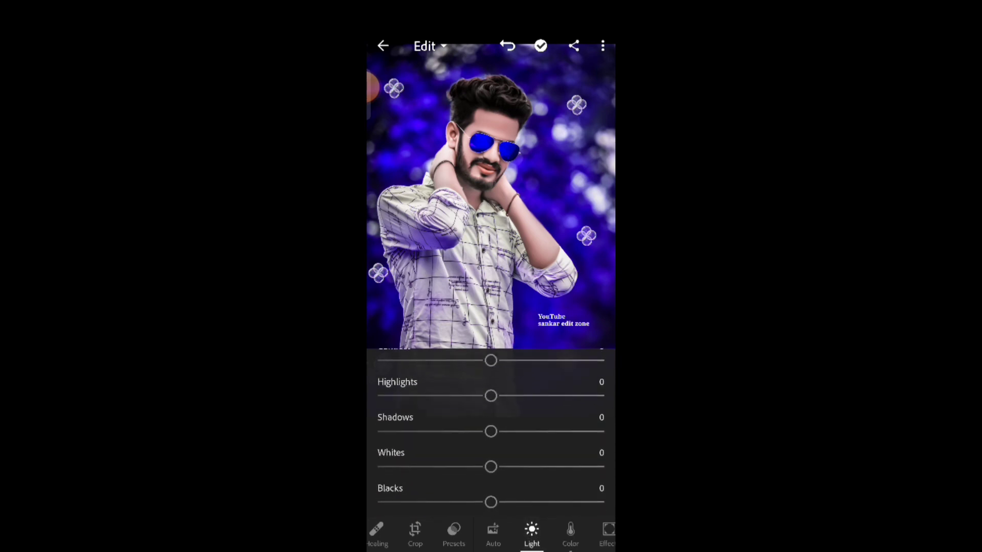
drag(491, 397, 532, 396)
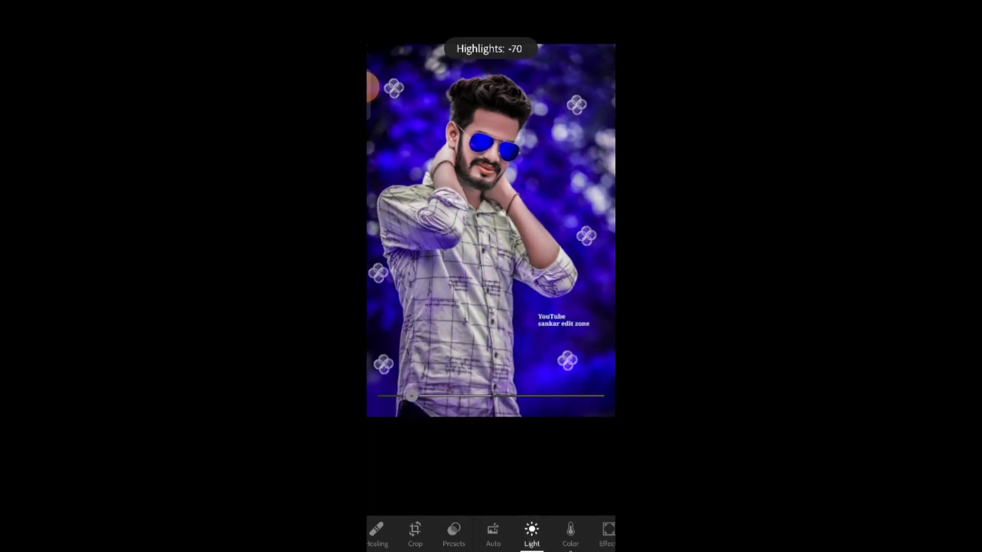
drag(531, 396, 479, 396)
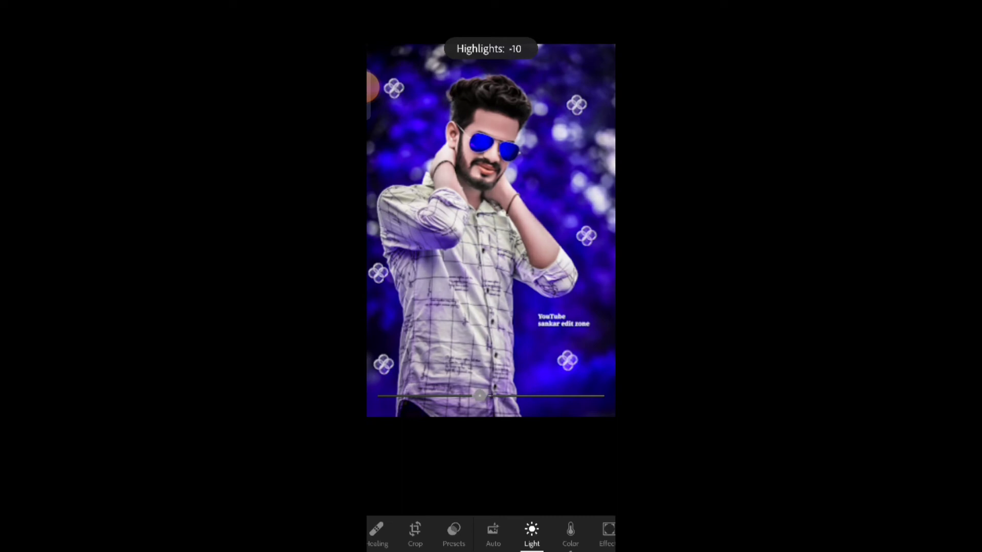
click(570, 534)
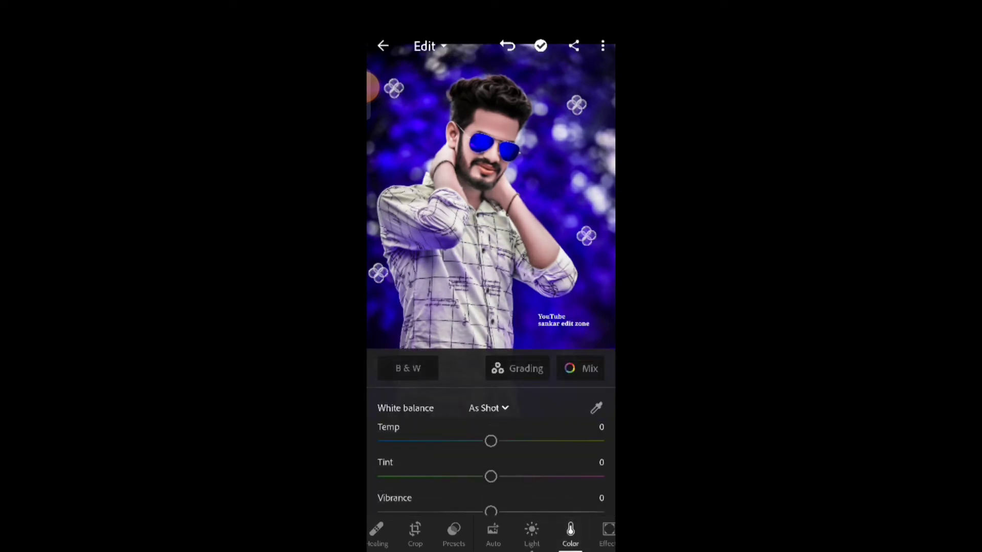
drag(491, 449, 519, 449)
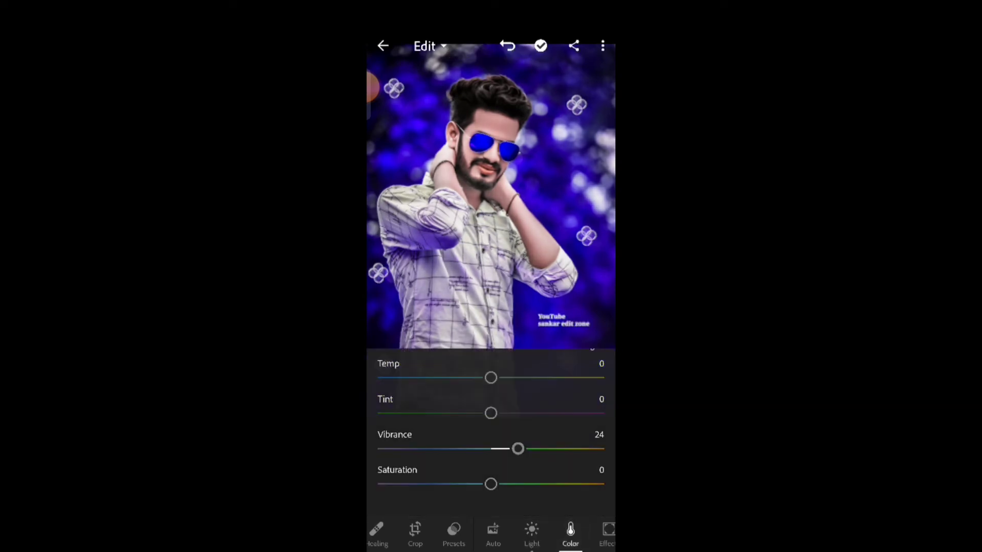
drag(491, 484, 510, 484)
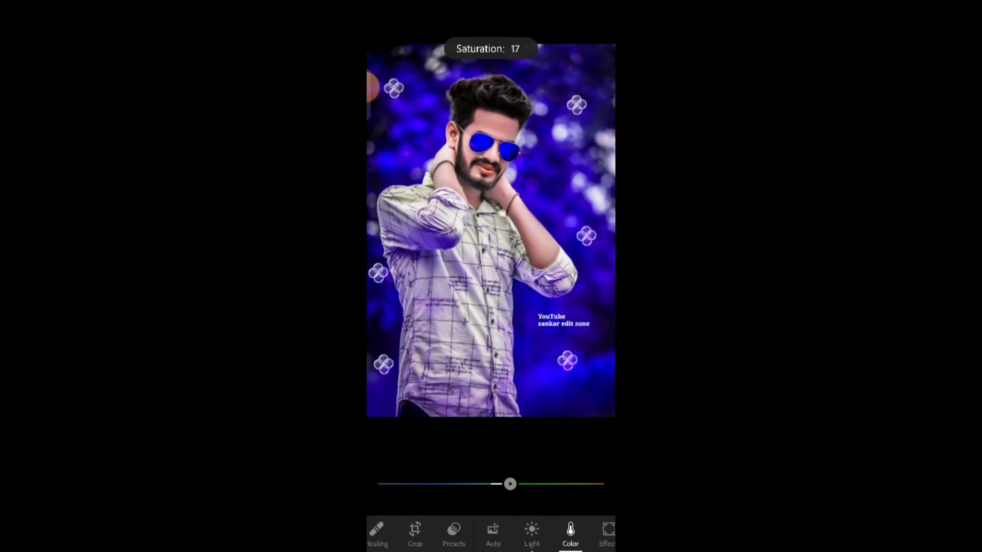
scroll(491, 435, up, 2)
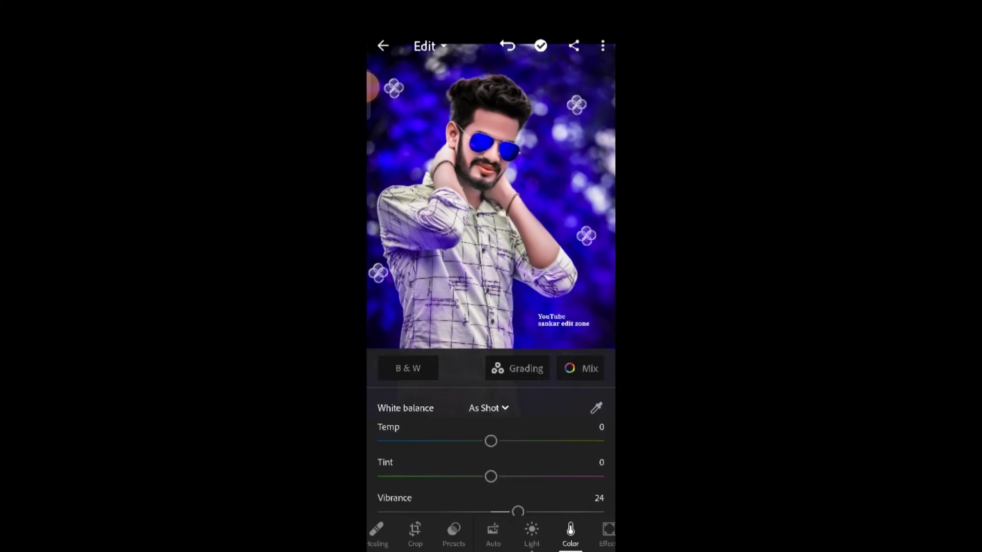
- In Color Mix, cut orange saturation to about -43 and brighten the orange tones
click(404, 368)
click(419, 411)
drag(496, 526, 510, 526)
mouse_move(504, 491)
mouse_down()
mouse_move(433, 491)
mouse_move(507, 492)
mouse_move(442, 491)
mouse_up()
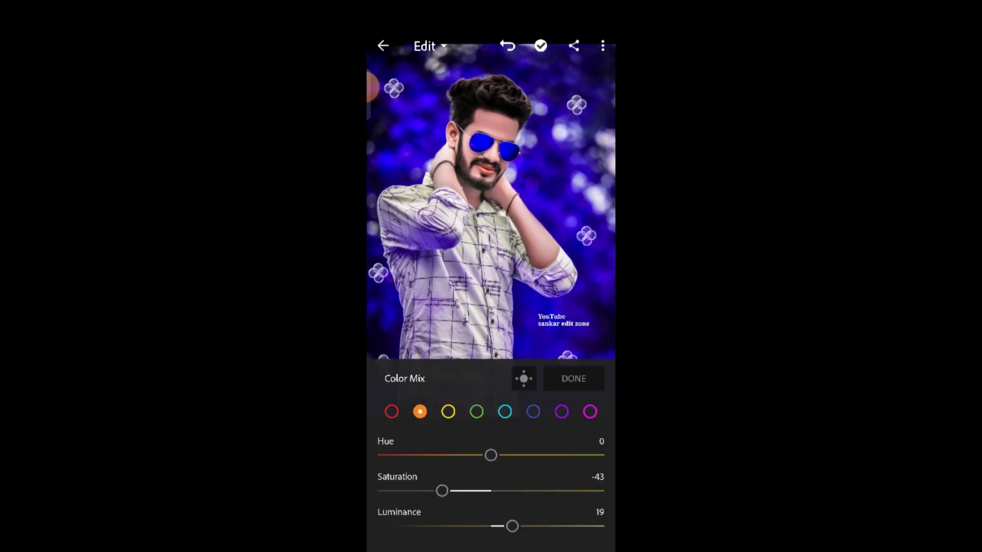
mouse_move(512, 526)
mouse_down()
mouse_move(541, 527)
mouse_move(521, 527)
mouse_up()
click(574, 378)
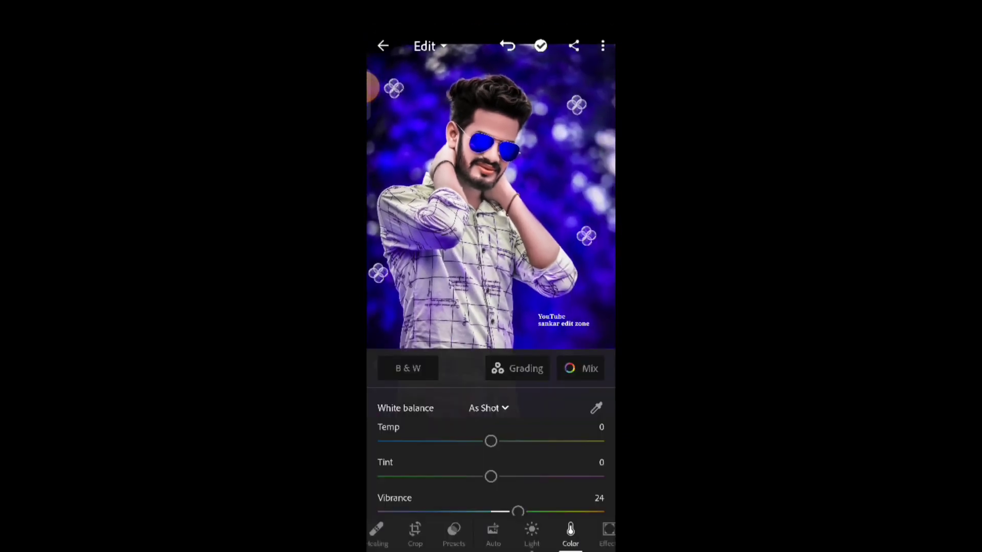
- Save the edited portrait to the device and launch SketchBook
click(574, 45)
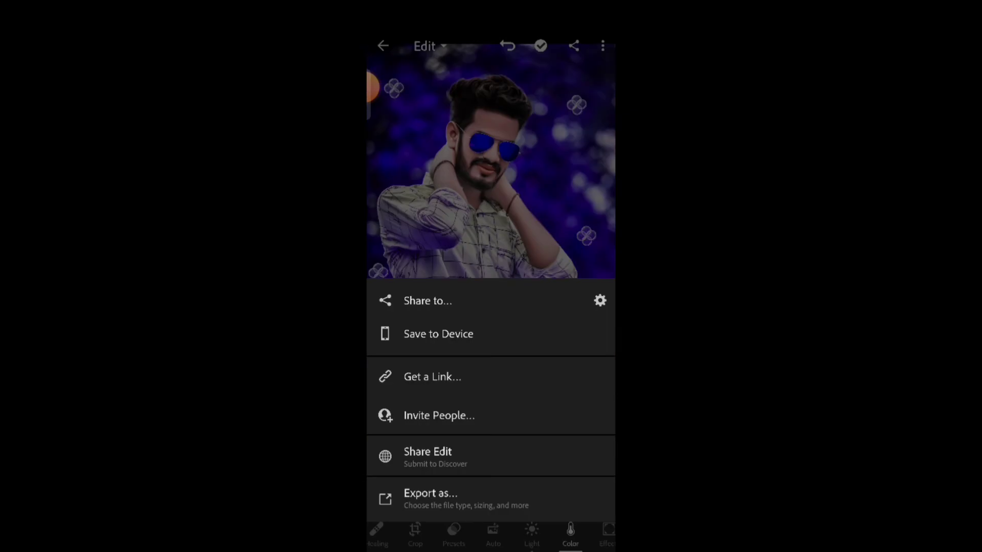
click(435, 333)
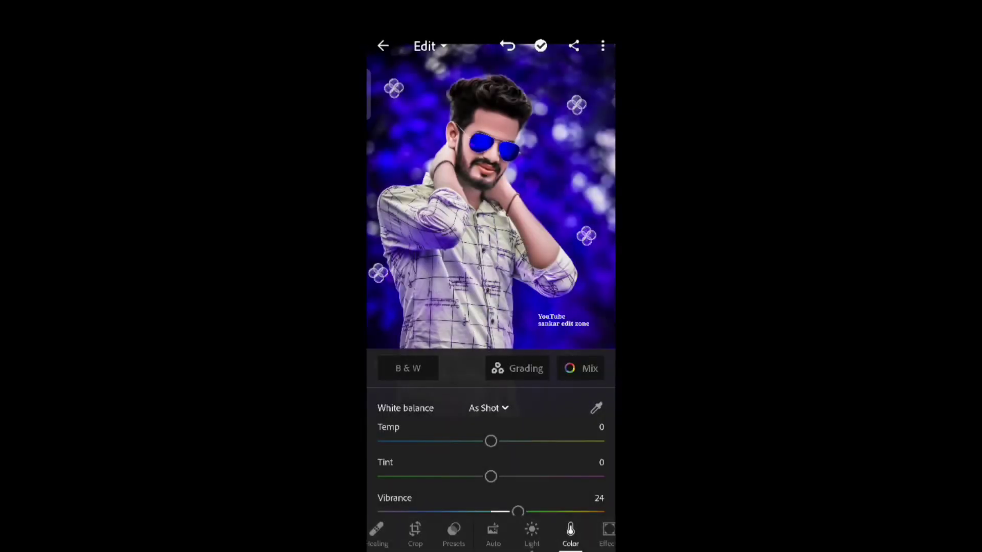
click(404, 458)
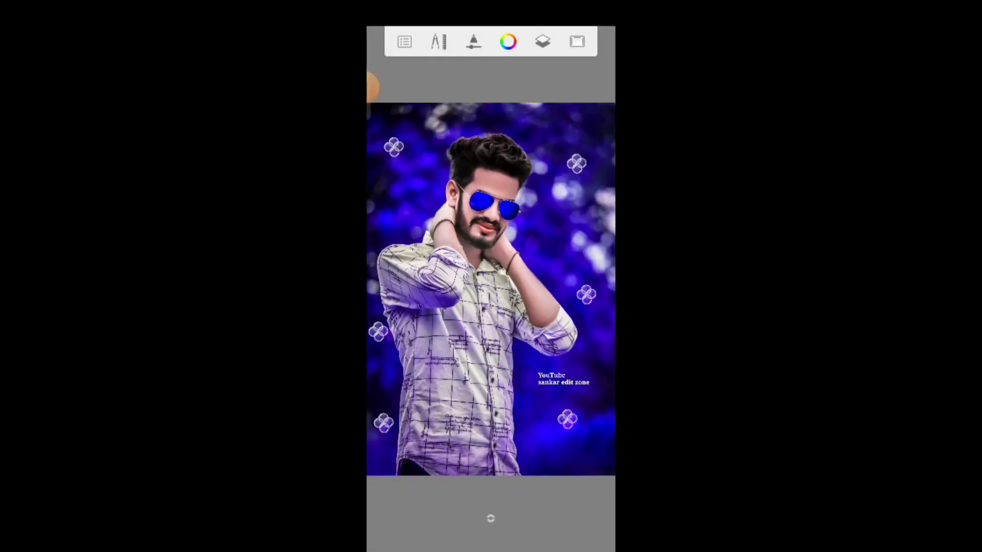
- Zoom into the portrait and eyedrop the skin tone from the man's face as paint colour
scroll(491, 289, down, 2)
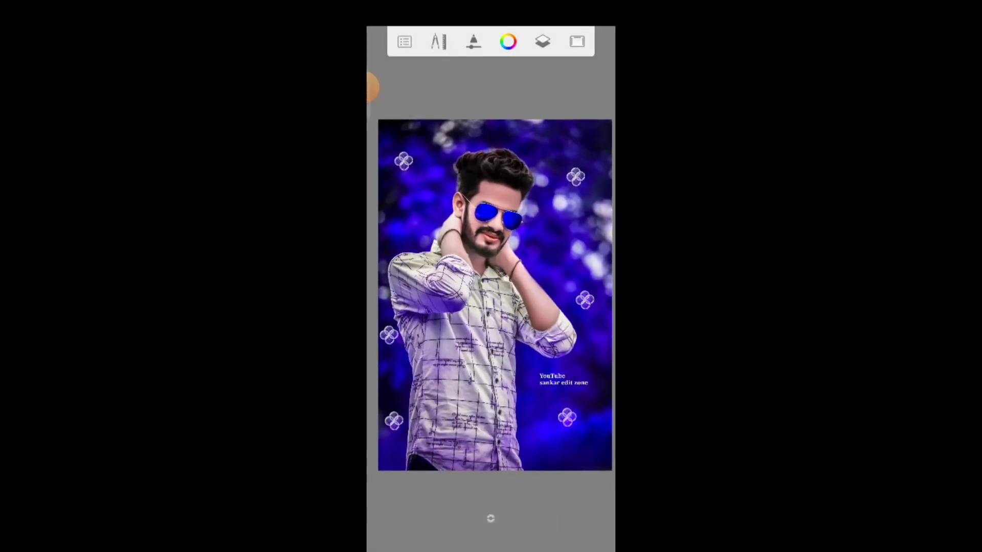
scroll(491, 289, up, 2)
scroll(491, 289, up, 2)
scroll(491, 289, down, 1)
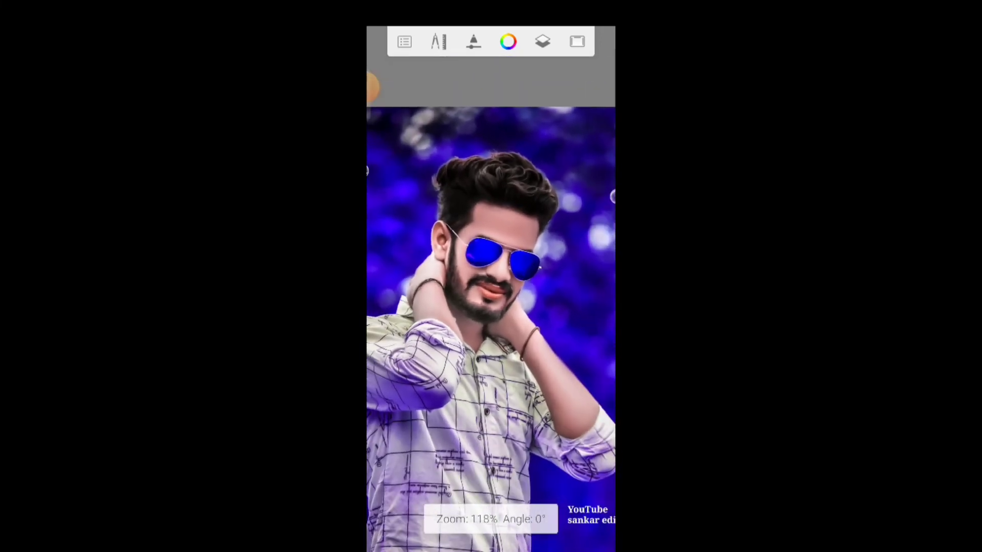
click(372, 88)
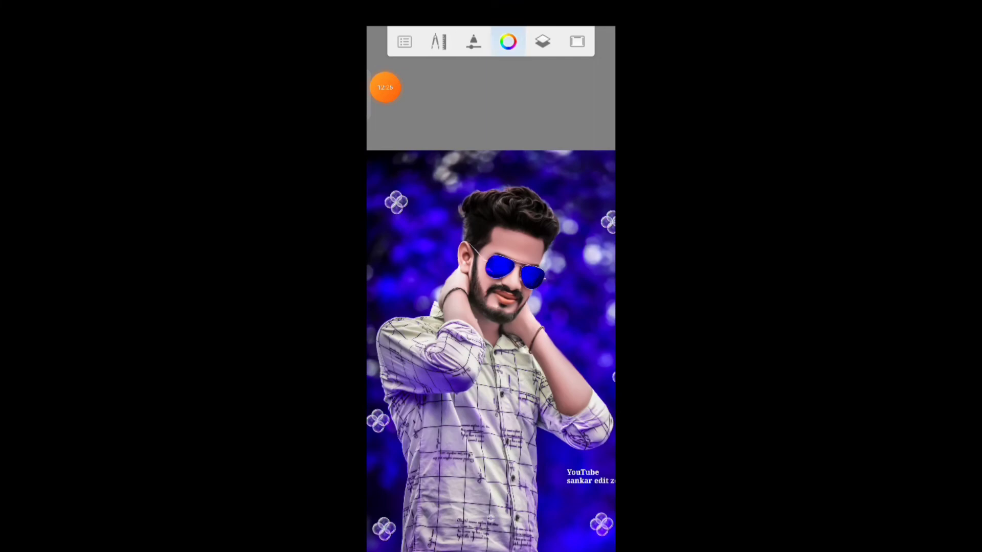
click(508, 41)
click(566, 81)
drag(504, 241, 488, 253)
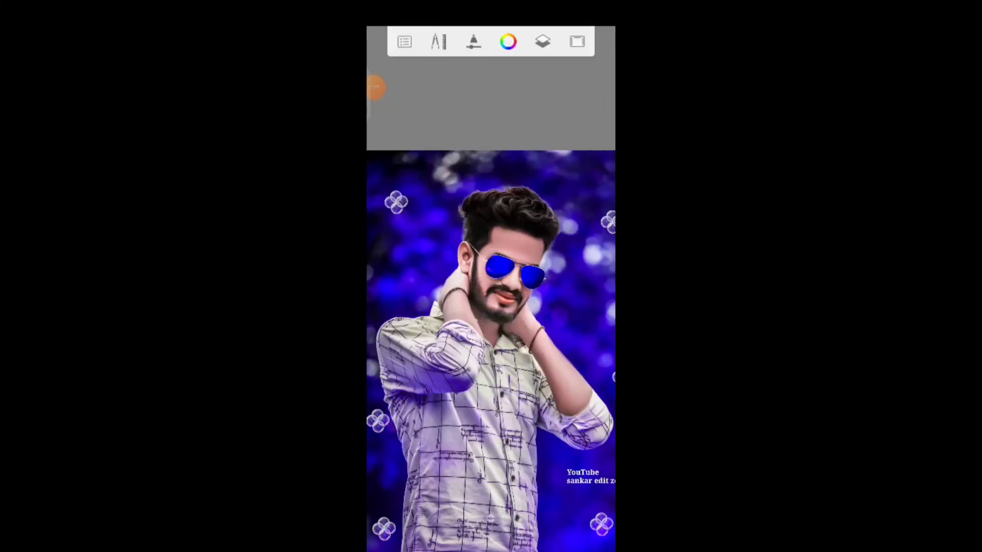
click(474, 42)
- Choose the Smudge Round Bristle Brush, raise its flow, adjust strength, and shrink size to about 9
click(439, 50)
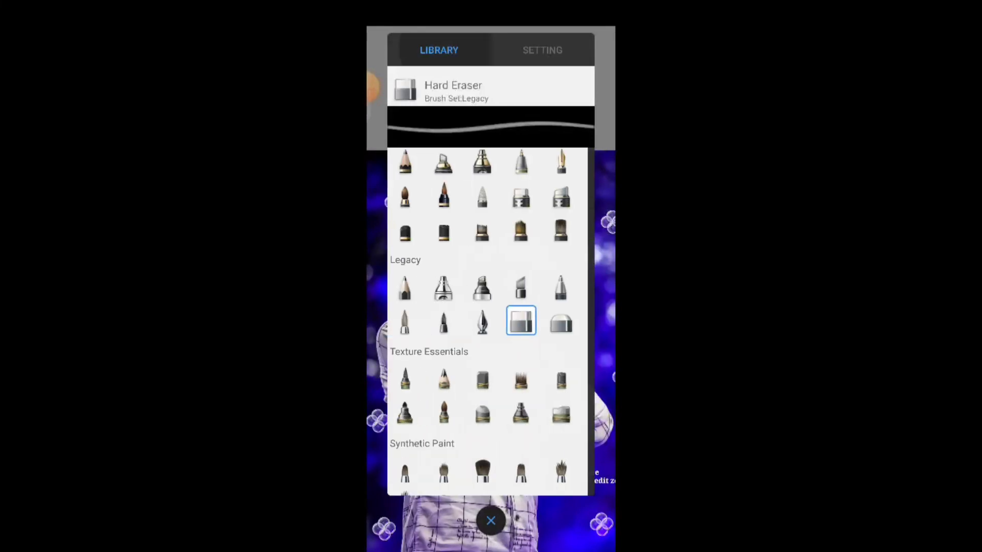
scroll(490, 322, down, 5)
scroll(490, 322, down, 7)
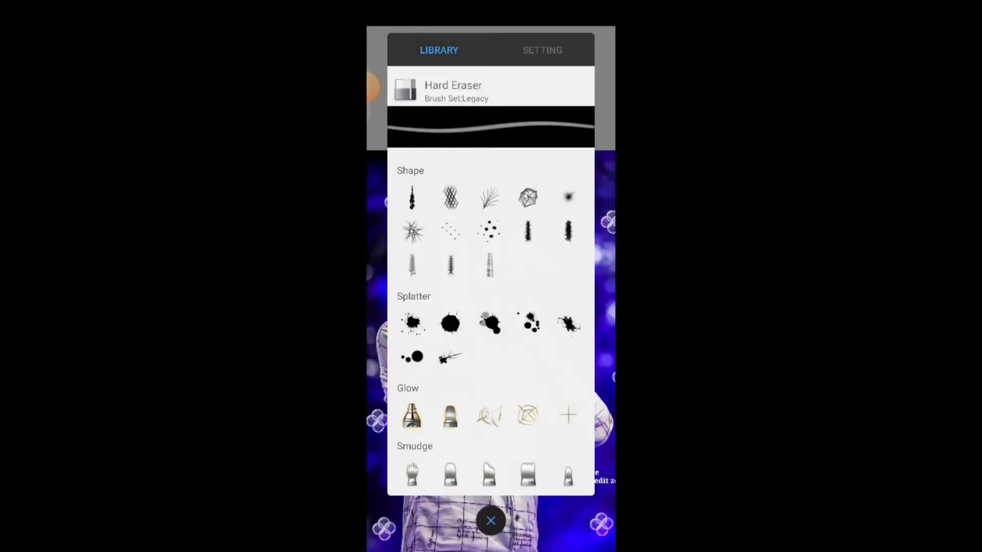
click(451, 342)
click(542, 50)
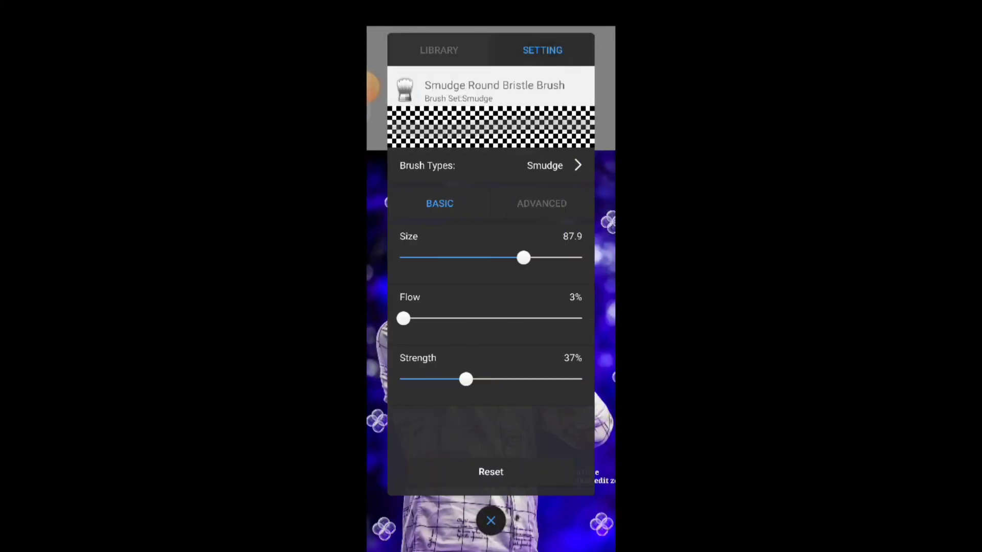
drag(406, 318, 431, 319)
mouse_move(449, 379)
mouse_down()
mouse_move(459, 379)
mouse_move(416, 379)
mouse_up()
click(491, 521)
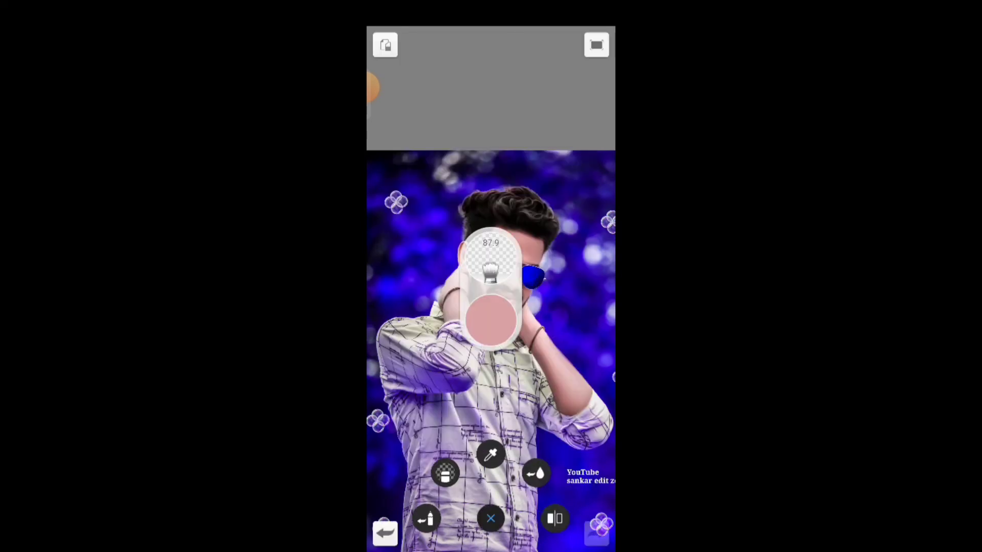
drag(491, 519, 476, 519)
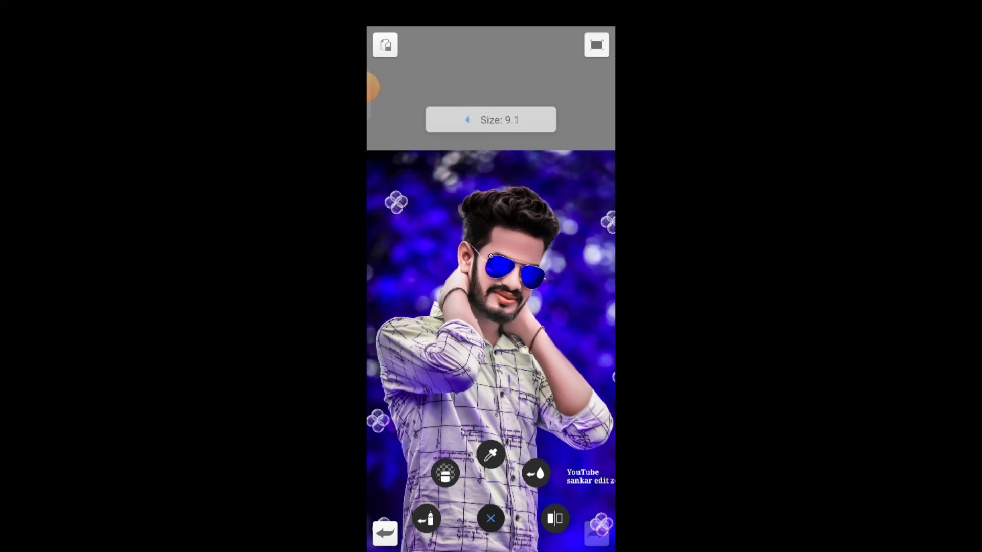
- Check the new empty layer's blend modes and keep it on Normal
scroll(491, 286, up, 10)
scroll(491, 286, up, 3)
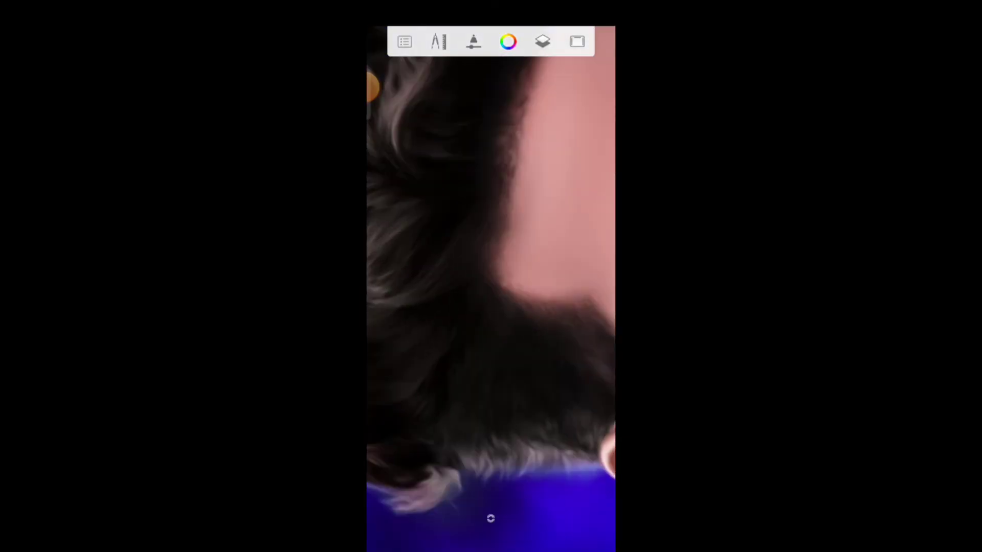
click(542, 41)
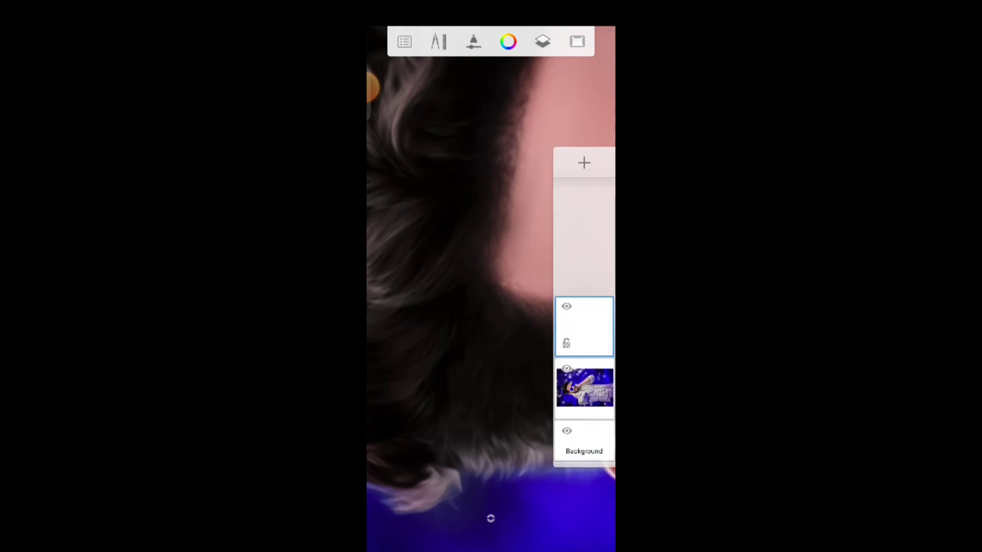
click(584, 326)
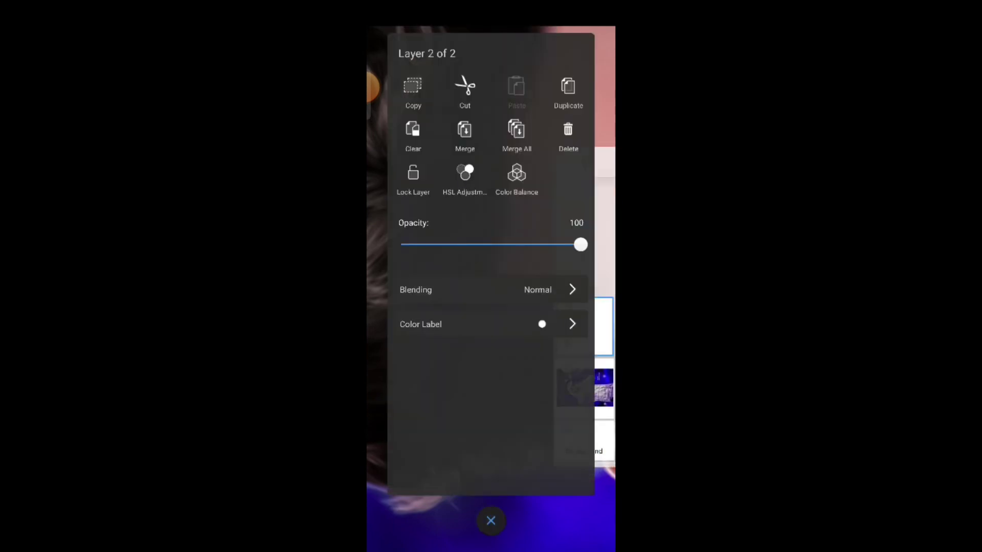
click(512, 287)
click(491, 520)
click(491, 255)
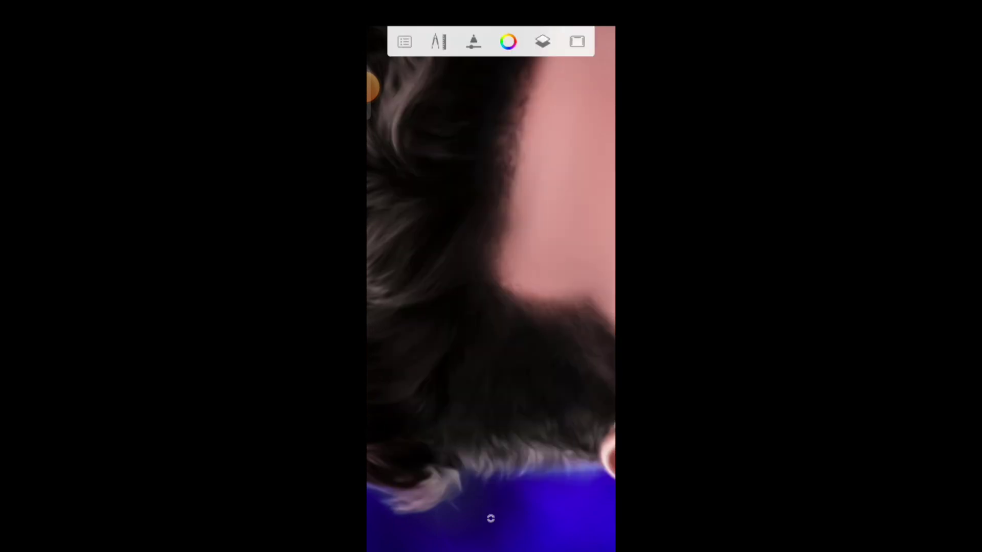
- Set the smudge brush to size about 7, strength about 40% and higher flow
click(576, 39)
drag(491, 519, 501, 518)
click(437, 39)
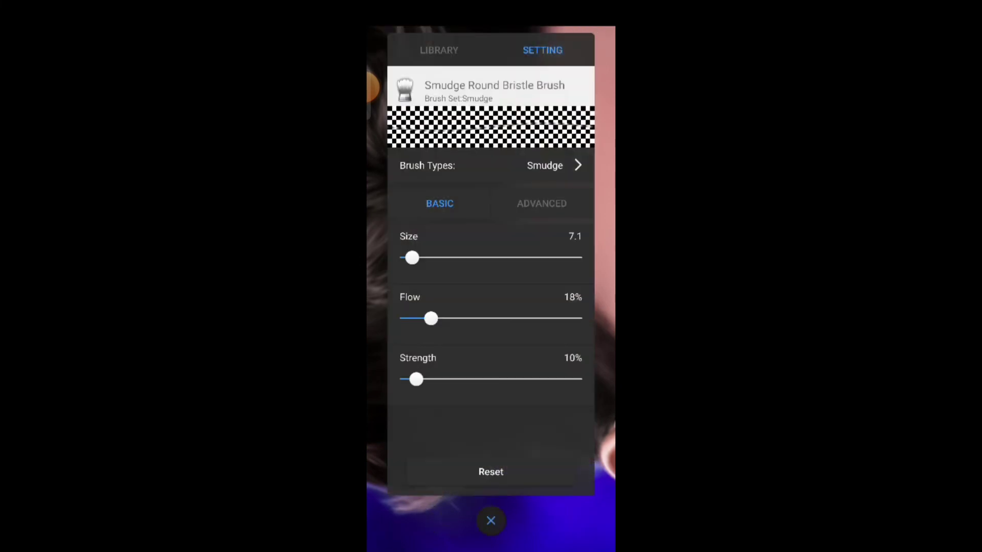
drag(425, 379, 471, 379)
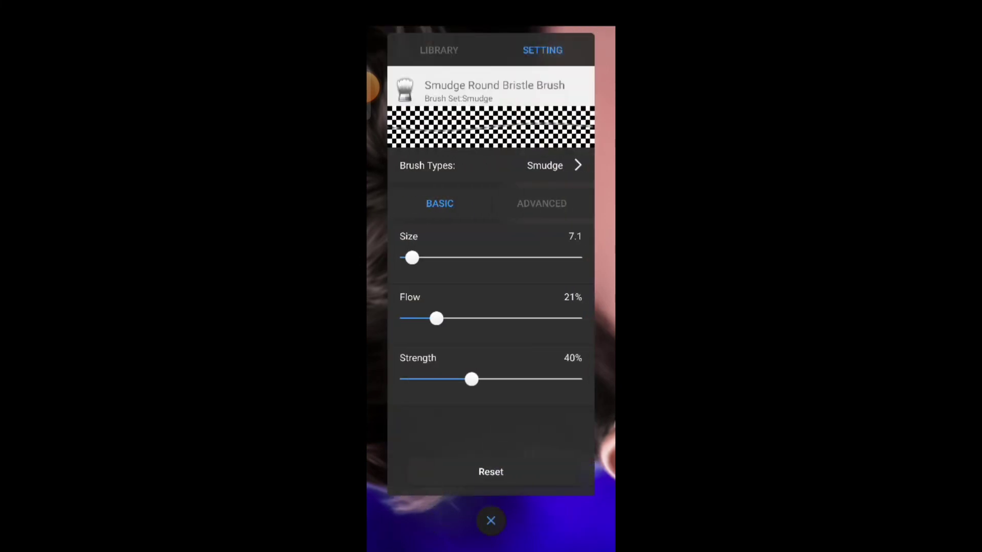
drag(432, 318, 496, 318)
click(491, 521)
drag(491, 284, 491, 276)
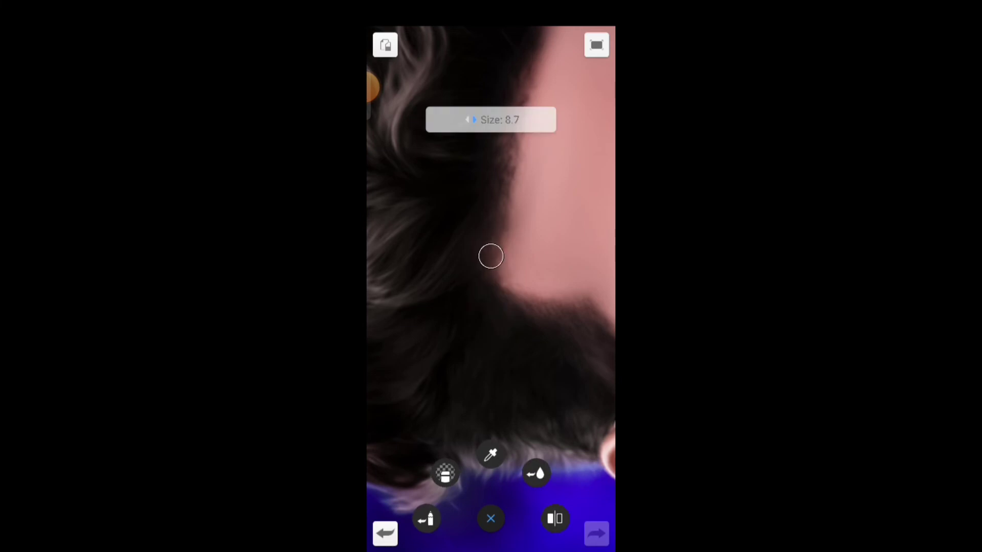
click(491, 519)
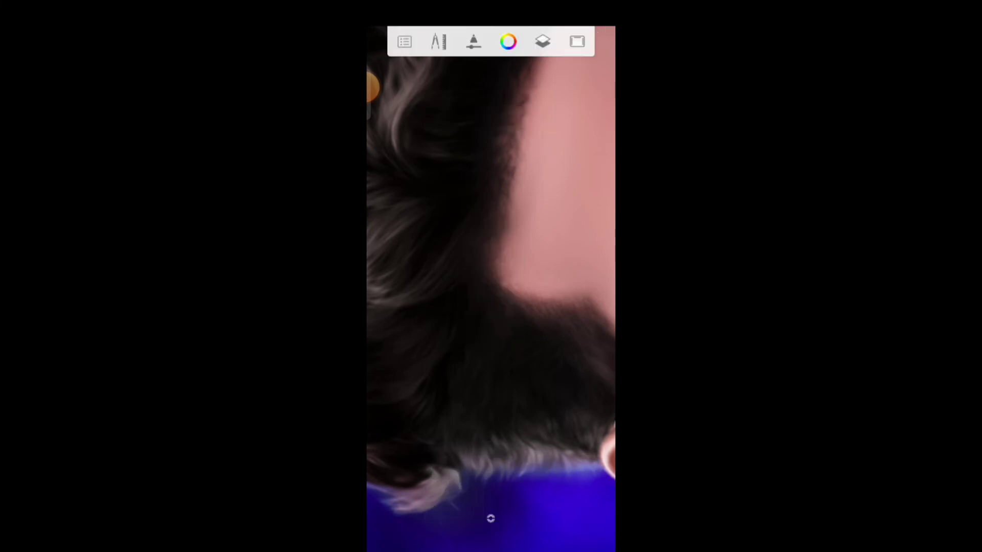
- Shift the view along the hairline and check the current paint colour
drag(491, 307, 491, 383)
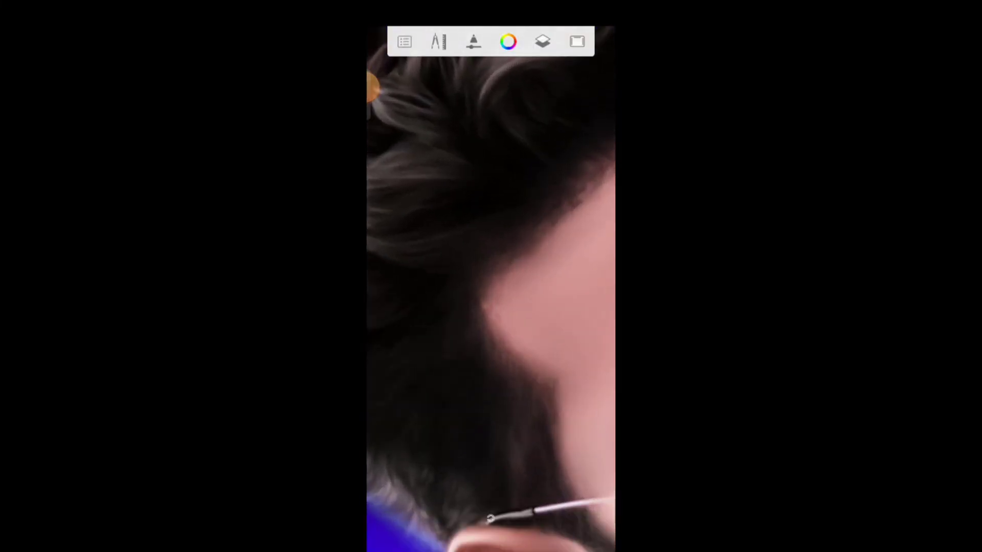
scroll(490, 307, down, 3)
click(508, 42)
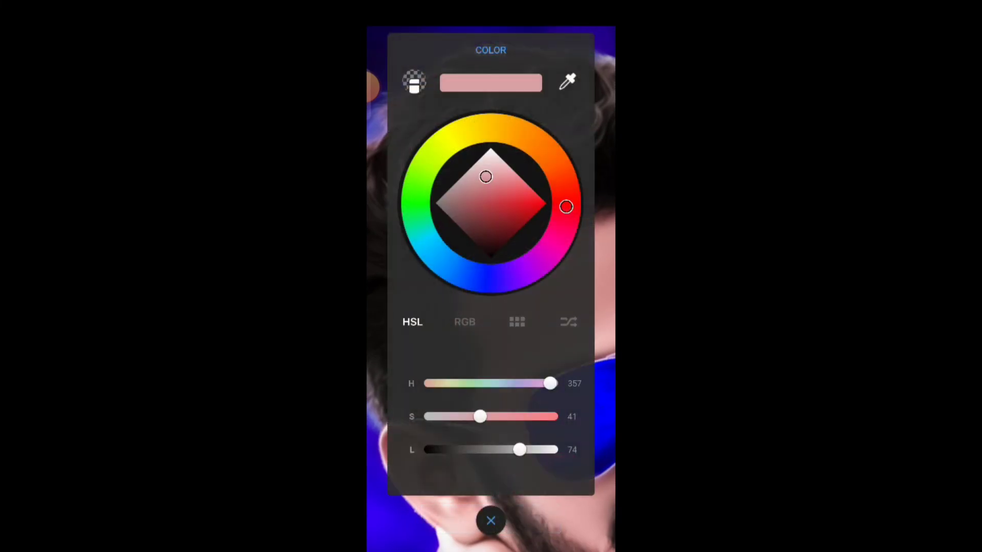
click(491, 521)
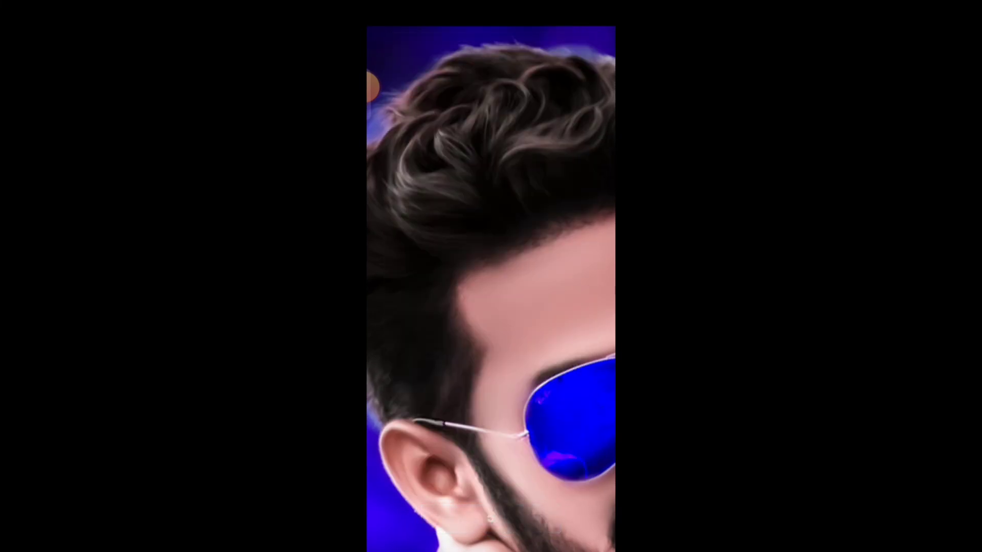
scroll(491, 287, up, 5)
scroll(491, 287, up, 3)
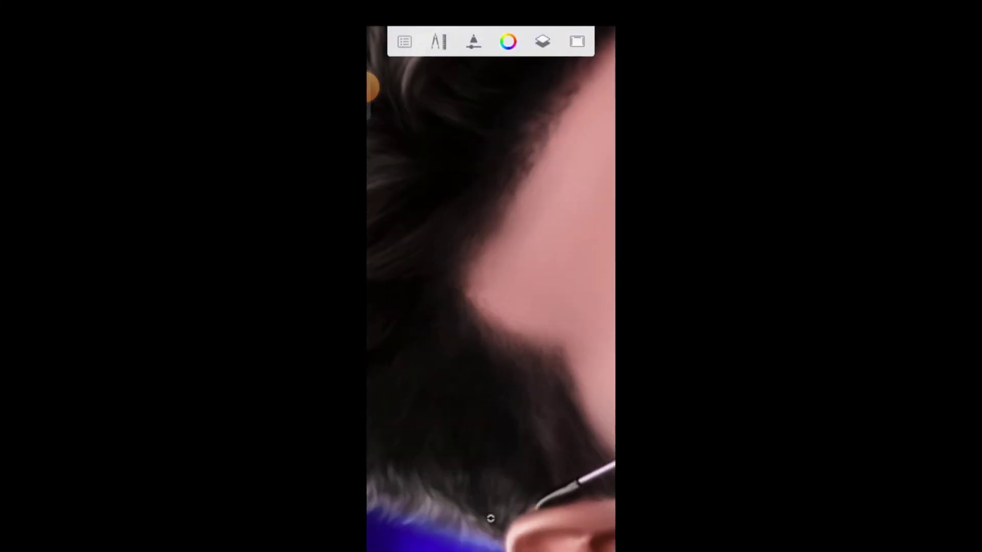
scroll(491, 287, down, 3)
scroll(491, 286, down, 2)
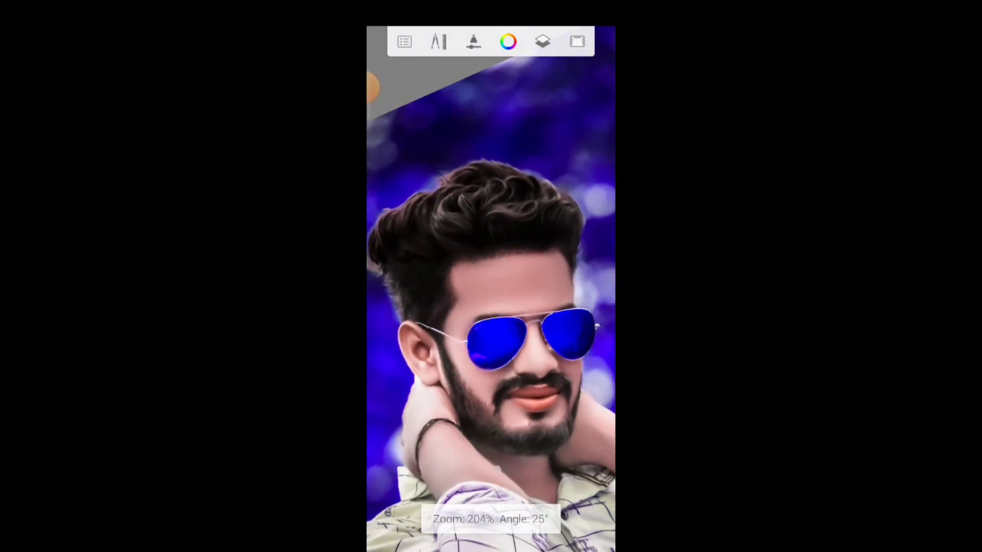
scroll(491, 287, down, 1)
- Switch to the Smudge Web Brush and shrink it to about size 7
click(474, 41)
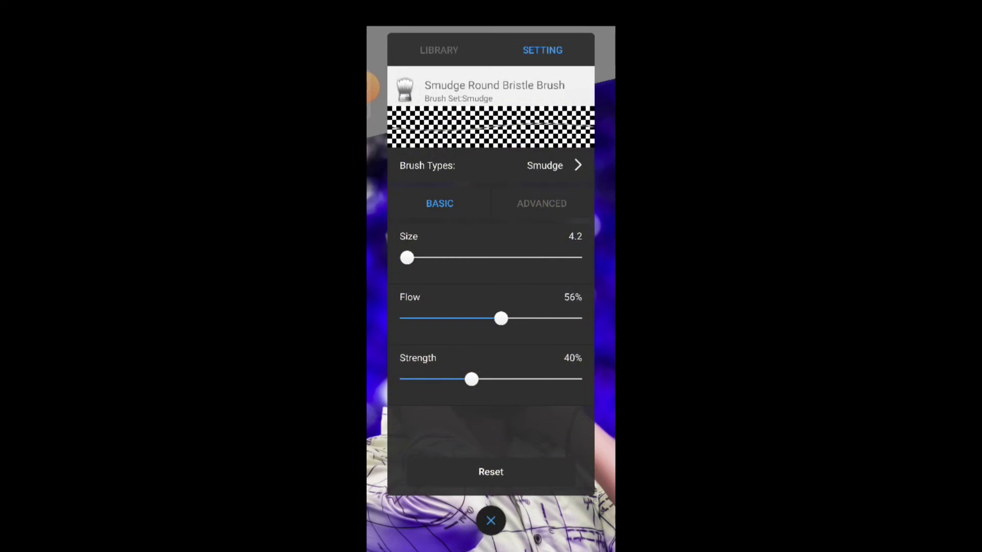
click(439, 50)
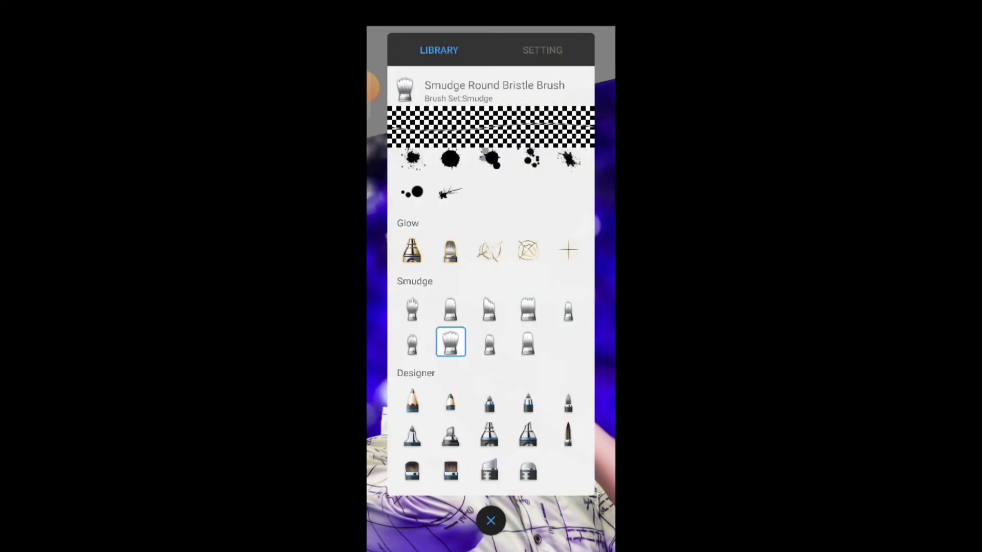
click(412, 310)
click(543, 50)
click(491, 522)
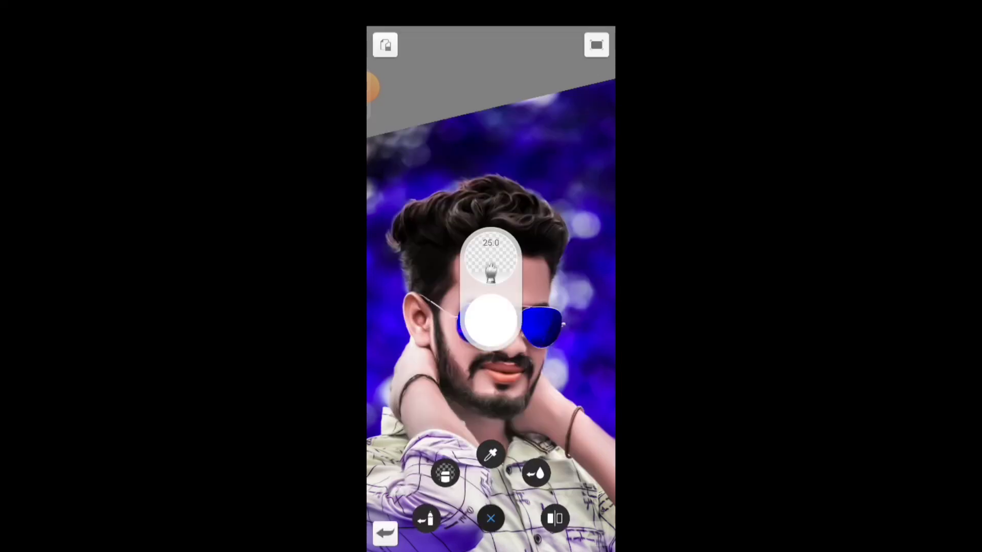
drag(372, 87, 371, 128)
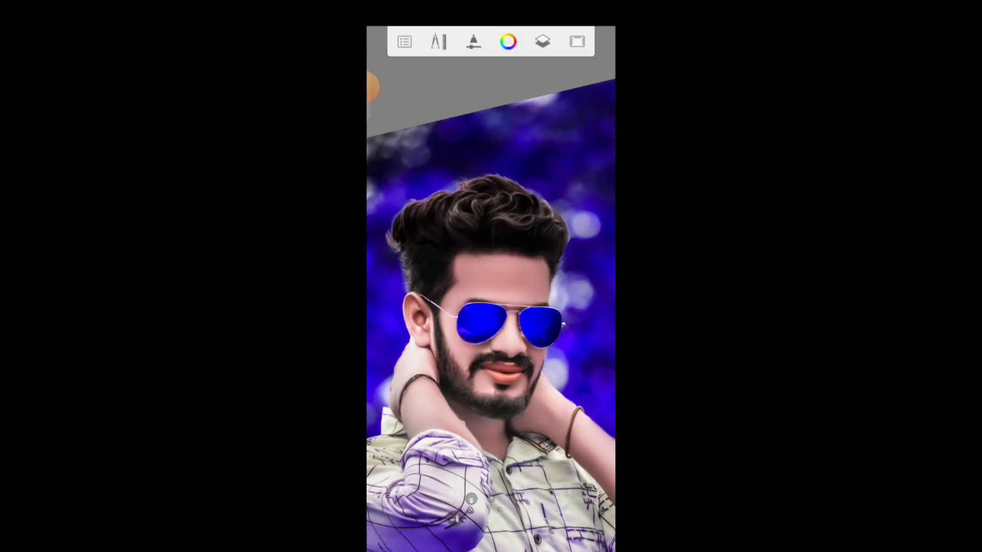
scroll(491, 256, up, 10)
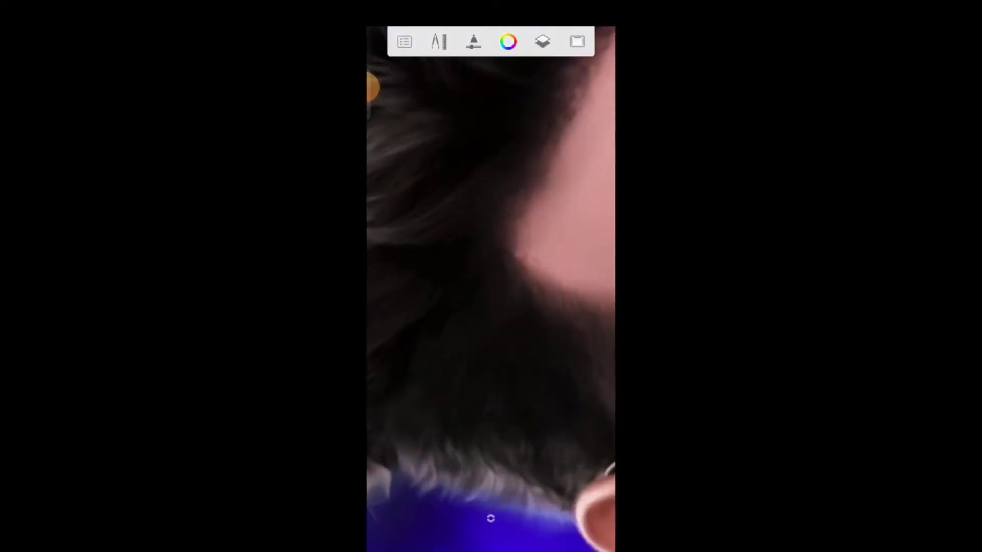
- Pick a fine Traditional pen at size 10.8 and sample the forehead skin tone
scroll(491, 287, down, 5)
click(473, 41)
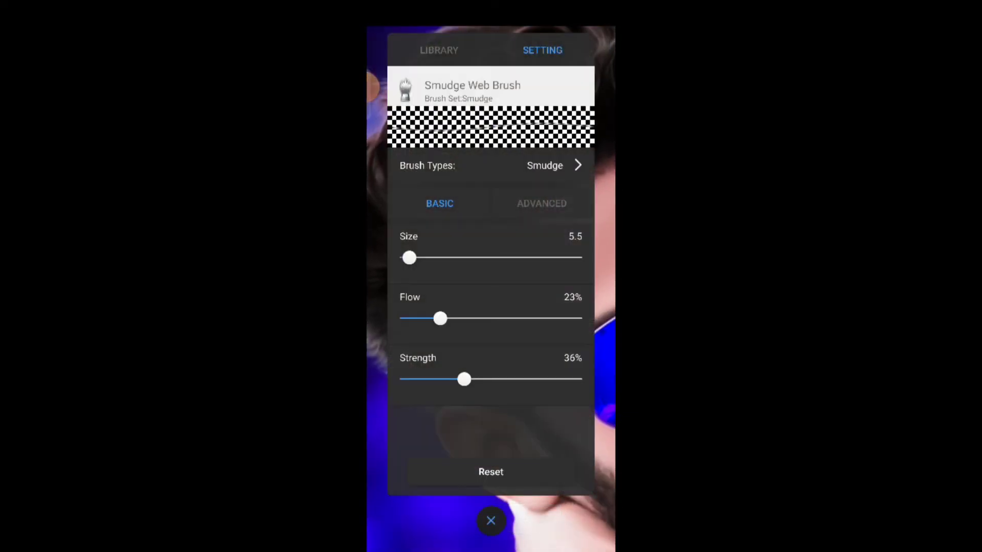
click(439, 50)
scroll(491, 307, down, 10)
scroll(491, 307, up, 3)
scroll(491, 307, down, 1)
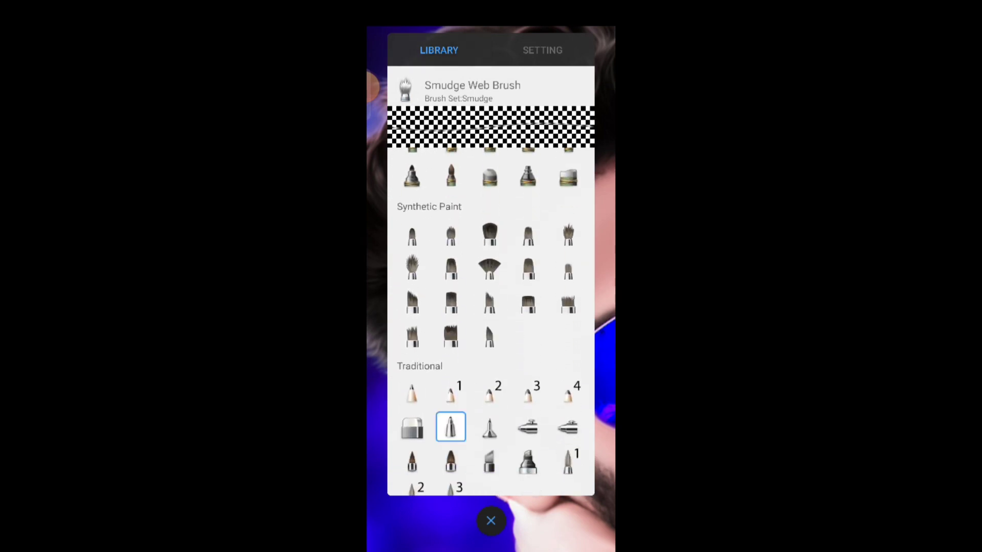
click(491, 521)
drag(491, 519, 509, 520)
drag(491, 240, 527, 254)
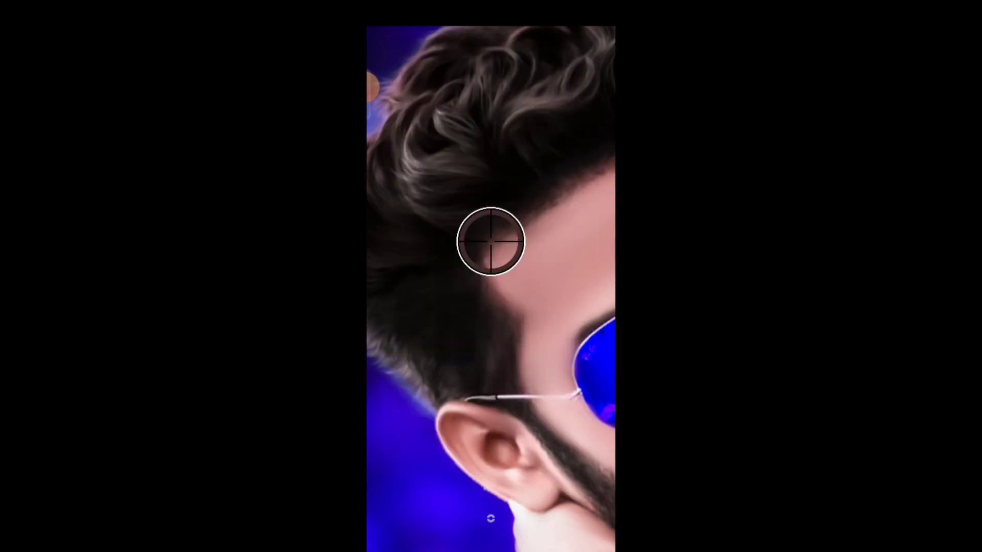
- Draw two trial skin-tone lines from the hairline and undo both
scroll(491, 286, up, 5)
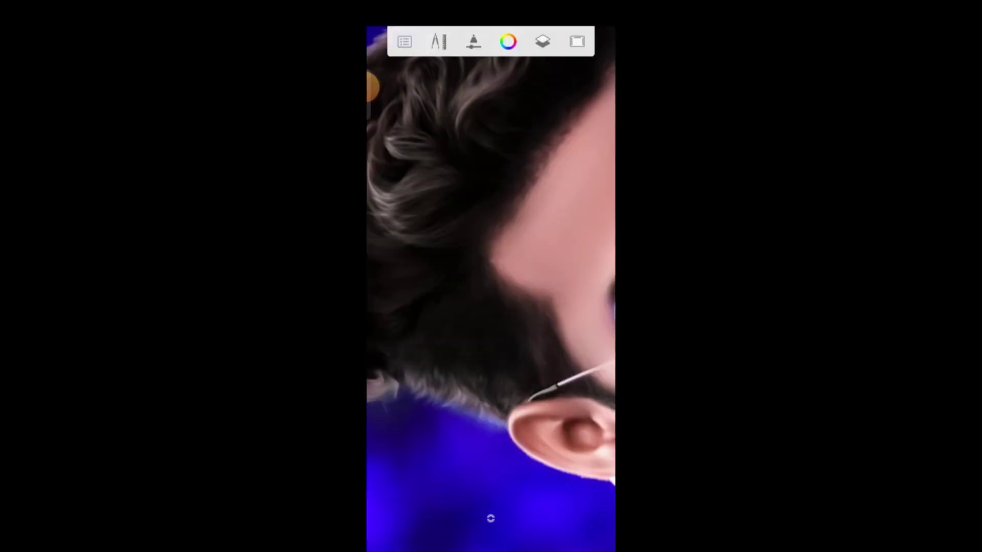
drag(504, 243, 419, 404)
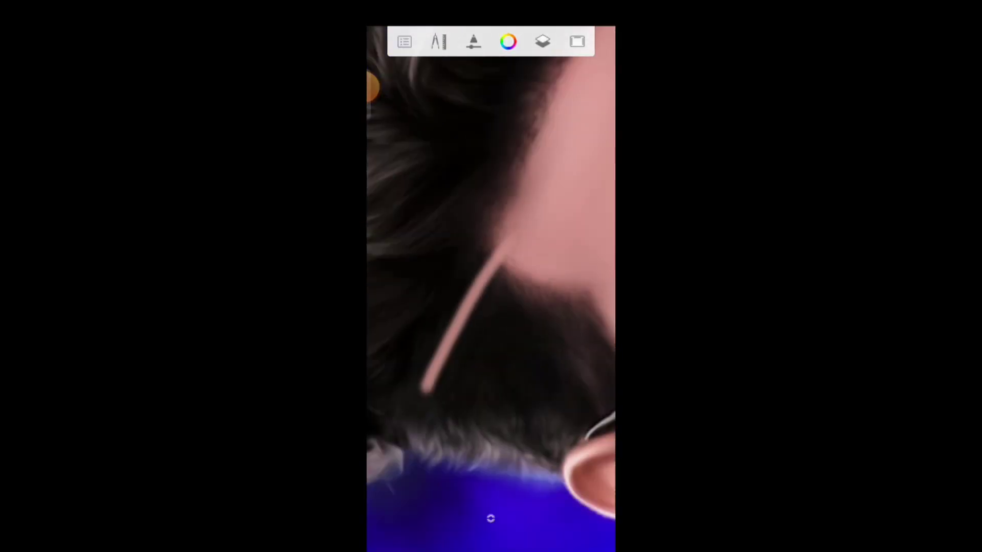
scroll(491, 286, down, 5)
click(577, 41)
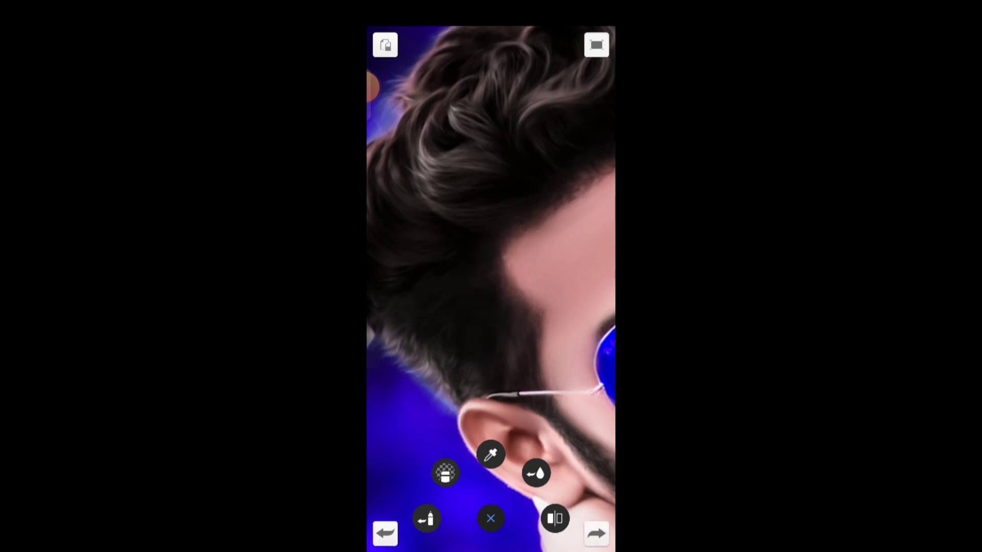
scroll(491, 286, up, 5)
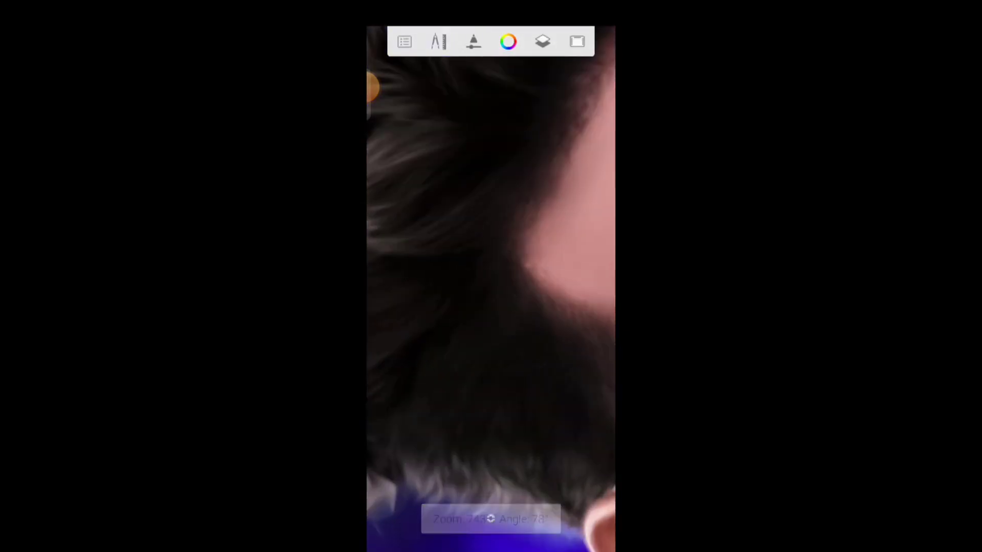
drag(536, 261, 418, 432)
scroll(491, 286, down, 2)
scroll(491, 286, down, 5)
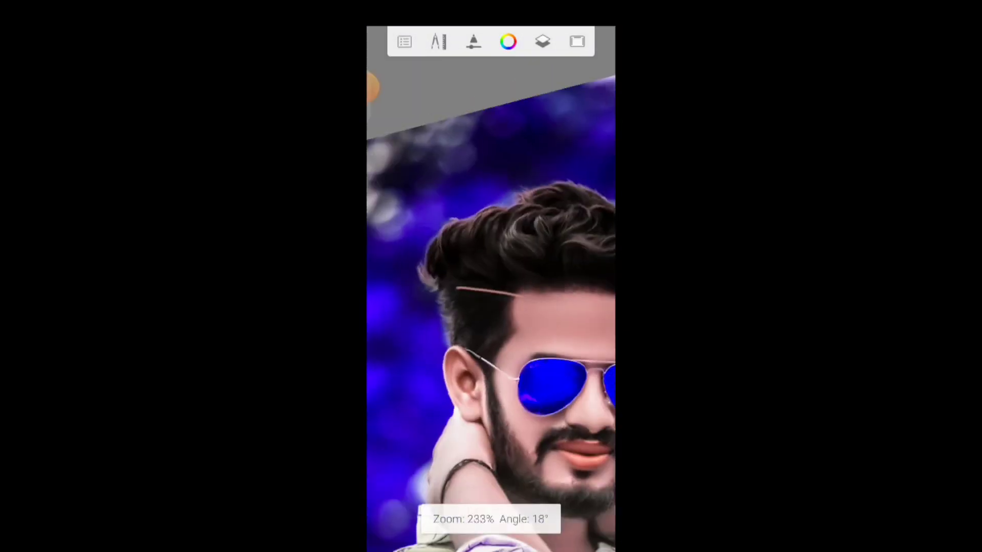
click(576, 41)
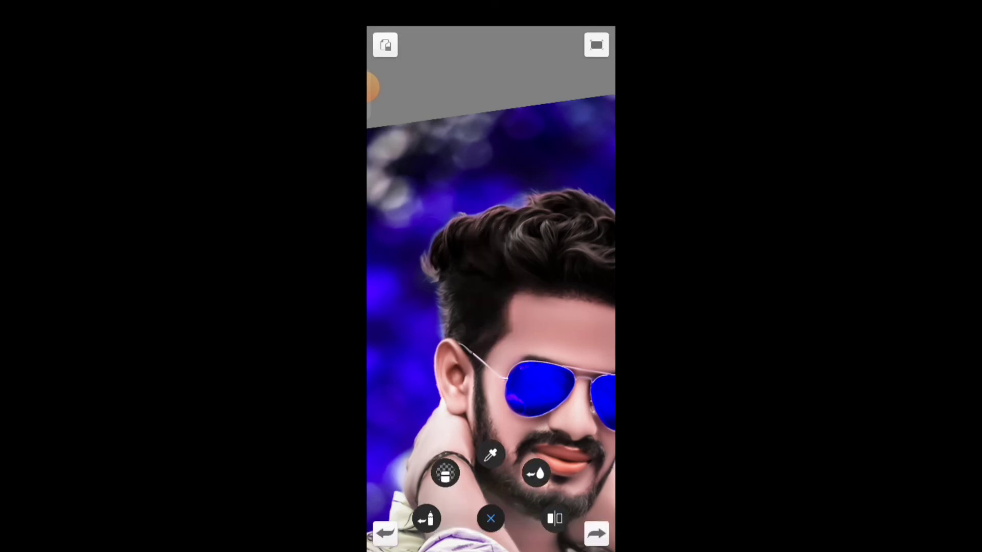
- At brush size 3.4, draw three thin parallel skin-tone cut lines into the side hair
drag(491, 519, 491, 532)
click(596, 45)
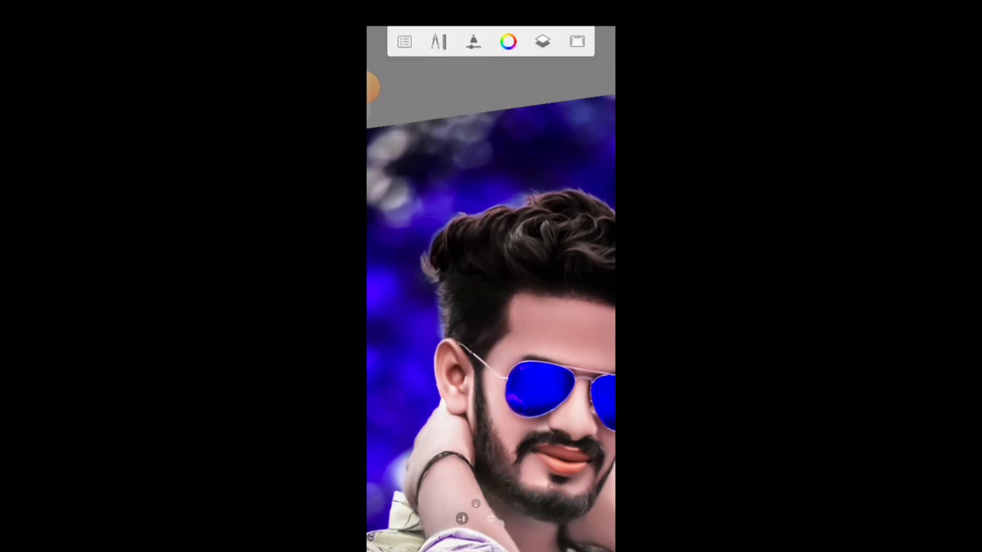
scroll(491, 287, up, 5)
drag(544, 267, 427, 434)
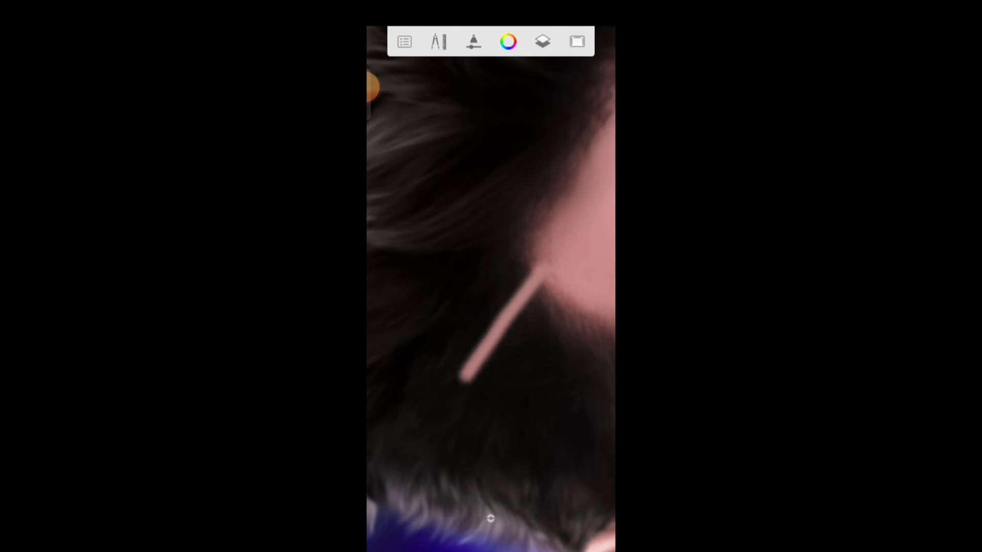
drag(551, 293, 512, 363)
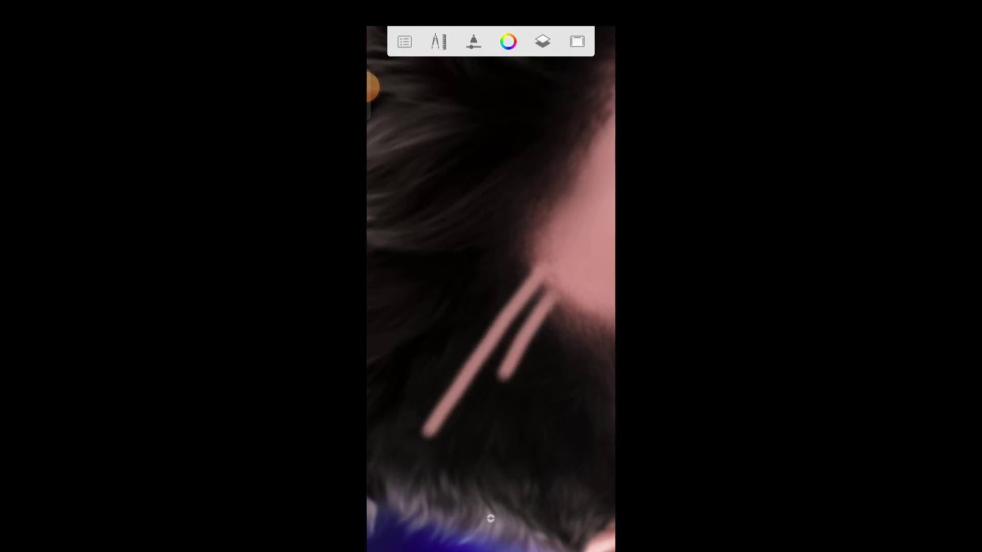
drag(570, 303, 515, 389)
scroll(491, 287, down, 3)
scroll(491, 287, down, 2)
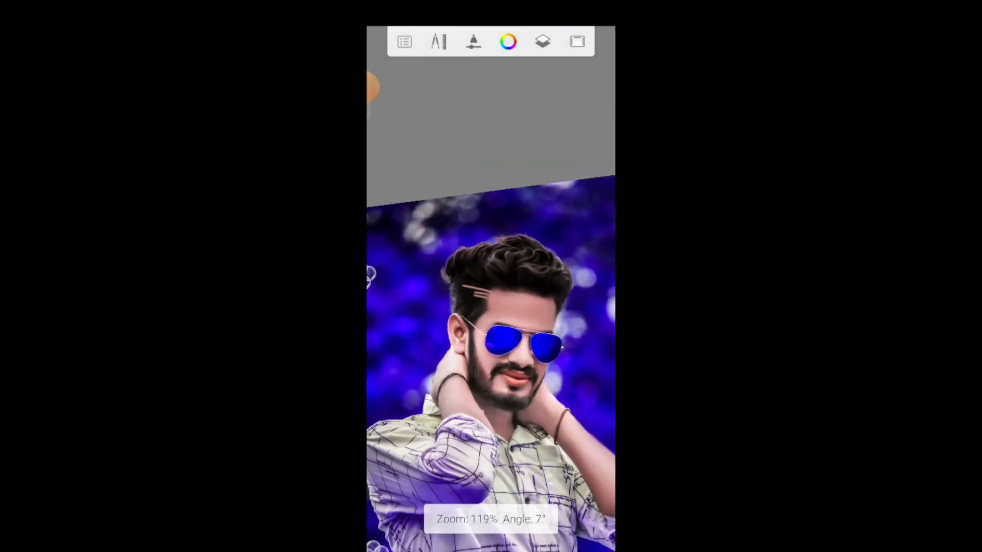
- Delete Layer 2, which holds the three skin-tone cut lines
click(543, 41)
click(604, 326)
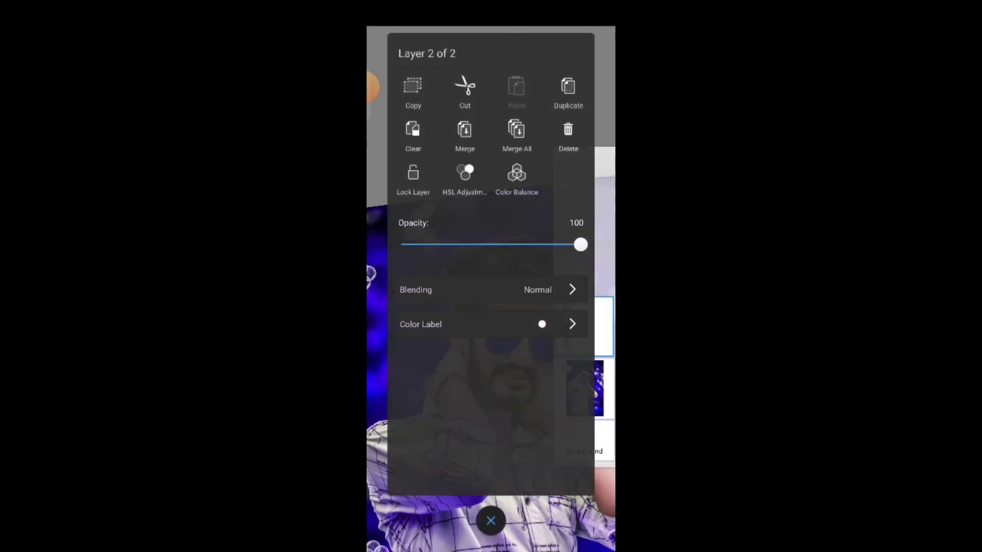
click(569, 132)
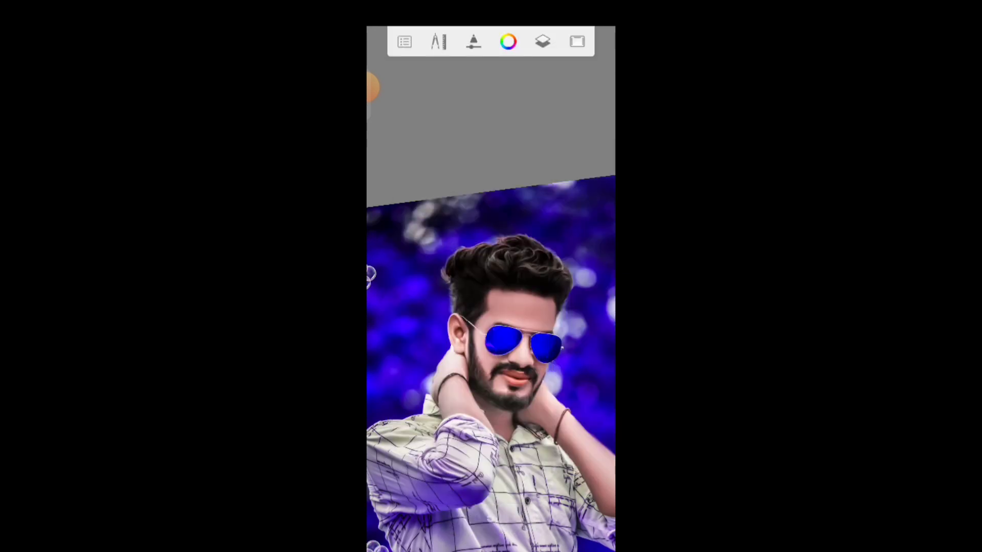
scroll(491, 287, up, 3)
scroll(491, 286, down, 2)
scroll(491, 287, down, 3)
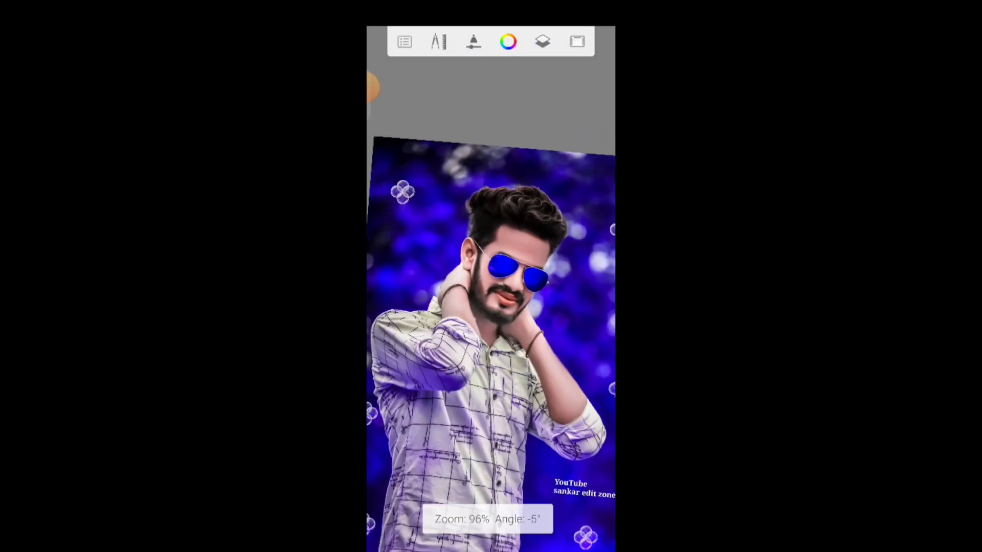
scroll(491, 338, down, 3)
scroll(491, 337, up, 1)
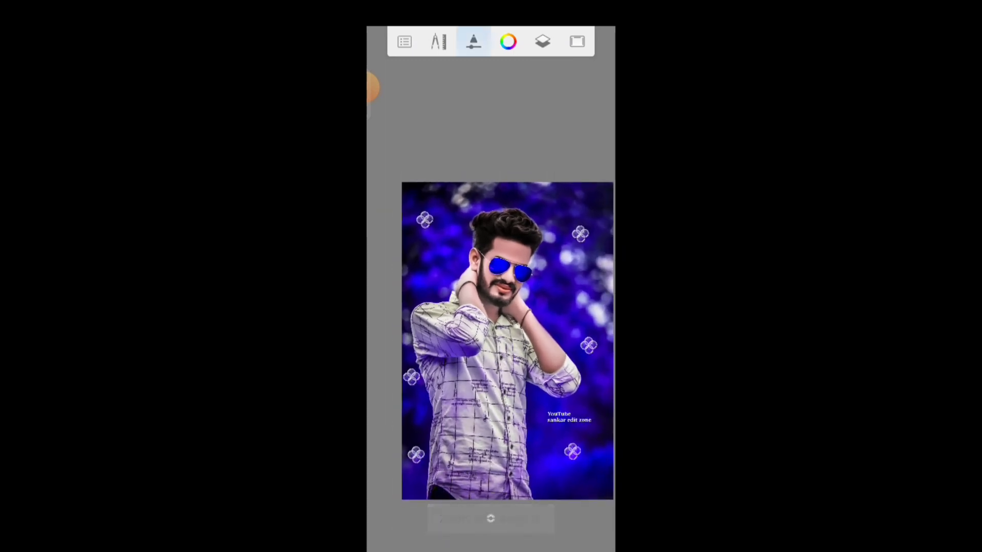
scroll(491, 307, down, 5)
scroll(491, 307, down, 5)
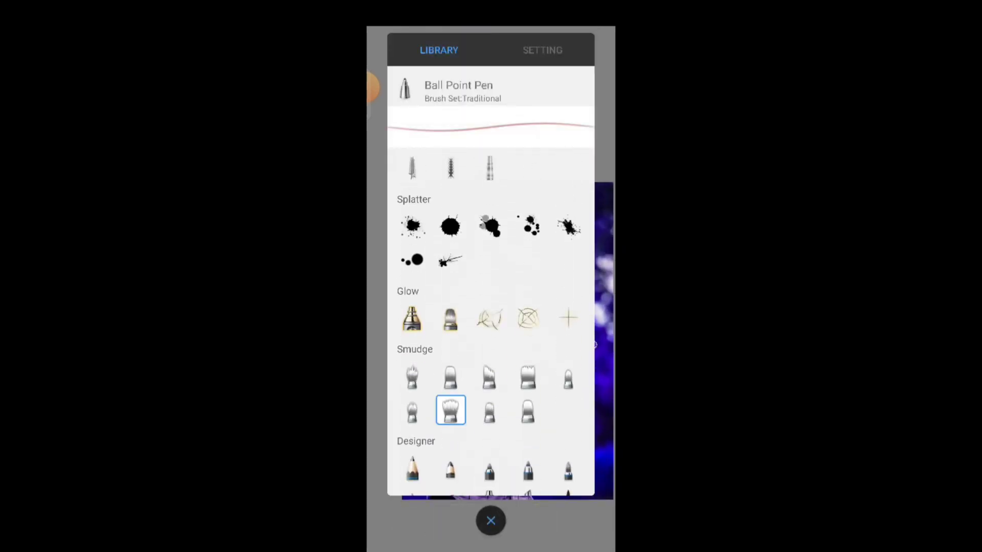
- Select the Smudge Round Bristle Brush at 4% flow and set its size to 17.5
click(543, 50)
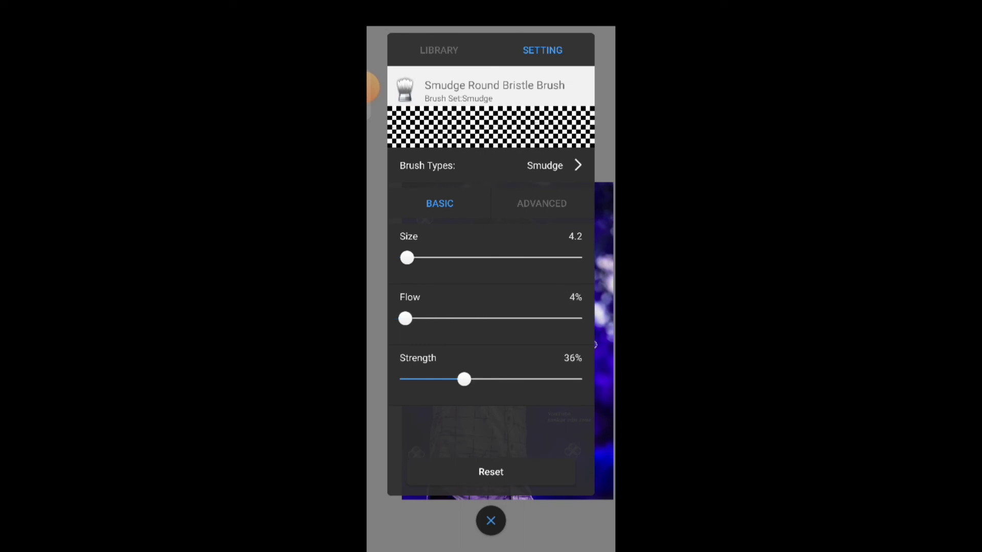
click(491, 521)
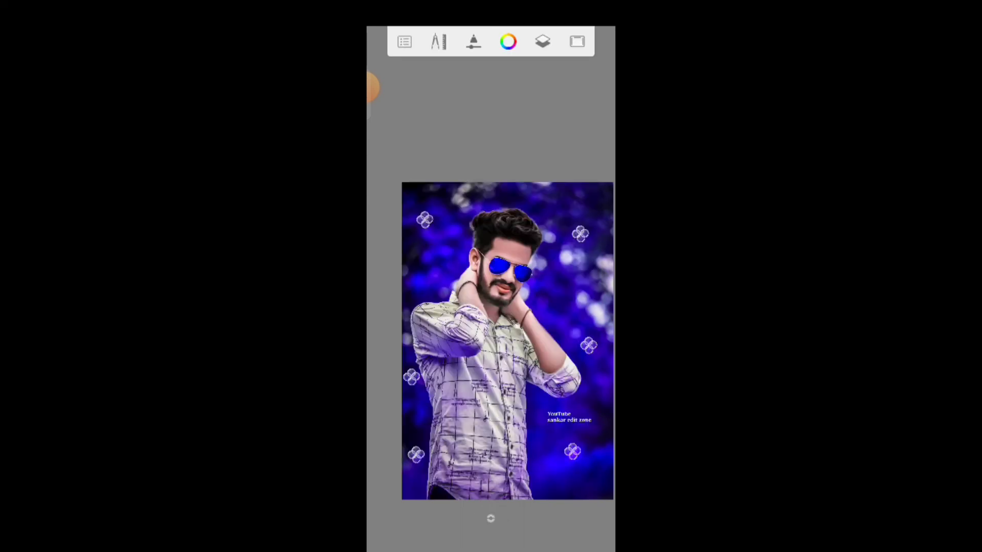
scroll(491, 358, up, 2)
scroll(491, 286, up, 2)
scroll(491, 287, up, 2)
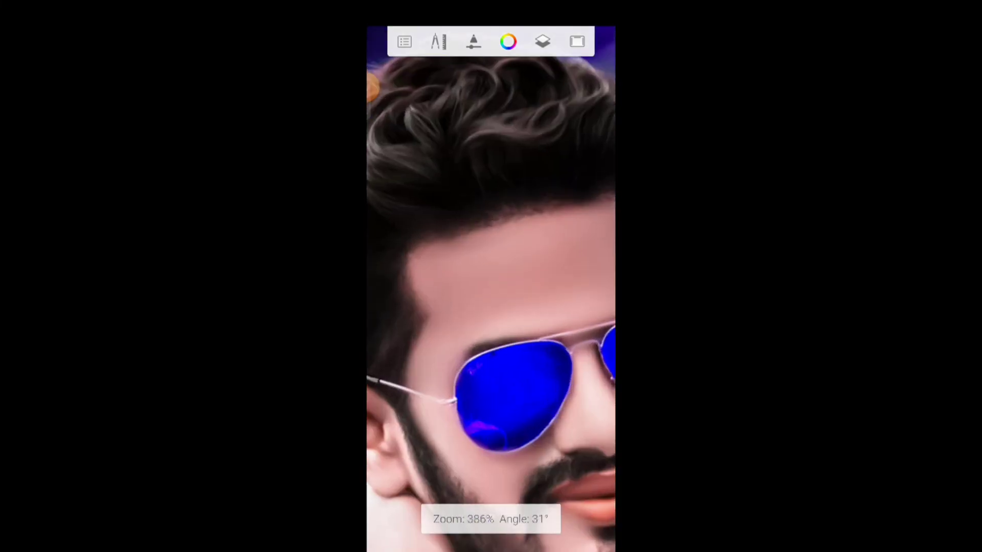
scroll(491, 287, up, 1)
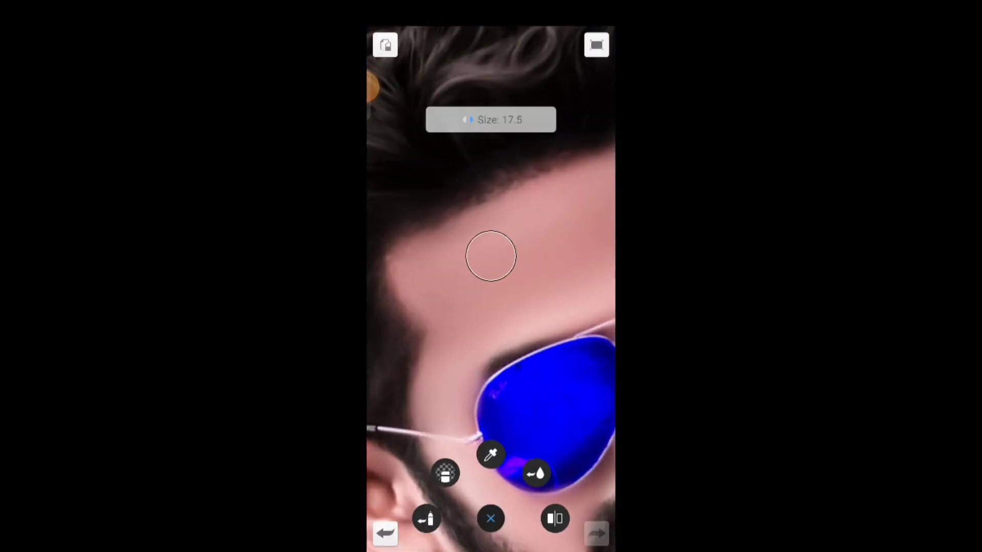
click(490, 519)
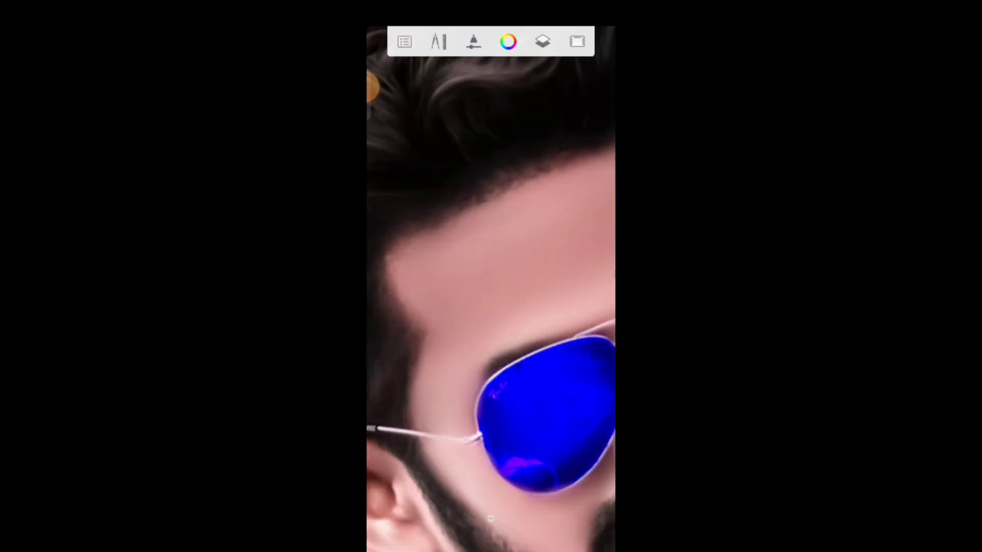
scroll(490, 519, down, 1)
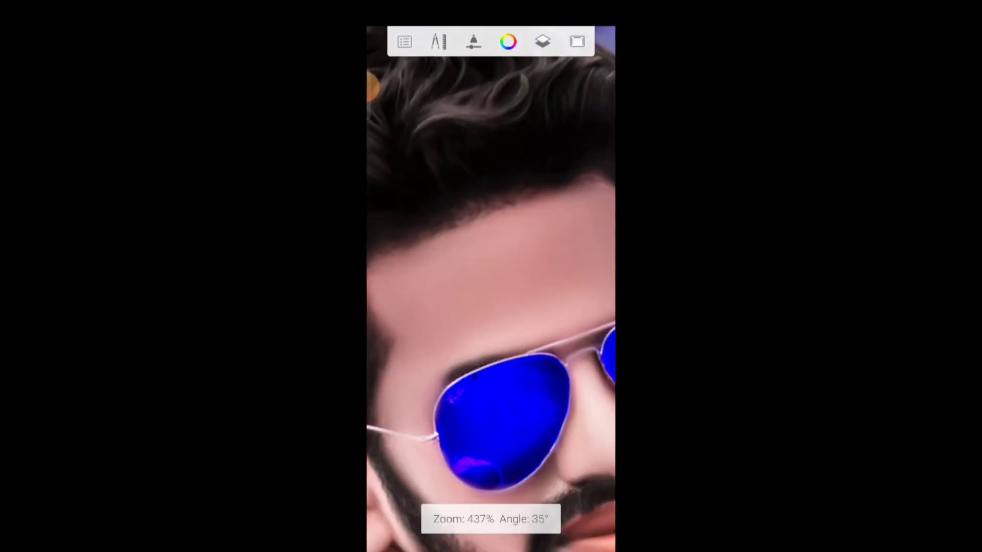
scroll(490, 519, down, 1)
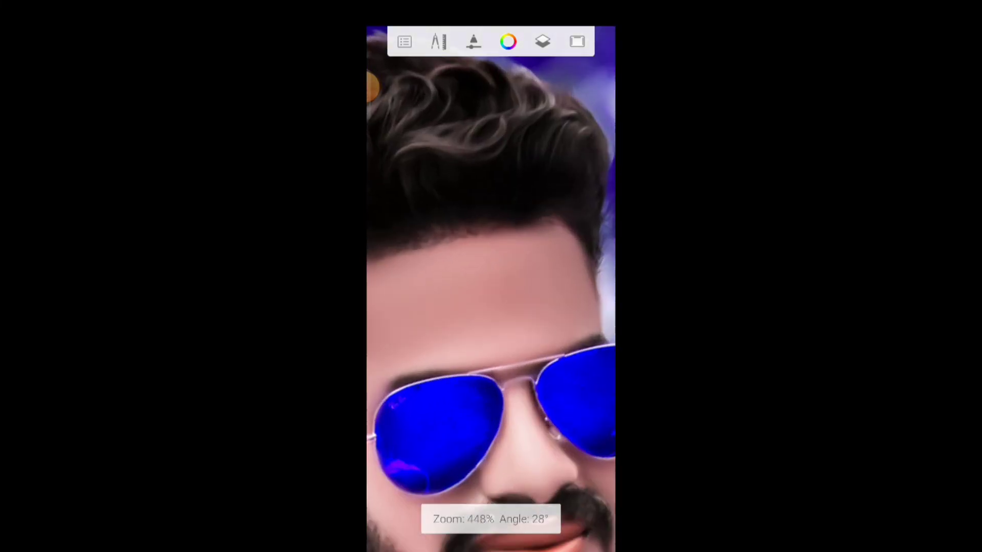
scroll(490, 519, down, 2)
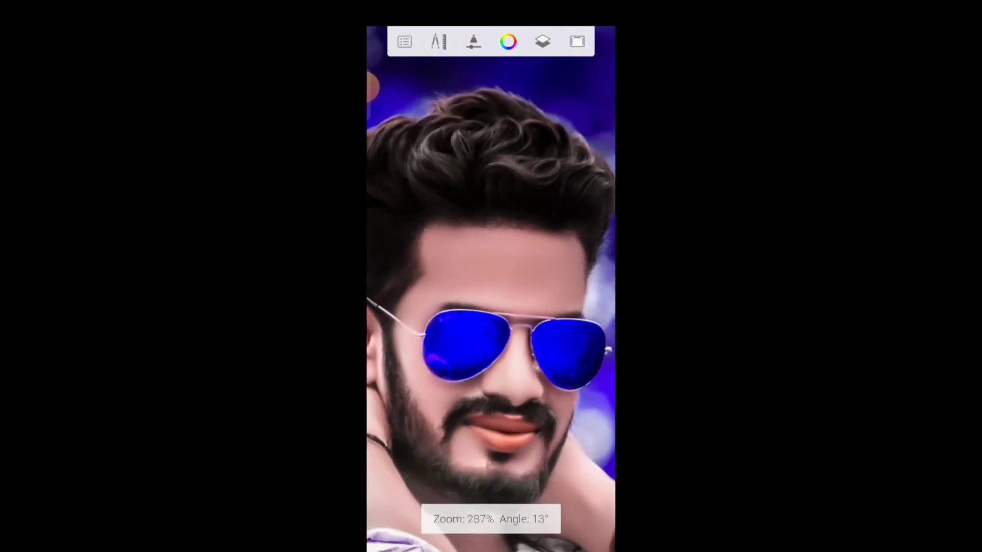
scroll(490, 519, up, 1)
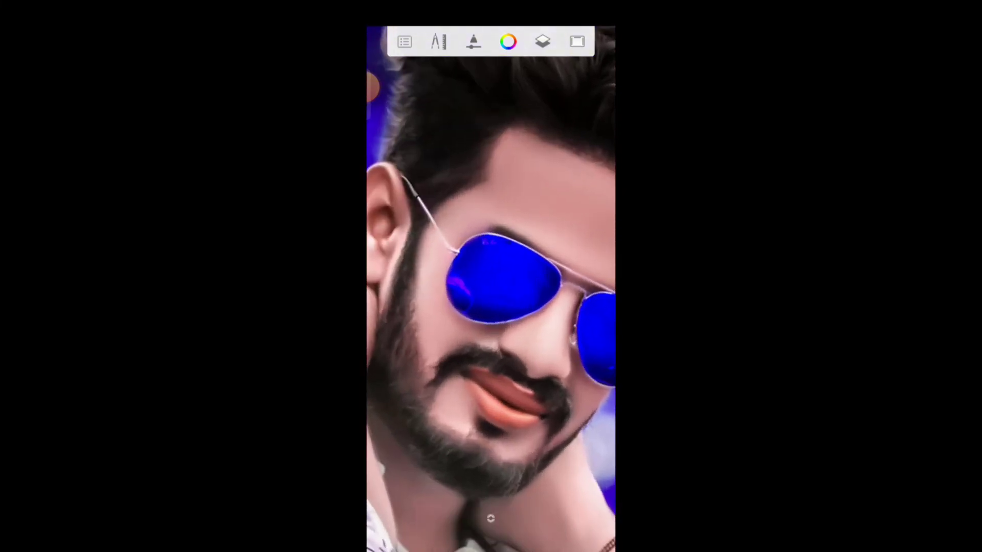
click(372, 85)
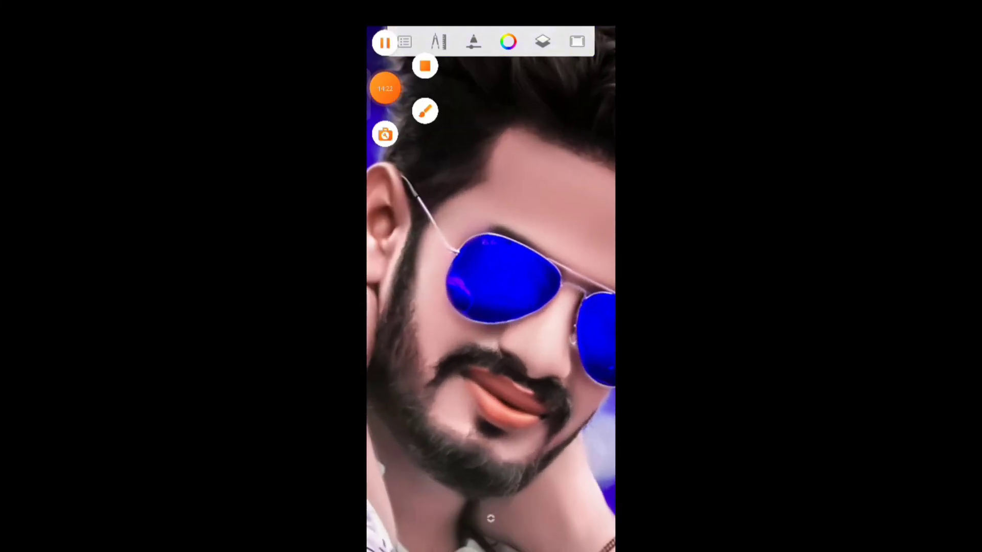
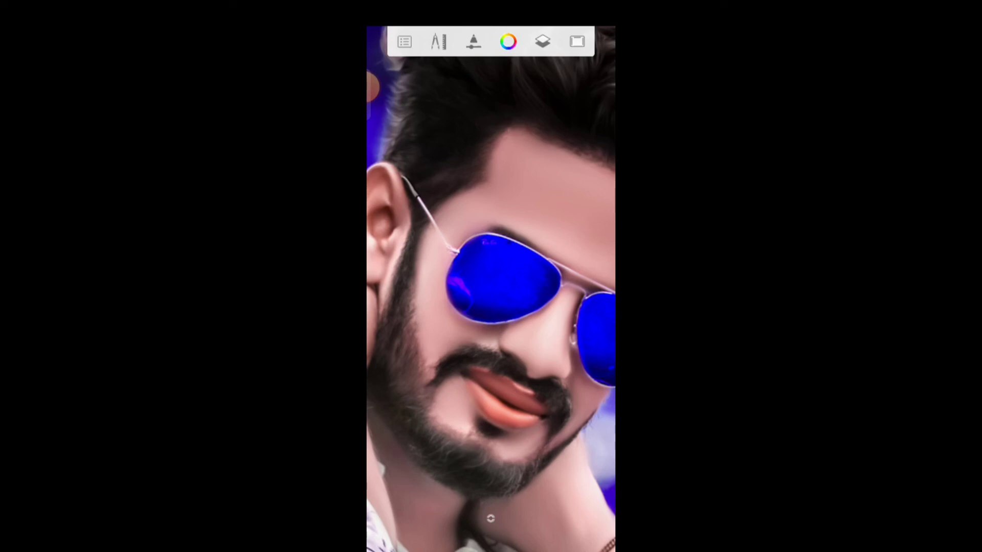
- Sample the dark hair colour with the Color panel eyedropper
scroll(491, 286, down, 2)
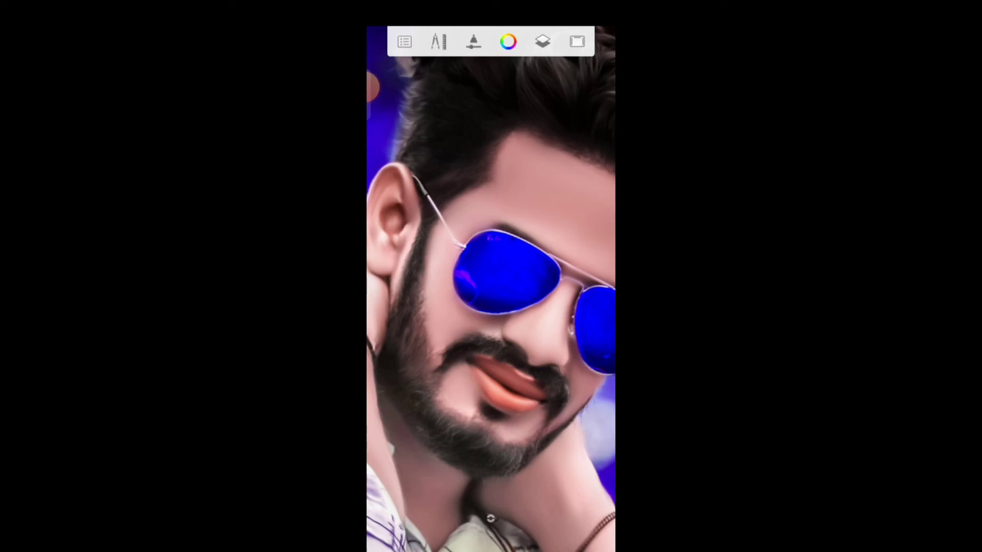
scroll(491, 286, down, 3)
scroll(491, 286, up, 3)
scroll(491, 286, down, 3)
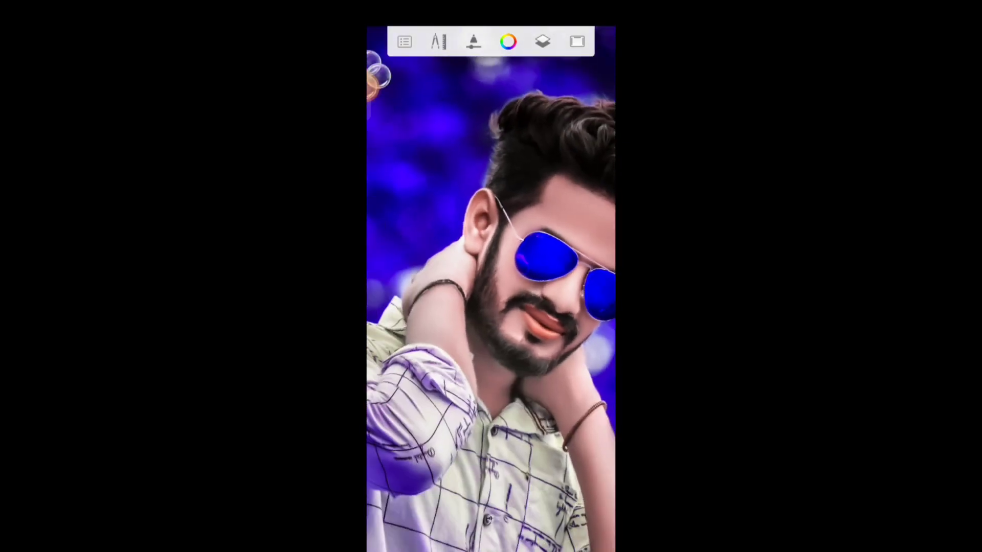
scroll(491, 286, up, 5)
scroll(491, 286, down, 5)
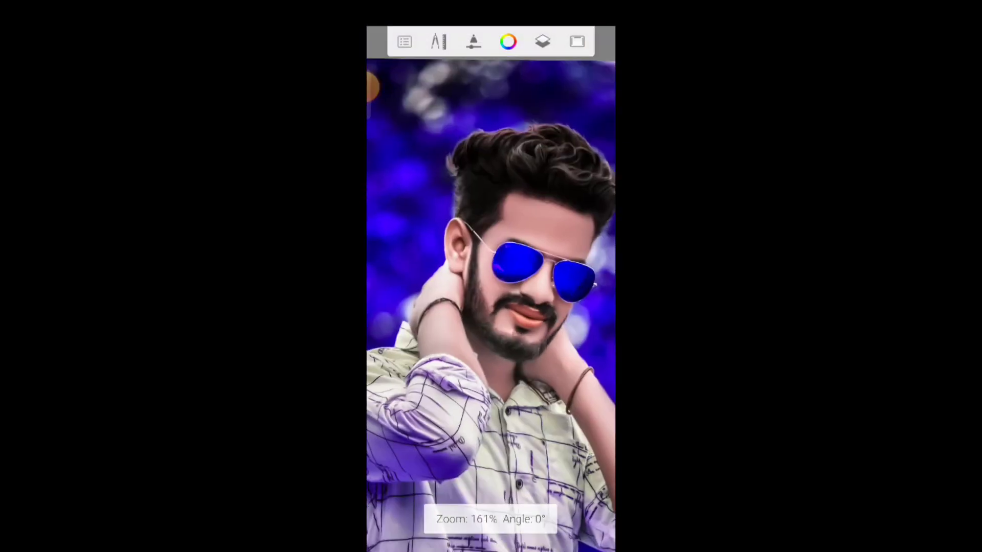
click(542, 41)
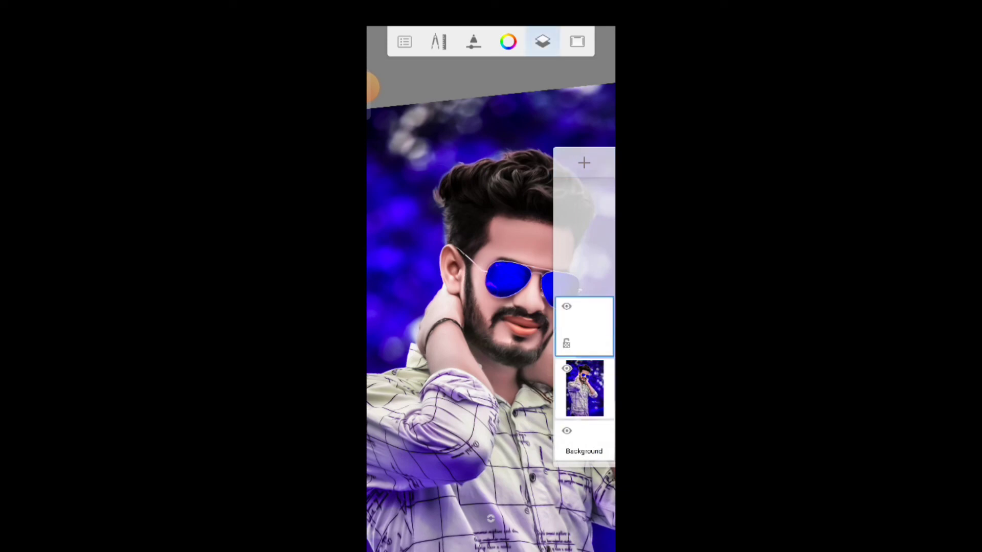
click(543, 41)
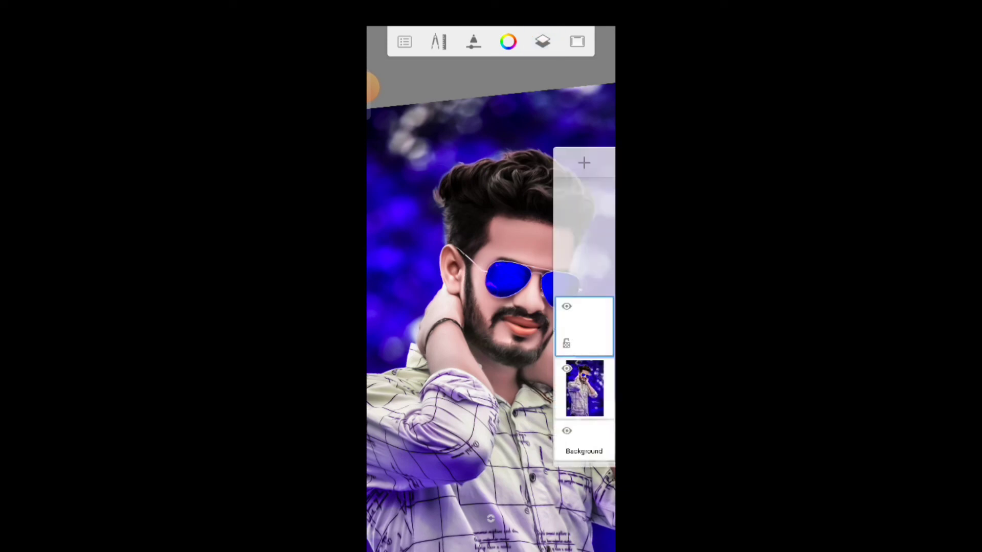
click(508, 41)
click(568, 81)
drag(522, 215, 534, 198)
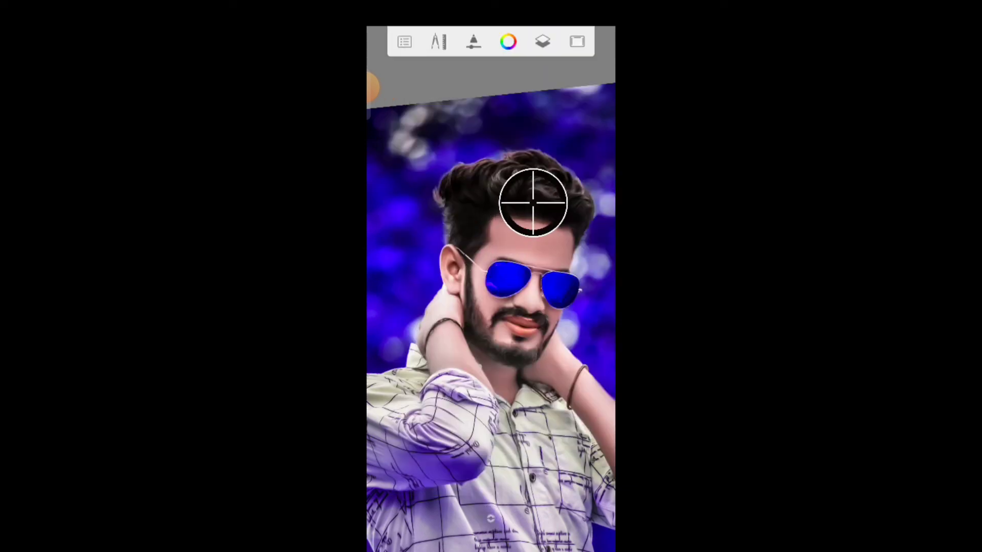
- Zoom in and paint dark strokes along the edge of the beard
scroll(490, 276, up, 5)
scroll(491, 276, up, 5)
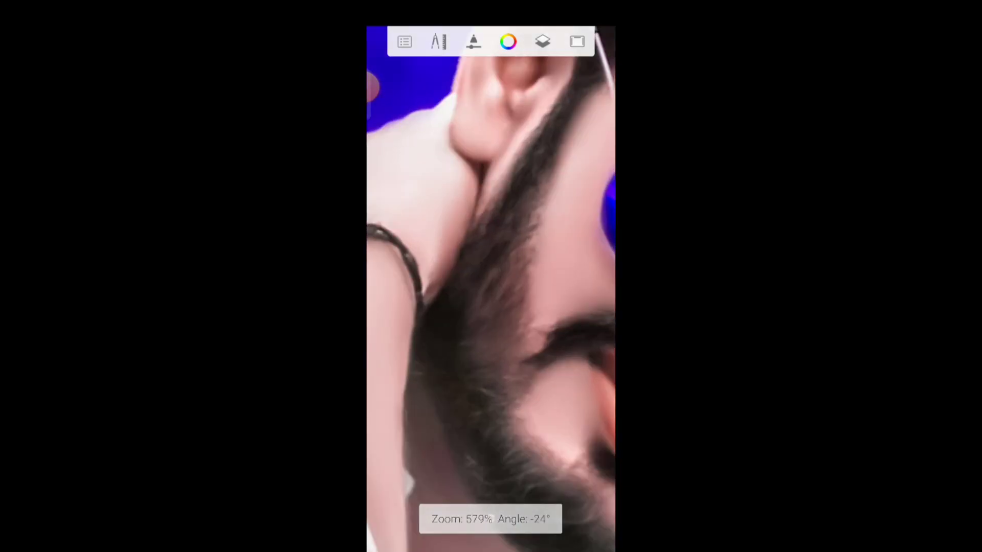
drag(527, 191, 468, 332)
drag(489, 233, 453, 350)
- Set the stroke layer's blending to Overlay, after trying Lighten, and lower its opacity
click(542, 41)
click(583, 329)
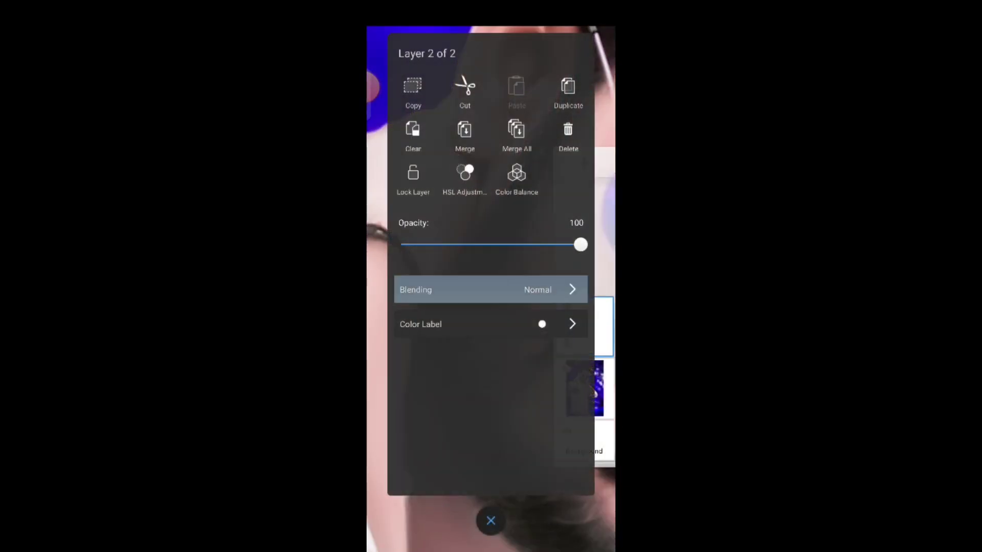
click(491, 287)
click(426, 233)
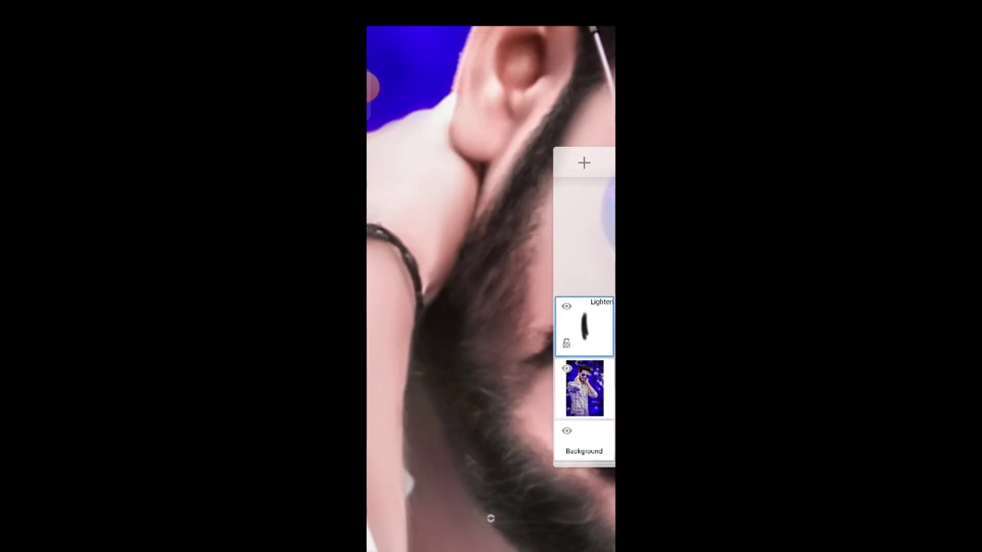
click(583, 327)
click(491, 290)
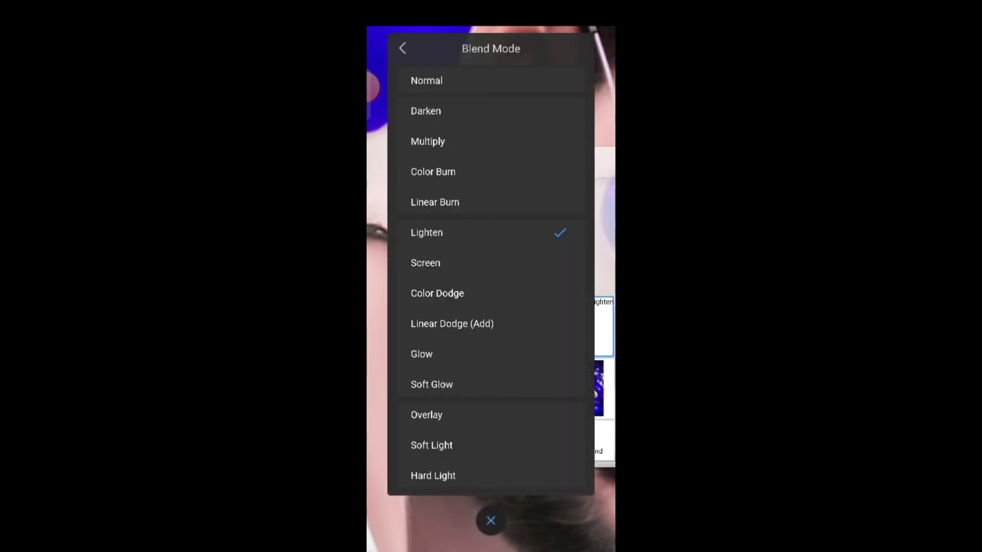
click(427, 415)
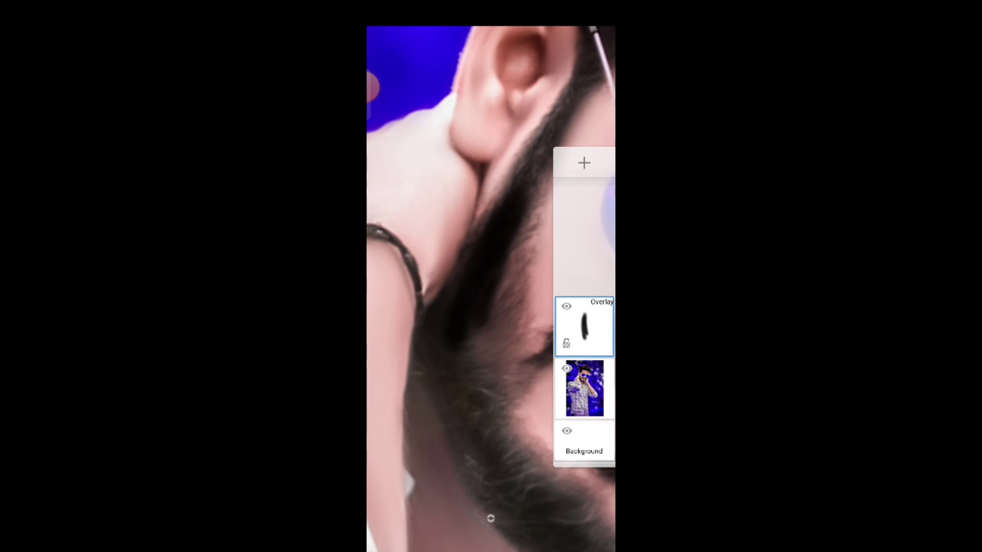
click(584, 328)
drag(566, 246, 474, 245)
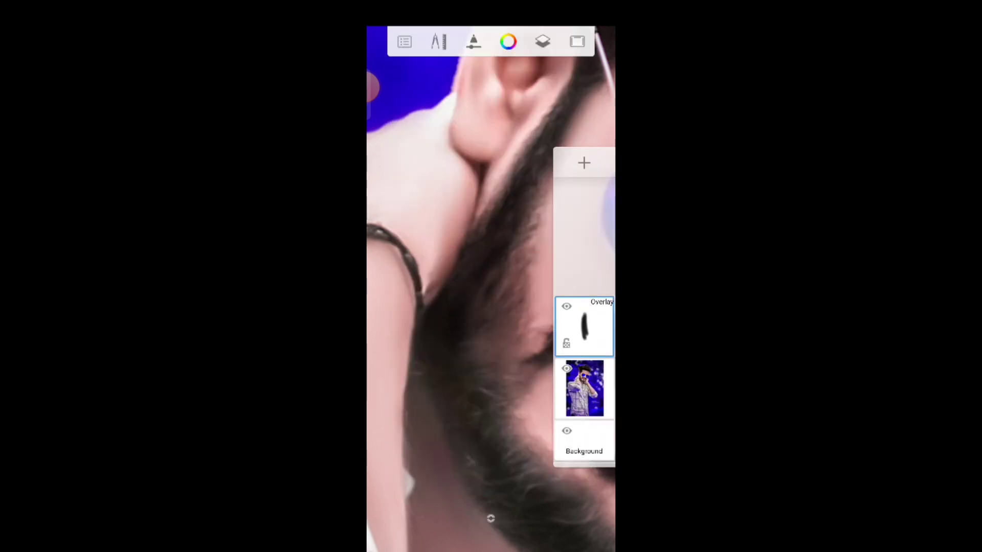
click(491, 307)
- Adjust the brush size and zoom around the beard to review it
drag(491, 287, 491, 256)
scroll(491, 287, up, 2)
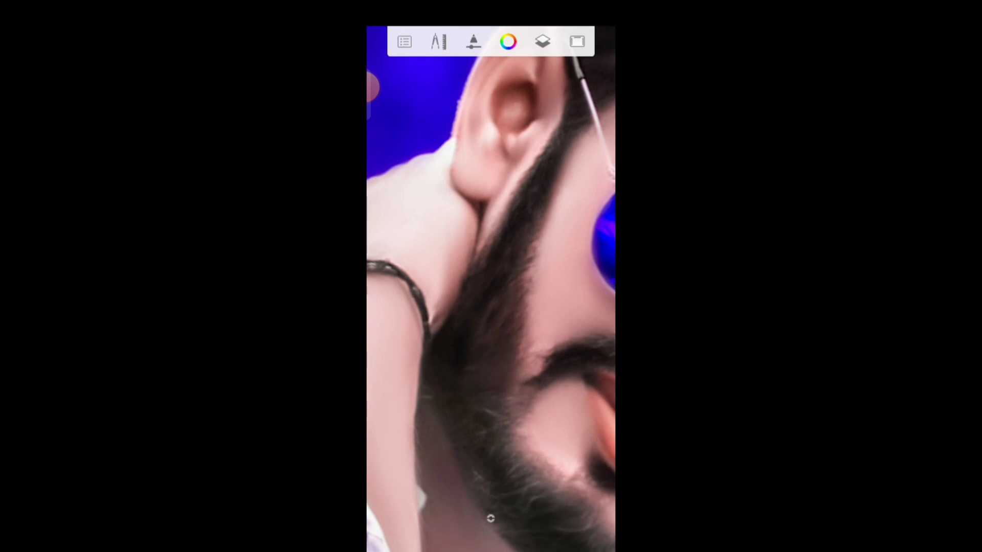
scroll(491, 286, down, 3)
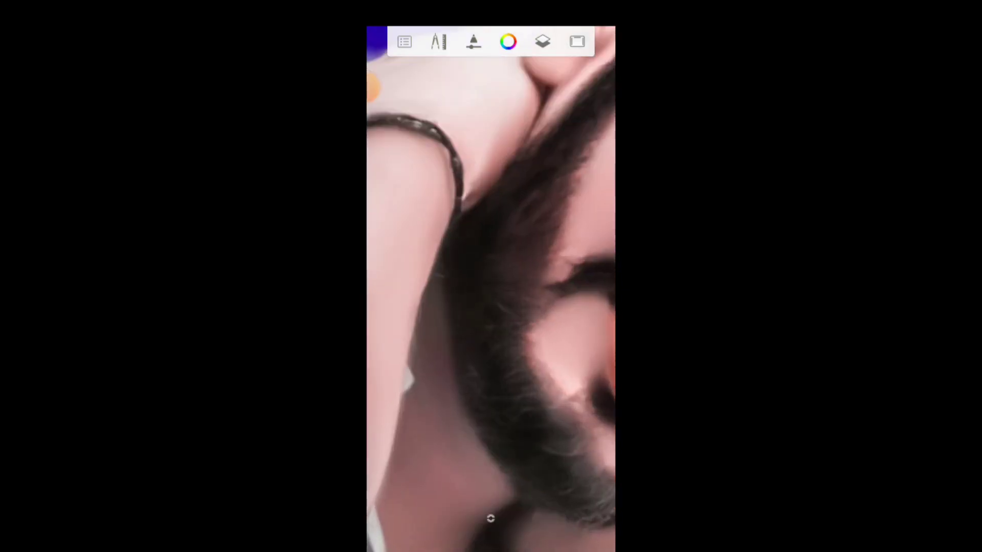
scroll(492, 286, up, 2)
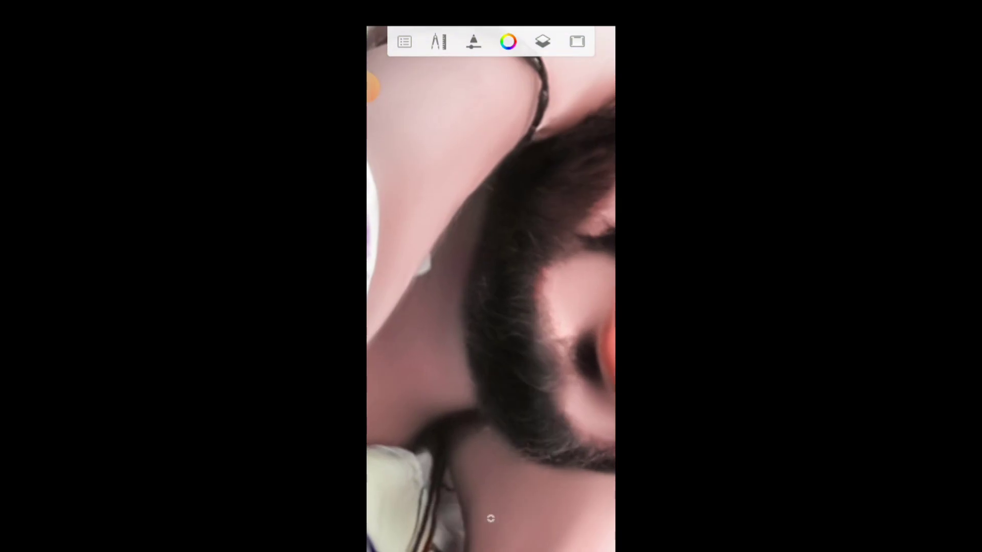
scroll(491, 286, down, 3)
scroll(491, 287, up, 3)
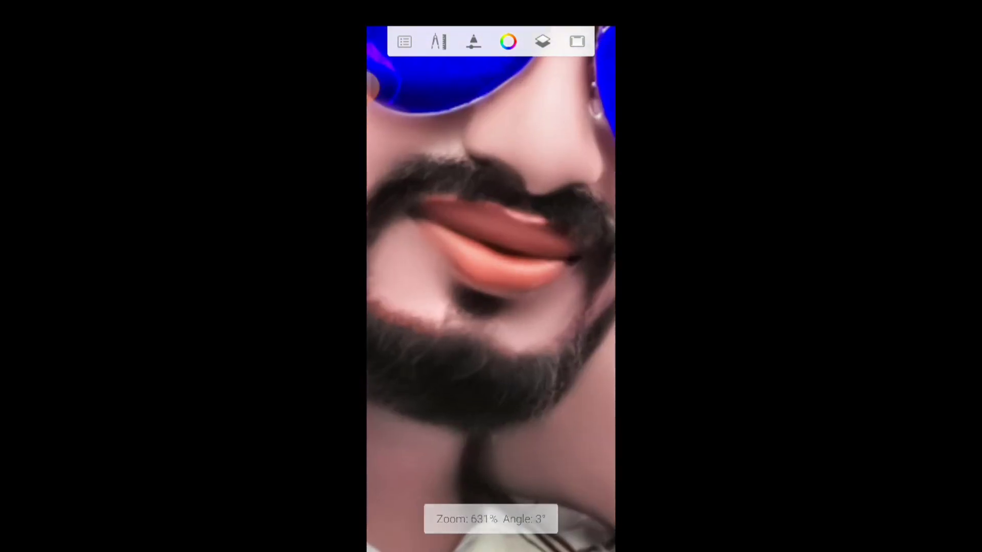
scroll(492, 286, down, 3)
scroll(491, 286, up, 1)
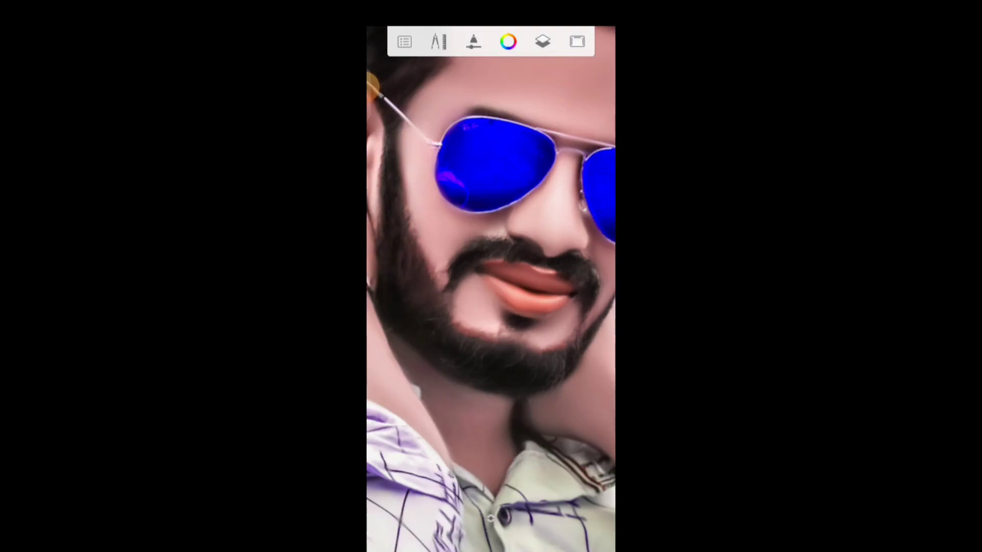
scroll(491, 287, up, 1)
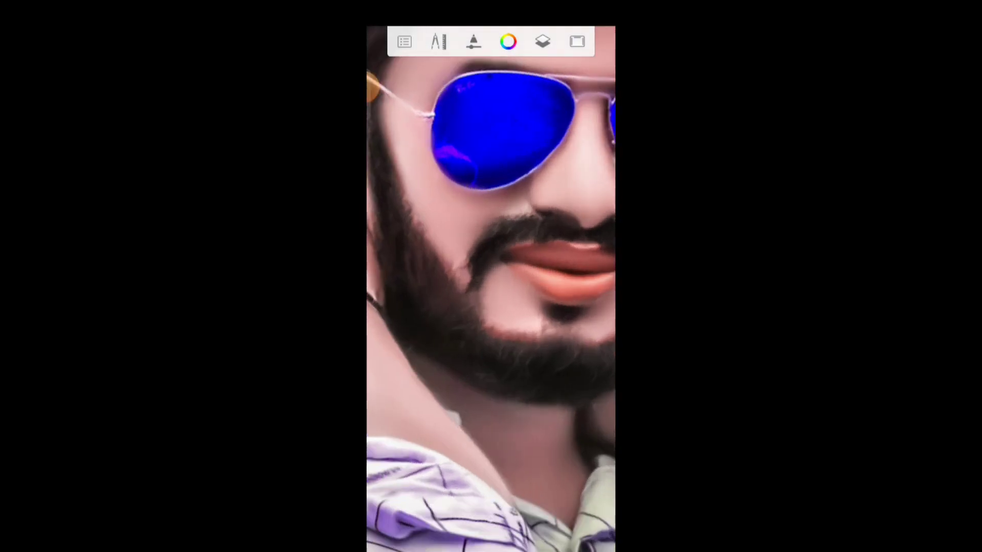
scroll(491, 287, down, 3)
scroll(491, 286, up, 3)
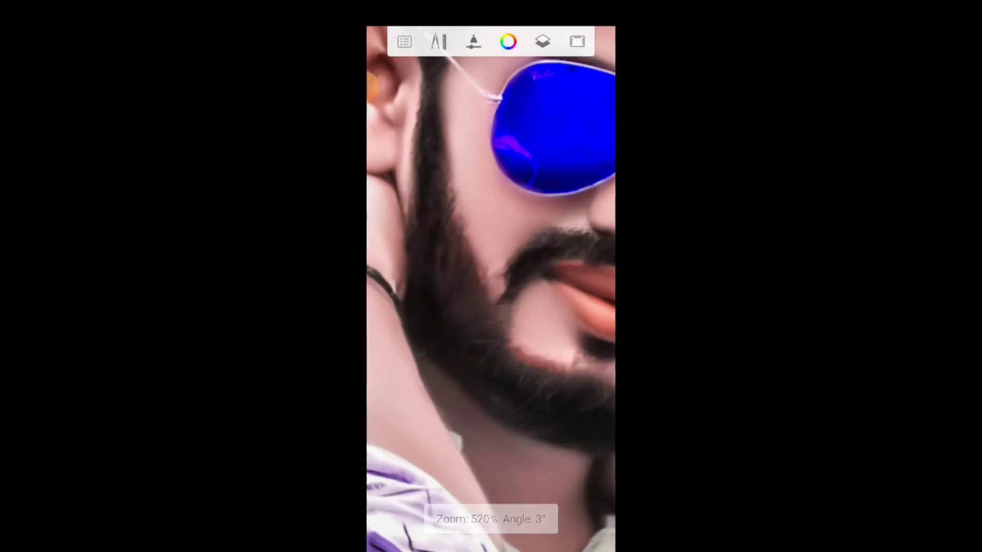
scroll(491, 286, down, 3)
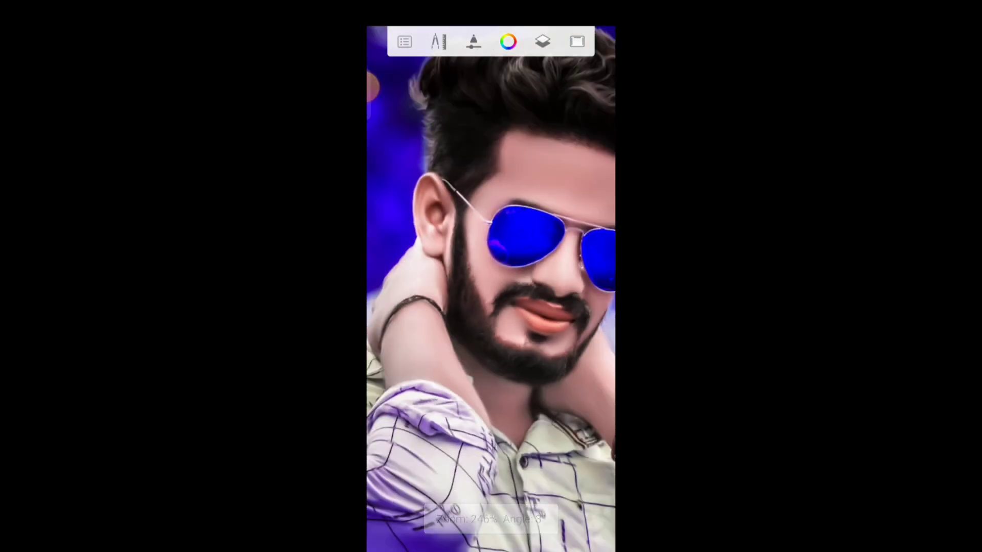
- Compare the beard Overlay layer on and off, duplicate it, and lower the copy's opacity
click(543, 41)
click(566, 306)
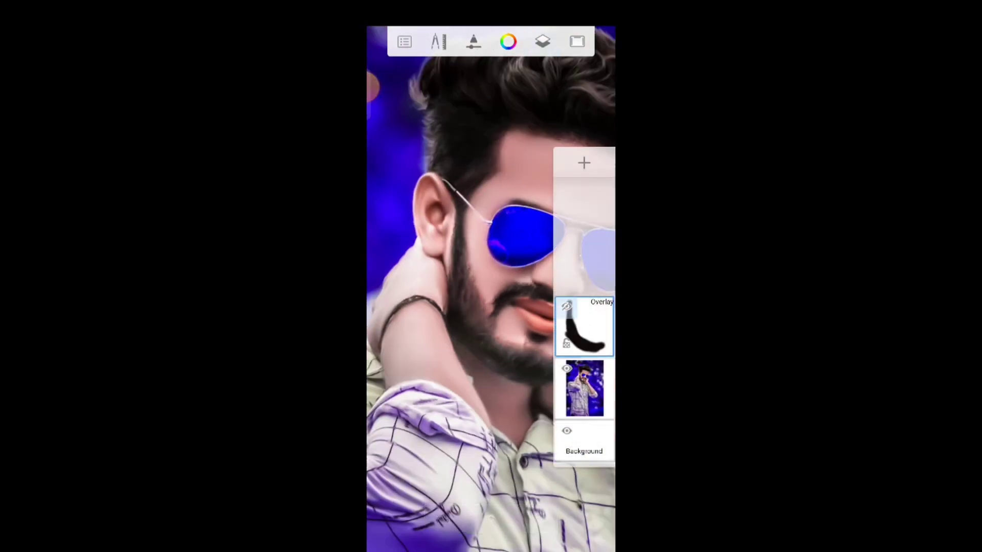
click(567, 305)
click(584, 328)
click(569, 86)
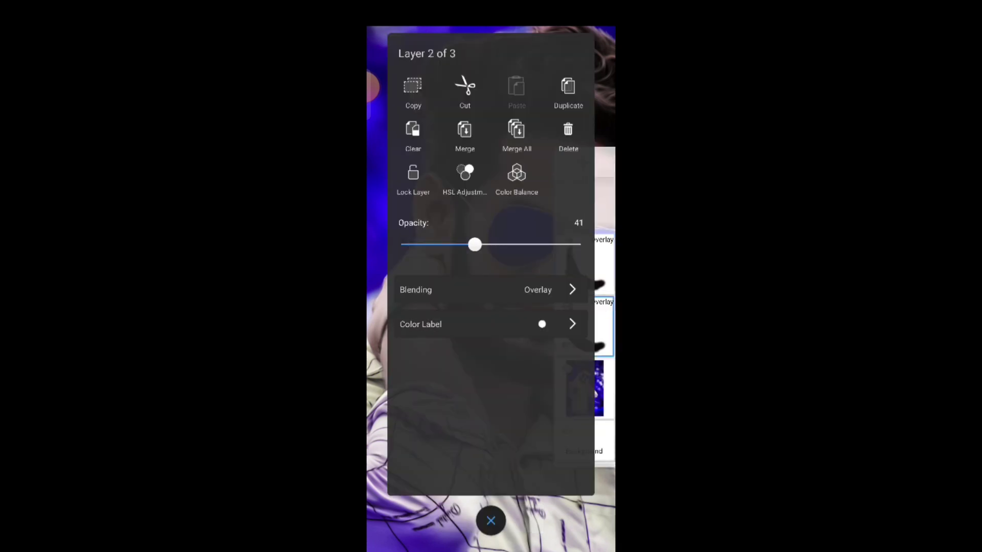
drag(482, 244, 426, 244)
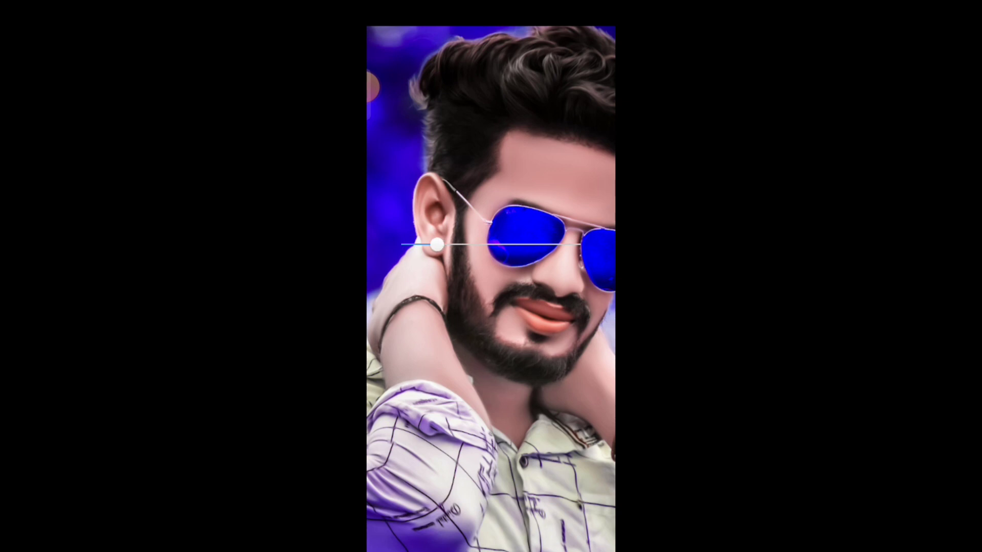
drag(436, 245, 422, 244)
key(Escape)
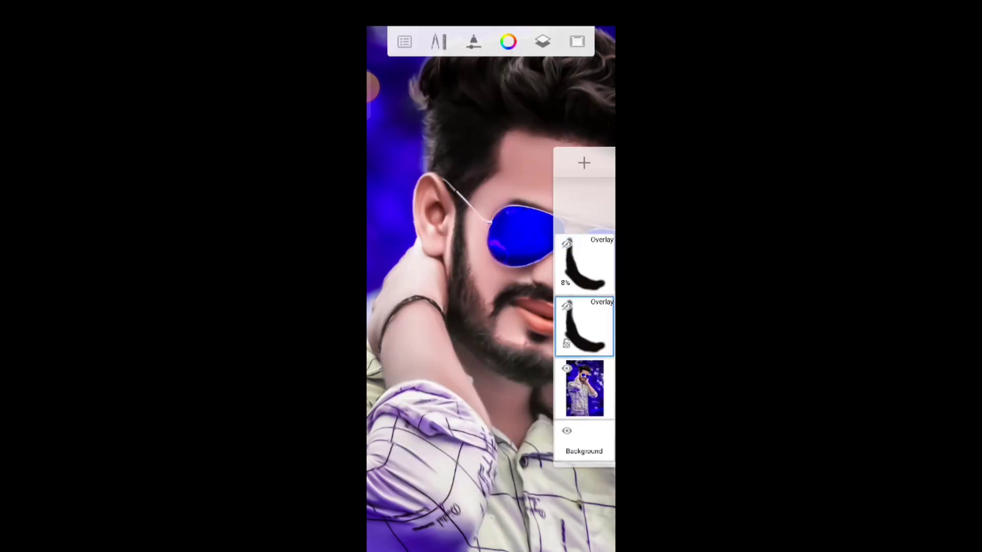
- Compare the two beard overlay layers, then merge all layers into one
click(566, 244)
click(567, 306)
click(567, 306)
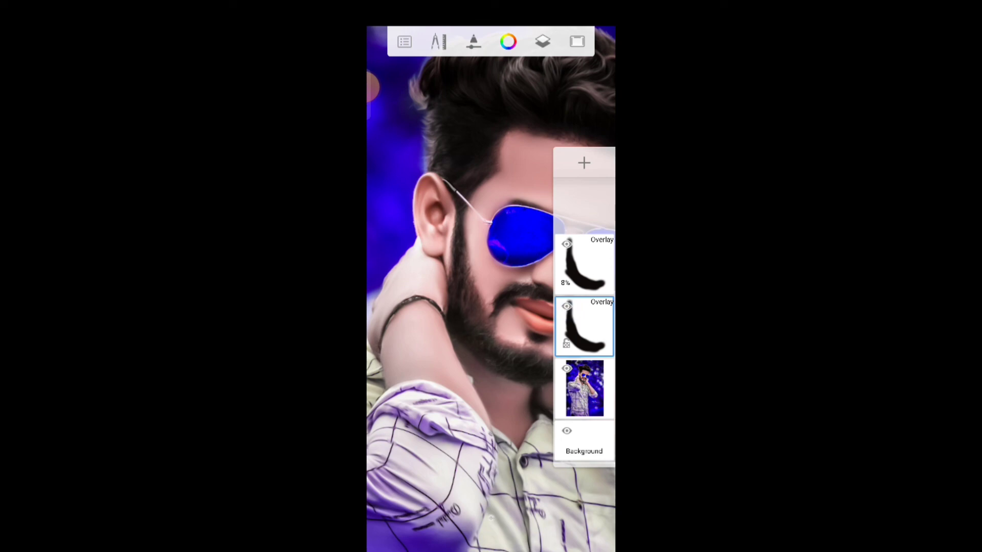
click(584, 263)
click(584, 264)
click(517, 138)
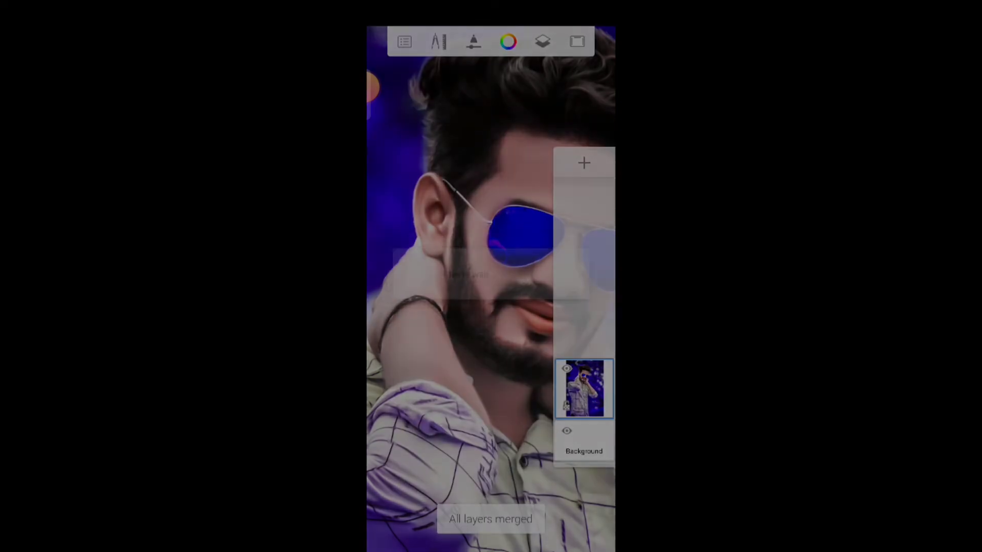
- Set the paint colour to white by pushing Lightness to 100
scroll(491, 286, up, 3)
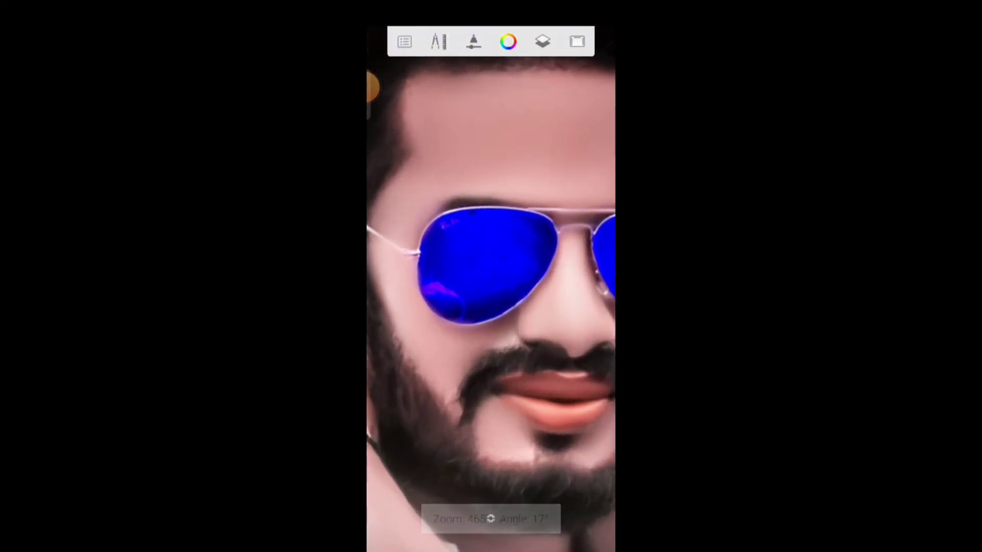
scroll(491, 286, down, 3)
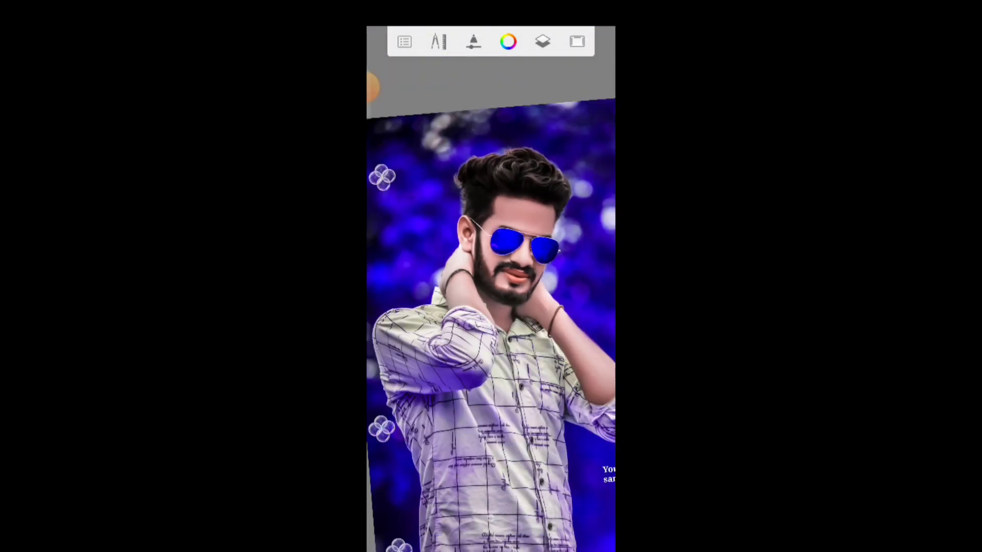
scroll(491, 286, down, 2)
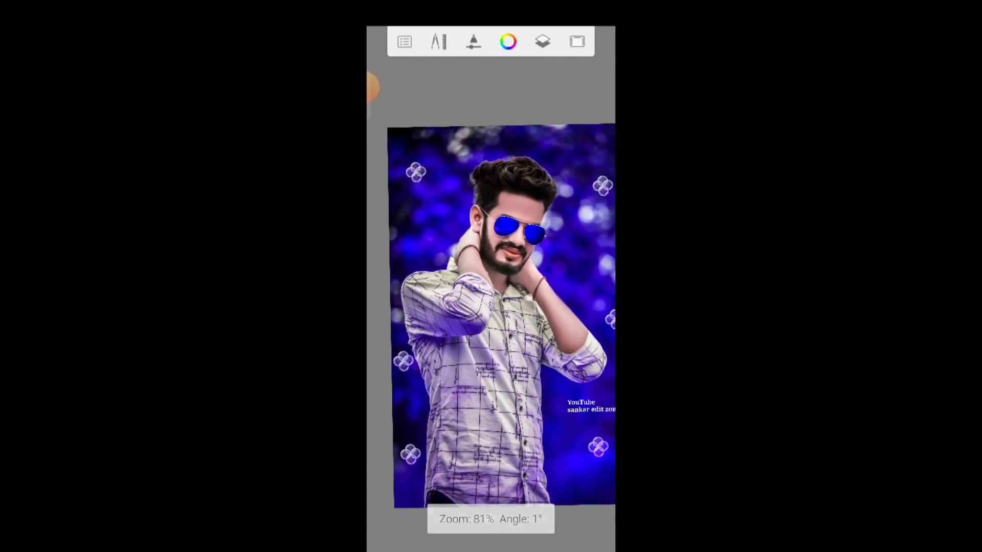
click(542, 41)
click(508, 41)
drag(527, 449, 550, 449)
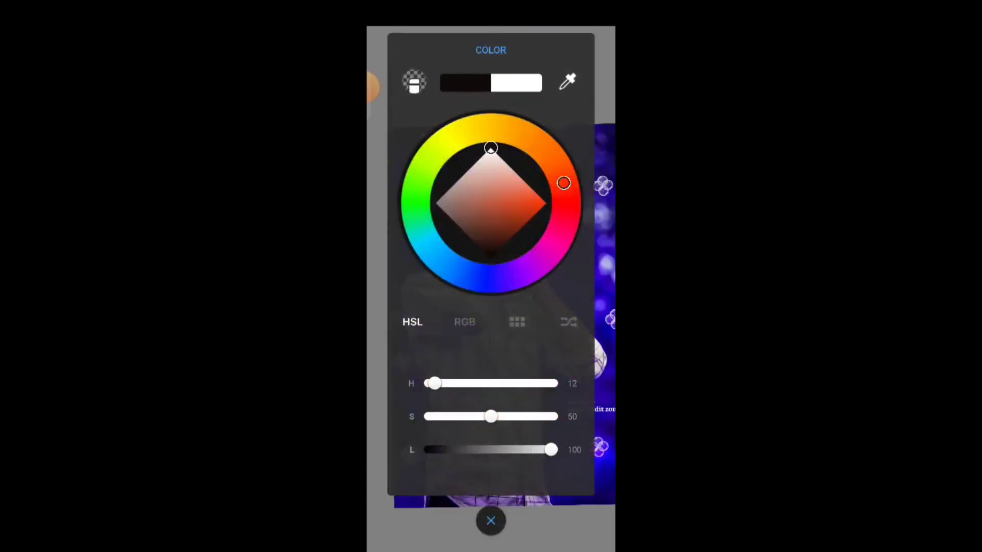
click(491, 521)
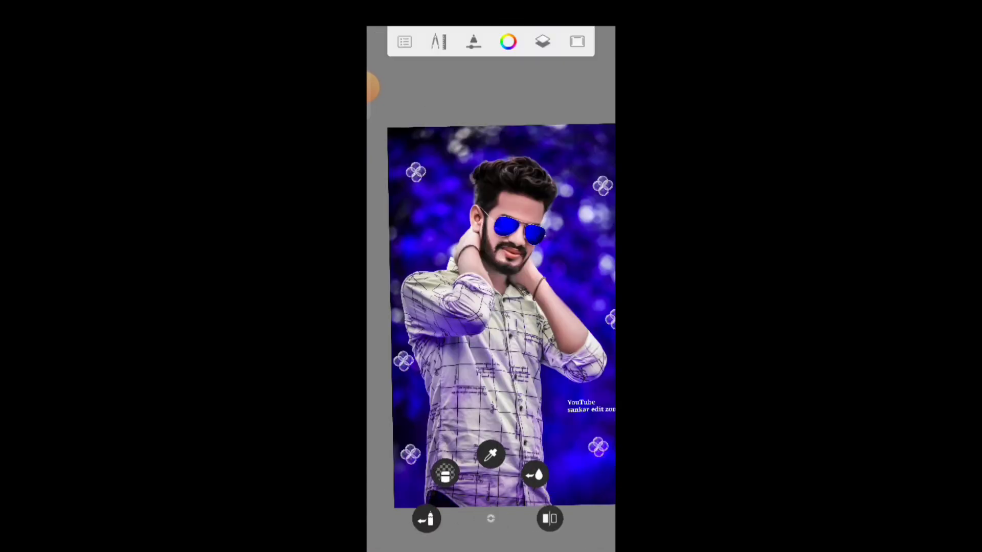
- Set the painting layer's blending to Overlay, after trying Soft Light
click(541, 40)
click(583, 450)
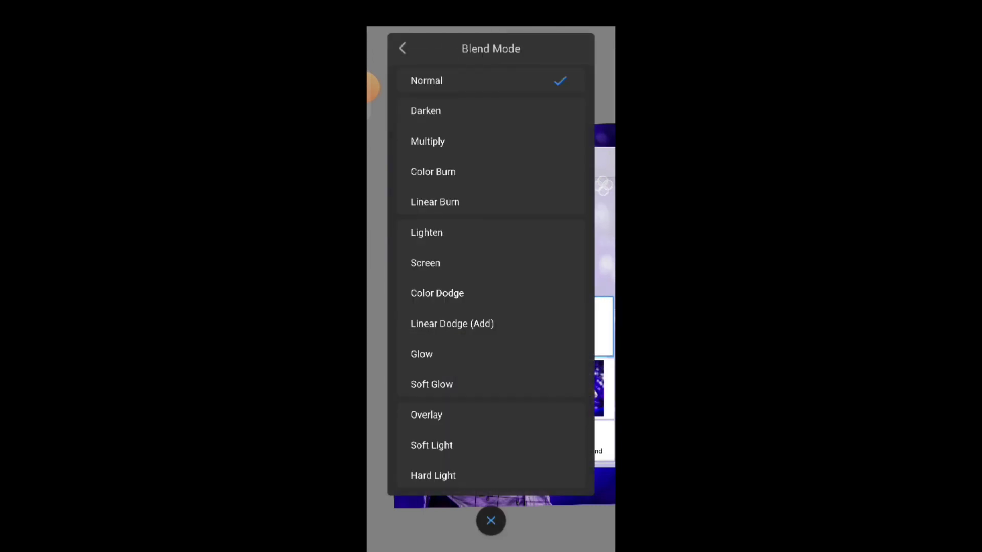
scroll(489, 279, down, 1)
scroll(489, 279, down, 2)
click(461, 390)
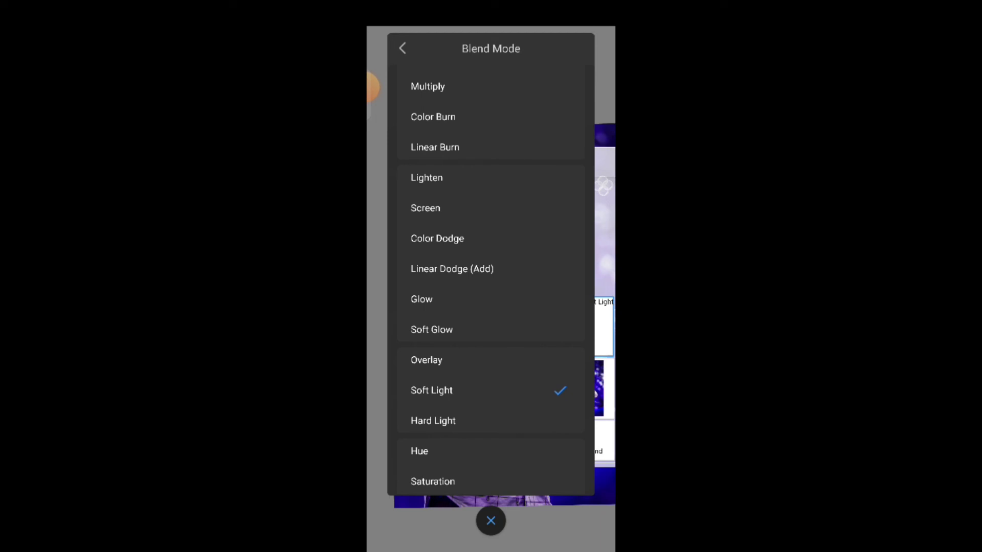
click(427, 361)
click(490, 255)
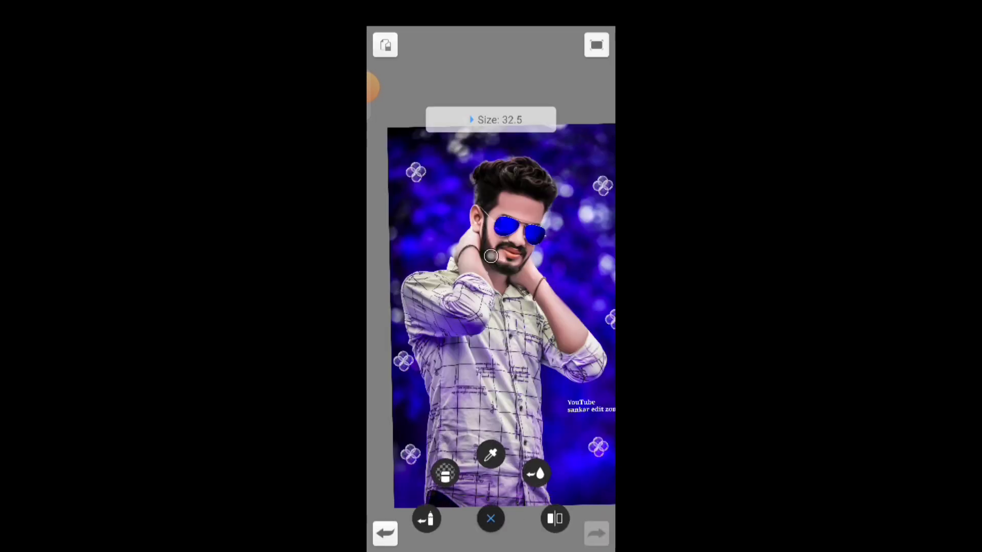
- Paint white brightening strokes down the shirt front and its left side
scroll(490, 276, up, 5)
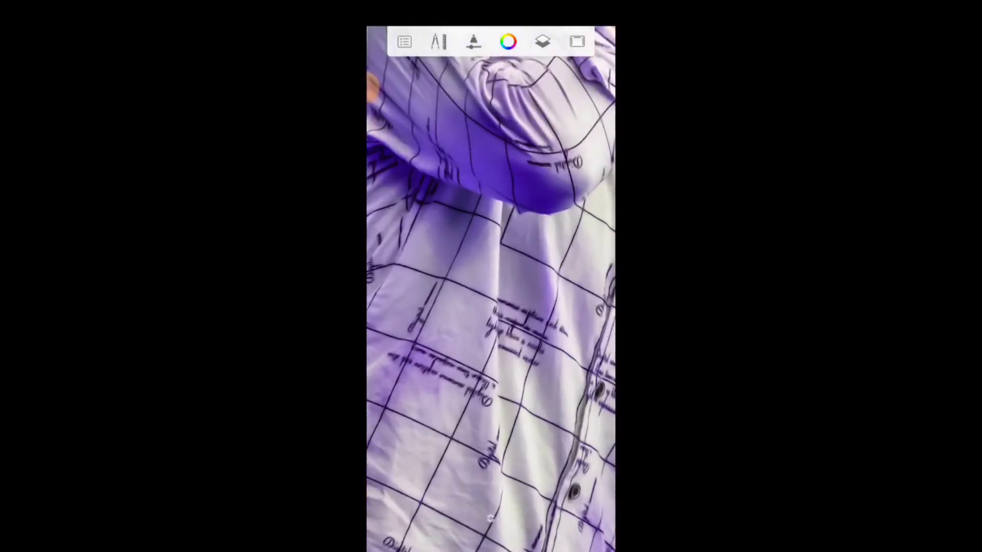
drag(493, 222, 499, 478)
scroll(491, 276, down, 5)
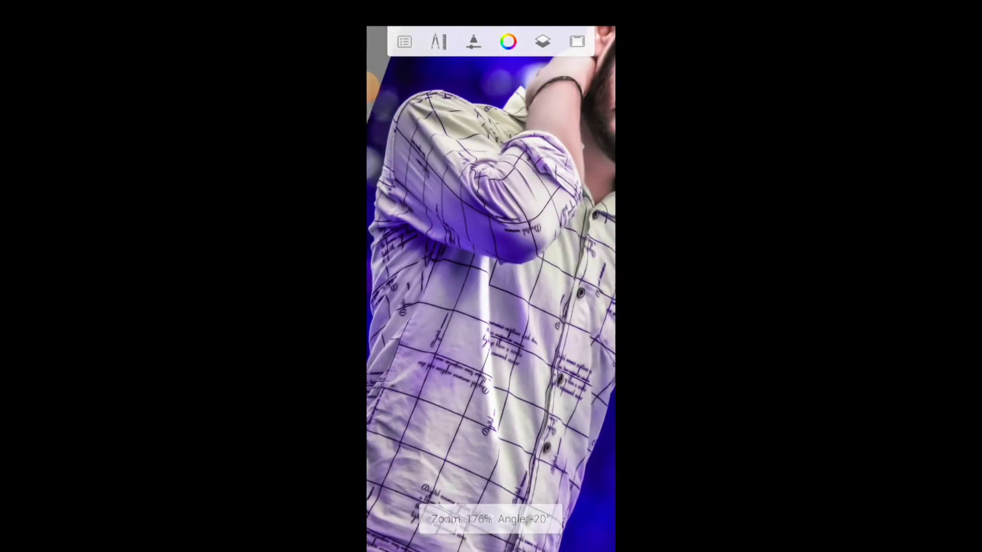
drag(527, 313, 541, 435)
scroll(490, 276, down, 5)
scroll(490, 277, up, 5)
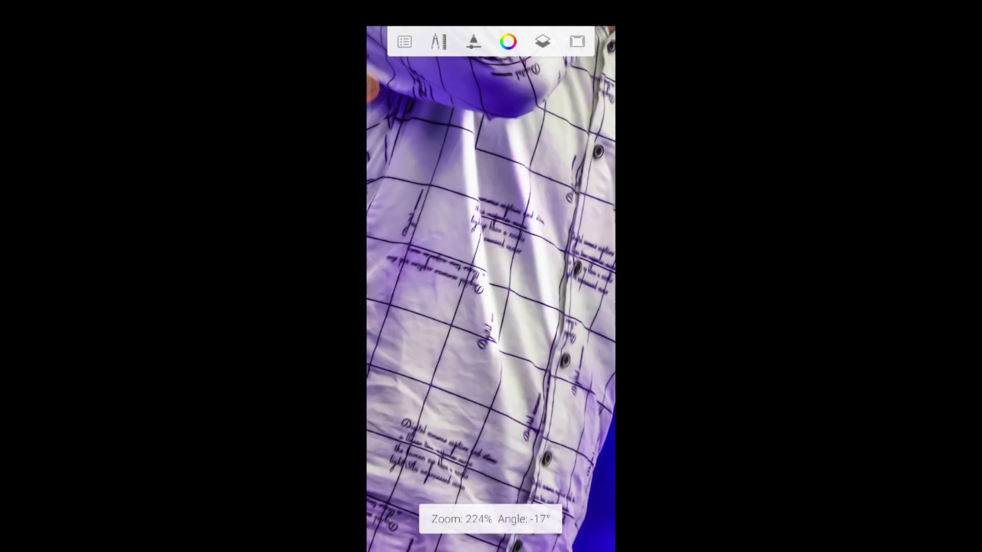
drag(492, 310, 517, 516)
scroll(491, 276, down, 5)
scroll(491, 276, up, 5)
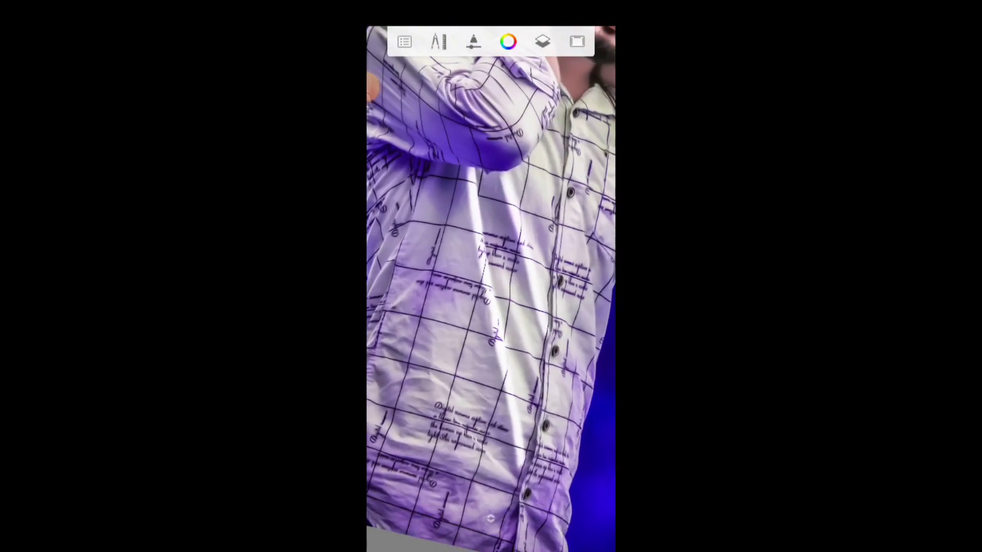
drag(522, 345, 541, 407)
scroll(491, 276, down, 5)
scroll(490, 277, down, 5)
scroll(491, 276, up, 5)
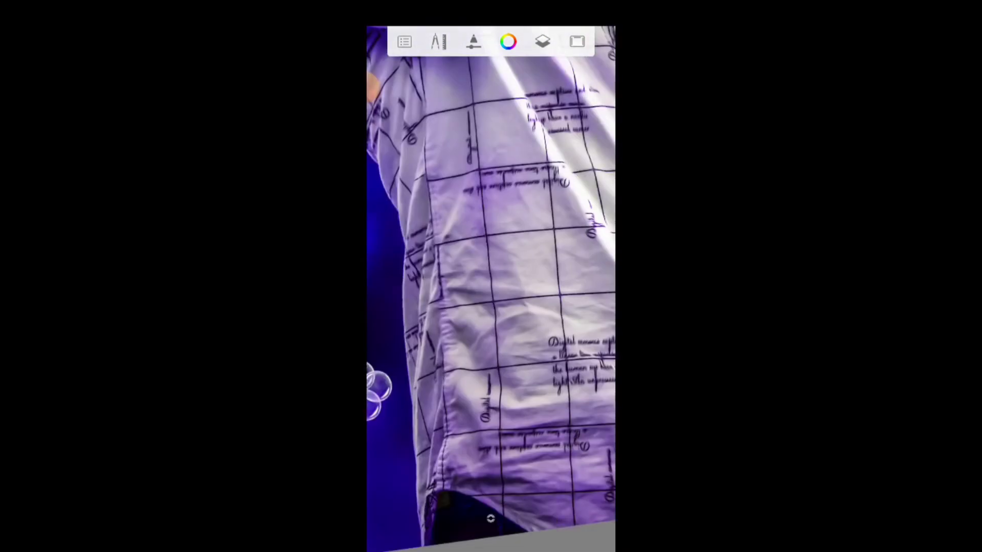
drag(438, 351, 431, 409)
drag(435, 281, 424, 373)
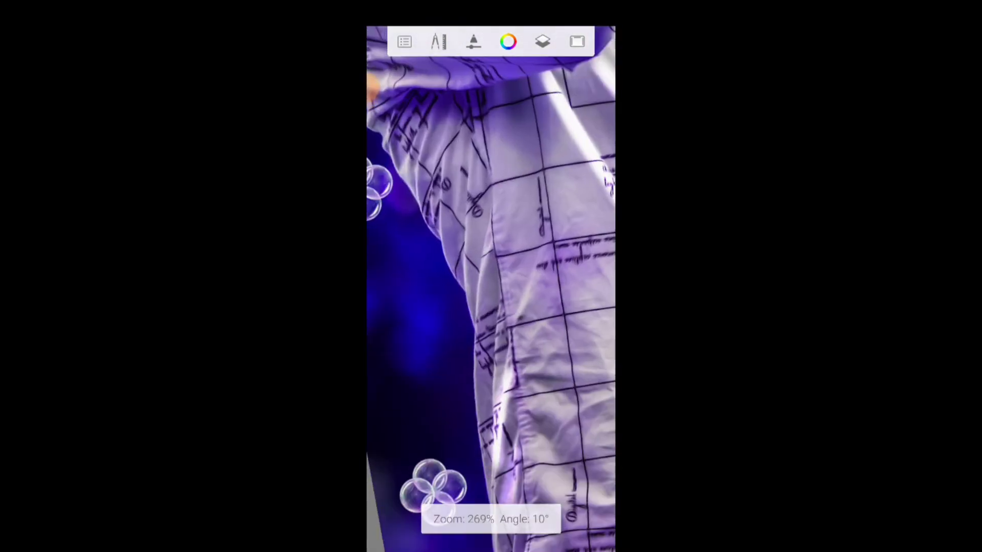
- Brighten the upper shirt and the folds of the rolled sleeve
scroll(490, 276, up, 5)
mouse_move(468, 204)
mouse_down()
mouse_move(463, 271)
mouse_move(499, 309)
mouse_move(479, 256)
mouse_up()
scroll(491, 276, down, 2)
drag(474, 179, 458, 225)
drag(445, 148, 522, 169)
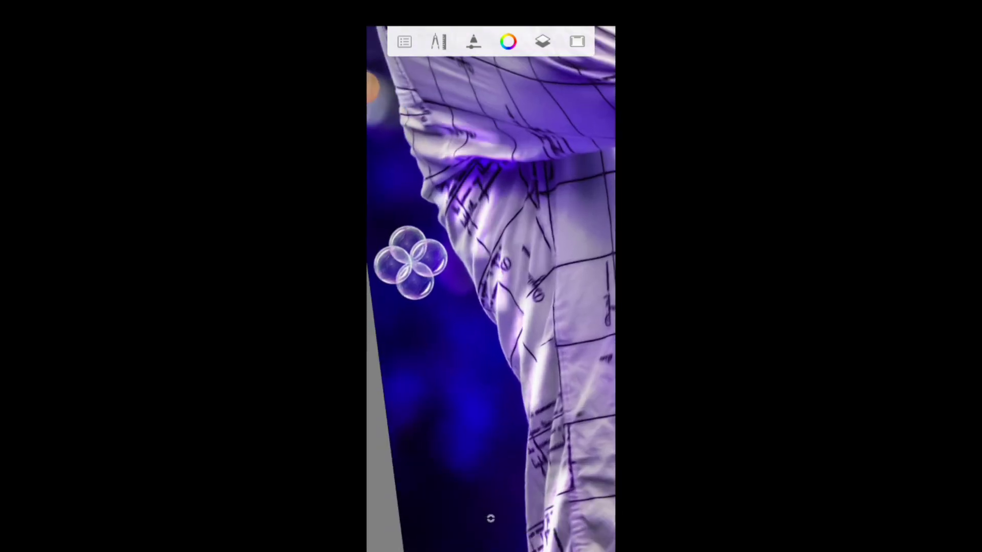
scroll(491, 276, down, 3)
scroll(491, 276, up, 1)
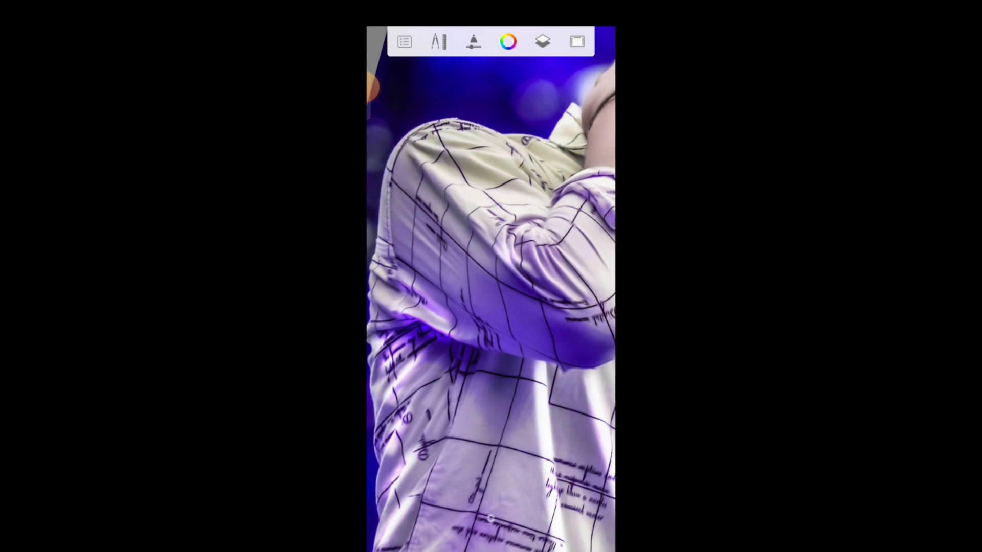
drag(535, 248, 514, 312)
drag(588, 250, 542, 307)
drag(453, 198, 522, 269)
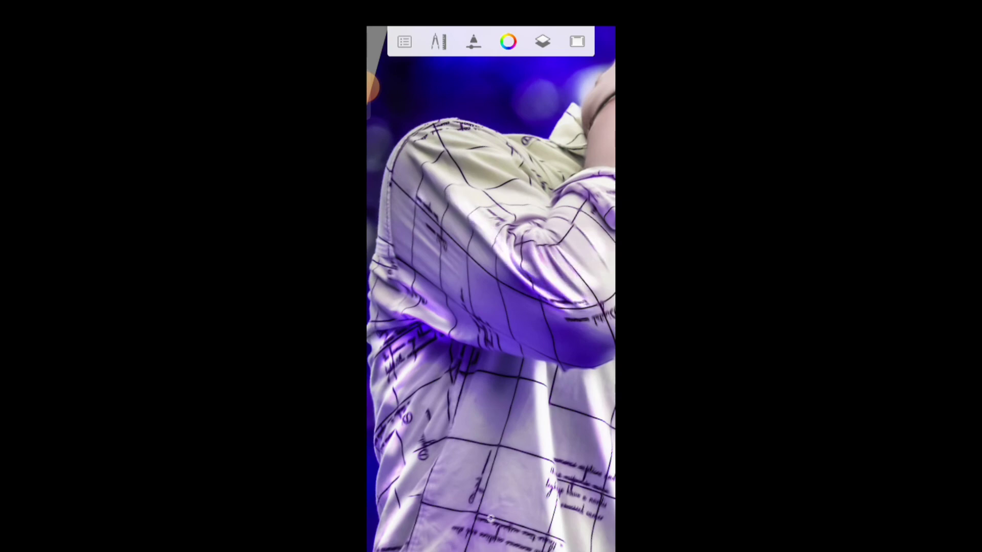
drag(420, 201, 476, 261)
- Paint a long bright highlight across the sleeve folds
scroll(491, 289, down, 3)
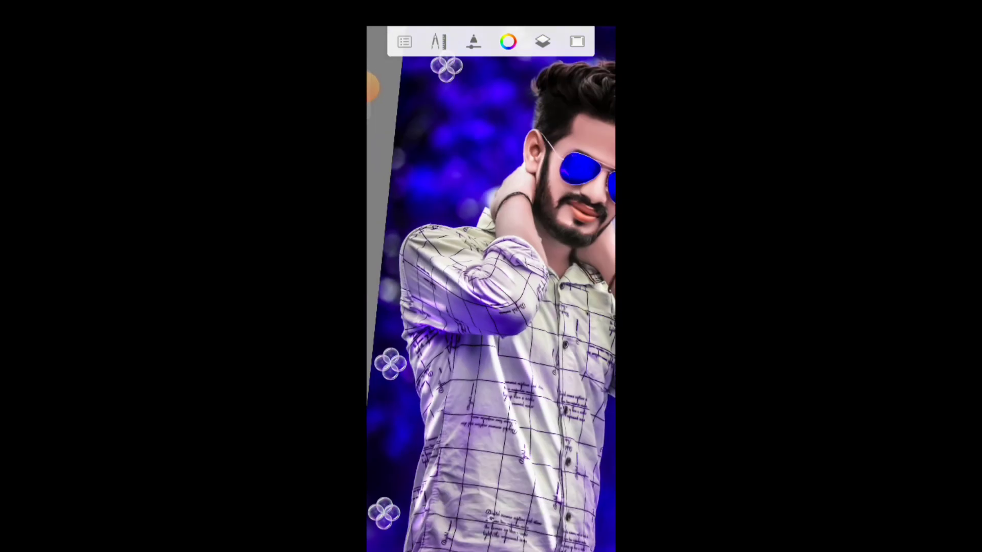
scroll(491, 289, up, 1)
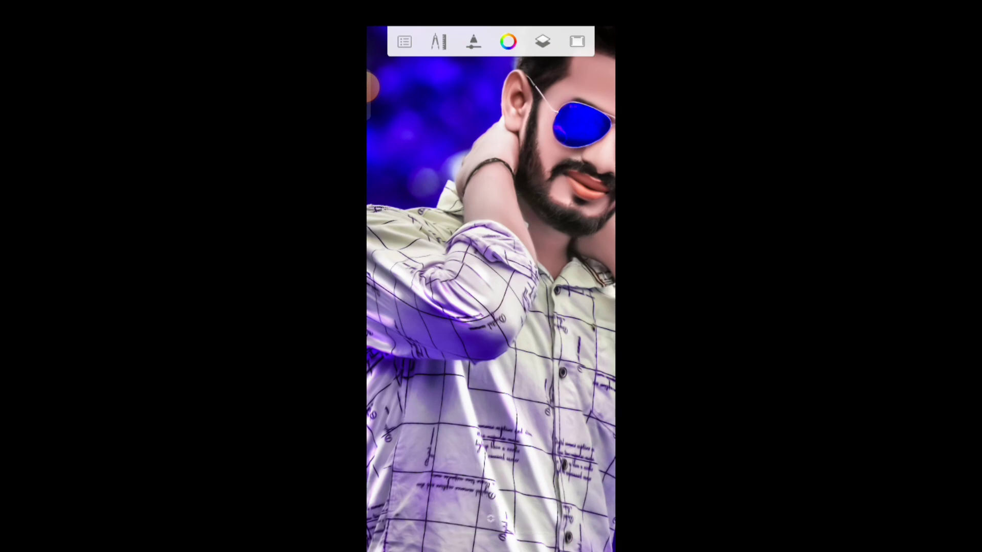
scroll(491, 289, down, 3)
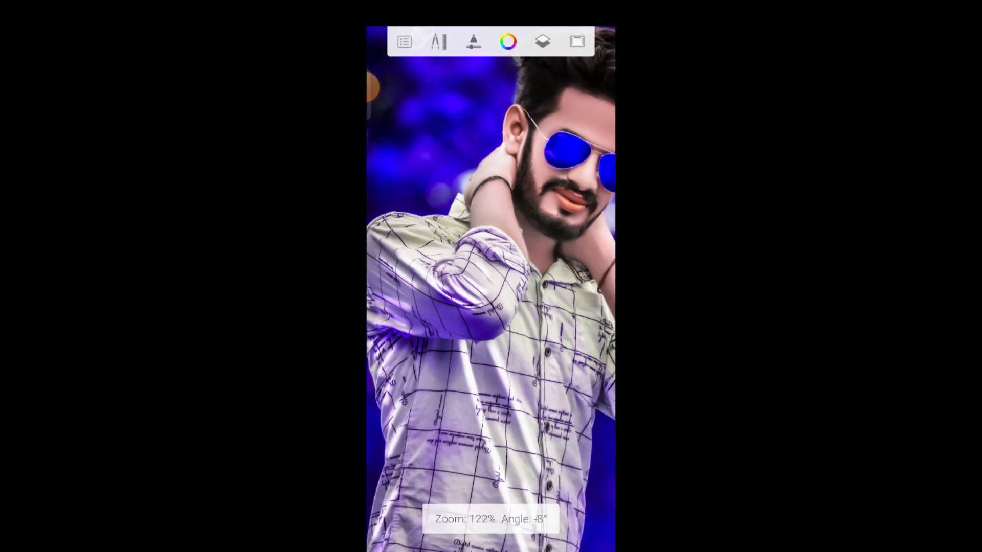
scroll(491, 289, up, 4)
scroll(490, 289, up, 2)
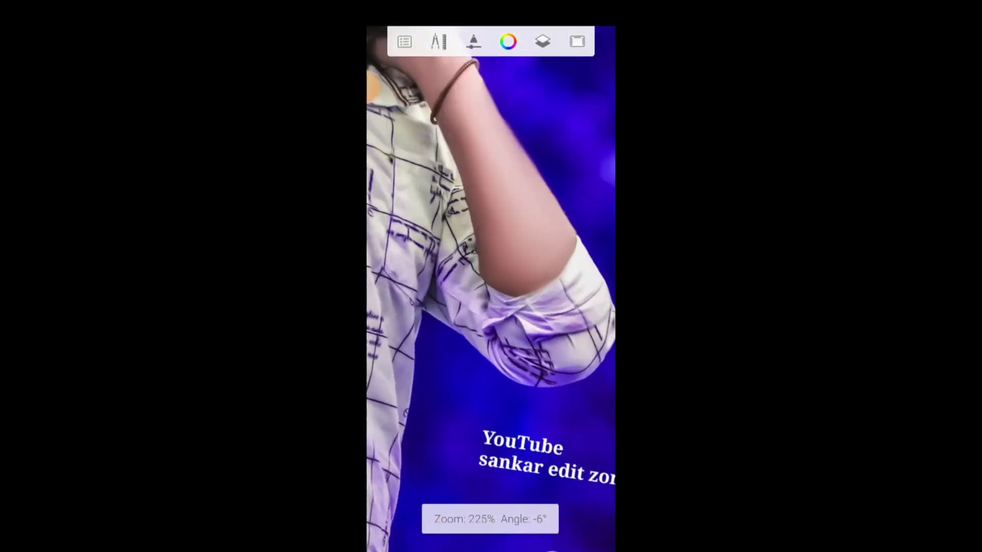
scroll(491, 289, up, 2)
drag(430, 327, 583, 286)
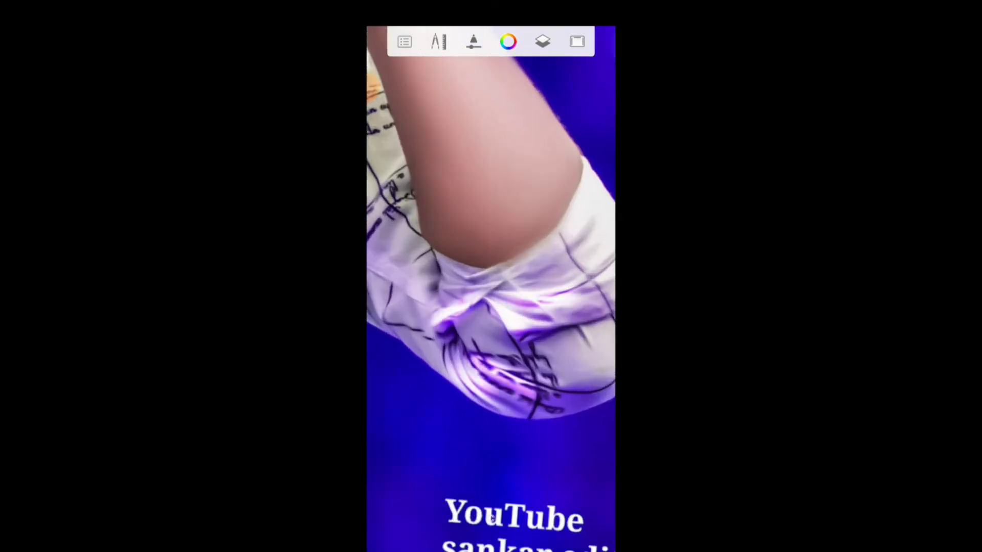
- Pan and zoom to review the brightened shirt and lower background
scroll(491, 518, down, 3)
scroll(490, 519, up, 1)
scroll(490, 518, up, 1)
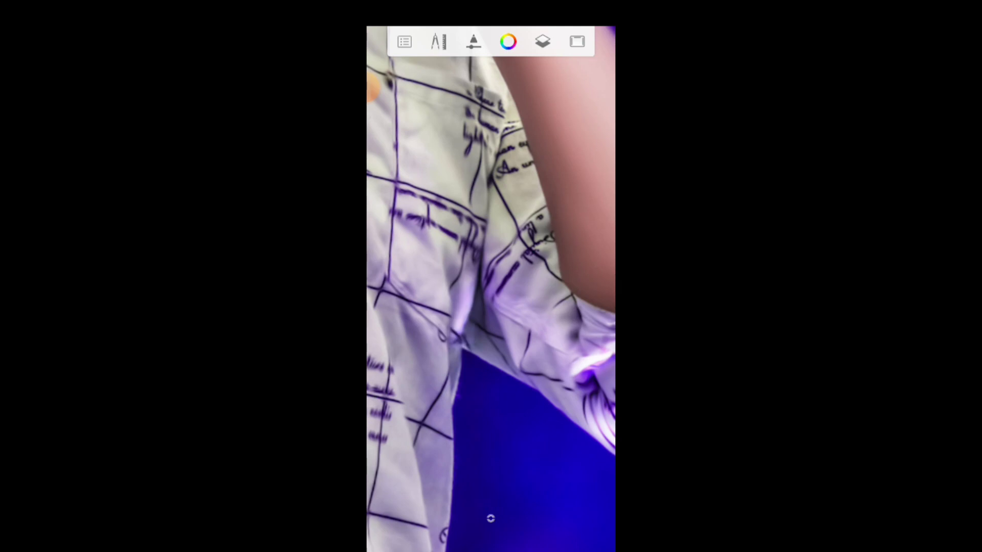
scroll(490, 518, down, 2)
drag(460, 286, 537, 241)
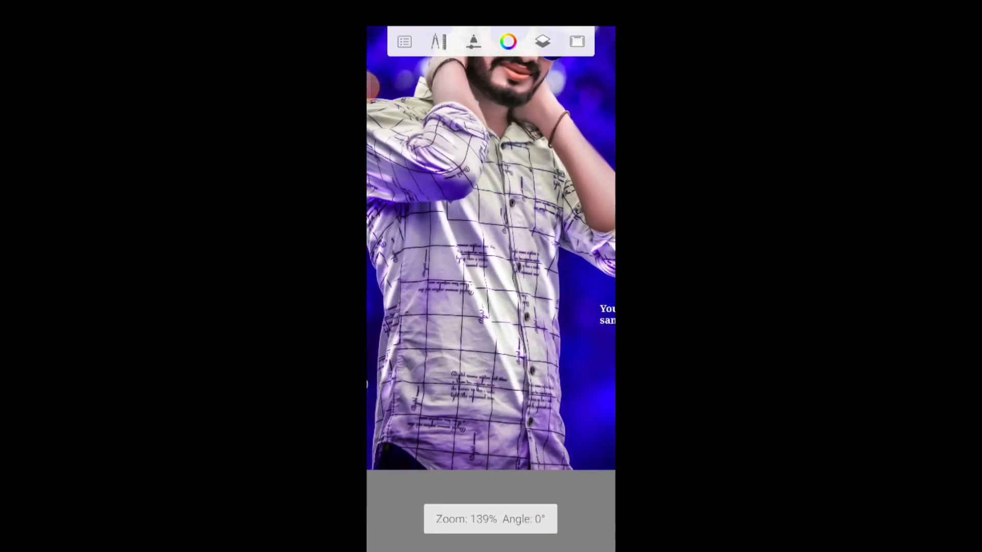
scroll(490, 518, down, 3)
scroll(490, 518, up, 2)
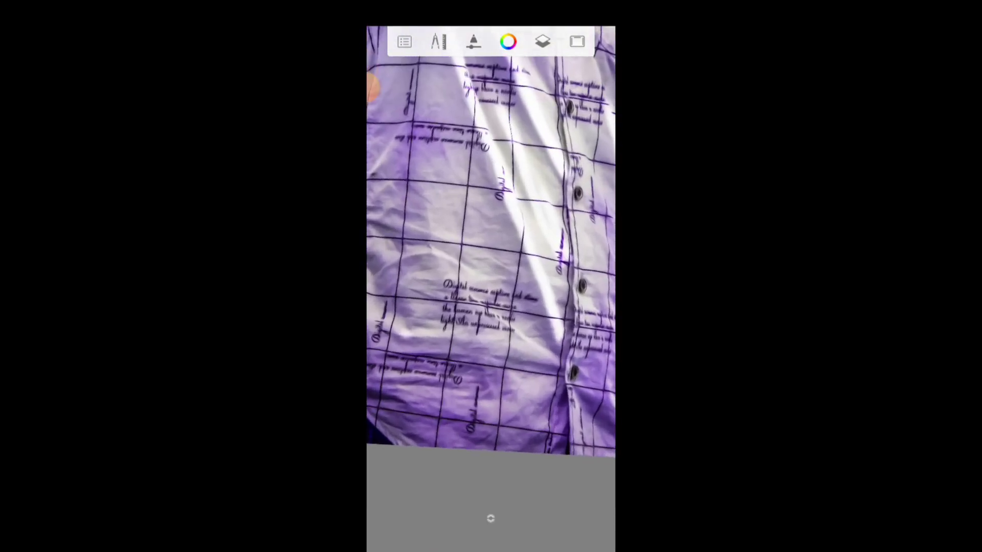
drag(491, 256, 563, 282)
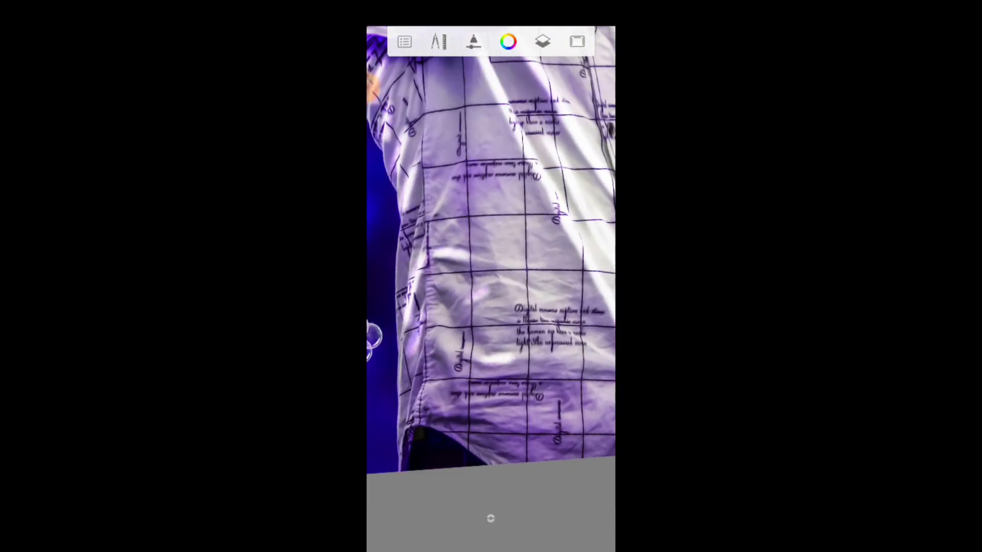
scroll(492, 246, down, 3)
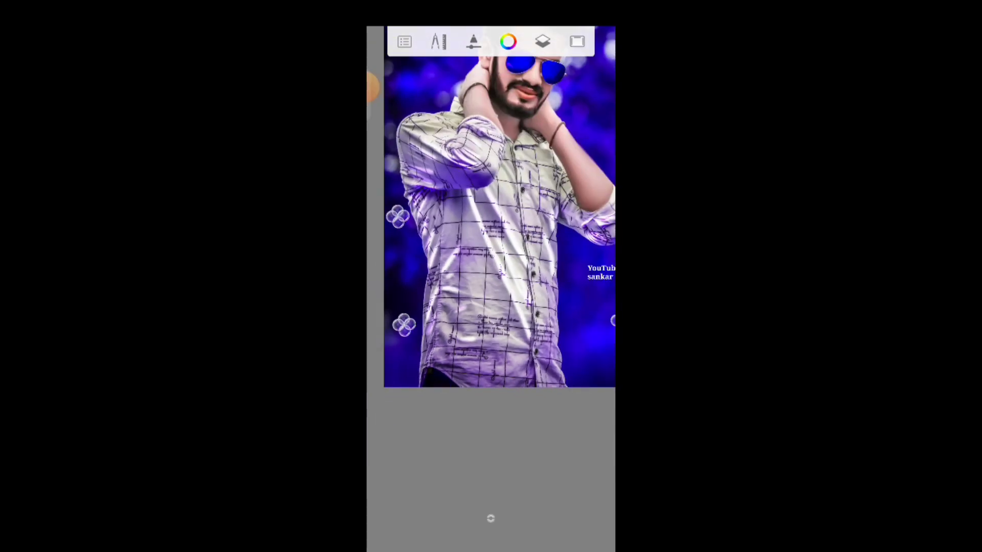
scroll(491, 286, up, 3)
scroll(491, 286, up, 3)
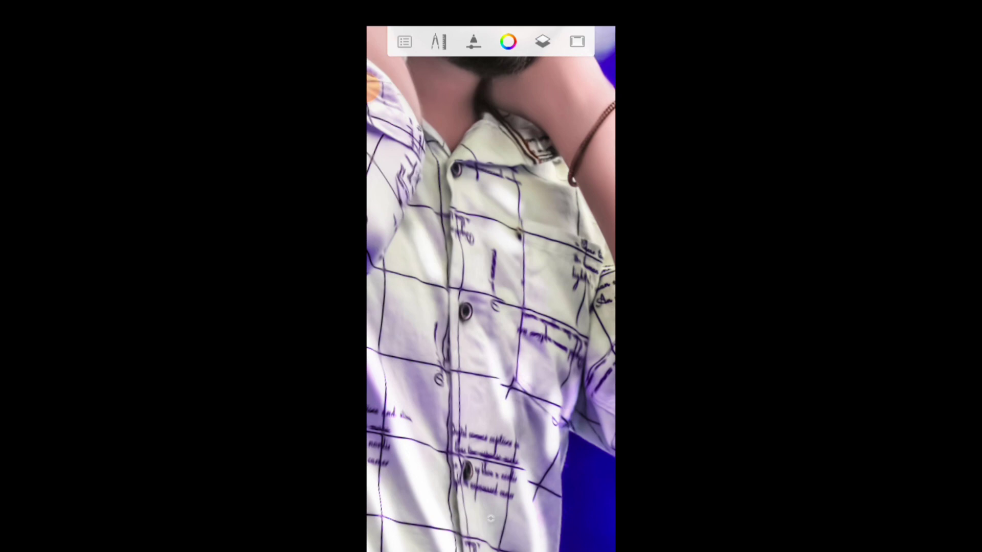
scroll(491, 286, down, 5)
- Duplicate the 24% Overlay highlight layer, then merge all layers into one image
click(543, 42)
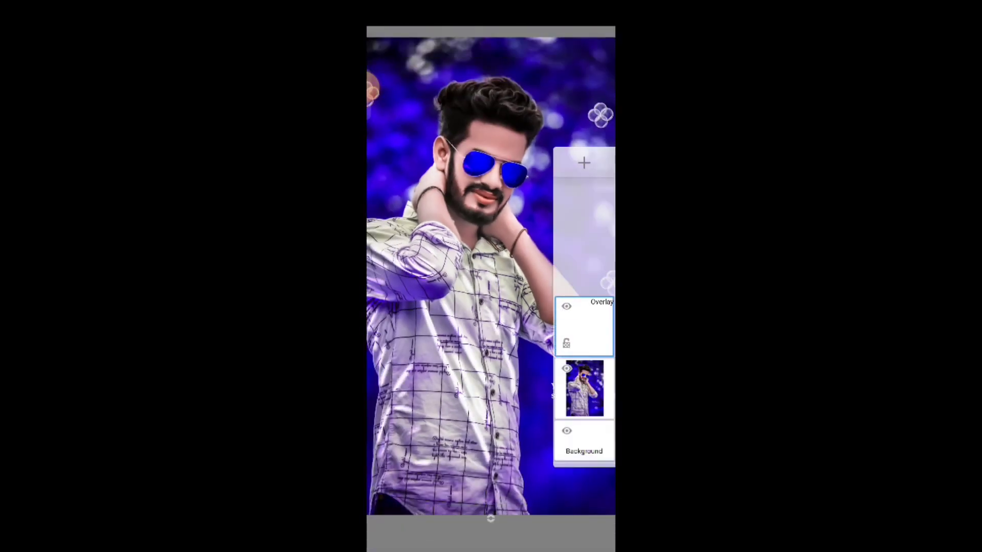
click(584, 328)
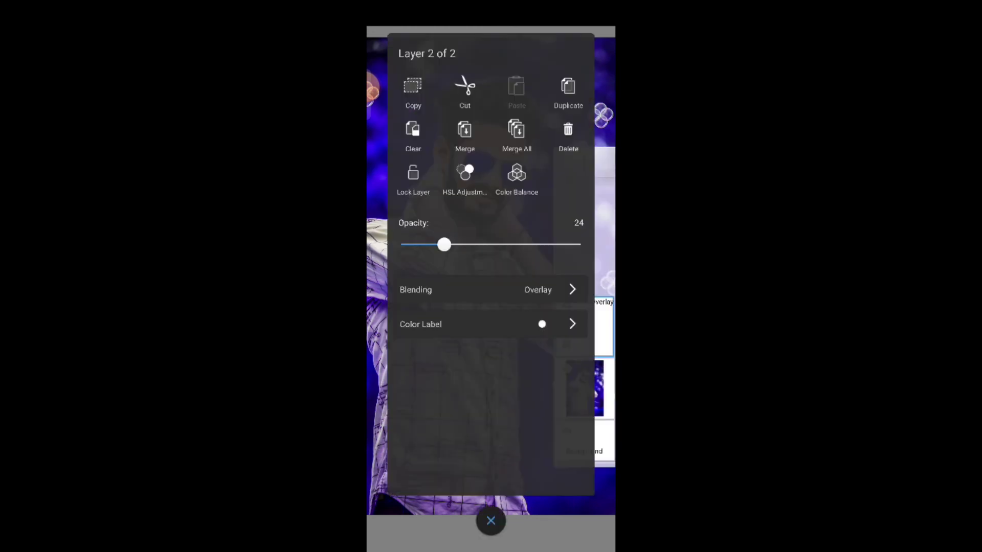
click(491, 521)
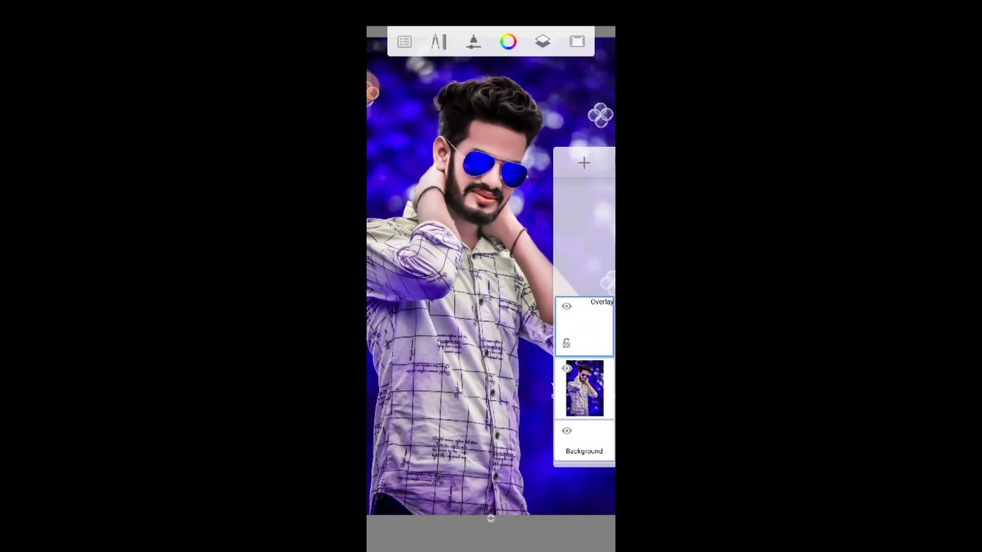
click(584, 327)
click(568, 89)
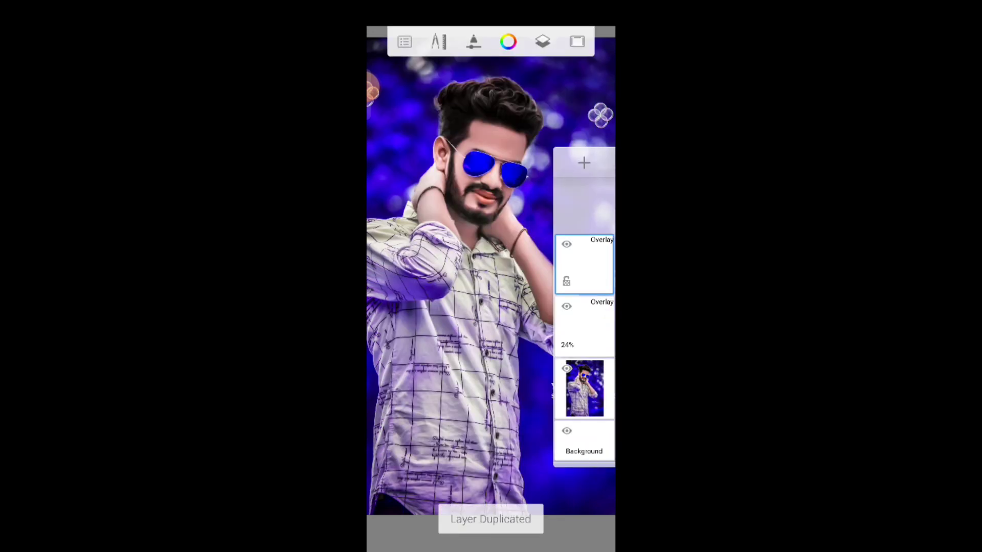
click(584, 264)
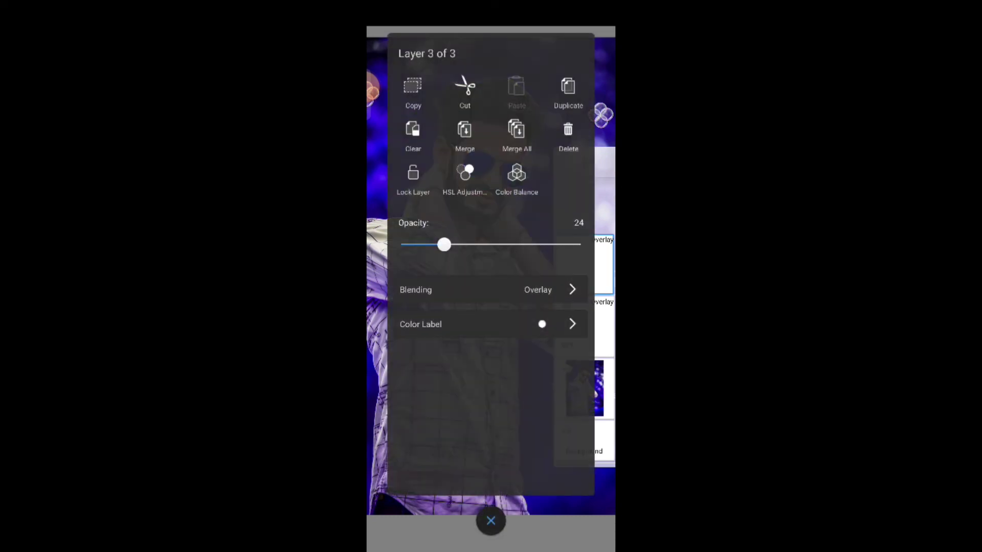
click(517, 130)
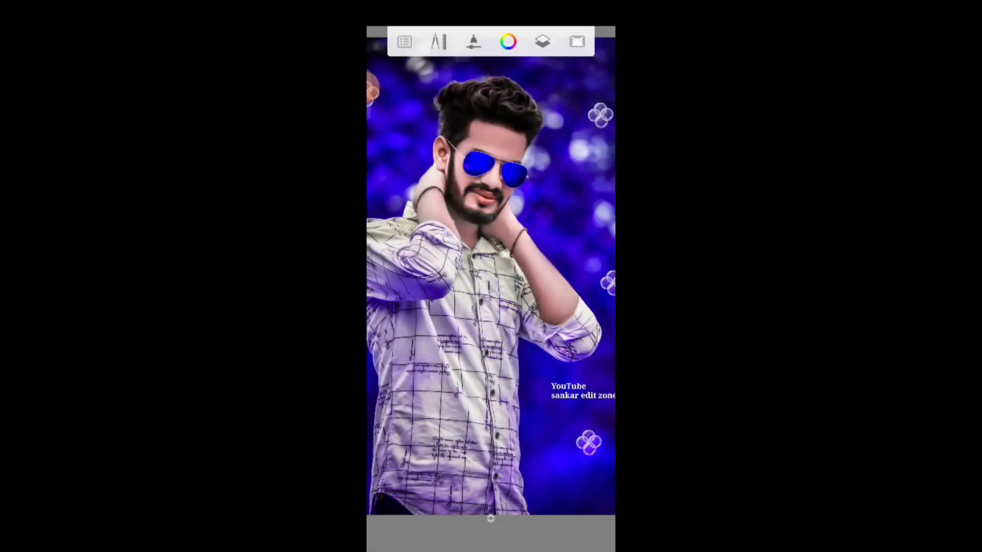
scroll(491, 204, up, 5)
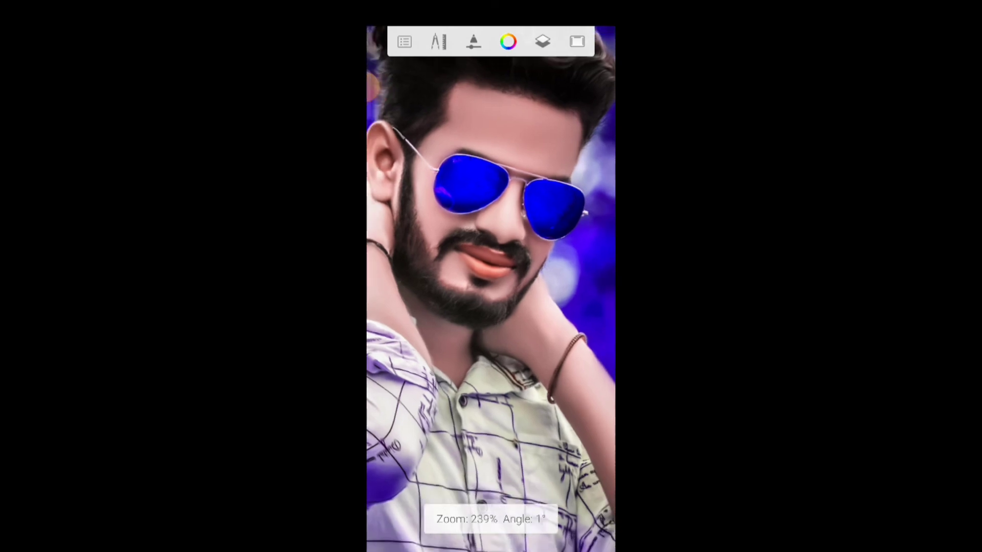
scroll(491, 286, down, 5)
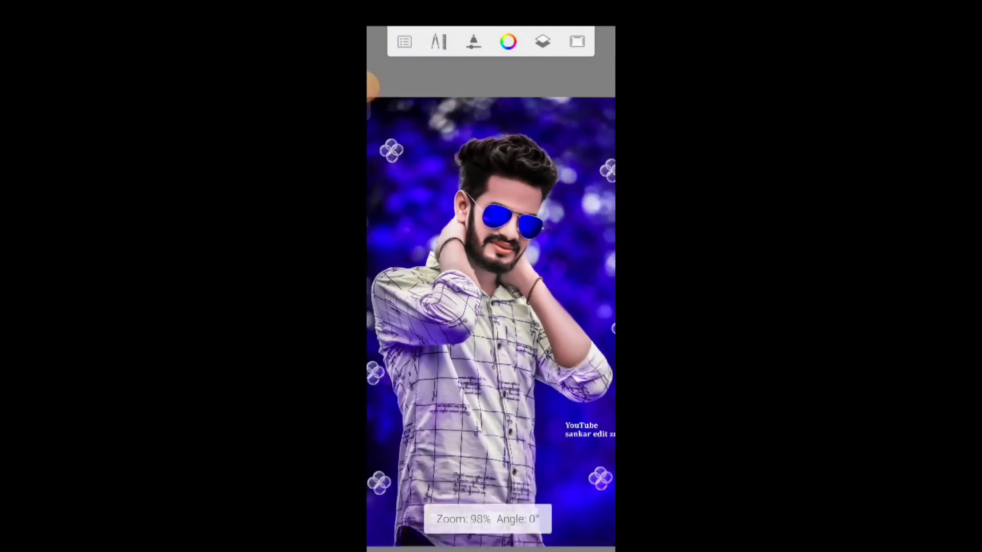
scroll(491, 287, down, 2)
scroll(491, 287, down, 1)
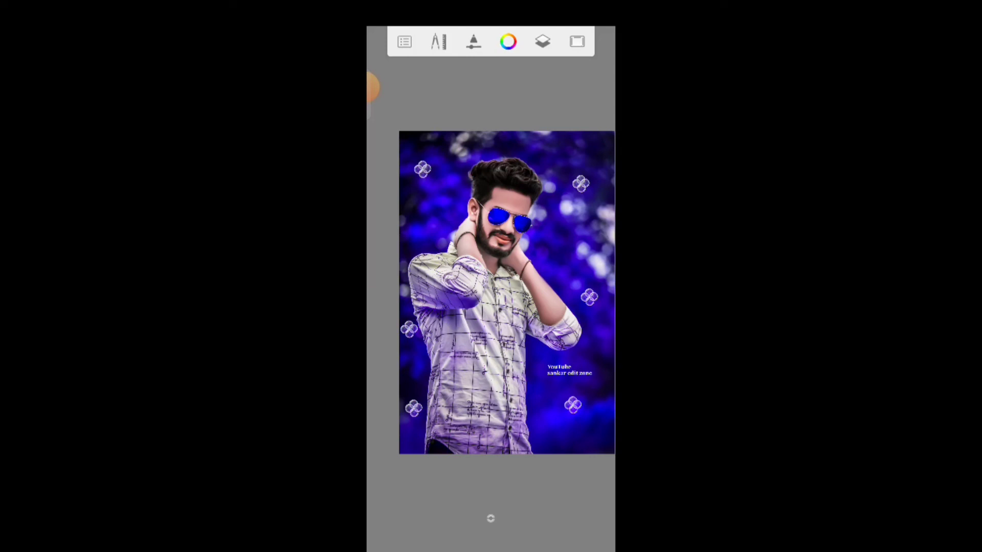
scroll(507, 293, down, 1)
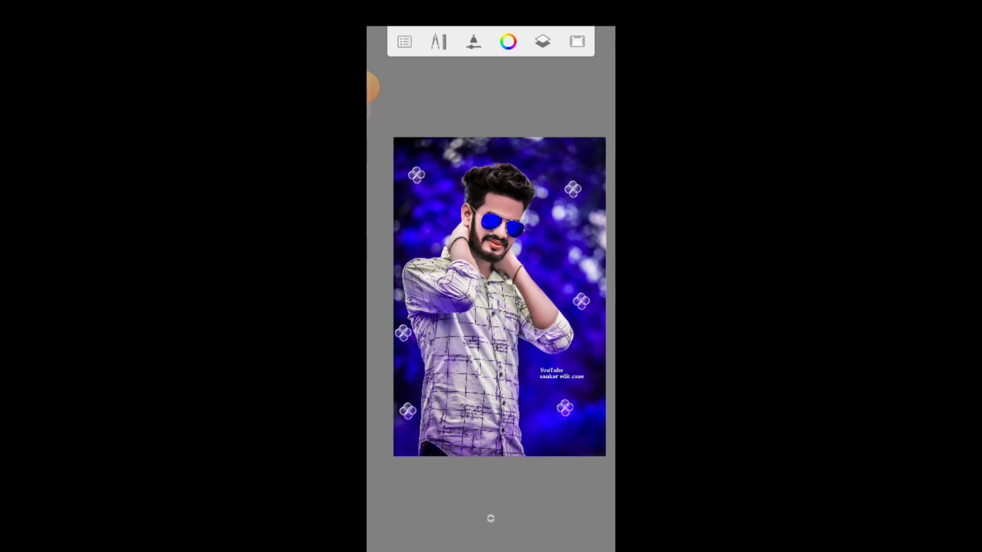
click(373, 87)
scroll(491, 297, up, 5)
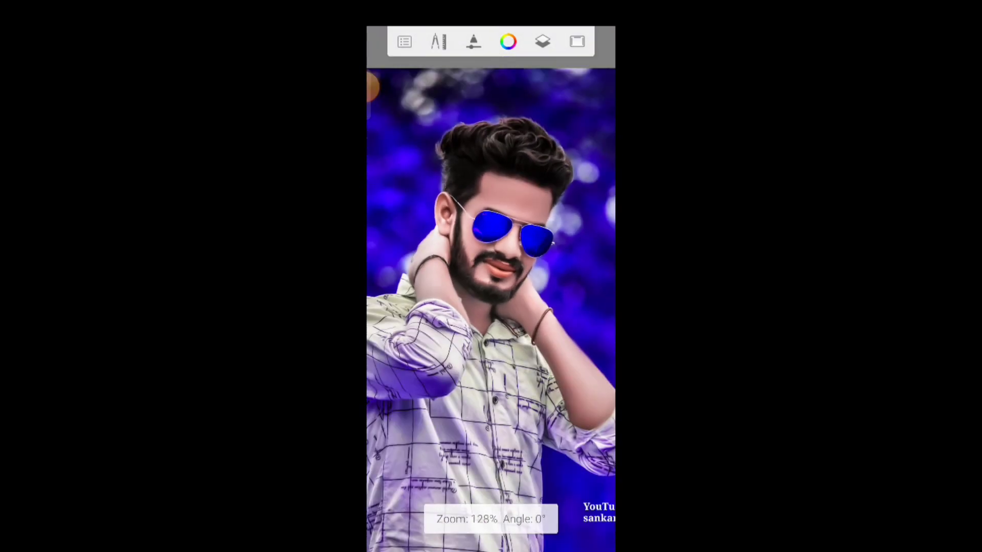